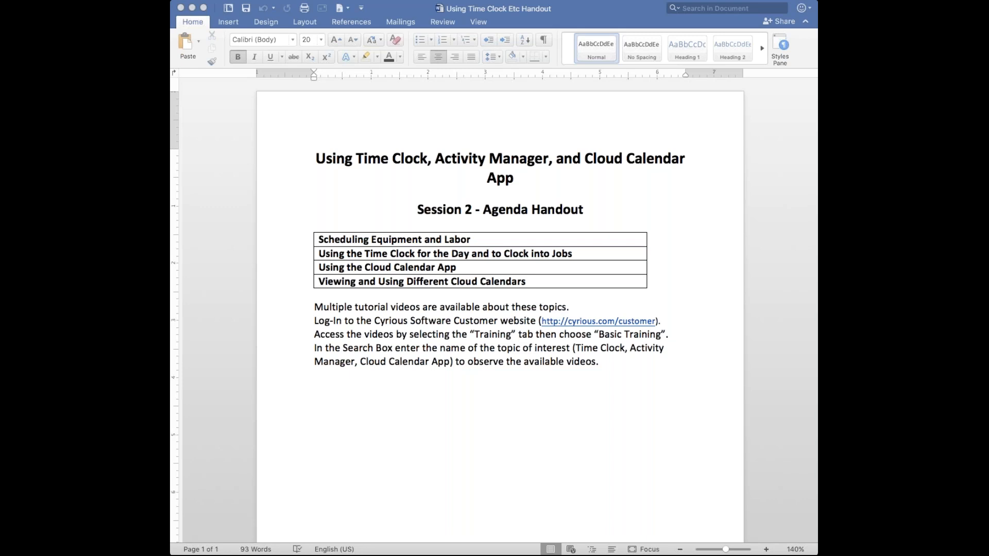
Switch from the Word handout to Cyrious Control and expand the Equipment category in Part Setup under the pricing setup.
click(193, 8)
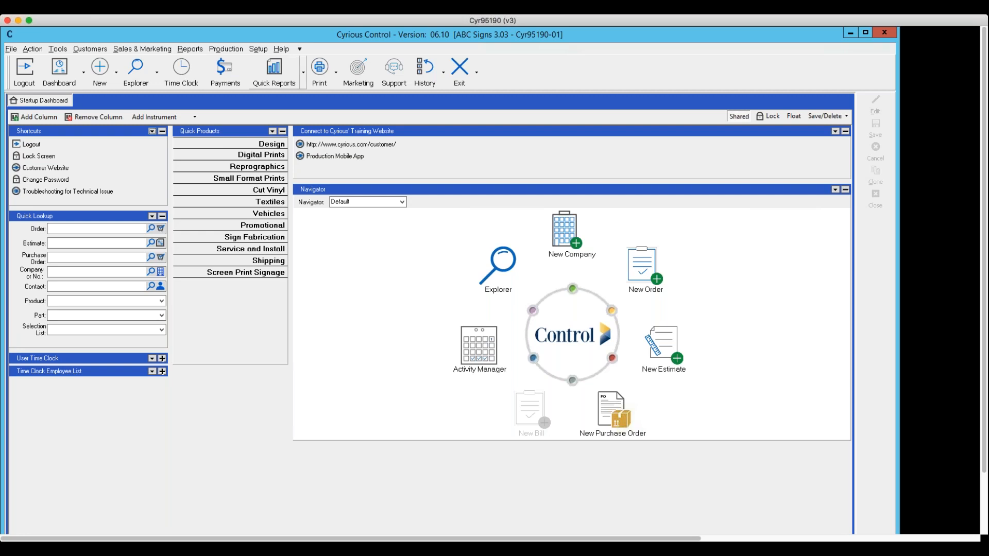
click(254, 49)
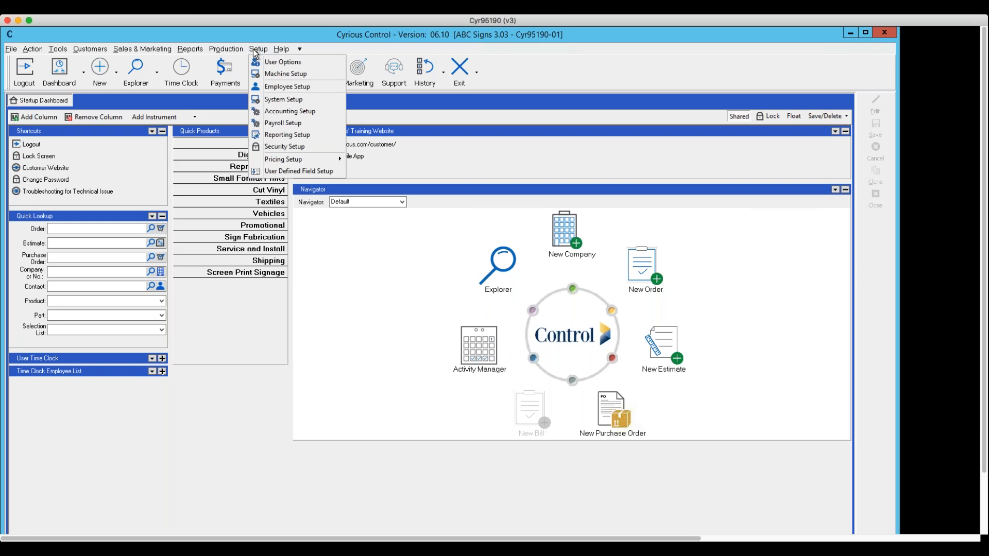
mouse_move(285, 160)
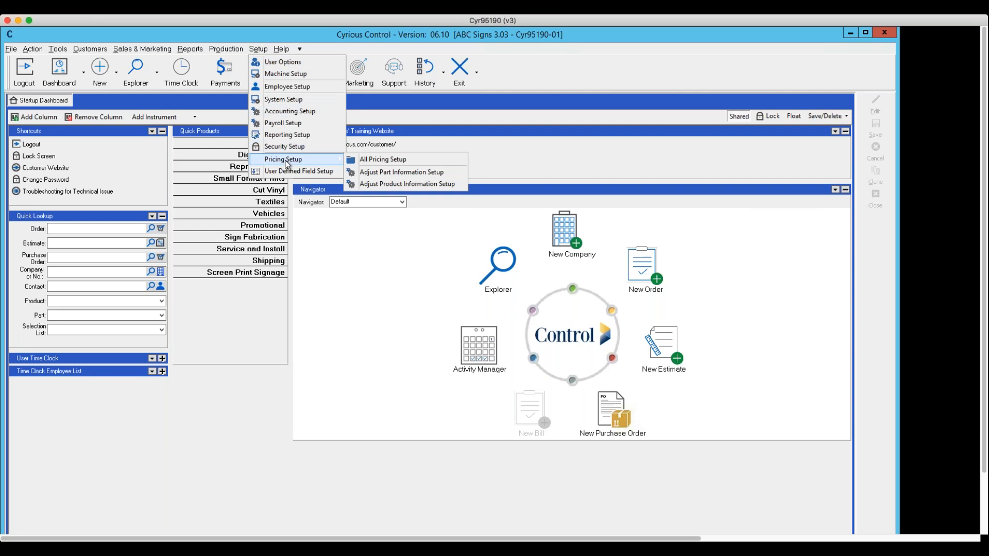
click(378, 159)
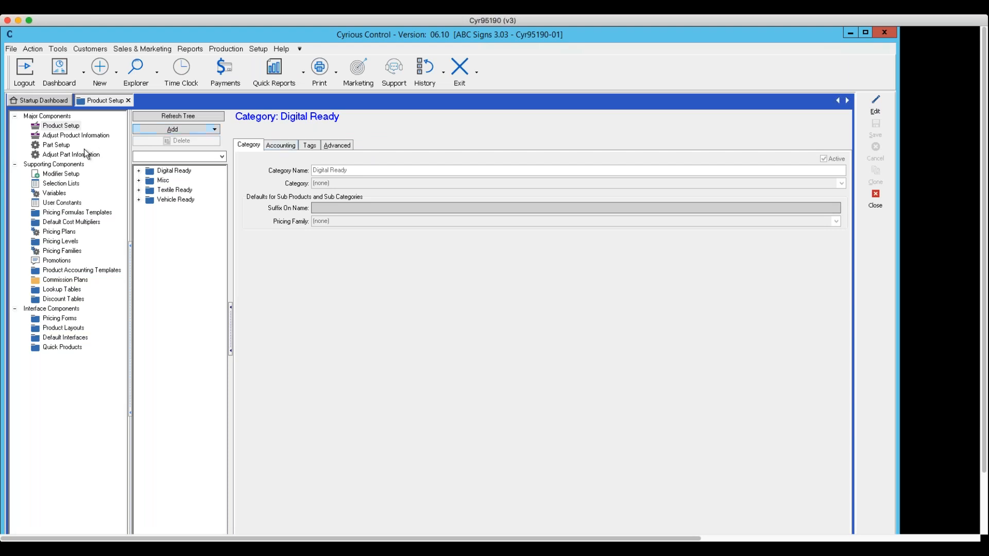
click(58, 147)
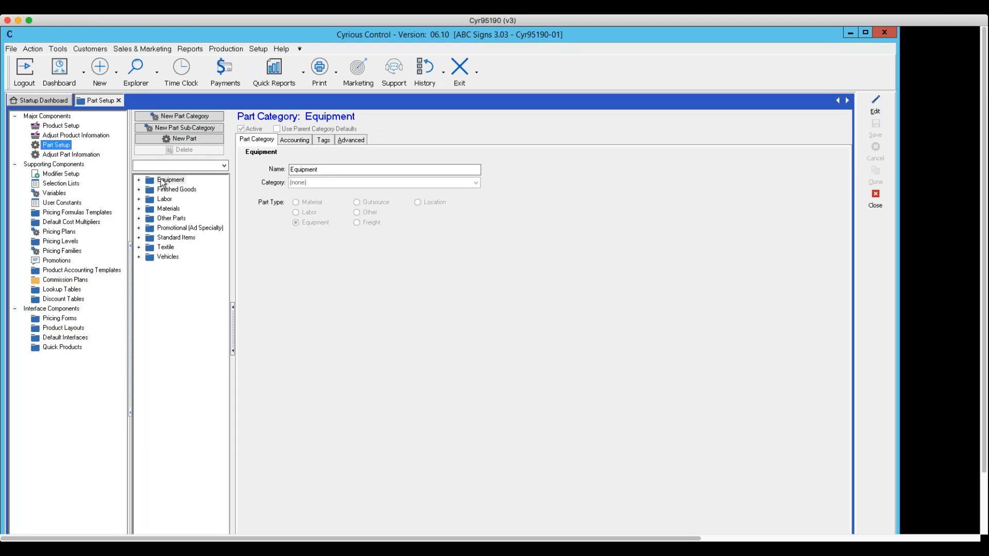
click(163, 181)
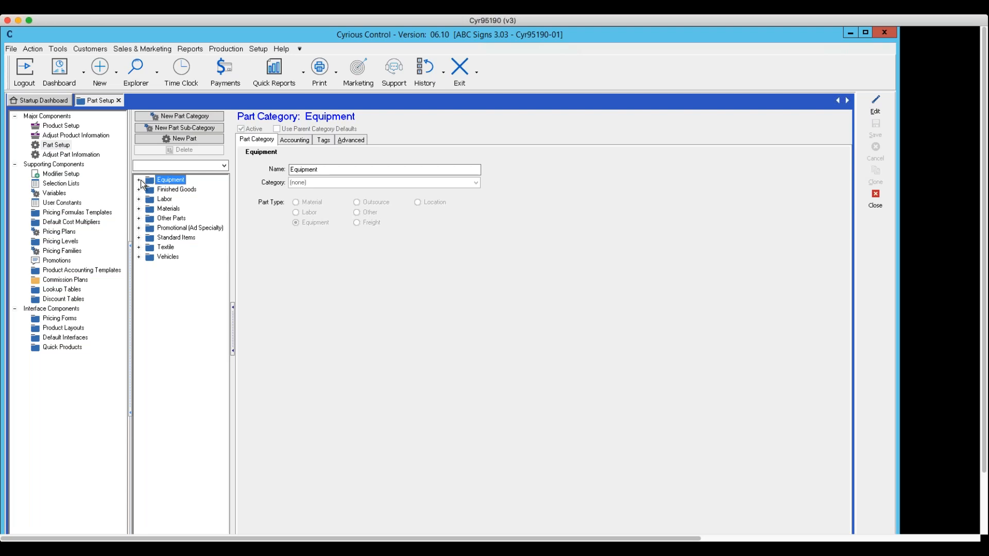
click(139, 180)
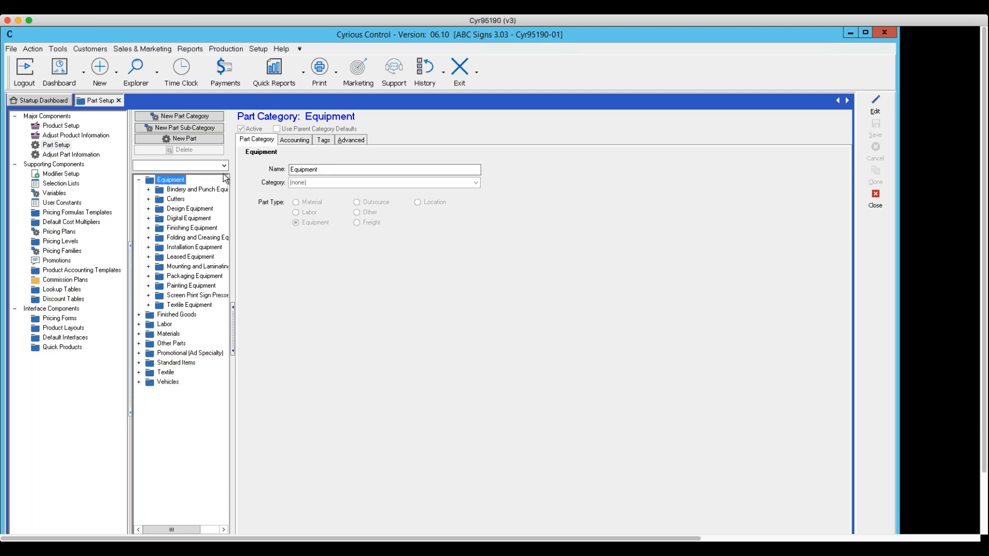
click(875, 112)
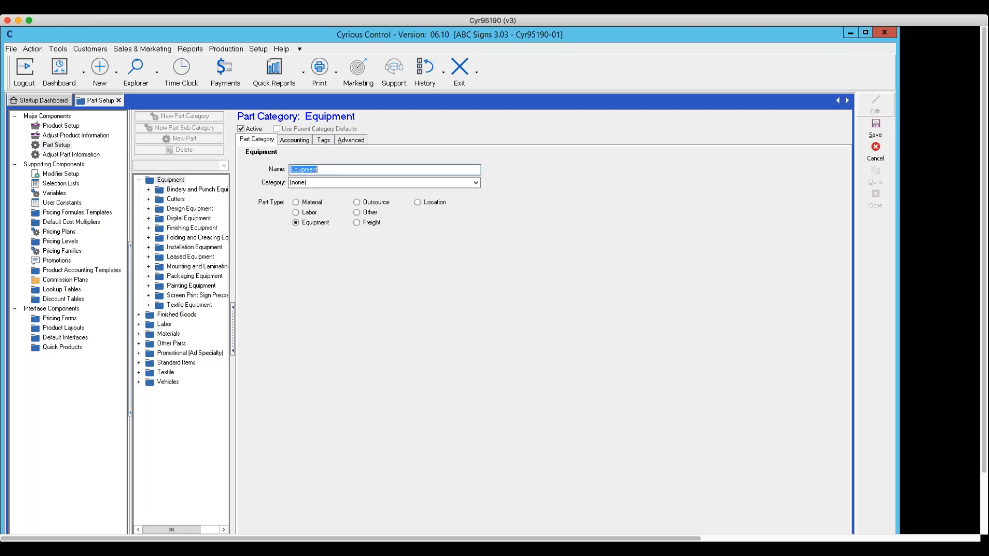
click(875, 152)
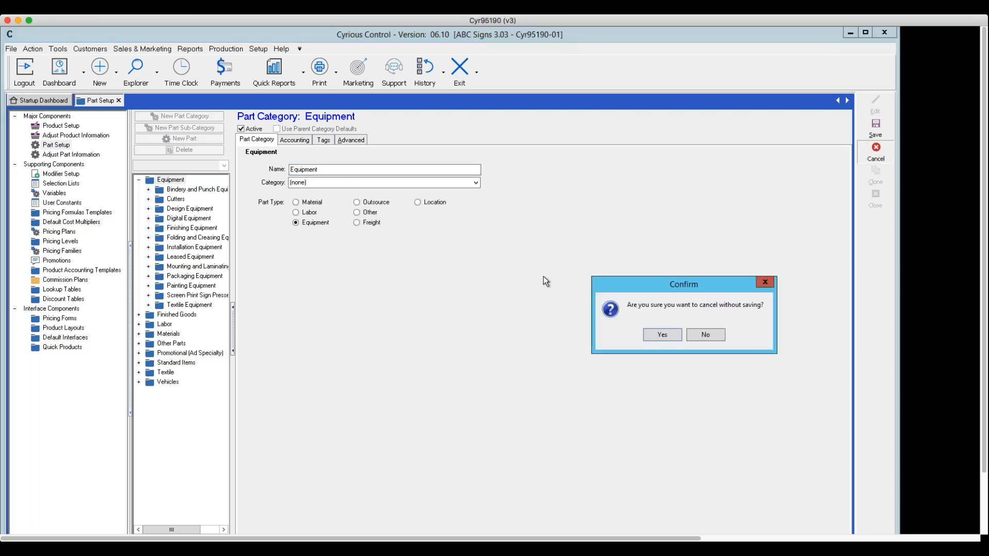
click(662, 335)
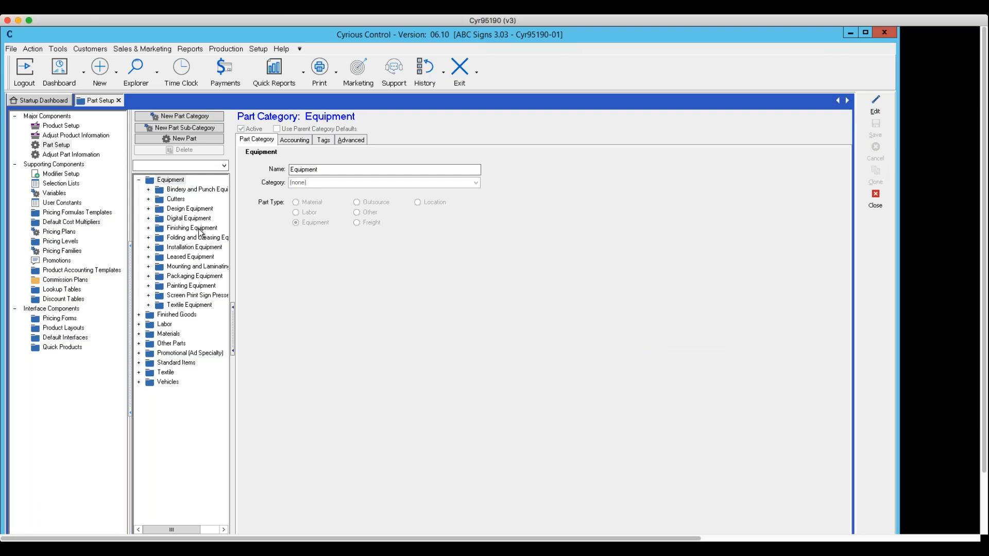
Review the Equipment part category's advanced options and general details, and close the pricing setup.
click(55, 146)
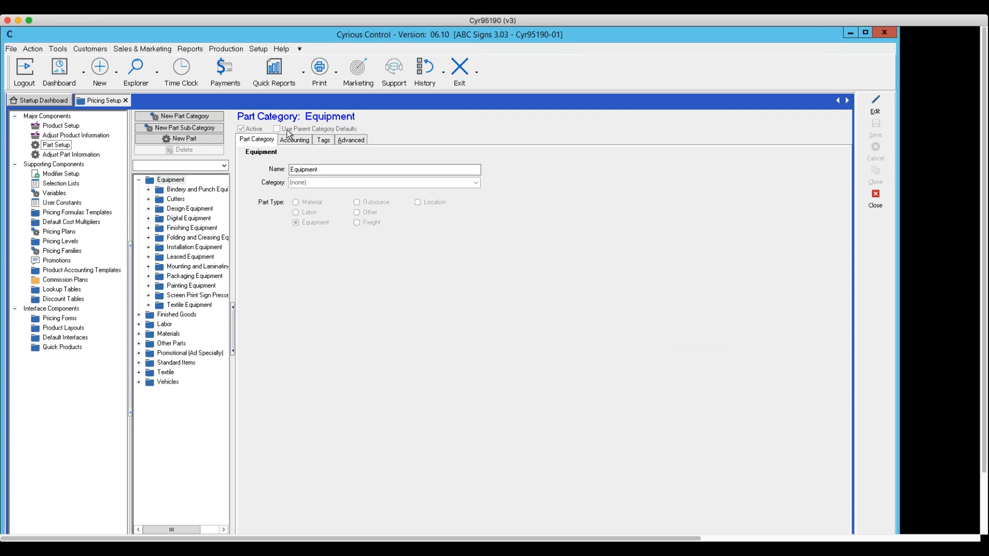
click(170, 181)
click(348, 139)
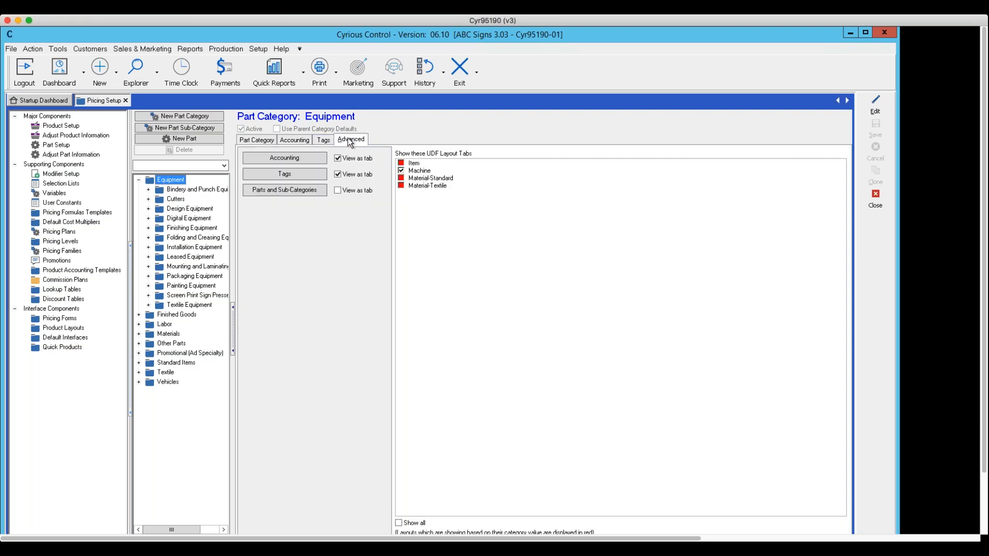
click(257, 140)
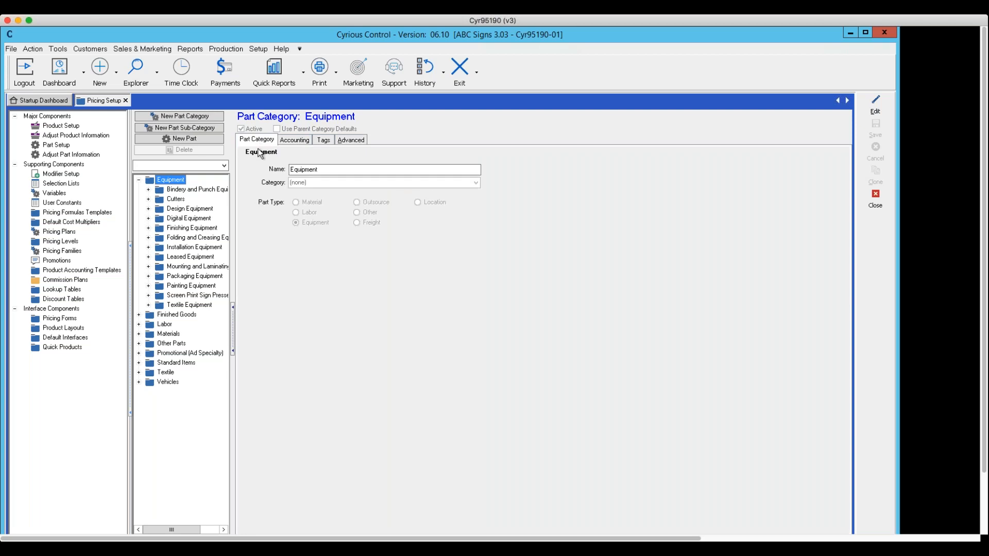
click(874, 196)
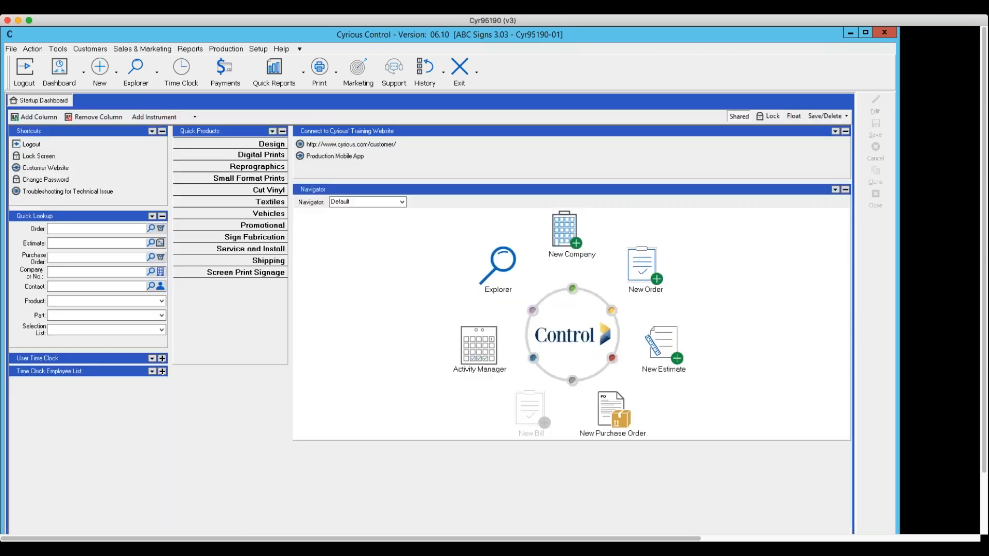
Reopen Part Setup from the full pricing setup and check the Equipment category's UDF layout and view settings.
click(255, 50)
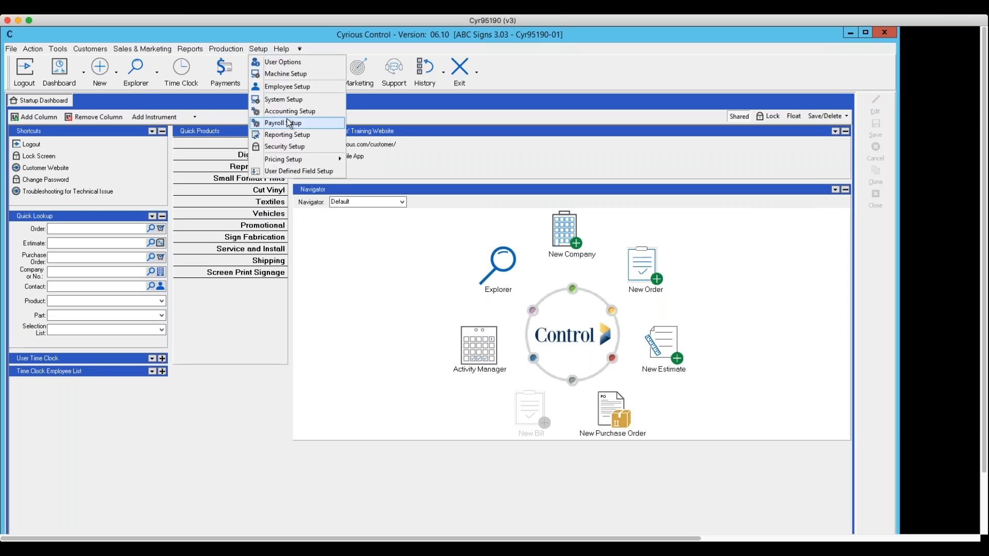
mouse_move(293, 163)
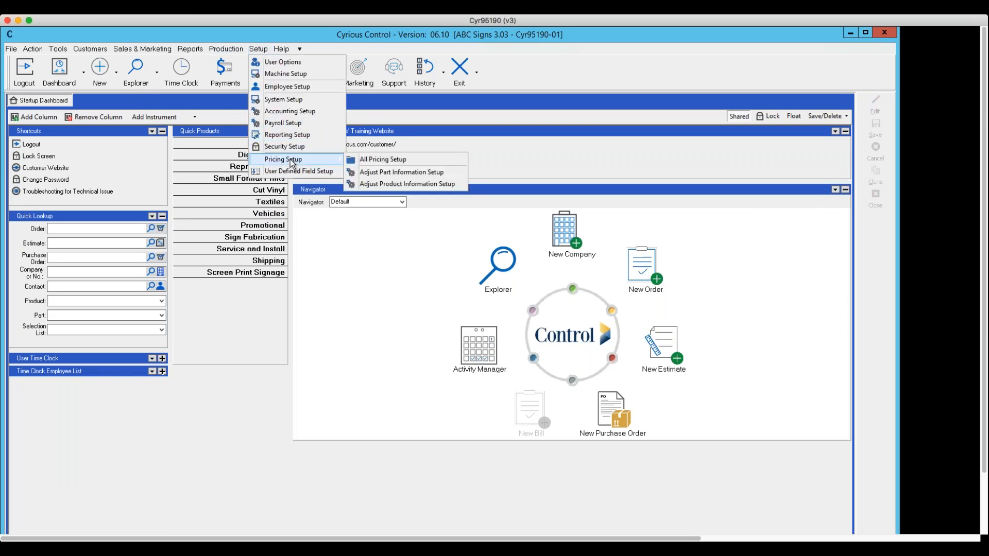
click(375, 161)
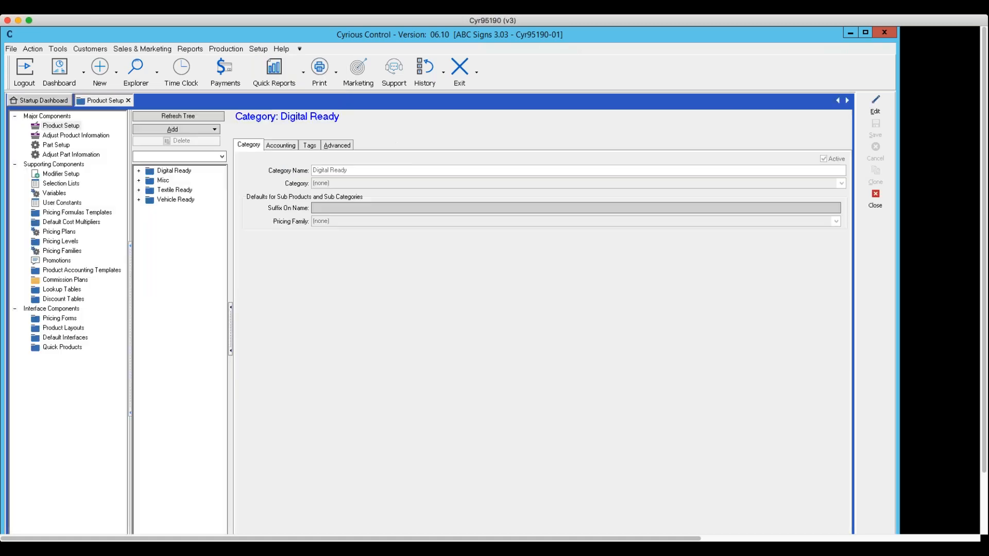
click(51, 145)
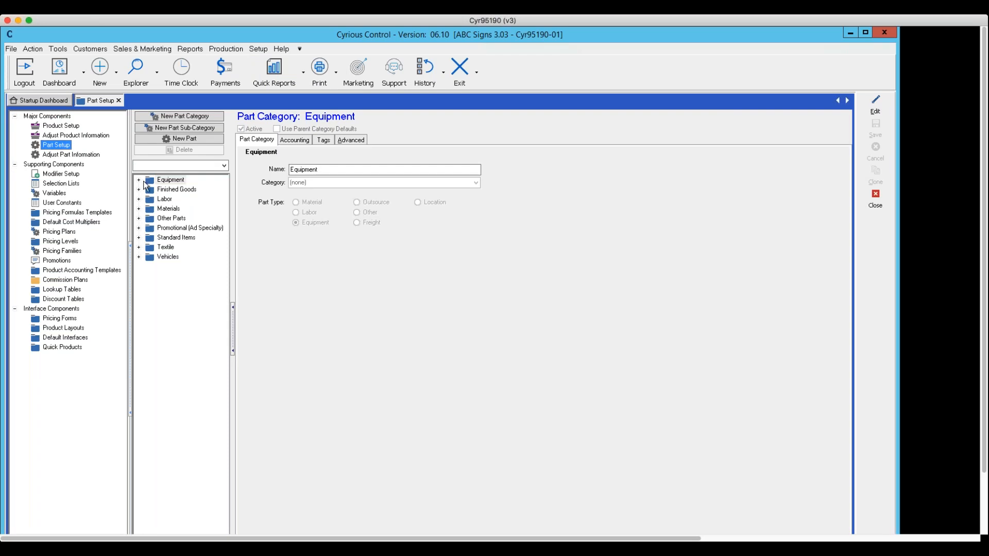
click(354, 141)
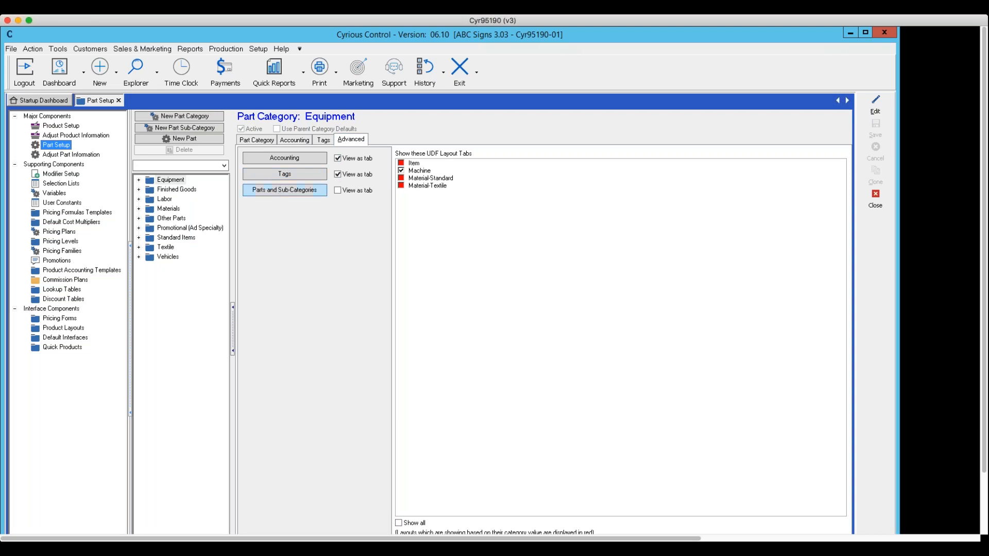
click(164, 181)
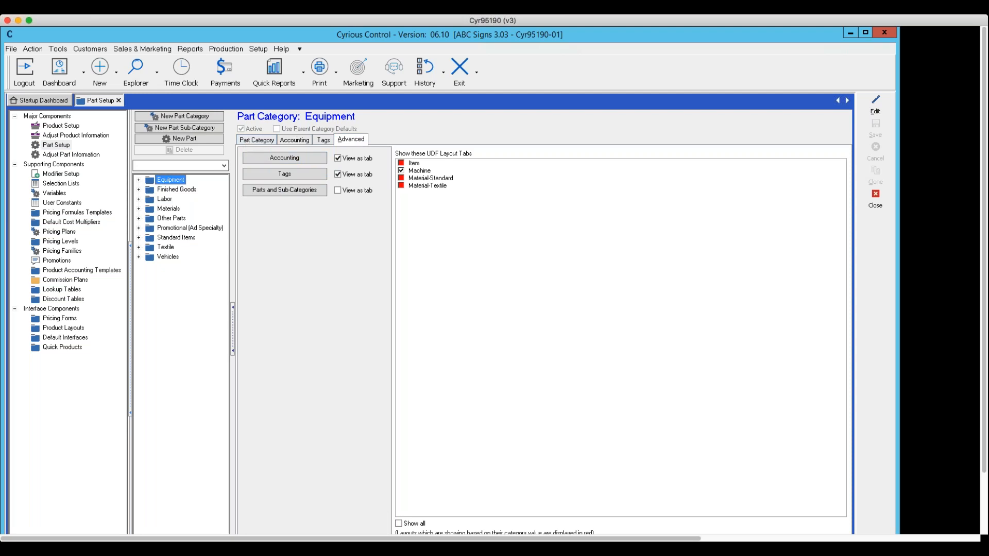
click(256, 139)
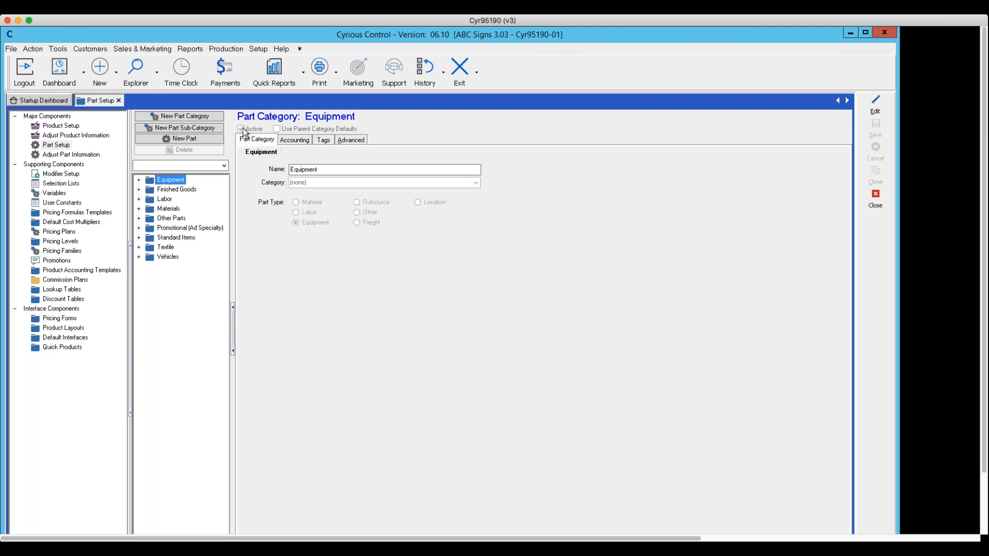
Look up the Flatbed Printer part among the large format printers under Digital Equipment, and close Part Setup.
click(178, 191)
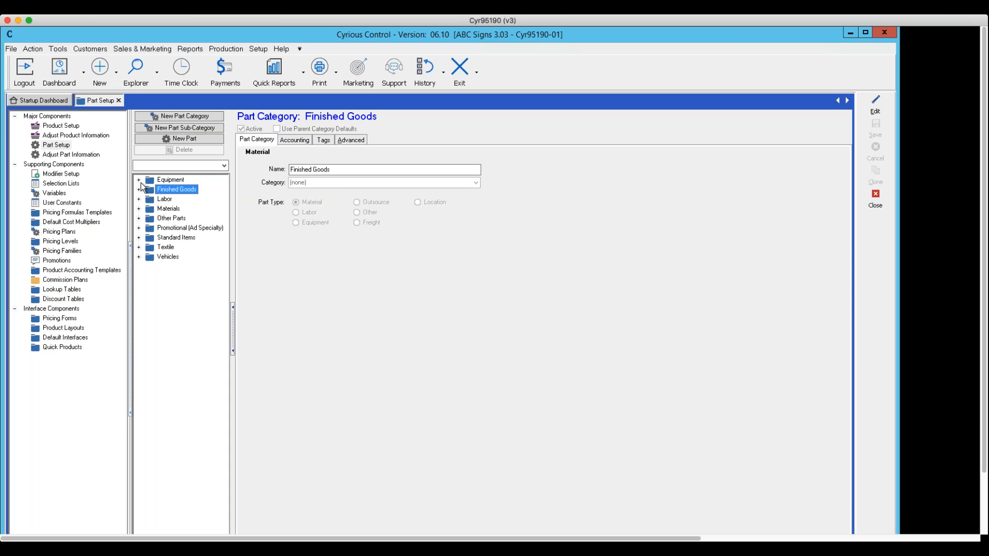
click(139, 180)
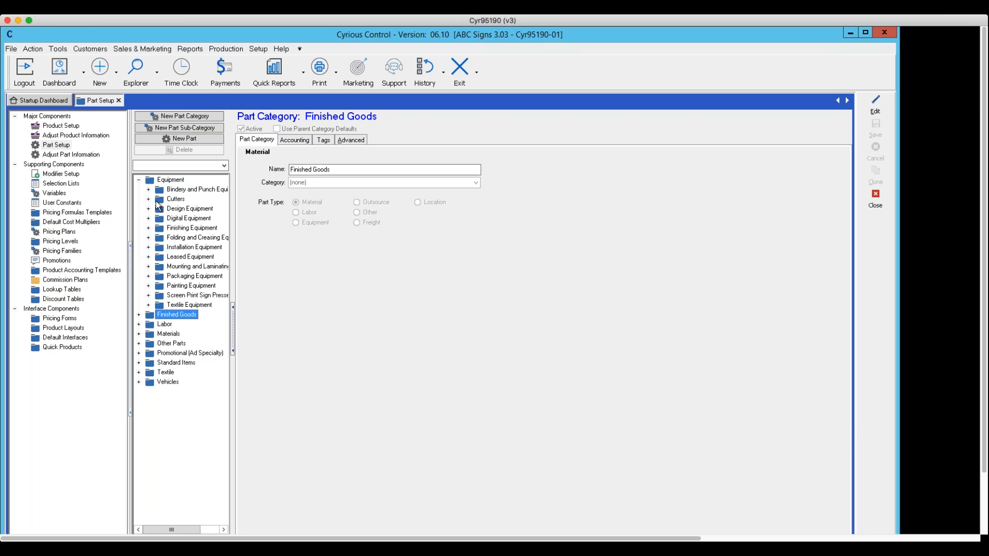
click(149, 199)
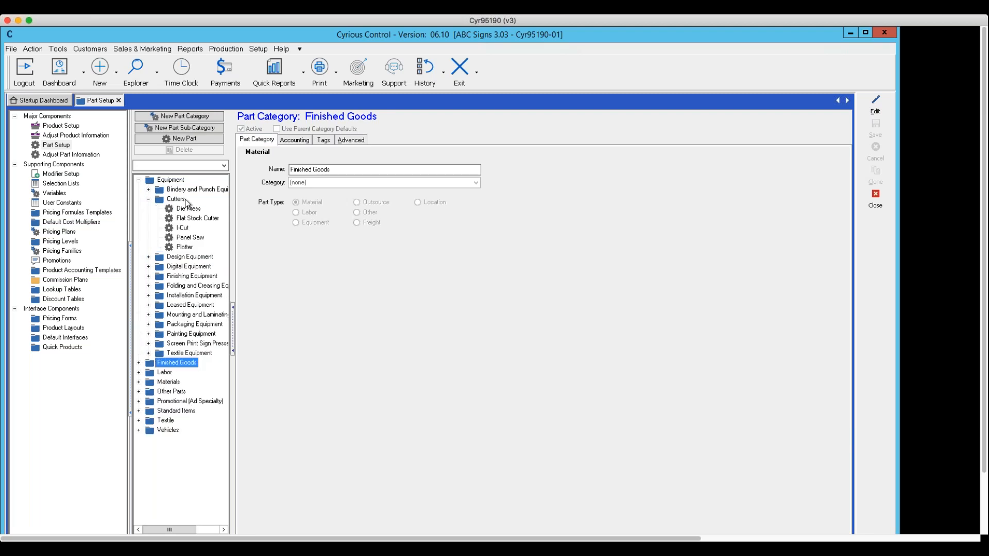
click(148, 267)
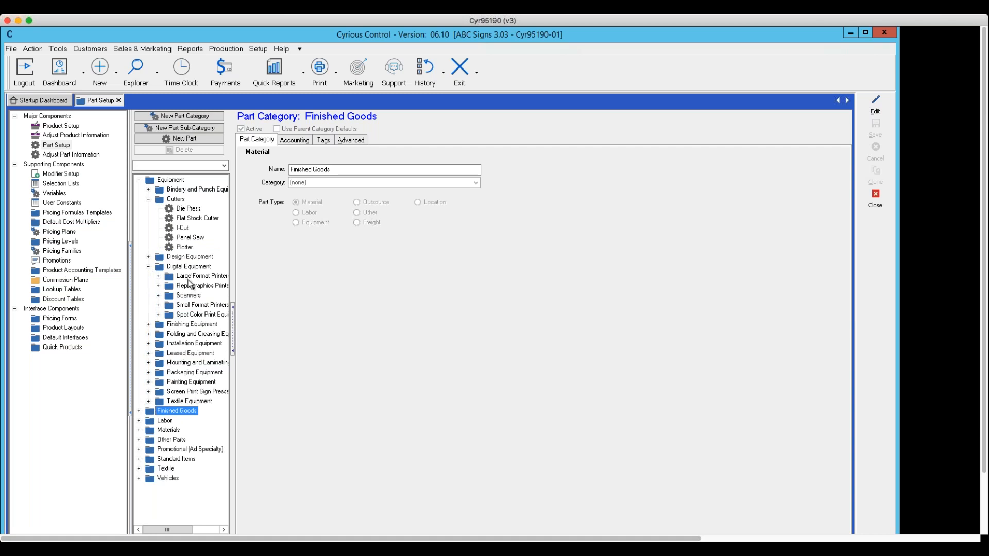
click(158, 277)
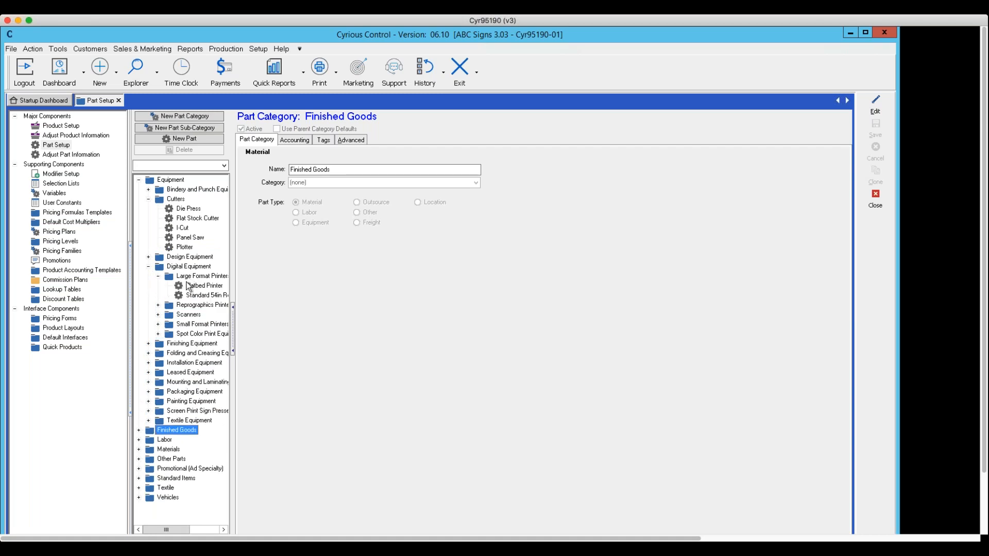
click(188, 286)
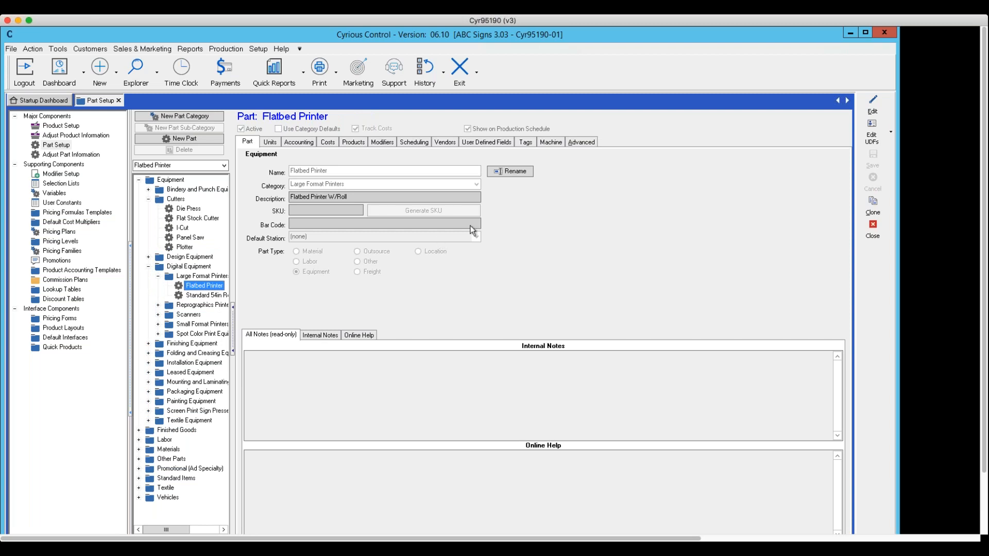
click(874, 235)
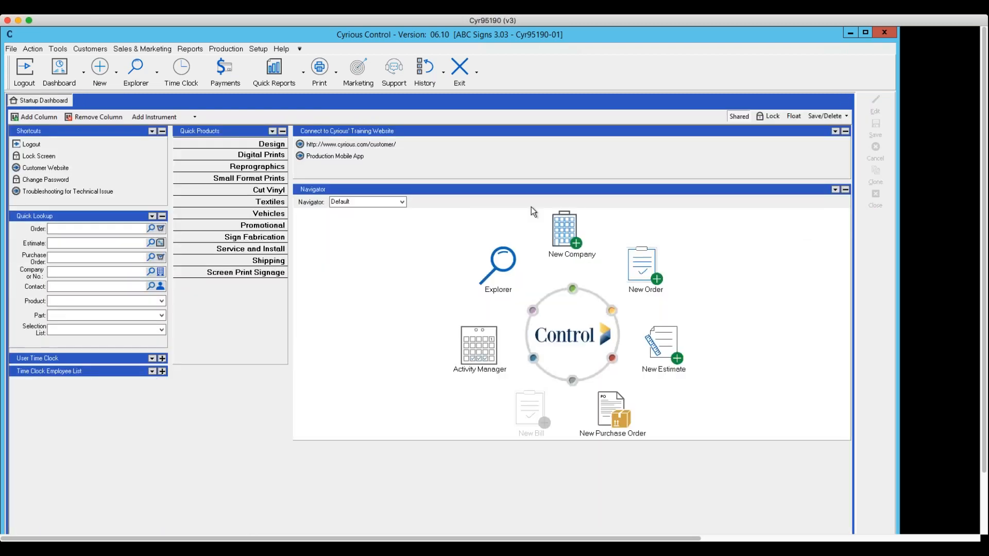
Open the full pricing setup again and go to Part Setup.
click(253, 50)
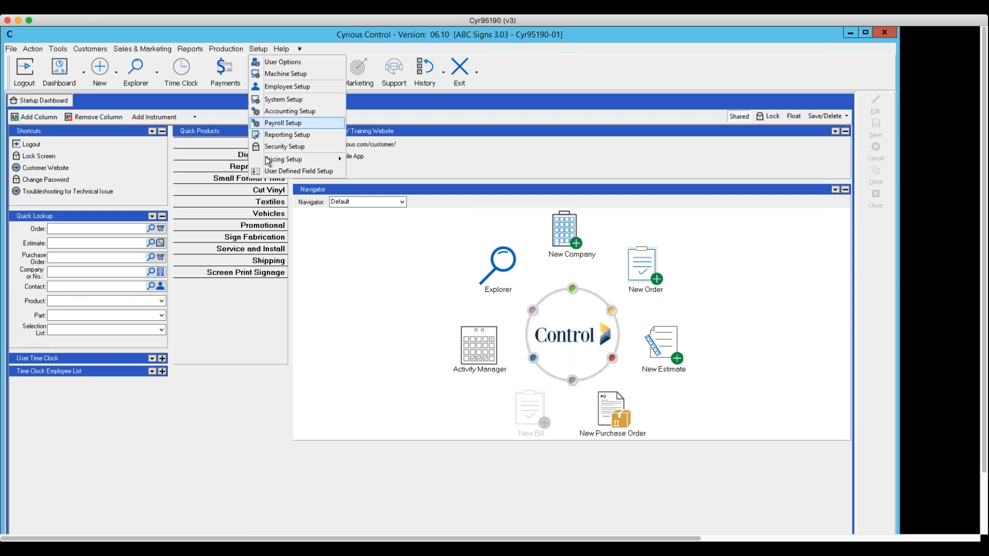
mouse_move(274, 160)
click(361, 159)
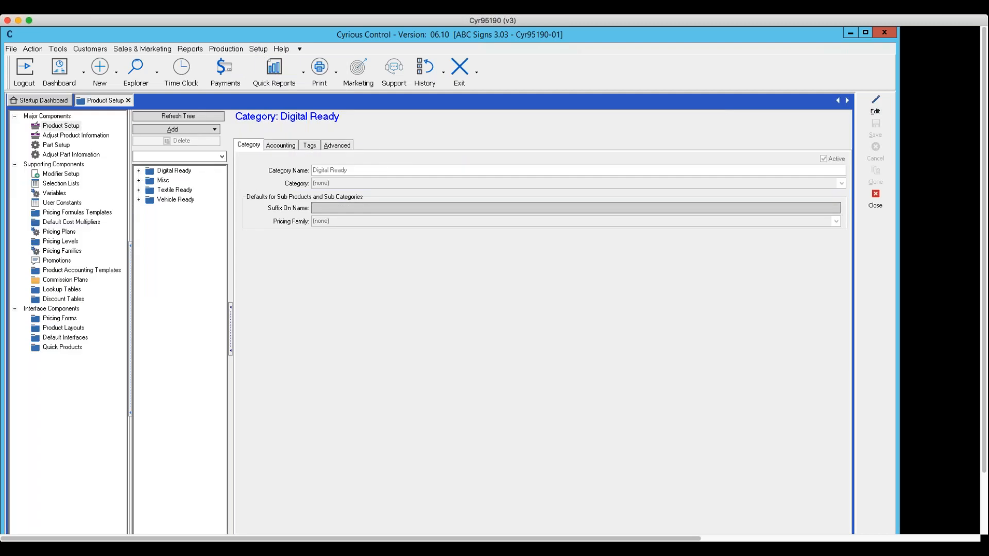
click(55, 145)
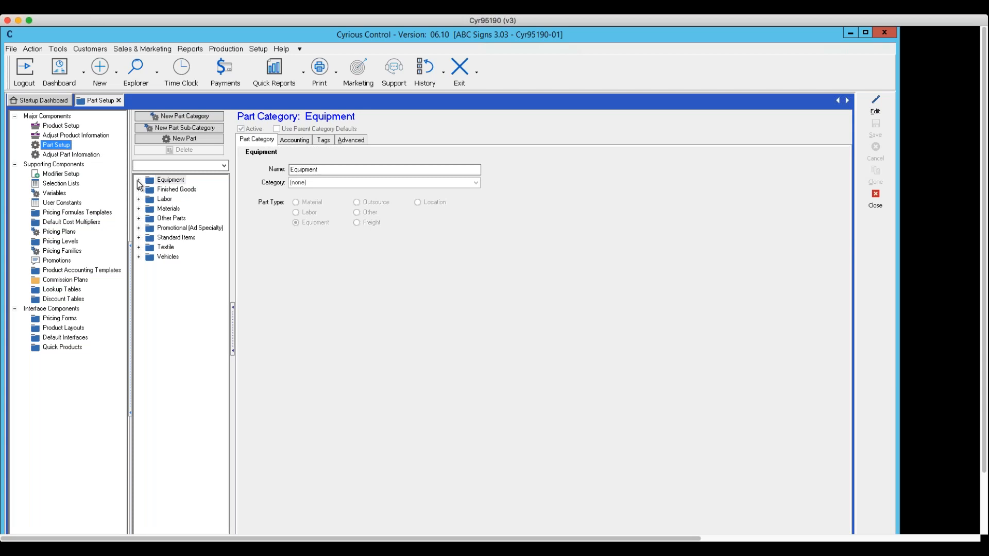
Widen the part tree and expand Equipment down to the parts in Digital Equipment's Large Format Printers sub-category.
click(139, 180)
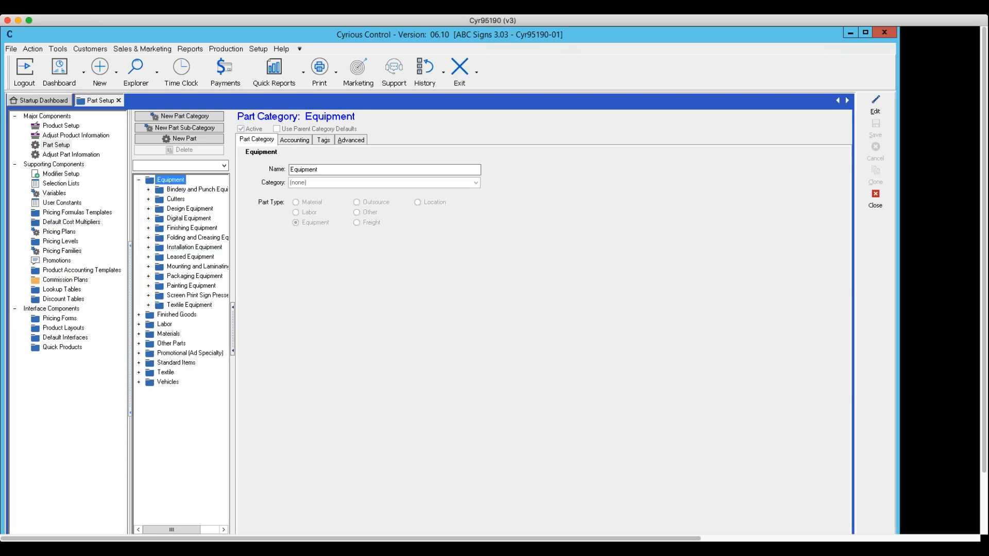
drag(233, 188, 283, 203)
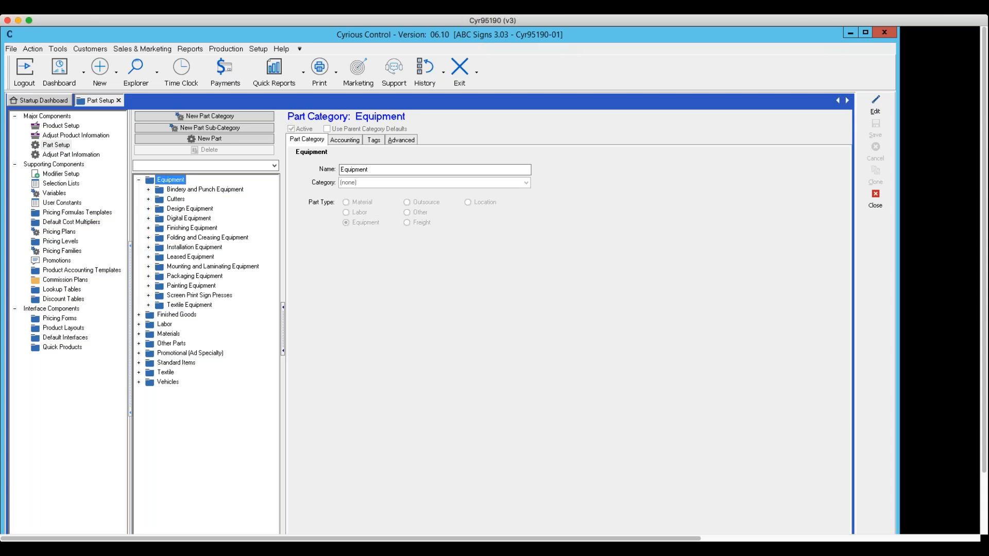
click(149, 218)
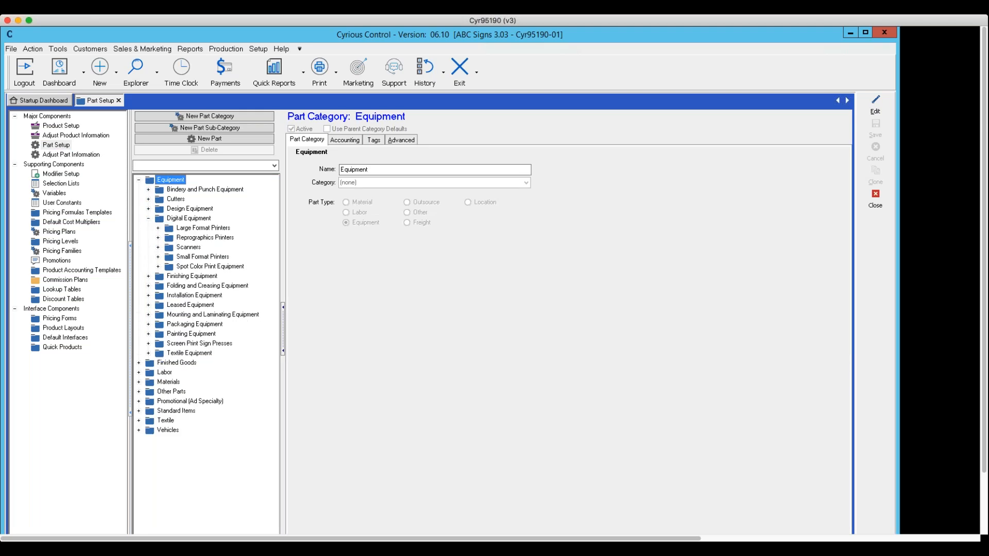
click(158, 228)
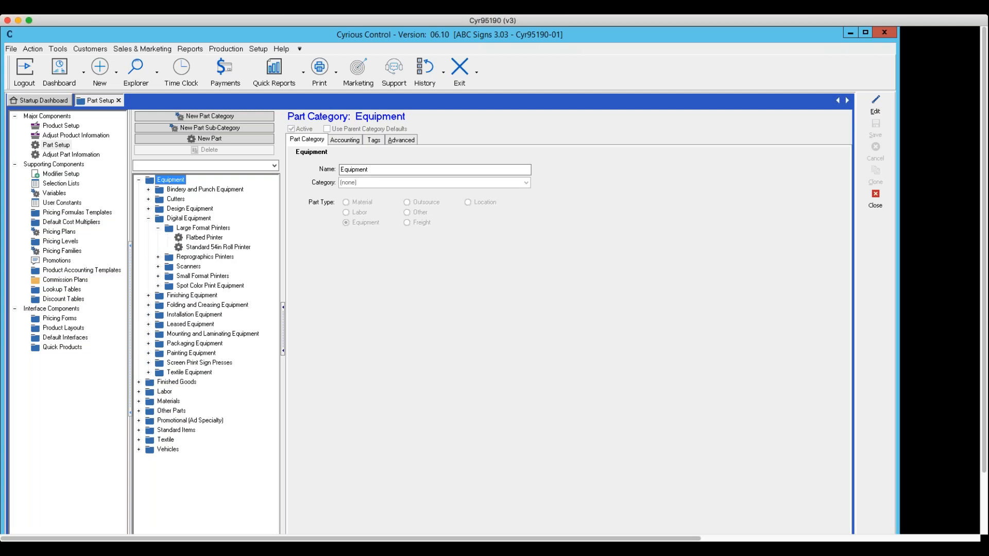
View the Standard 54in Roll Printer part and the Flatbed Printer part, checking their production schedule option.
click(194, 248)
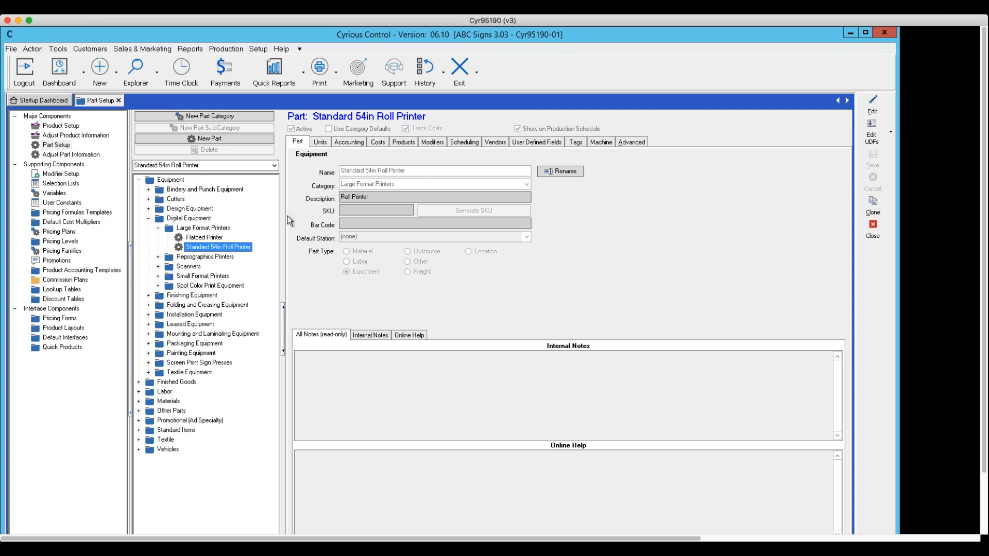
click(204, 238)
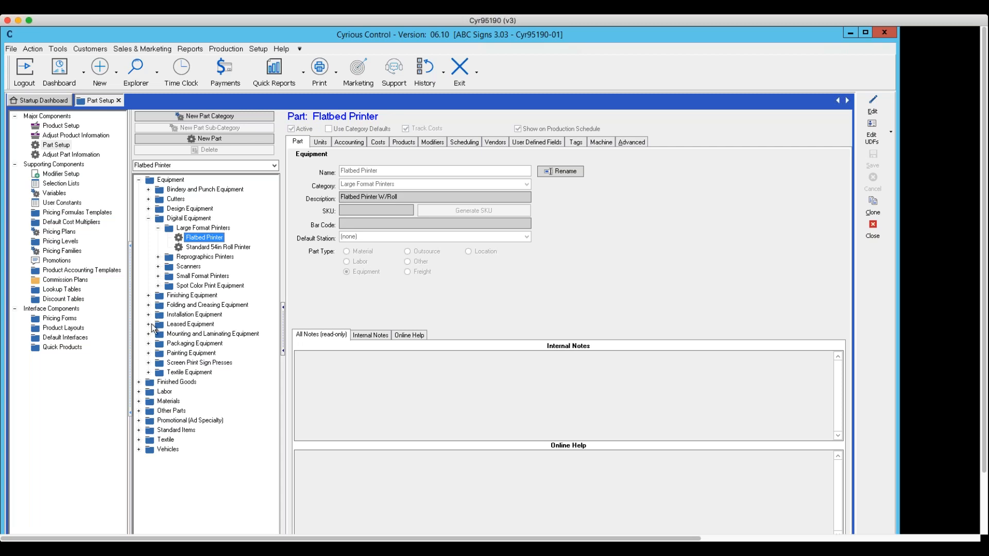
Open the Plotter part under Cutters for editing and enable showing it on the production schedule.
click(150, 220)
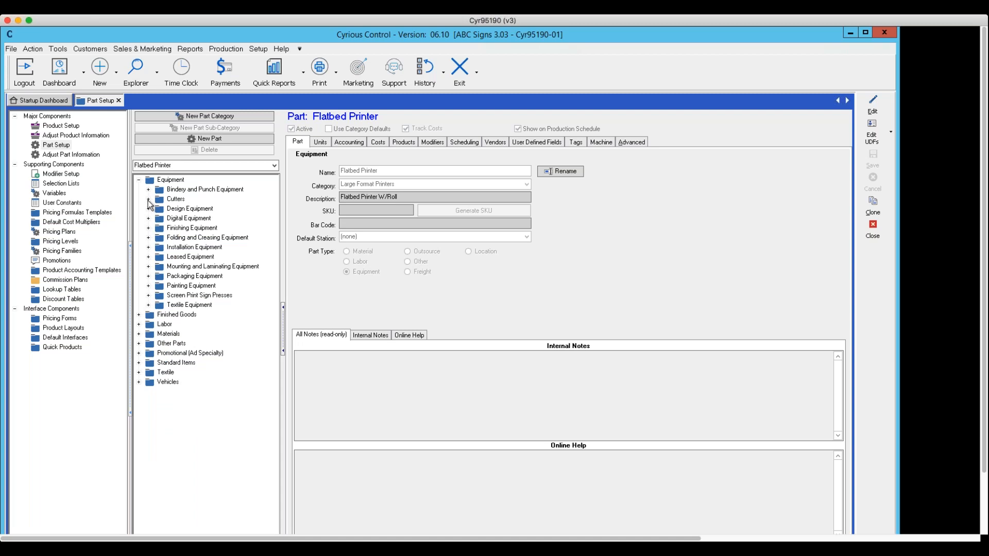
click(149, 199)
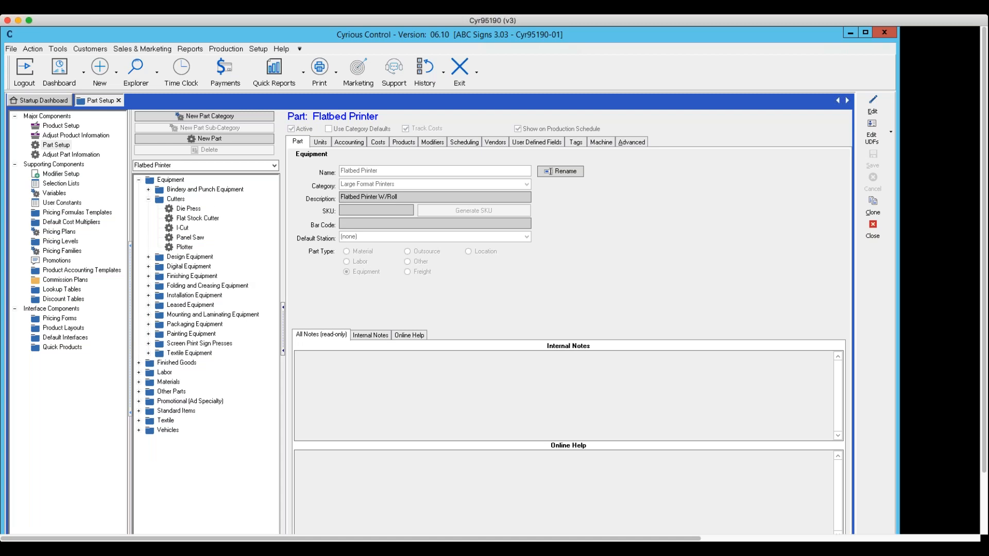
click(184, 248)
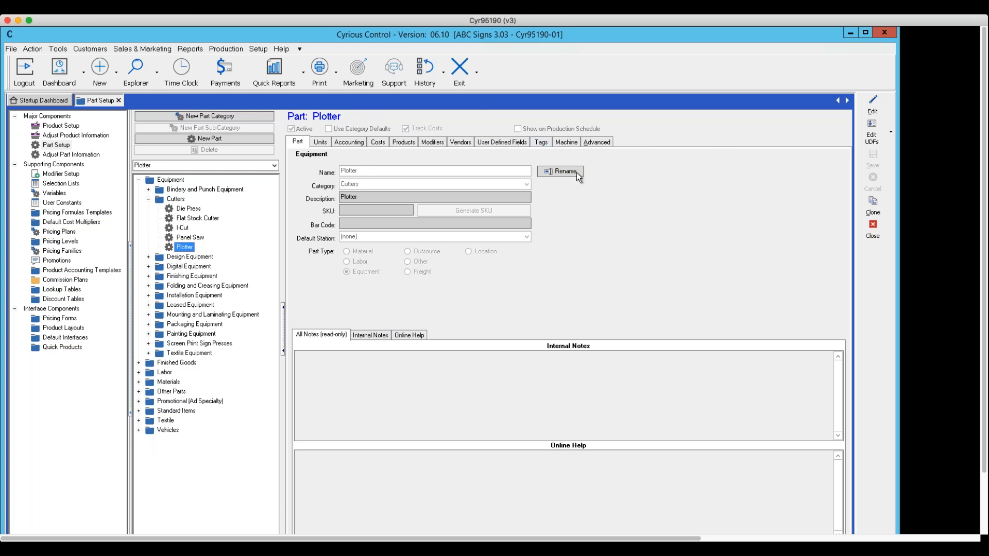
click(873, 106)
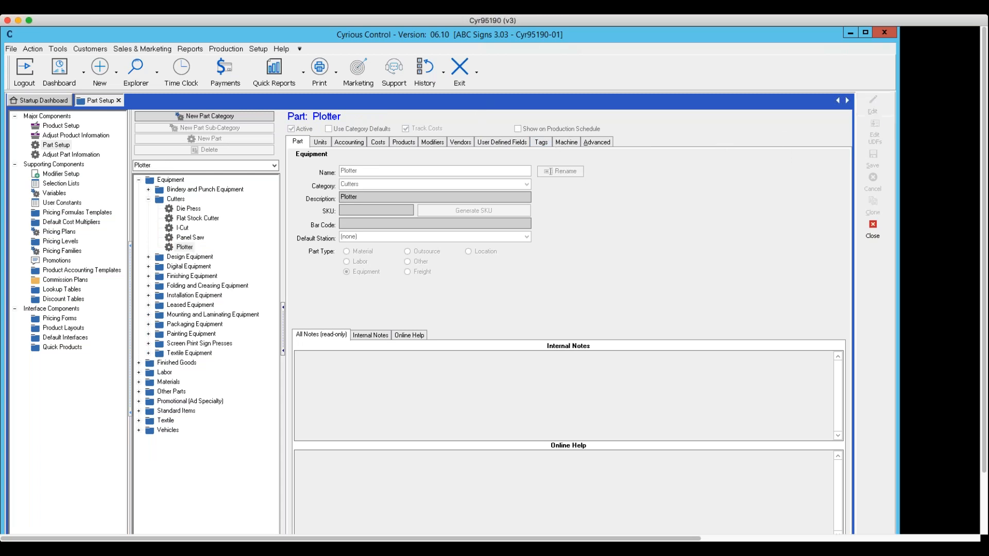
click(550, 130)
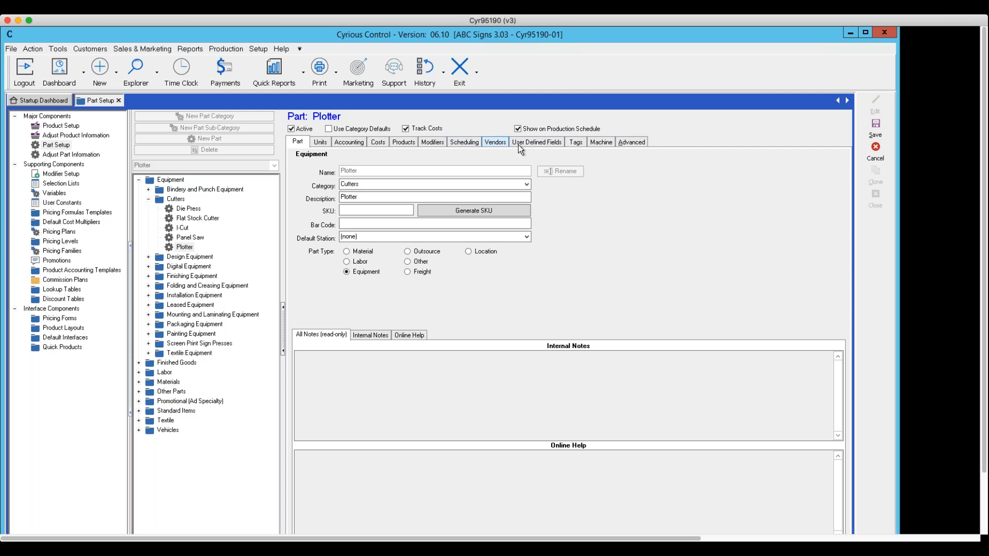
Set the Plotter's scheduling to allow 2 calendars, Plotter #1 and Plotter #2, then save the part and close Part Setup.
click(464, 147)
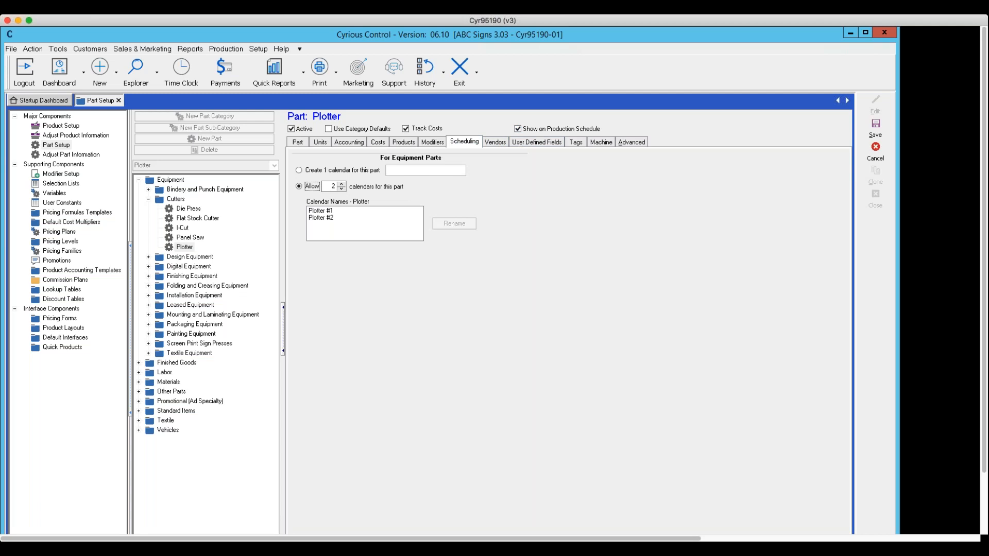
click(300, 171)
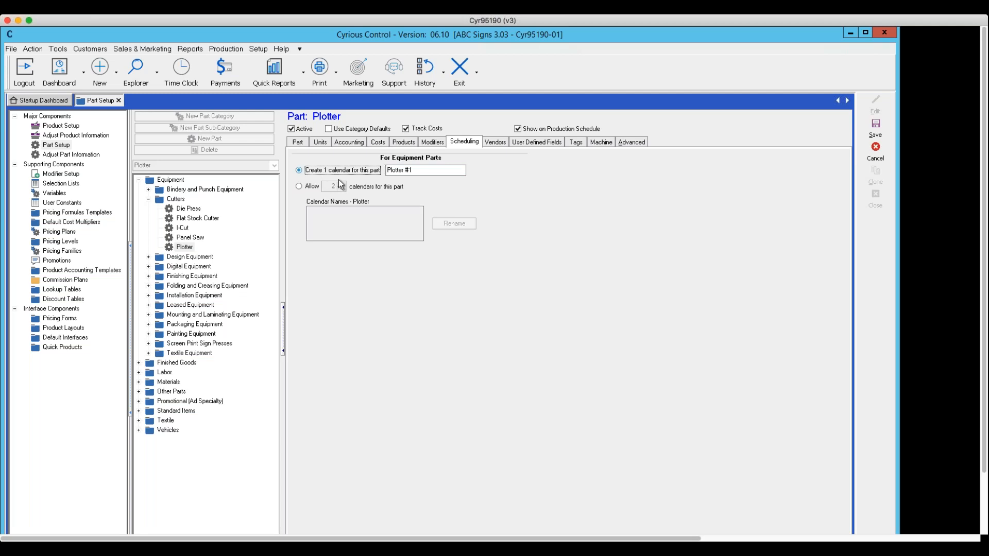
click(299, 187)
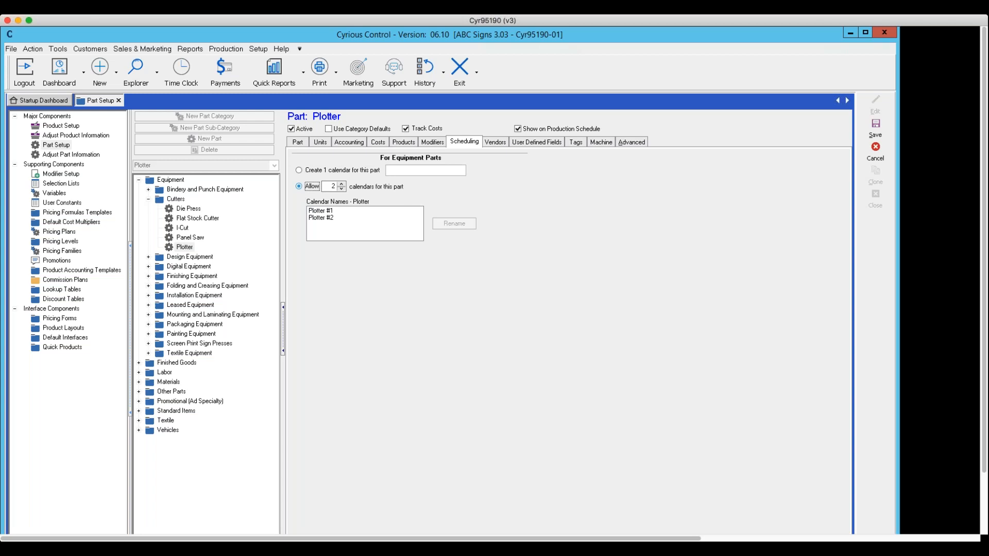
click(321, 212)
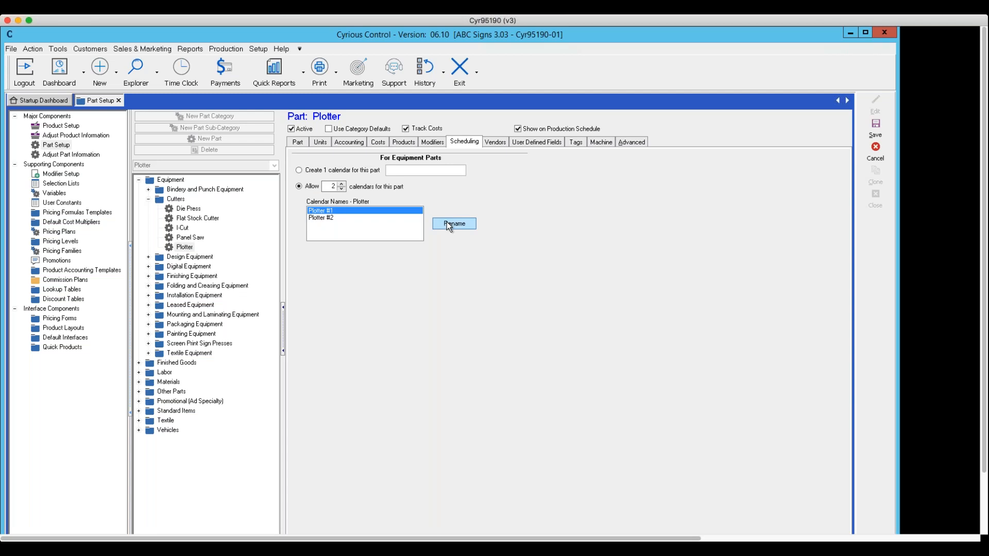
click(328, 219)
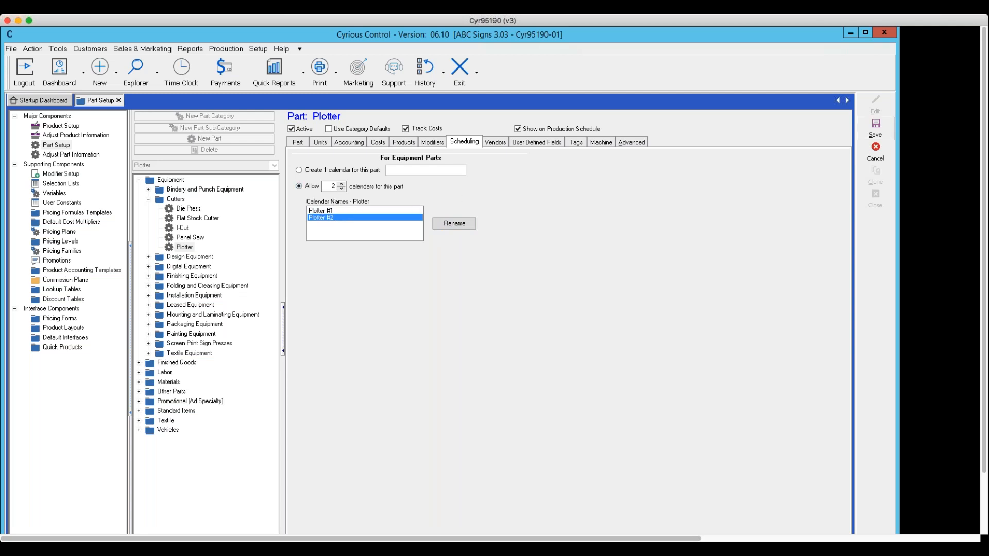
click(877, 136)
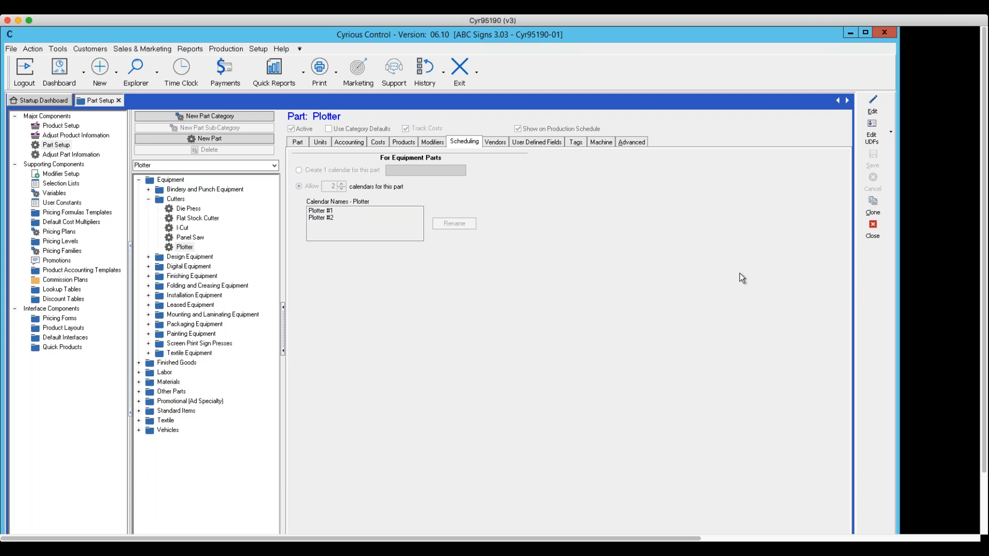
click(868, 231)
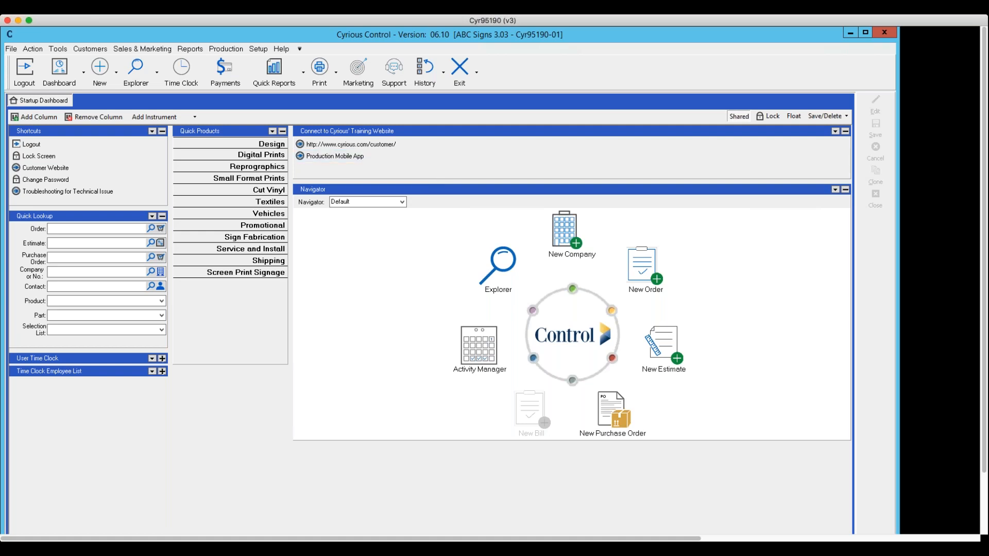
Reopen the full pricing setup and go to its Part Setup section.
click(259, 50)
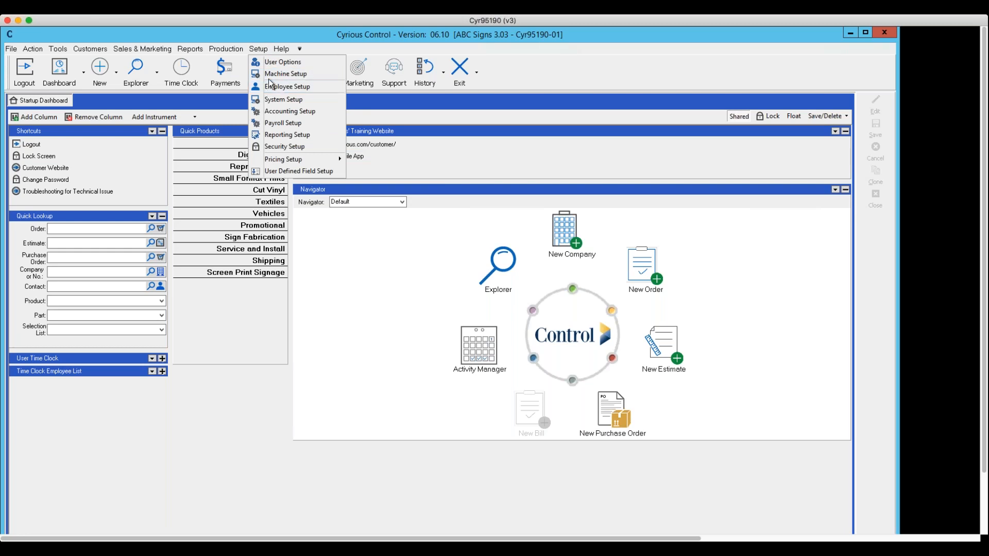
mouse_move(282, 163)
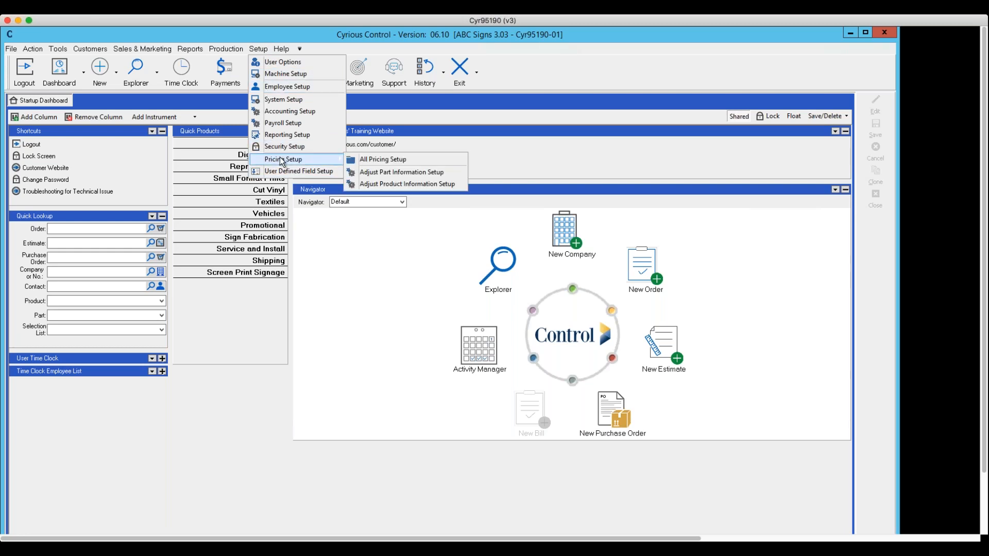
click(368, 161)
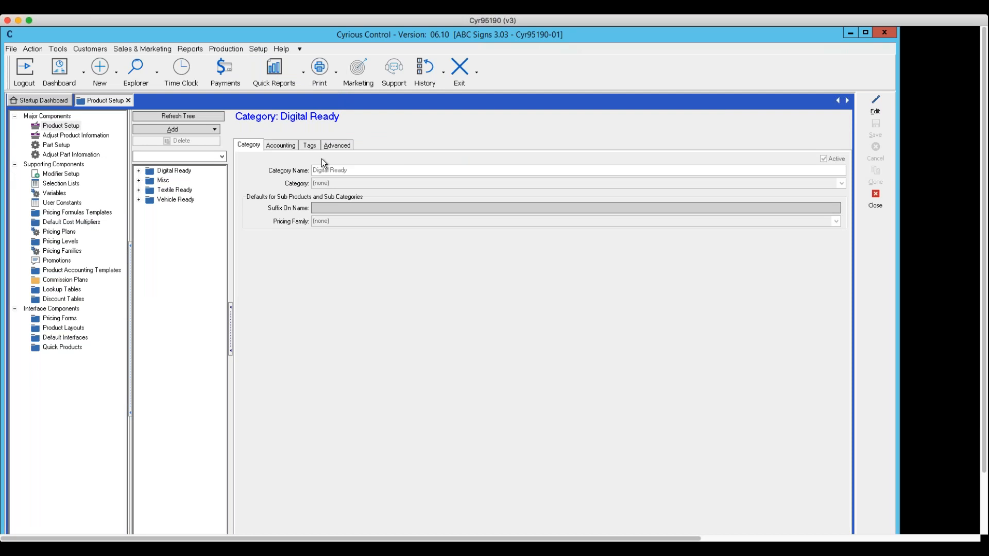
click(55, 145)
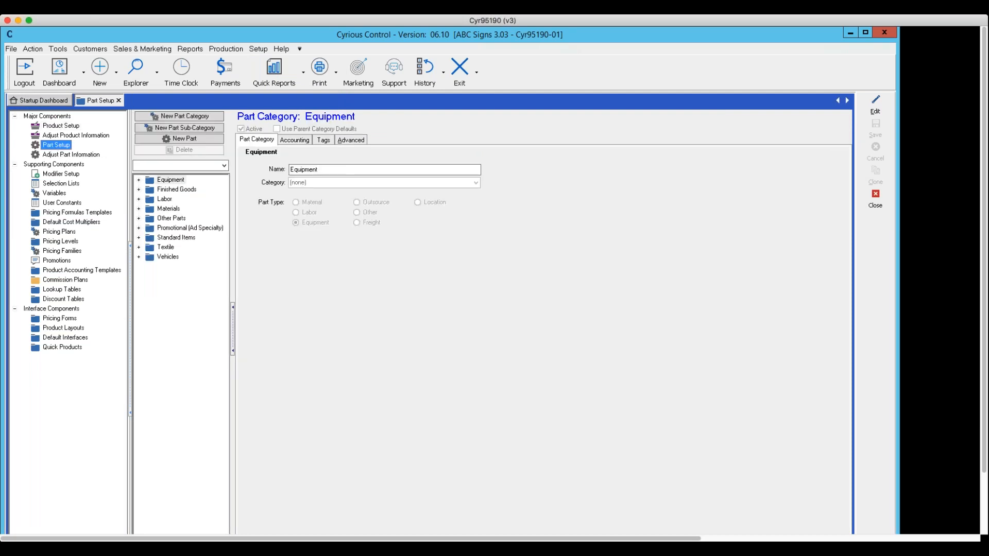
Expand Labor down to the Standard Labor parts and view Design Labor and Finishing Labor.
click(139, 200)
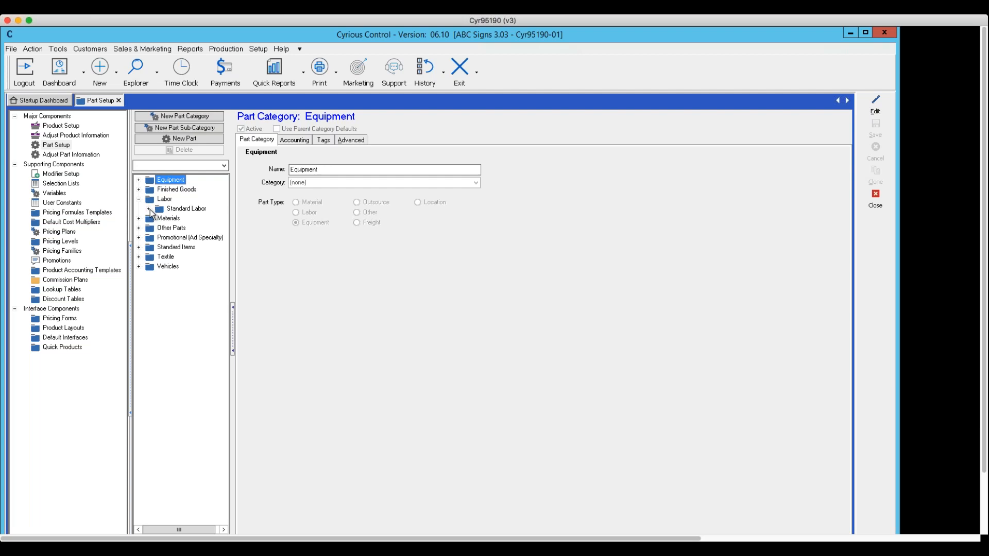
click(149, 208)
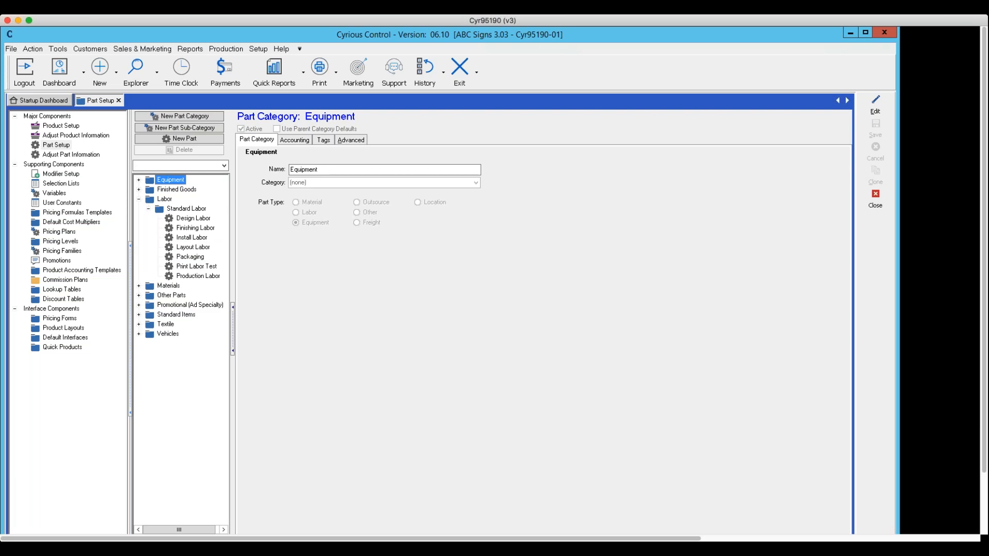
click(183, 220)
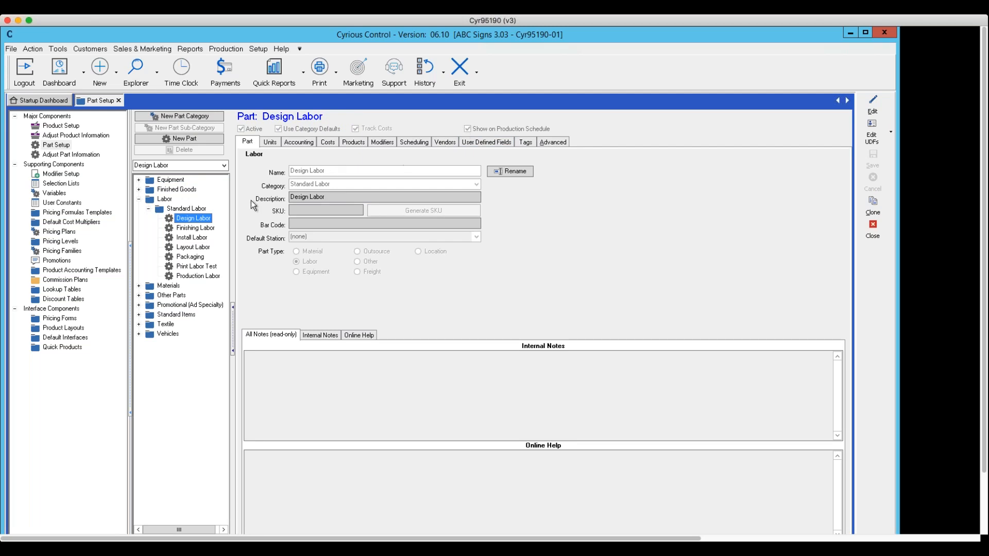
click(181, 228)
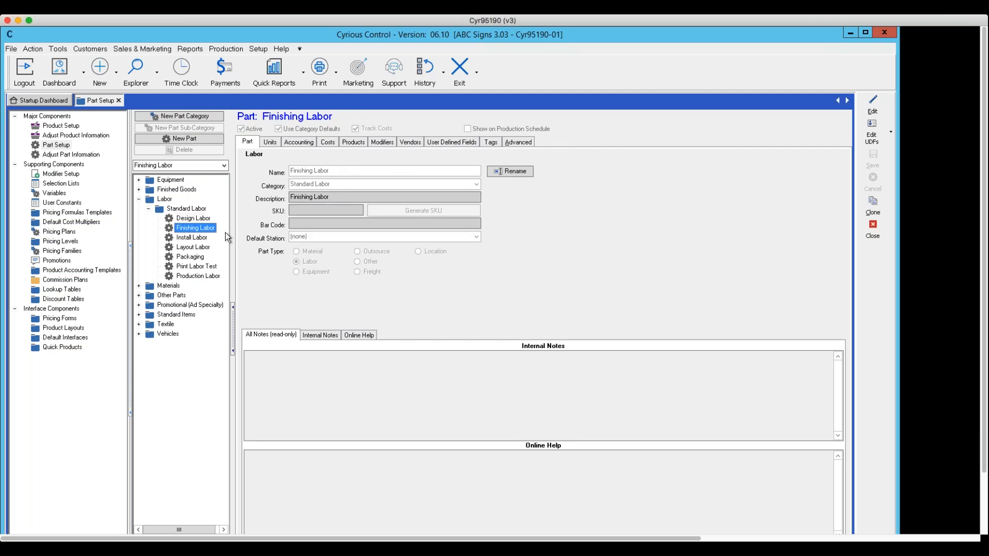
Edit the Install Labor part and enable showing it on the production schedule.
click(188, 238)
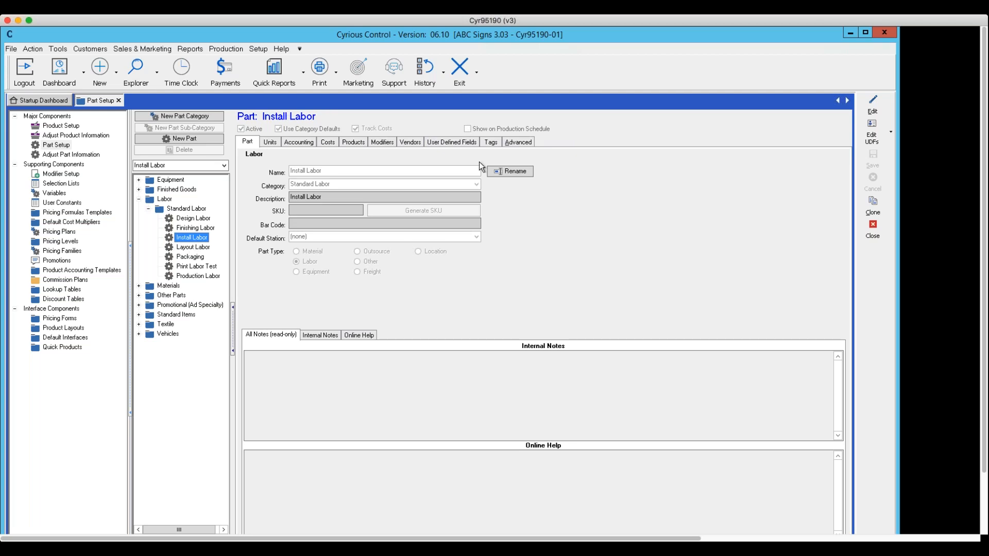
click(872, 106)
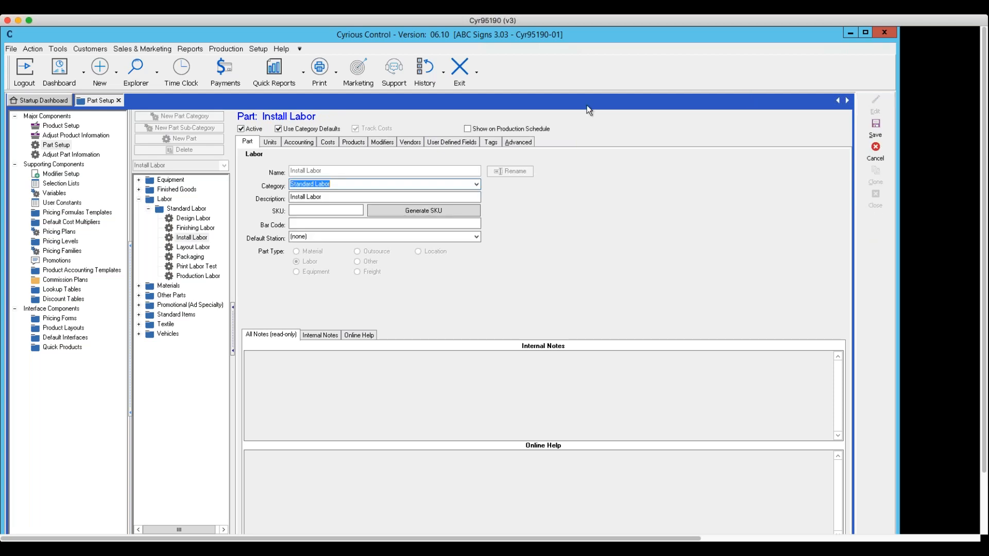
click(468, 129)
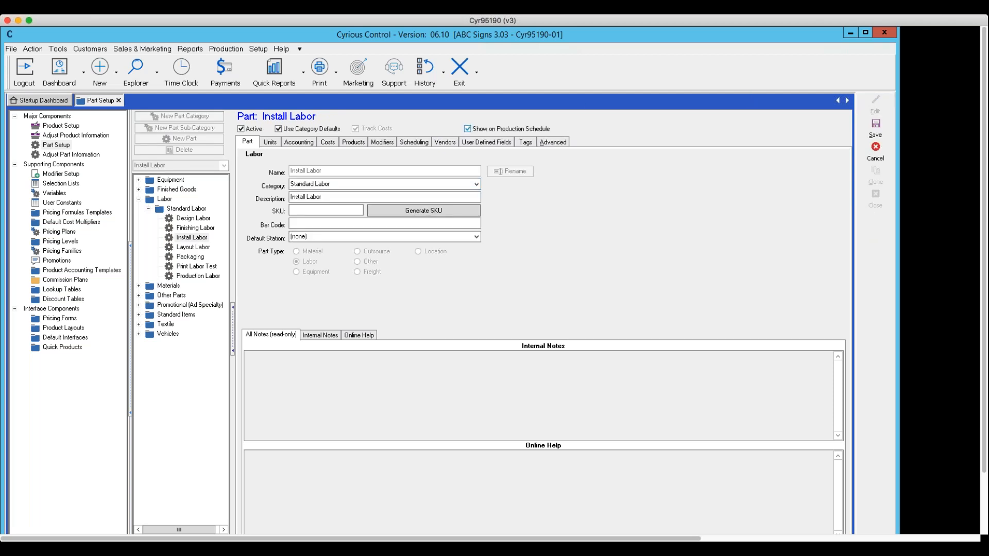
Certify the two company employees other than the system administrator and shared user for Install Labor, and save the part.
click(410, 142)
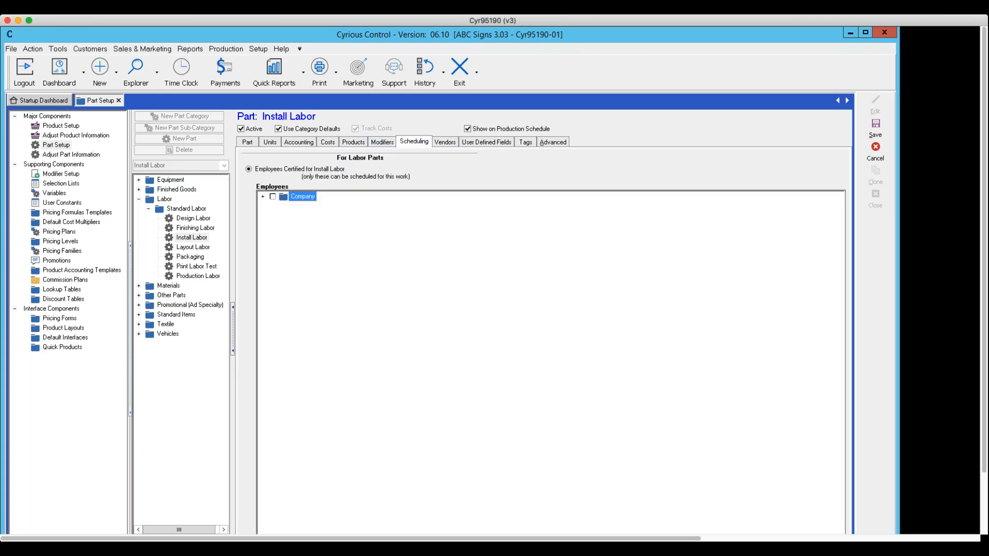
click(264, 197)
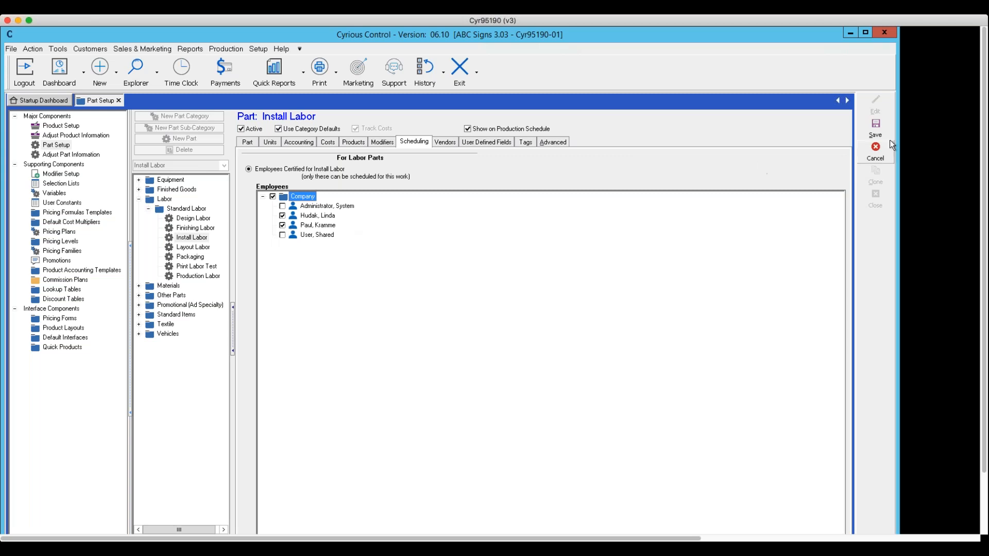
click(876, 129)
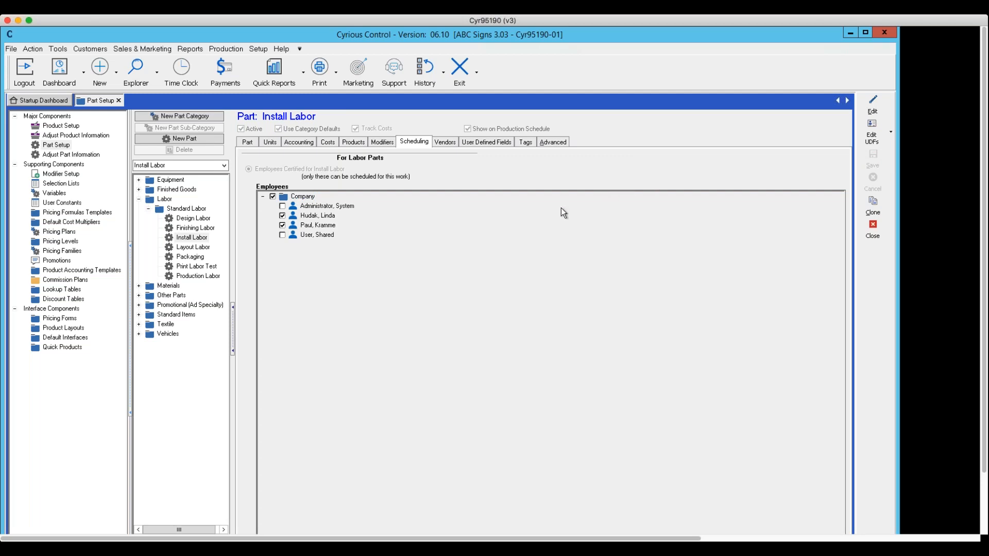
View the Layout Labor part and close Part Setup.
click(195, 248)
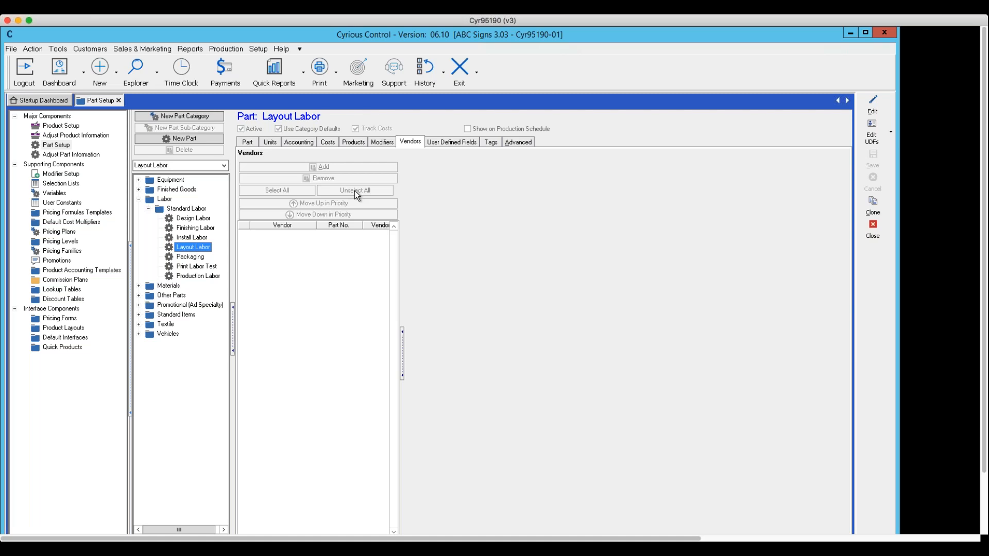
click(873, 229)
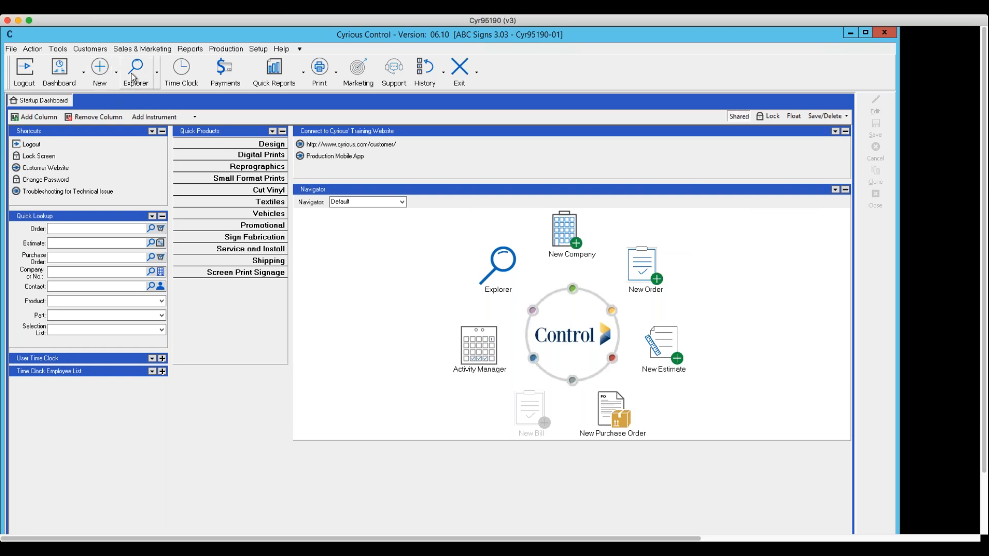
Create a new order for Test Company with the description "scheduling".
click(116, 75)
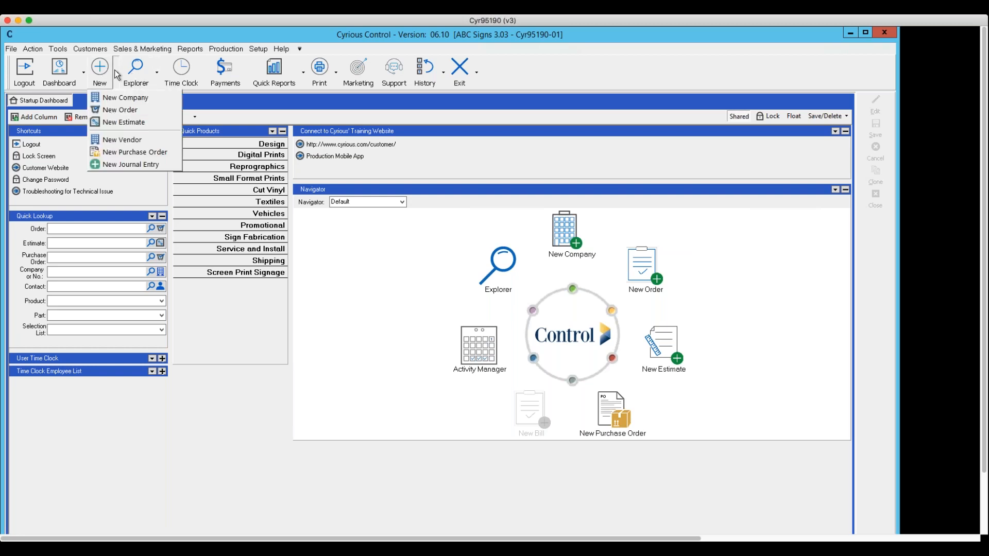
click(116, 110)
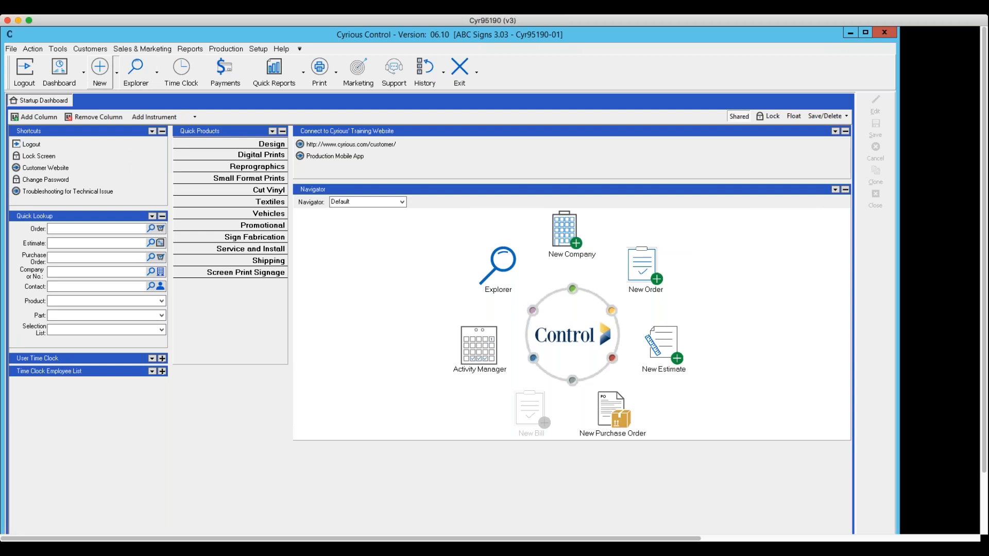
click(190, 118)
key(BackSpace)
key(BackSpace)
key(BackSpace)
key(BackSpace)
key(BackSpace)
key(BackSpace)
text(tes)
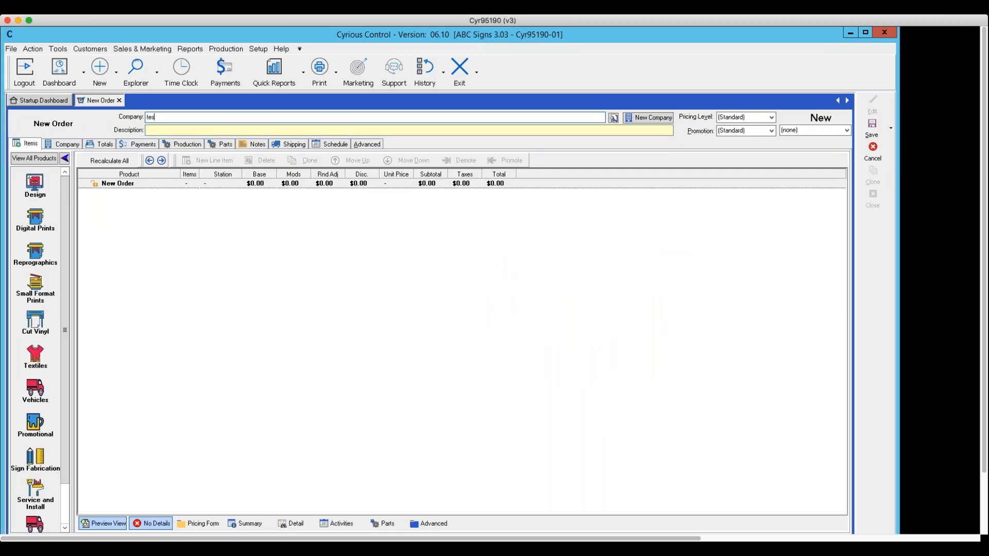
click(175, 131)
text(sche)
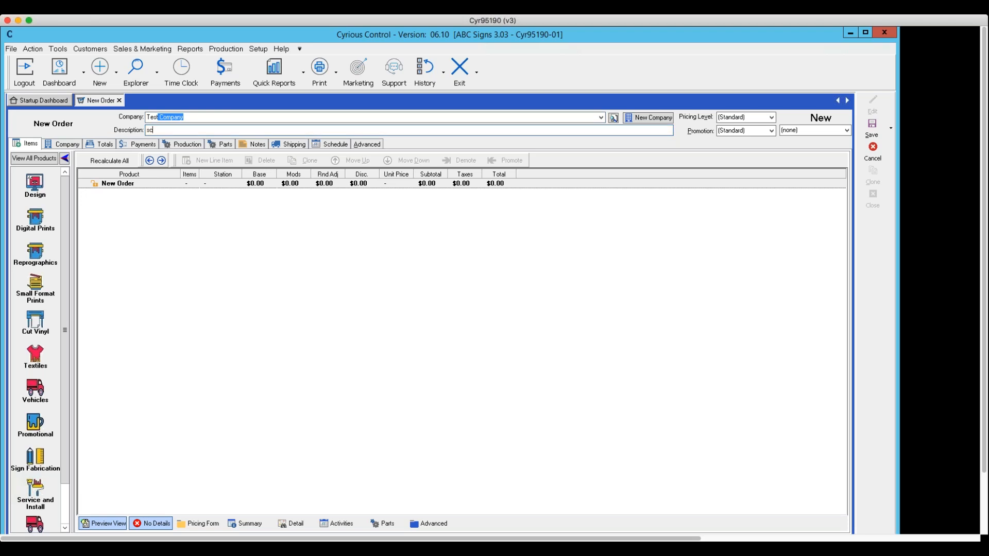
text(duling)
Add a Digital Prints line item to the order and set its size to 4 feet high by 8 feet wide.
click(32, 230)
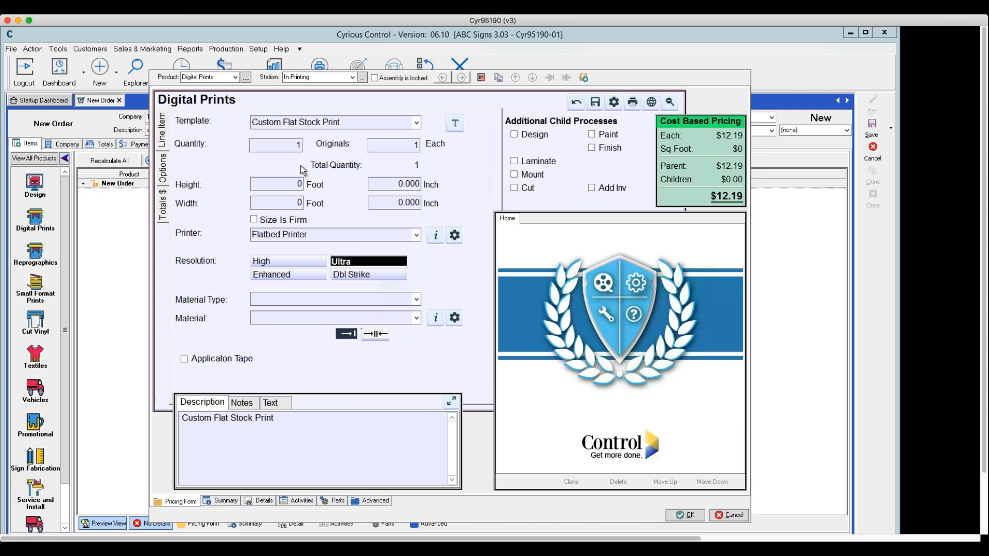
click(296, 184)
text(4)
key(Tab)
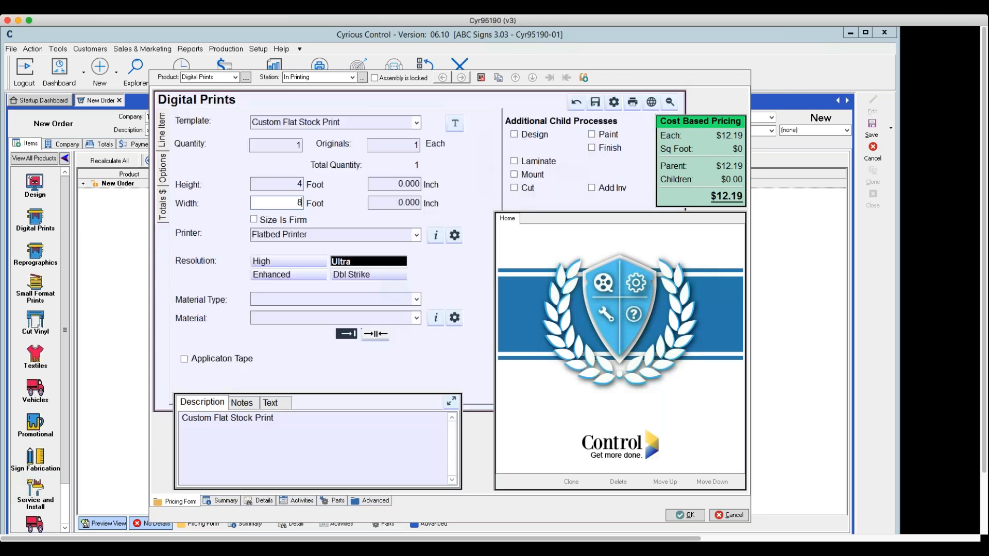
text(8)
key(Tab)
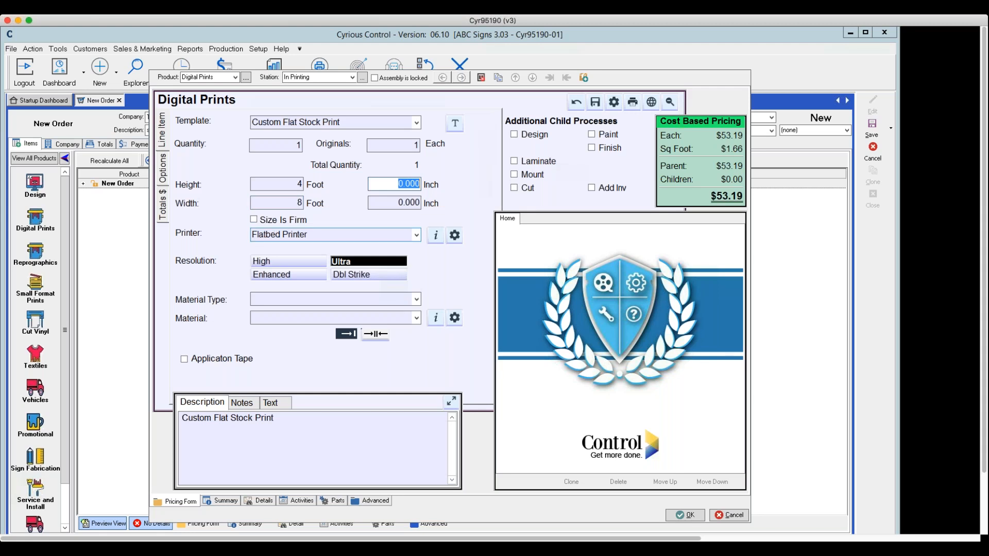
Set the print's material type to Wood and its material to MDO -33 Primed 48x96, and accept the line item.
click(417, 300)
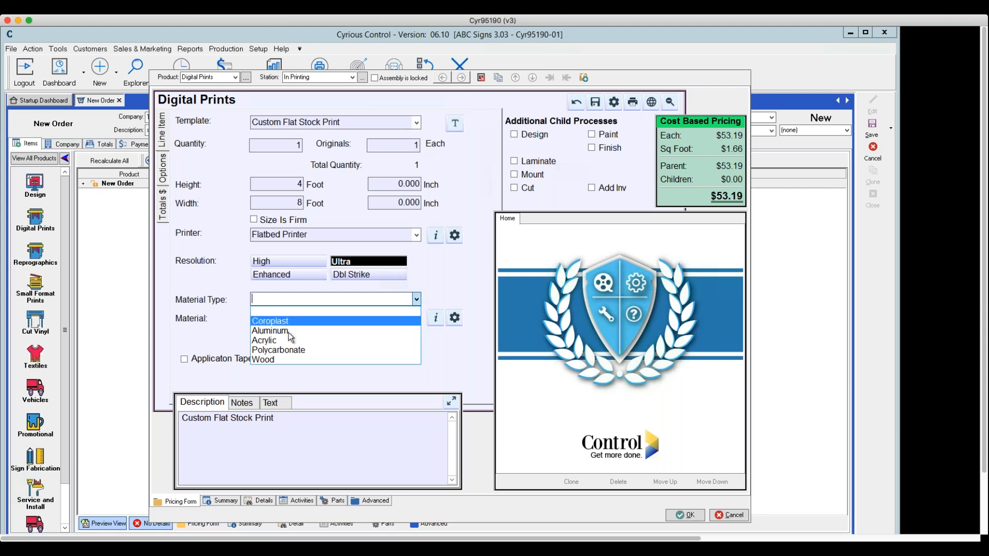
click(275, 360)
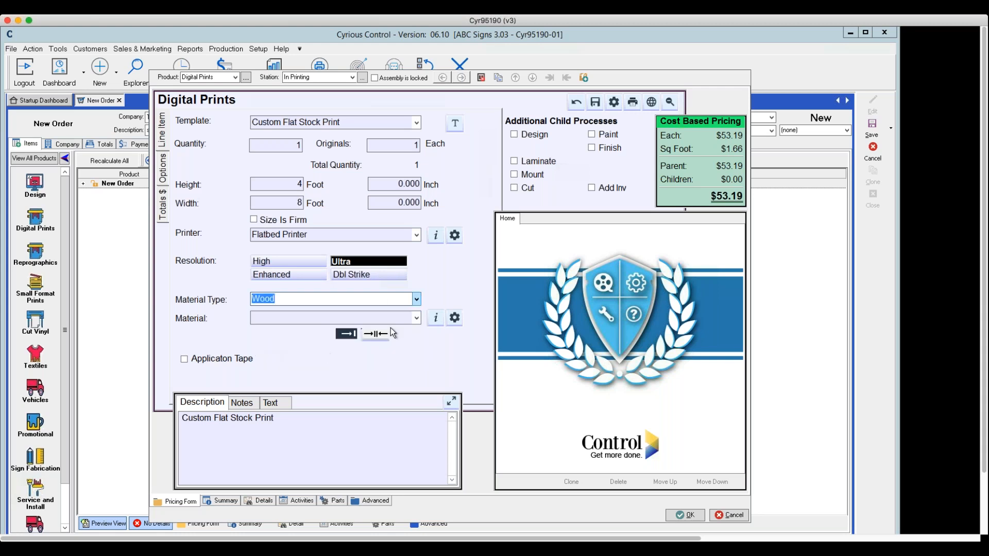
click(416, 319)
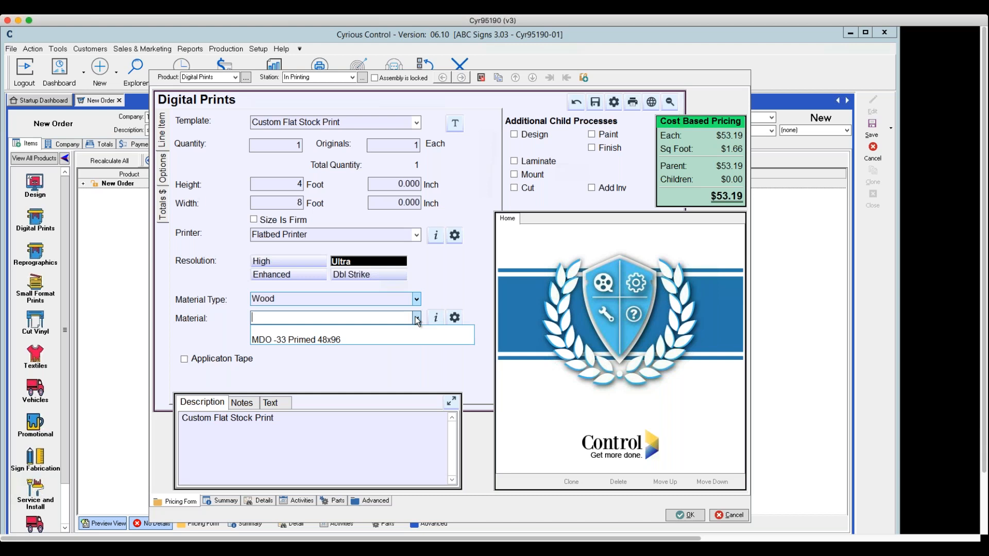
click(346, 338)
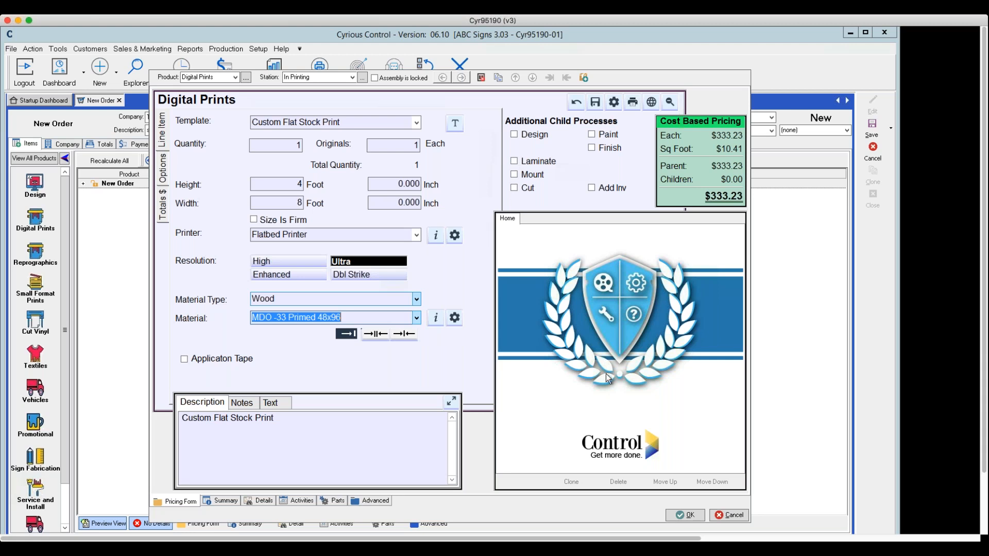
click(684, 515)
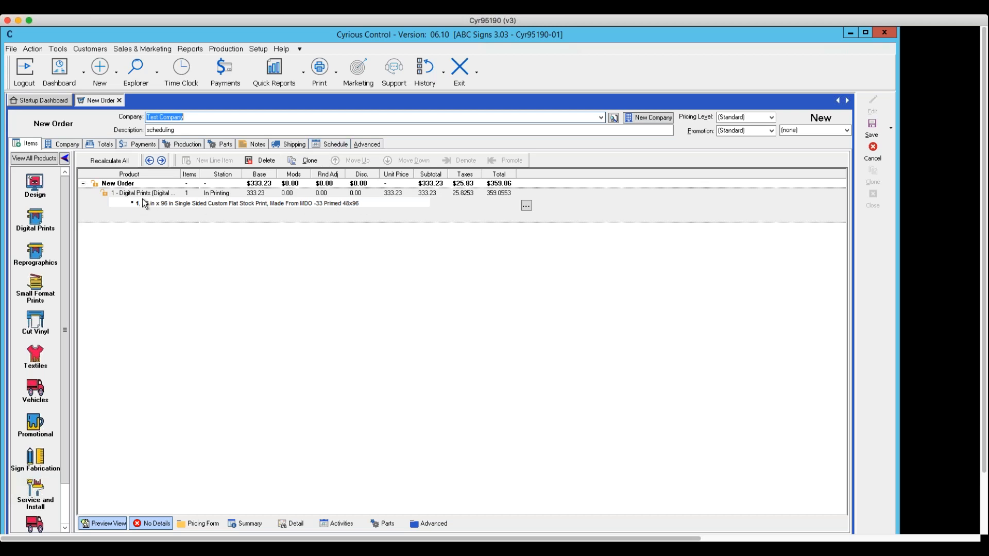
Examine the order's schedule, browsing the timeline back to October 16, 2017 and forward again to October 26 and 27.
click(329, 147)
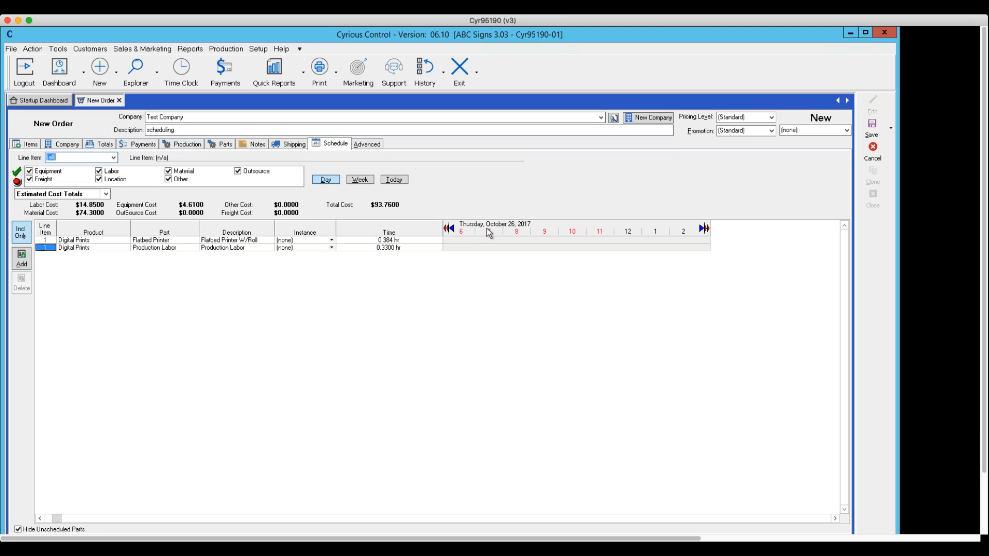
click(702, 230)
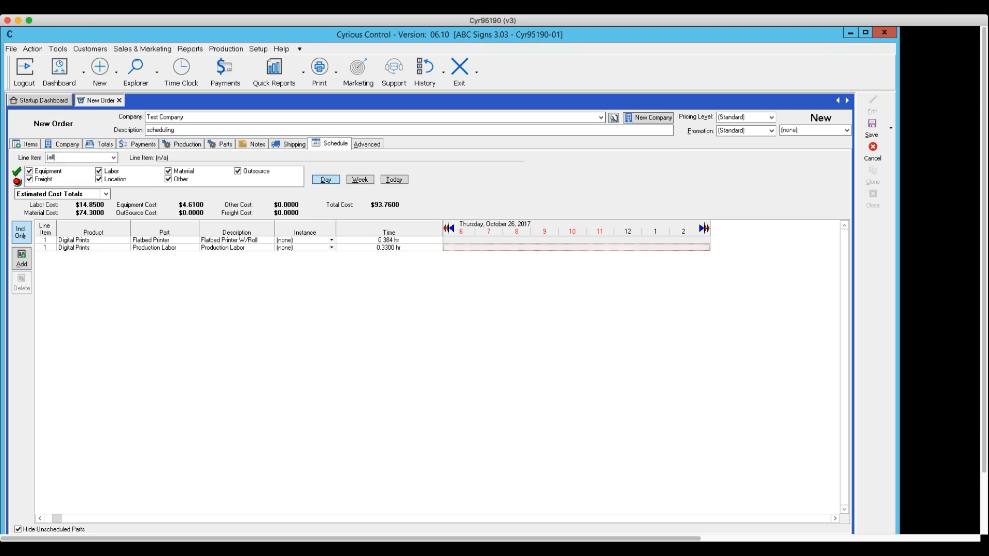
click(703, 229)
click(704, 229)
click(706, 229)
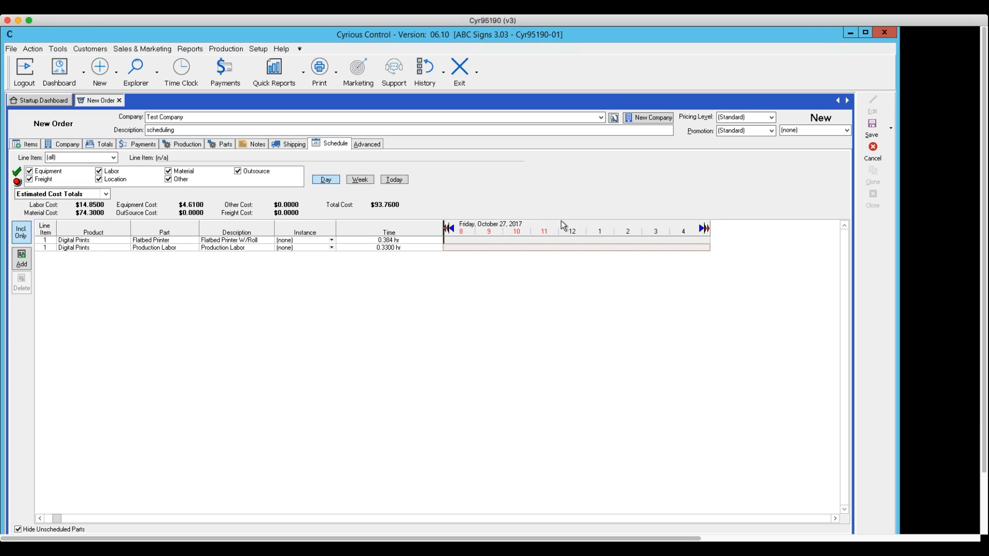
click(450, 229)
click(451, 229)
click(450, 229)
click(450, 229)
click(450, 228)
click(451, 228)
click(451, 229)
click(451, 229)
click(450, 229)
click(451, 228)
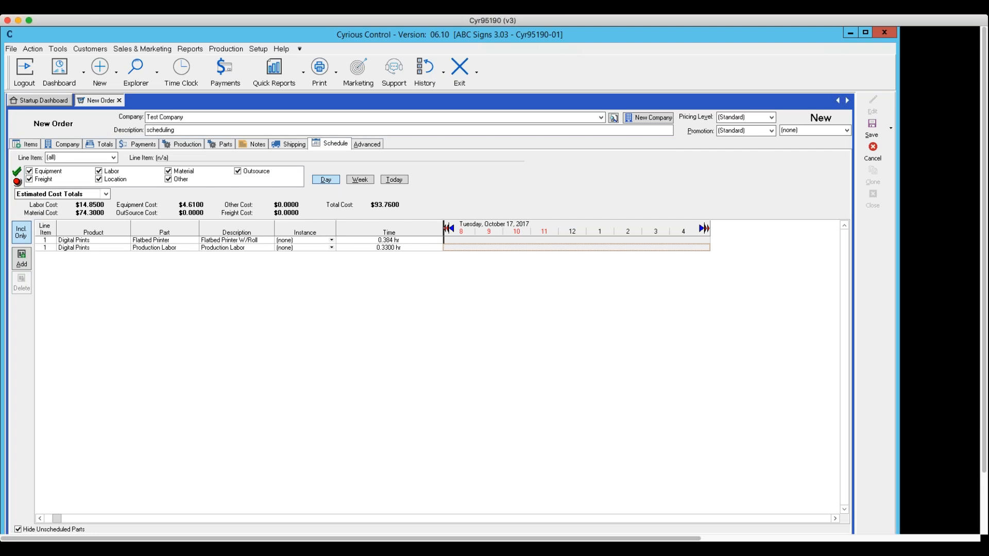
click(447, 229)
click(706, 230)
click(705, 229)
click(706, 230)
click(705, 230)
click(705, 229)
click(704, 230)
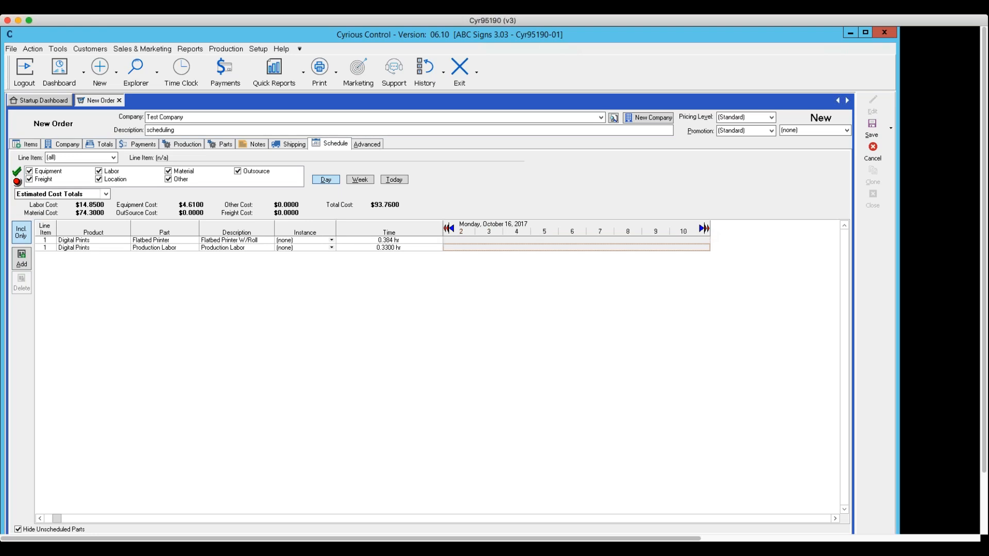
click(705, 230)
click(709, 229)
click(708, 229)
click(708, 230)
click(708, 229)
click(708, 229)
click(709, 229)
click(708, 230)
click(706, 229)
click(706, 229)
click(707, 229)
click(704, 228)
click(704, 229)
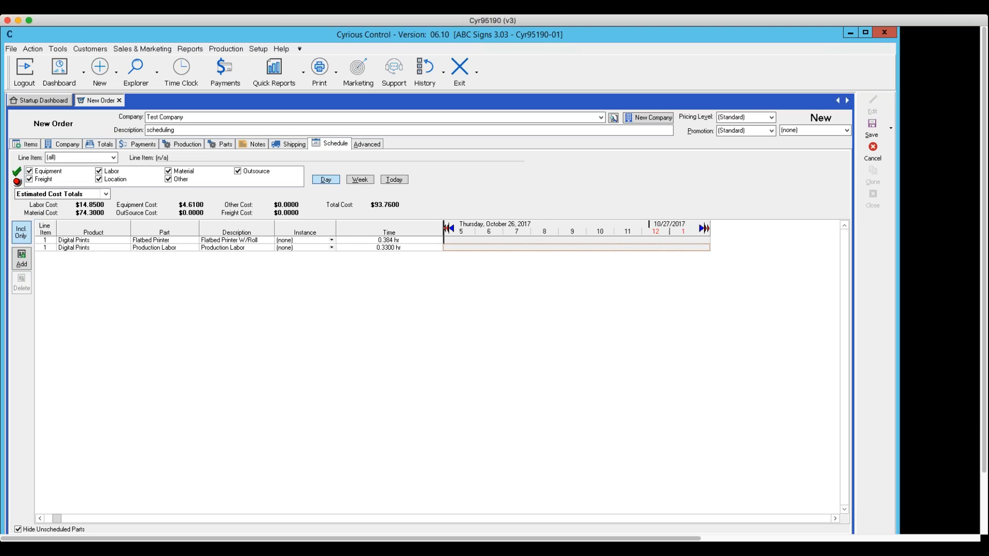
click(444, 229)
Try to create a work assignment for the Flatbed Printer in the early hours of 10/27/2017.
click(389, 241)
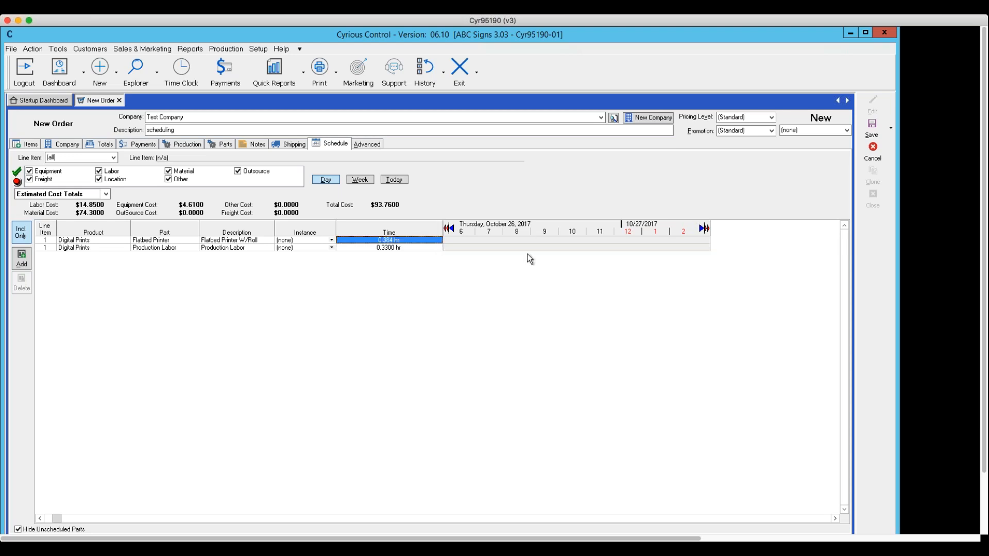
click(648, 239)
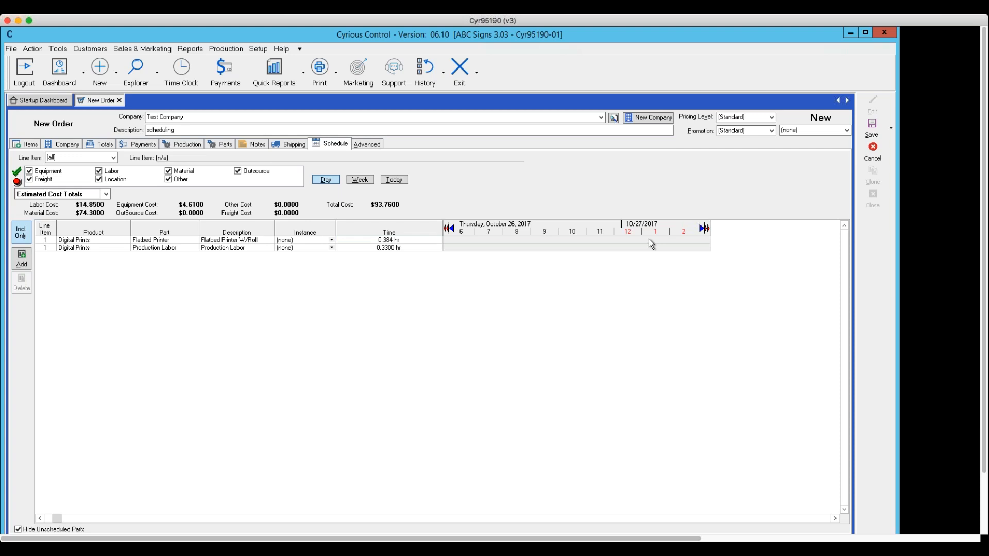
double_click(649, 240)
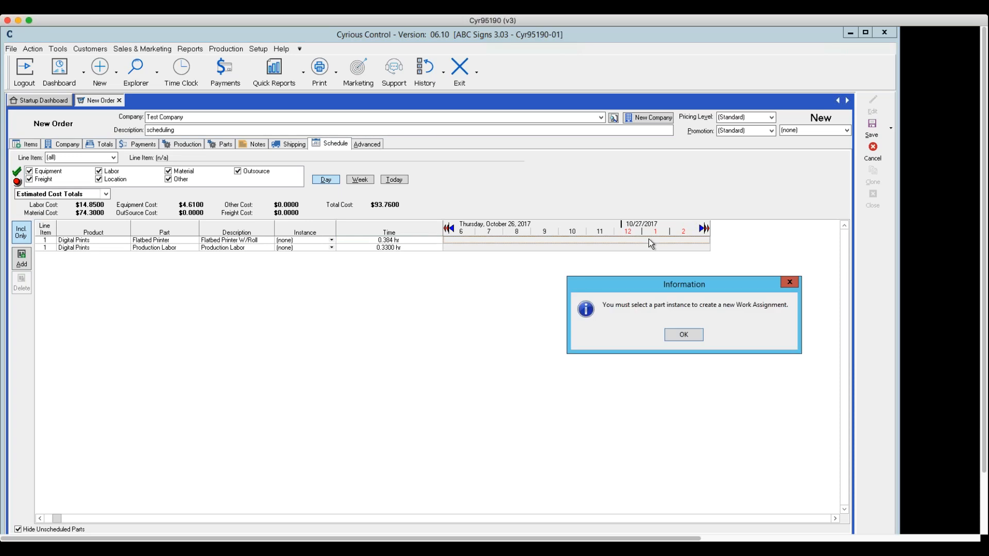
click(685, 336)
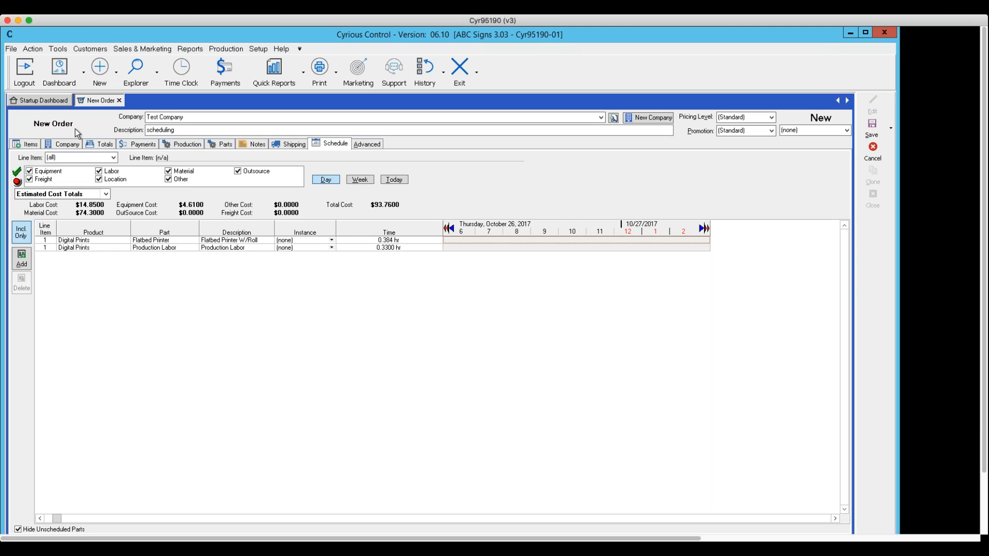
Check the order's production settings and review the Digital Prints line item's pricing form.
click(181, 144)
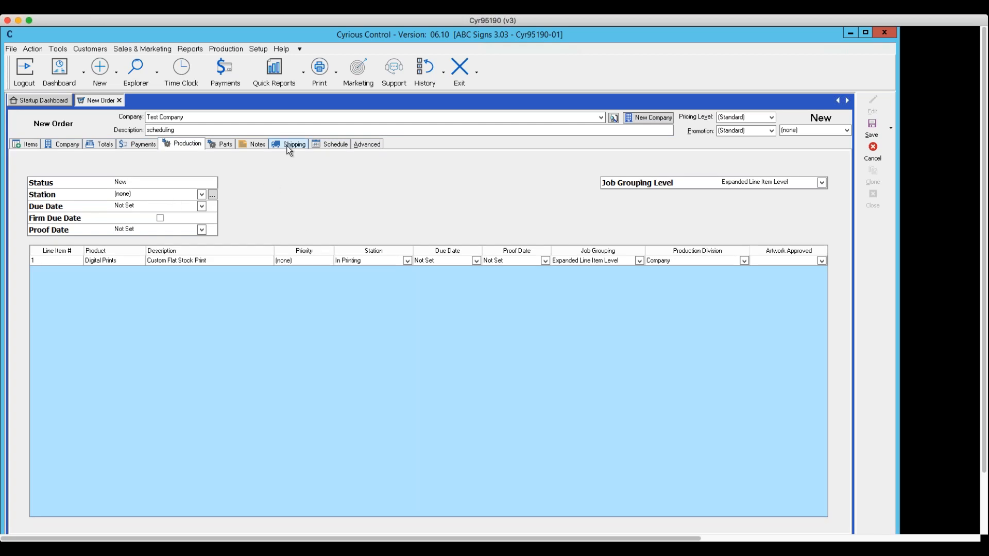
click(34, 144)
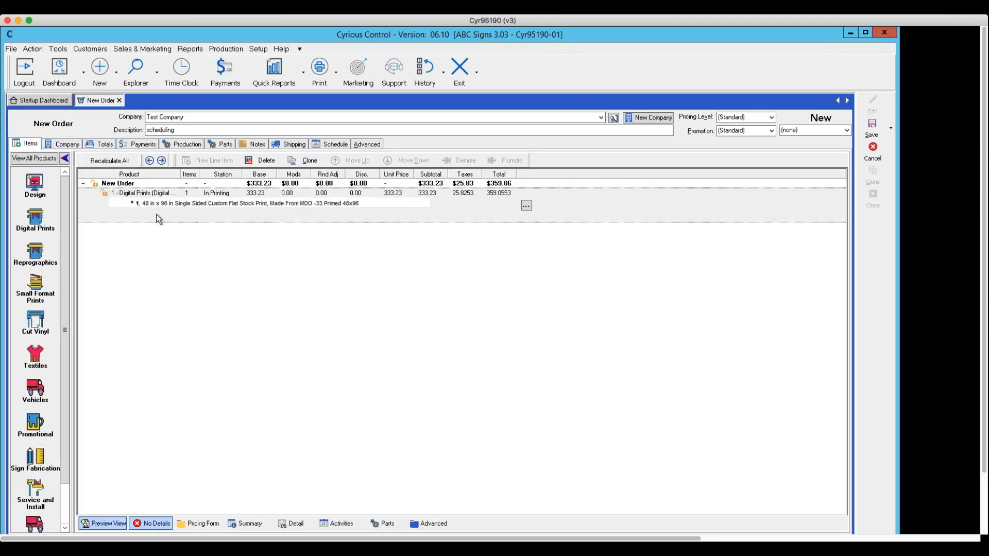
double_click(156, 214)
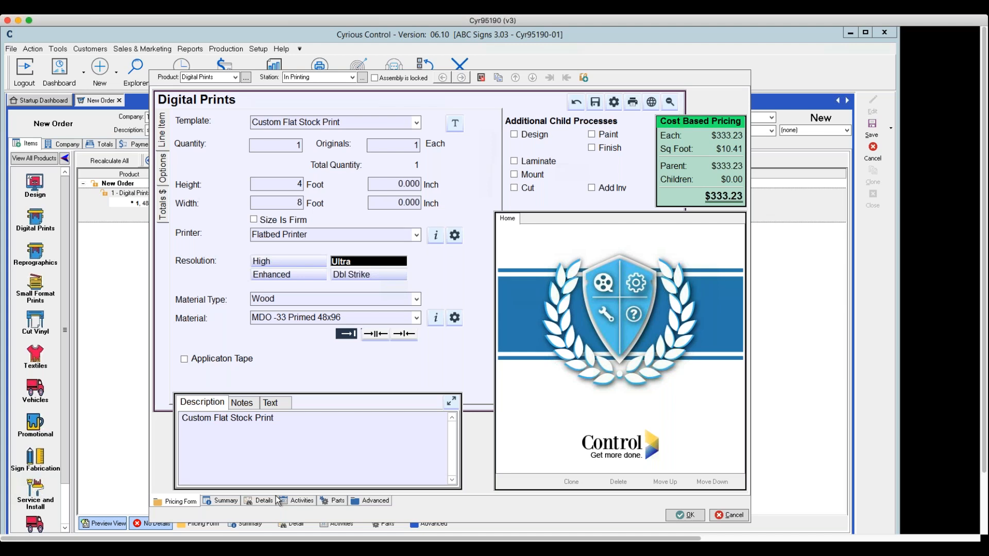
click(685, 516)
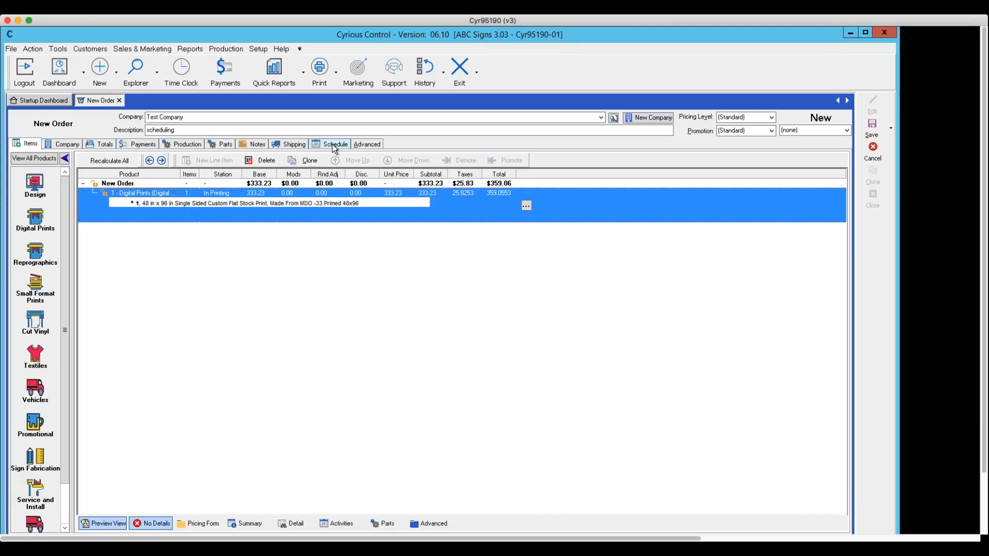
Return to the schedule and try again to add a work assignment for the Flatbed Printer around midnight on 10/27/2017.
click(332, 144)
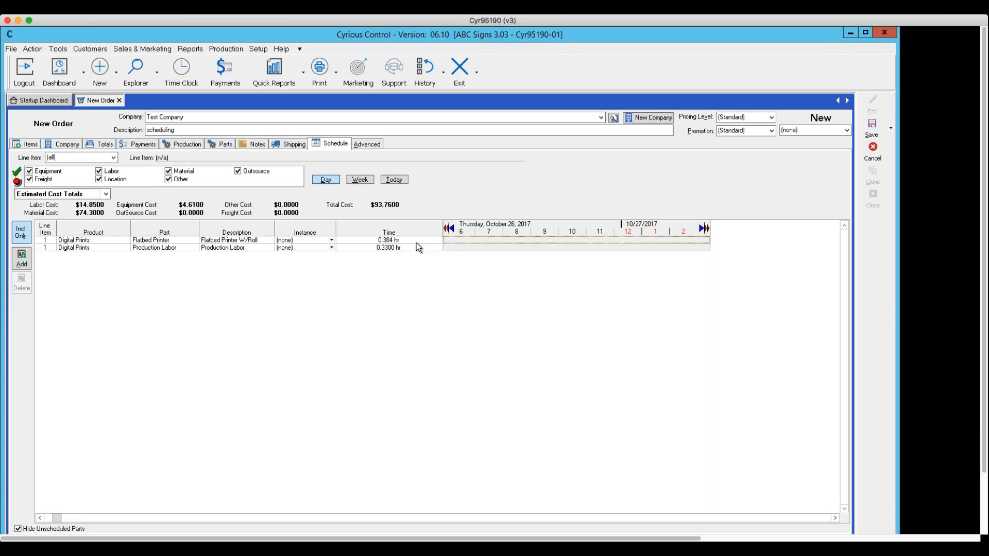
click(391, 242)
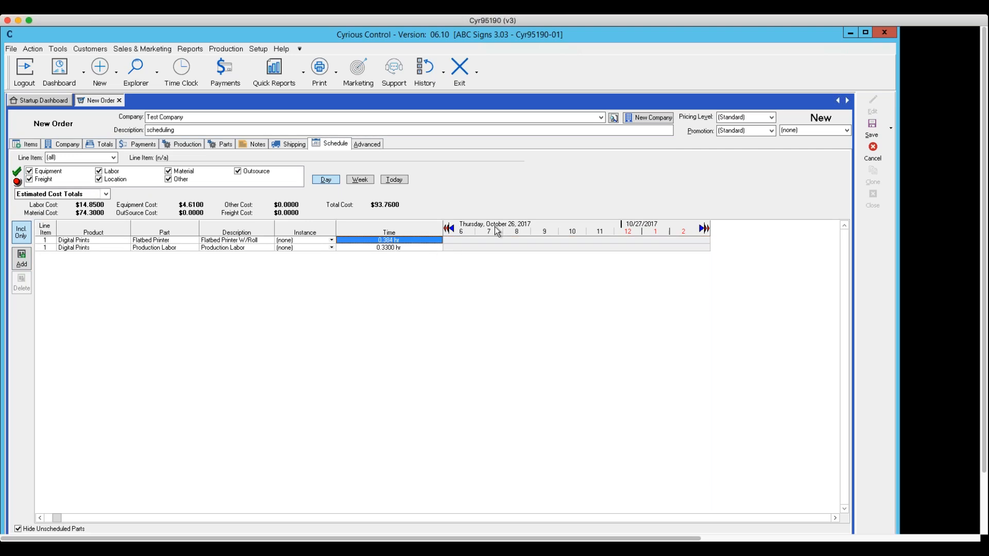
click(625, 239)
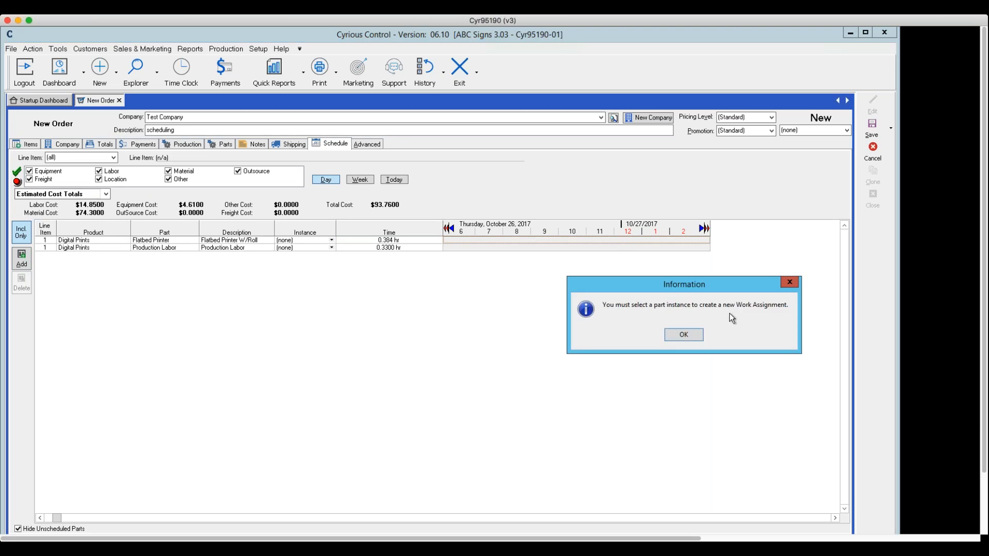
click(678, 335)
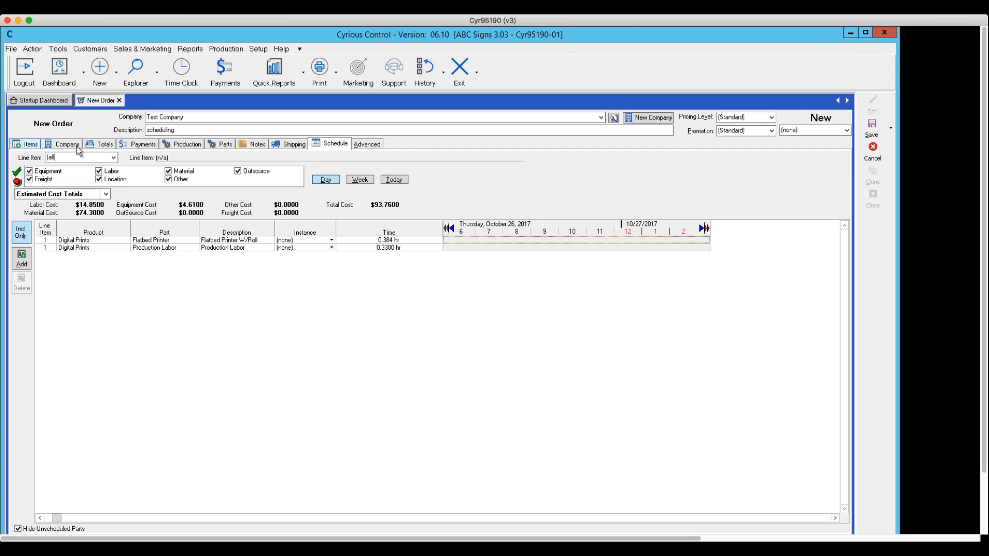
Look through the order's production details, job grouping level, parts, totals, payments and line items.
click(180, 149)
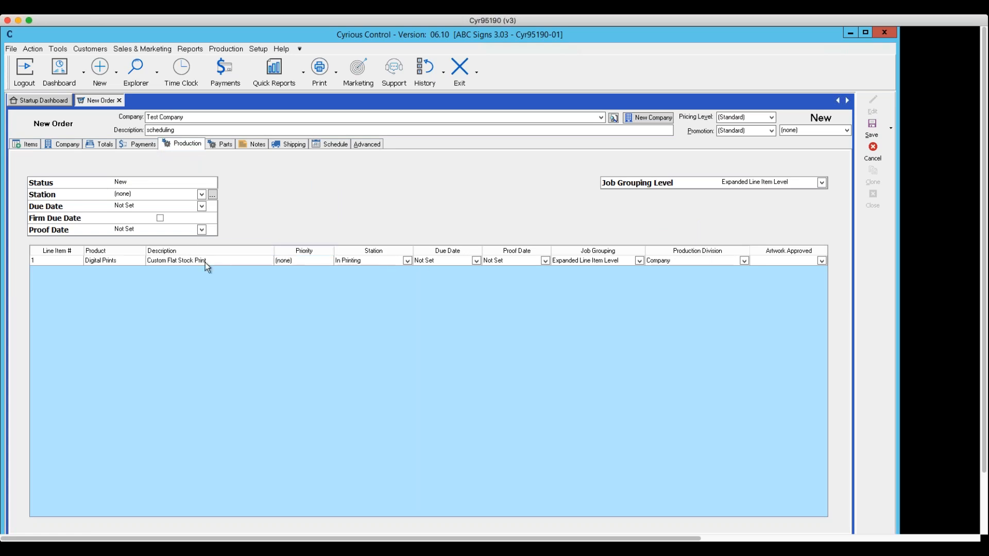
click(156, 261)
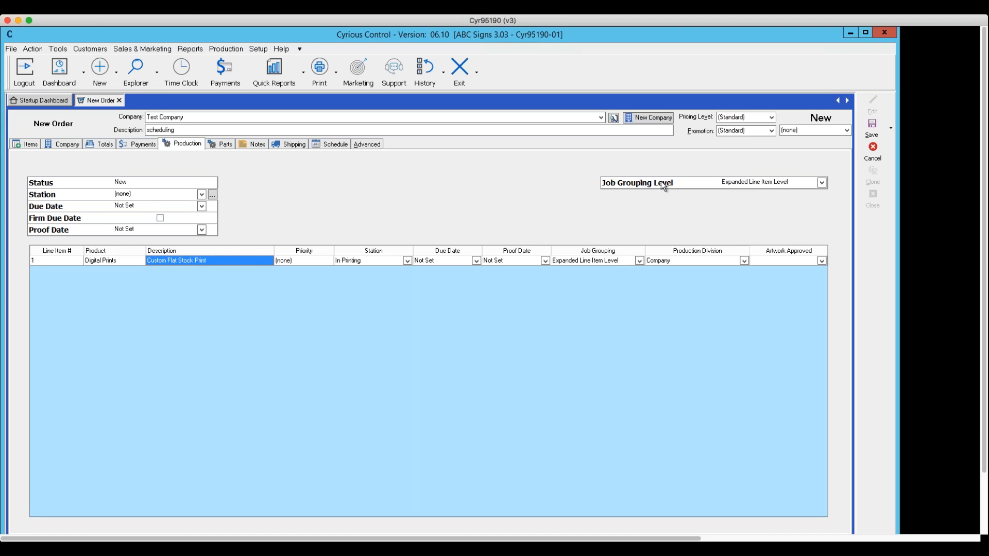
click(822, 183)
click(820, 183)
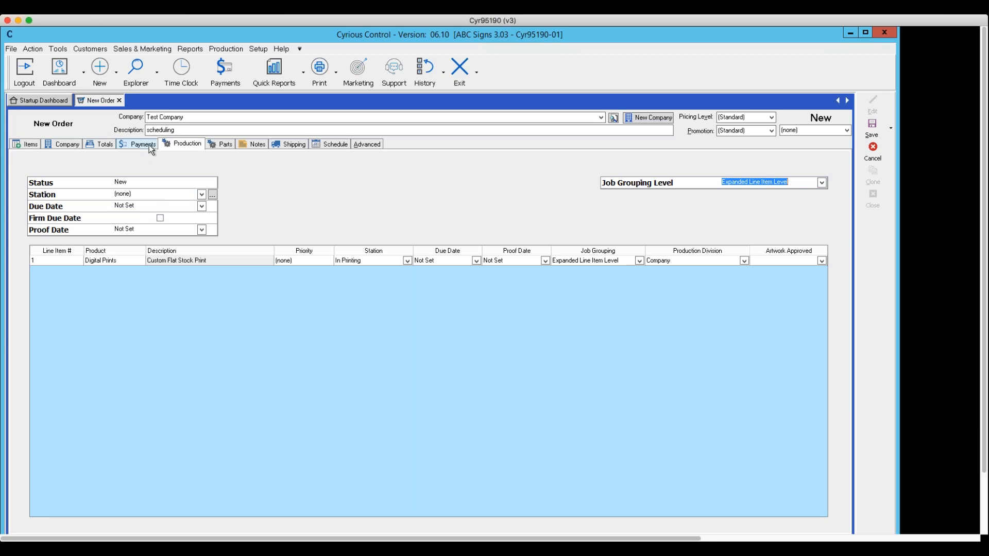
click(222, 144)
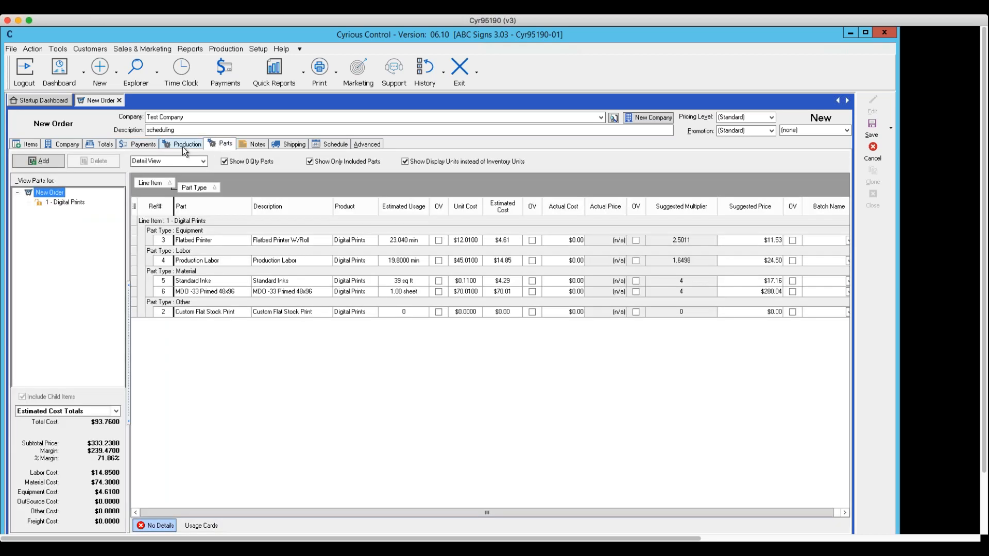
click(103, 144)
click(139, 144)
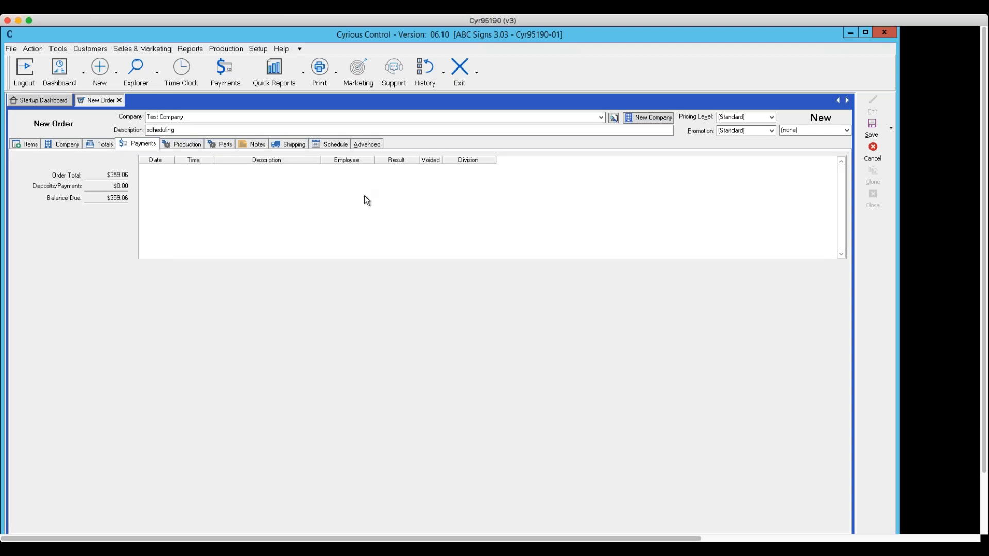
click(30, 145)
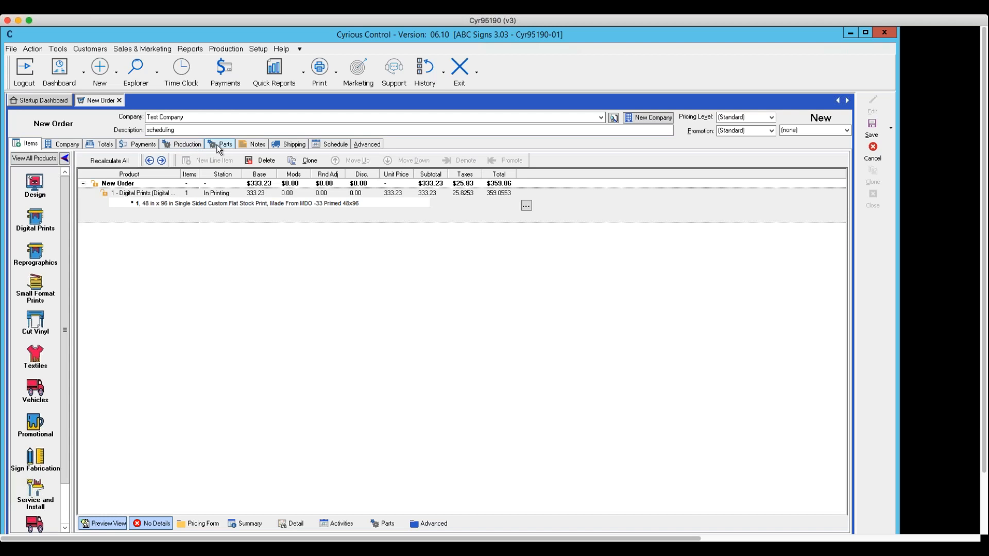
Set the order's production station to In Fabrication.
click(187, 146)
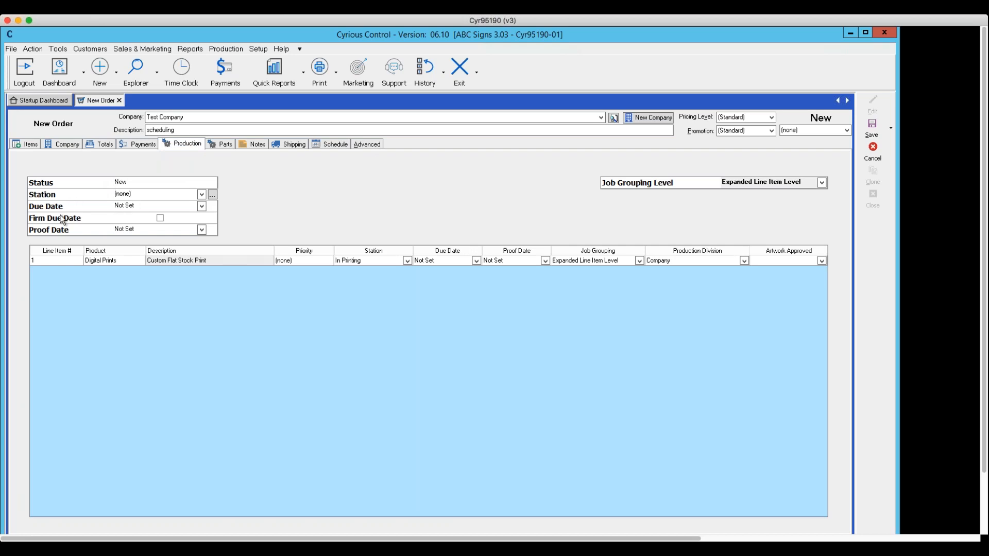
click(201, 195)
click(201, 195)
click(201, 195)
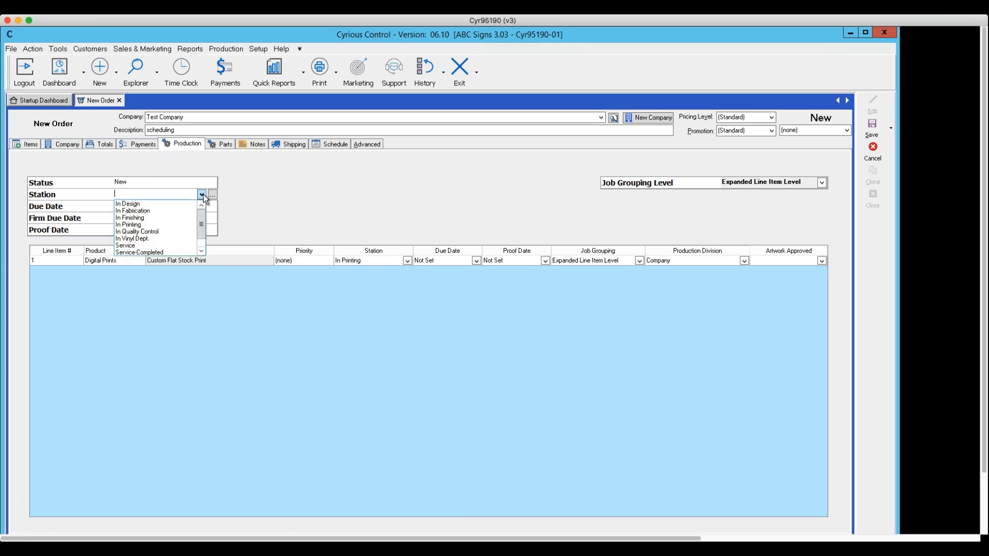
click(167, 211)
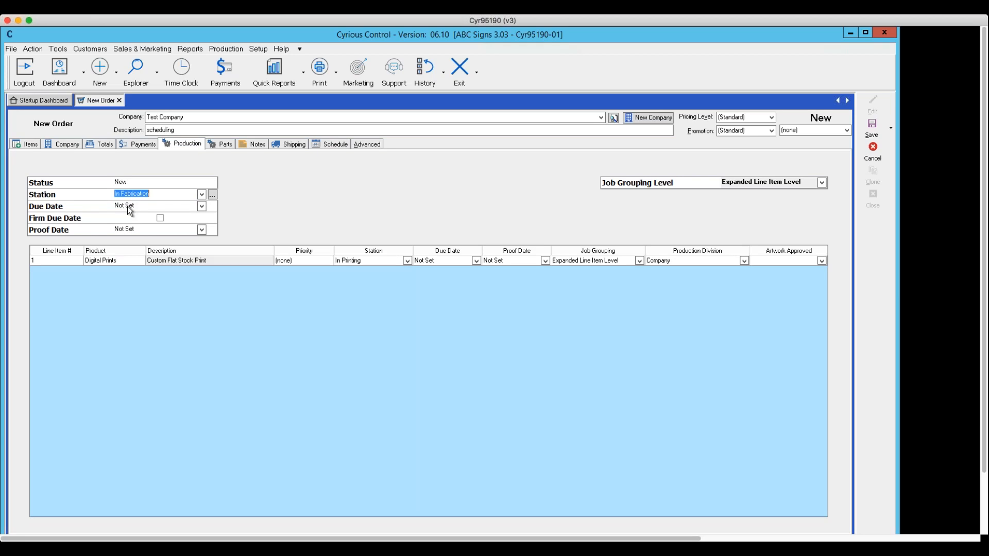
Set the order's due date to 10/27/2017, keeping the job grouping at Expanded Line Item Level.
click(201, 207)
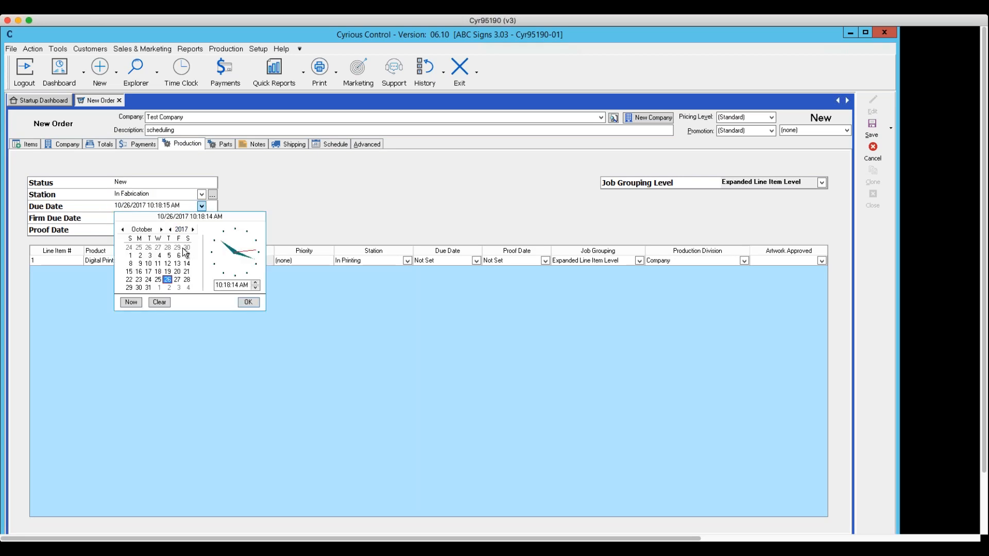
click(177, 280)
click(249, 302)
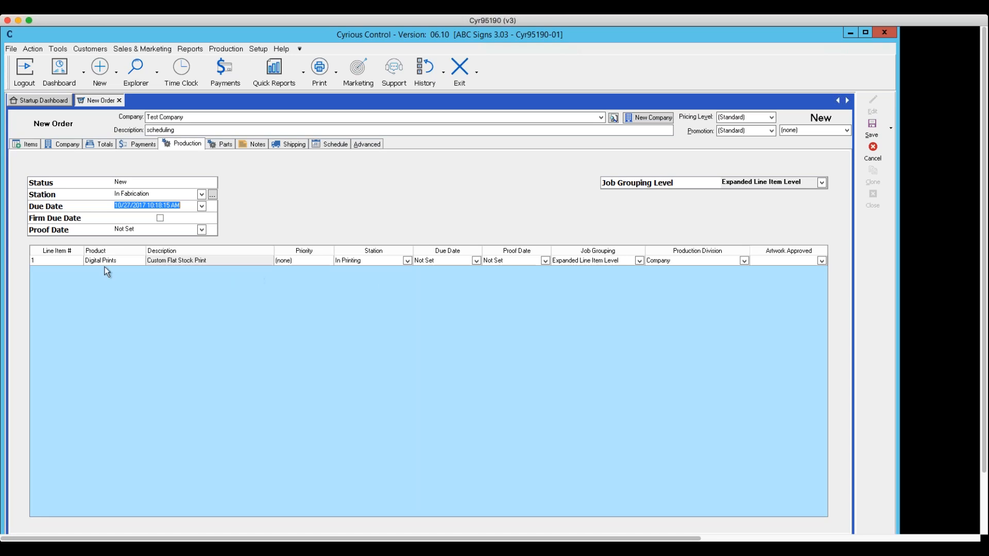
click(71, 259)
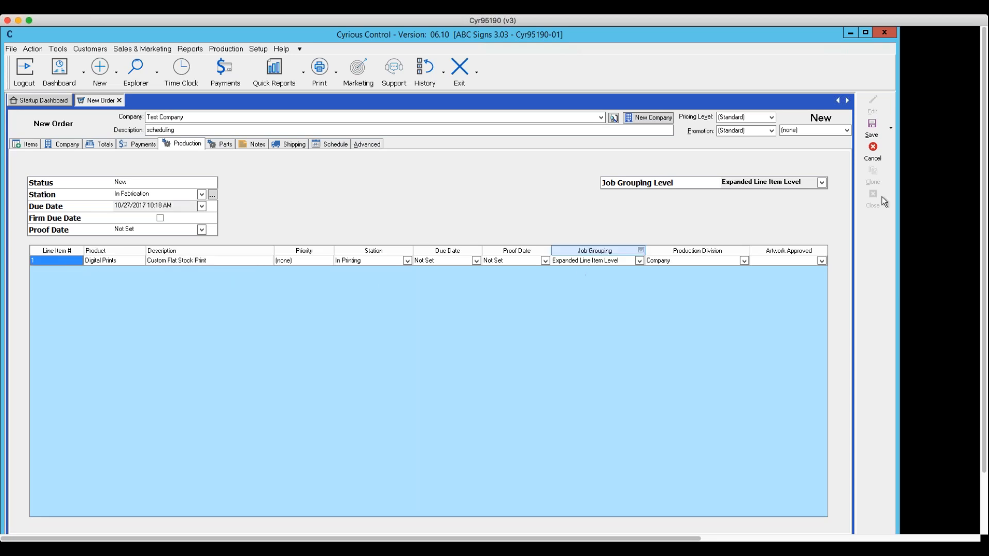
click(823, 183)
click(823, 183)
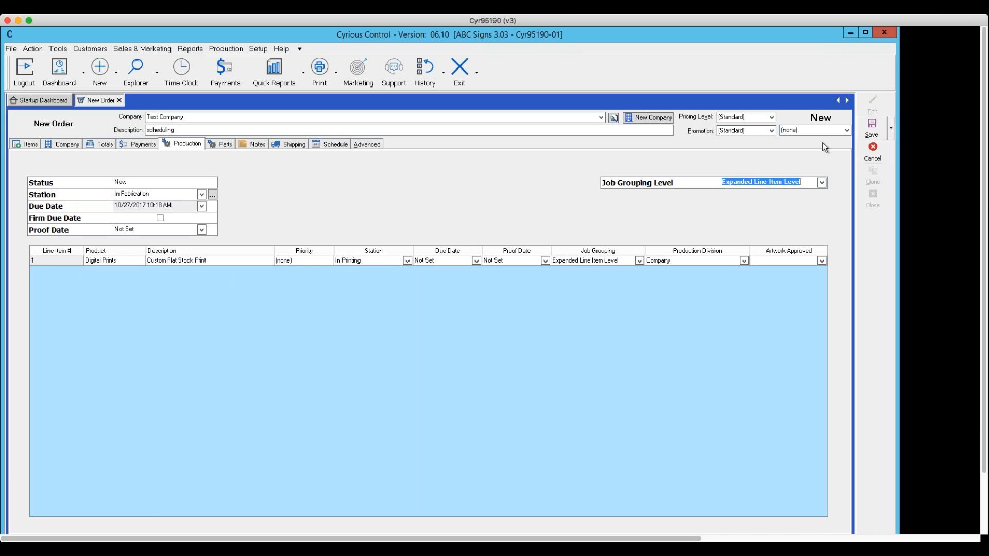
click(890, 127)
click(887, 130)
click(891, 128)
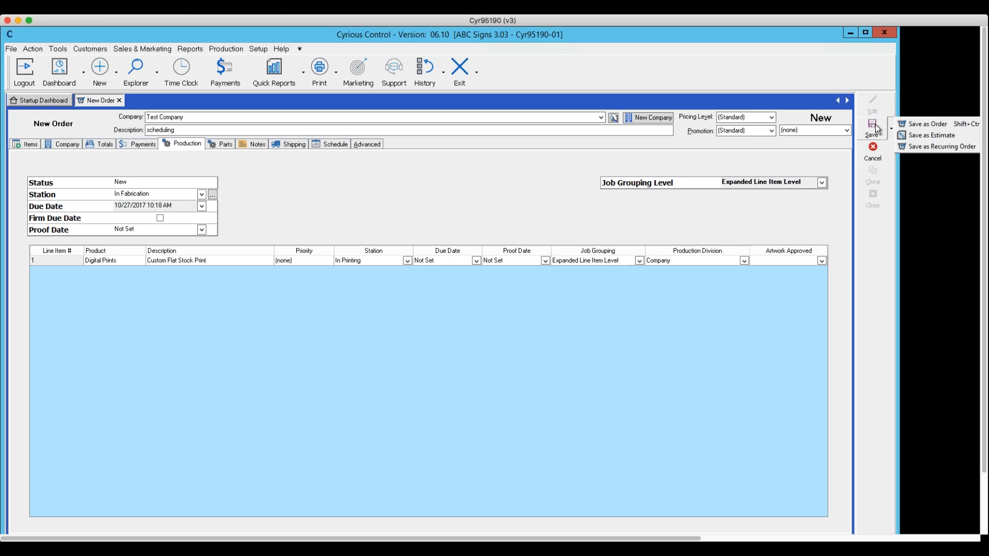
click(908, 127)
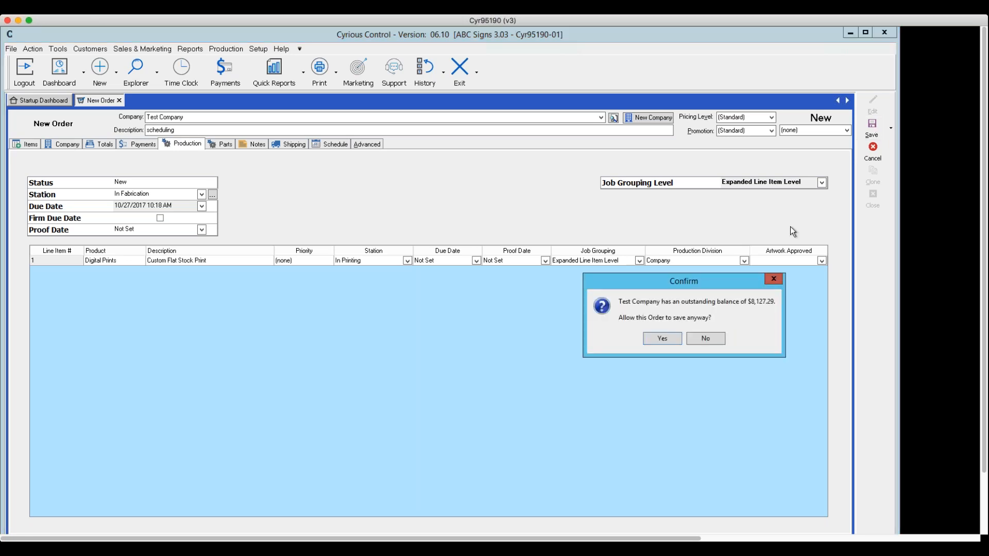
click(704, 339)
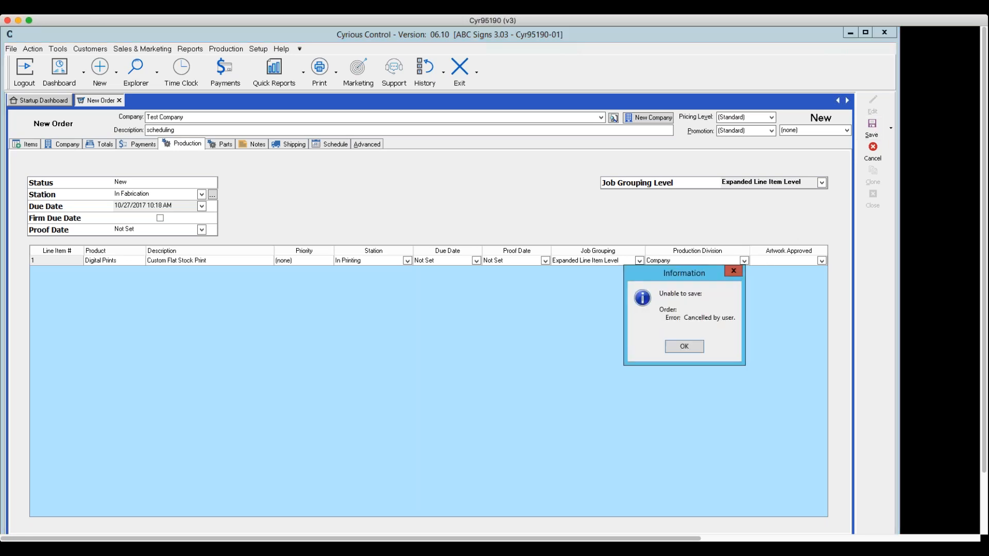
click(693, 346)
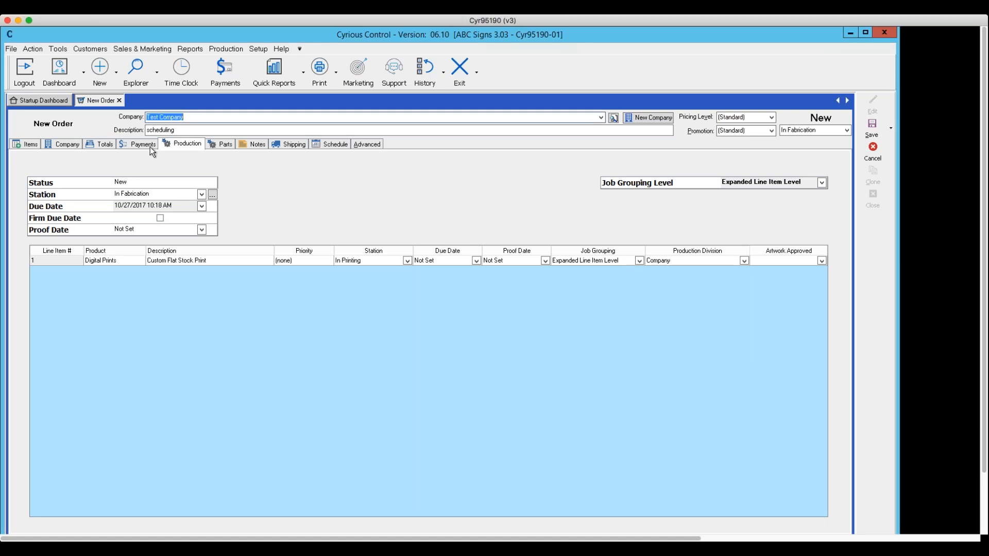
Check the order's totals and save it as an order despite the outstanding balance, without applying credit or posting a deposit.
click(110, 146)
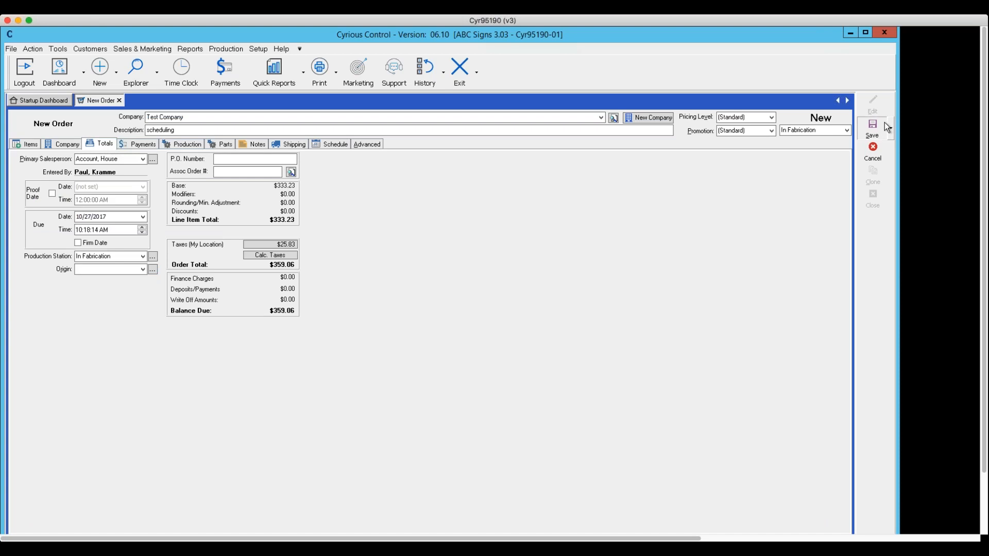
click(885, 122)
click(911, 121)
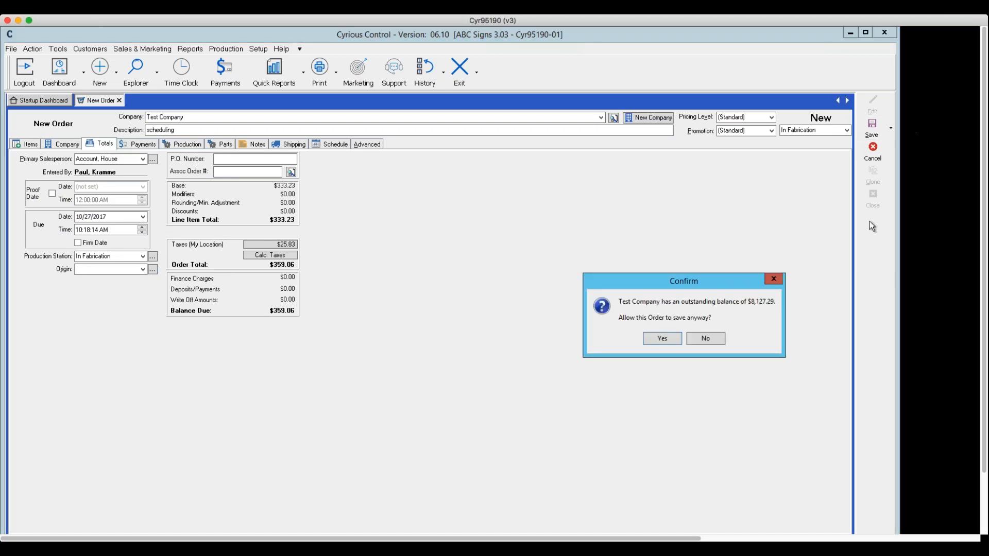
click(661, 337)
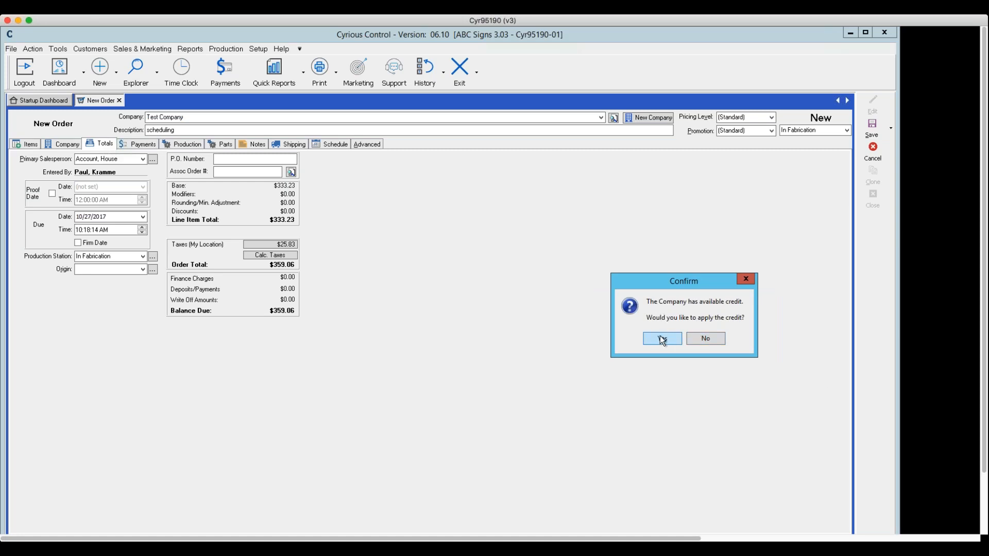
click(704, 338)
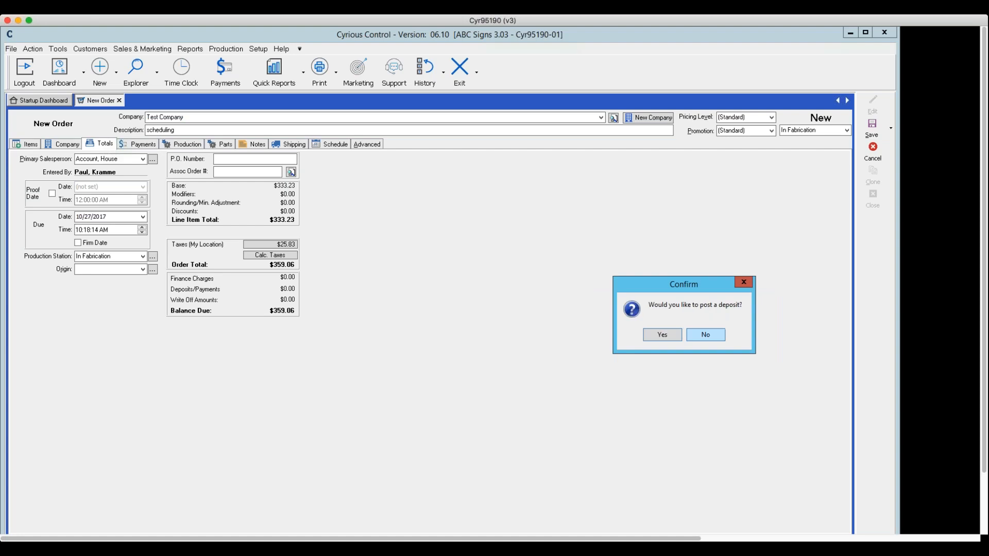
click(713, 336)
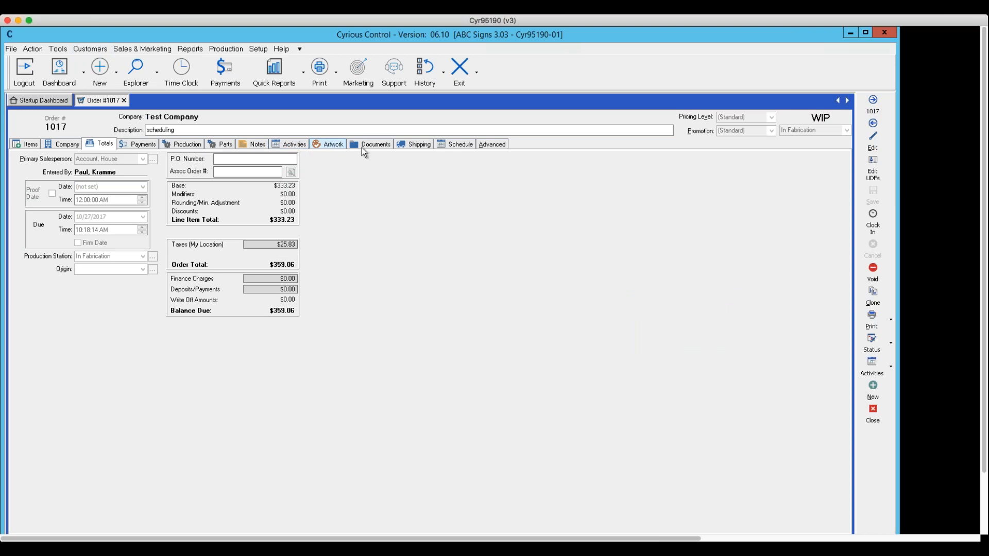
Try to add a work assignment for the Flatbed Printer around midnight on 10/27/2017 in the saved order's schedule.
click(458, 144)
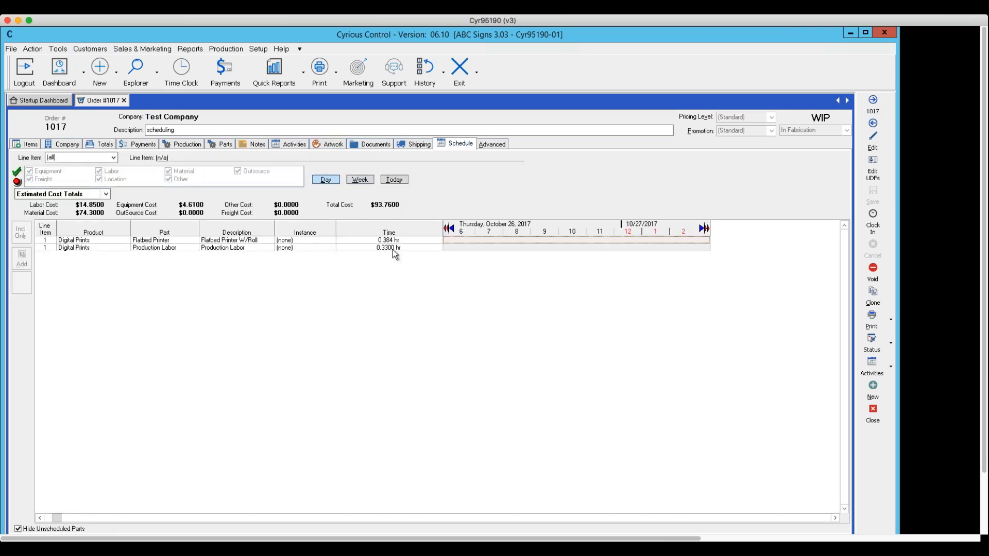
click(630, 242)
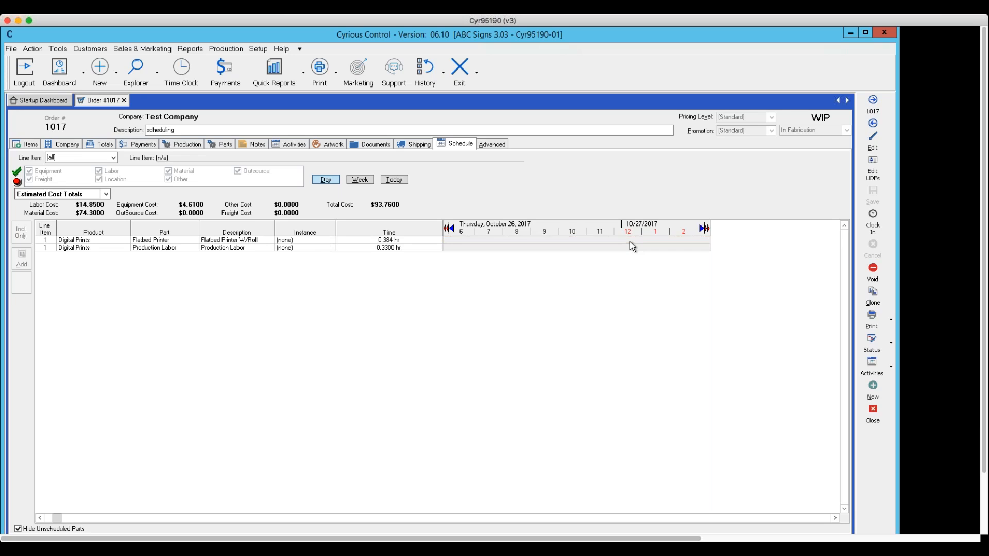
double_click(629, 242)
click(686, 336)
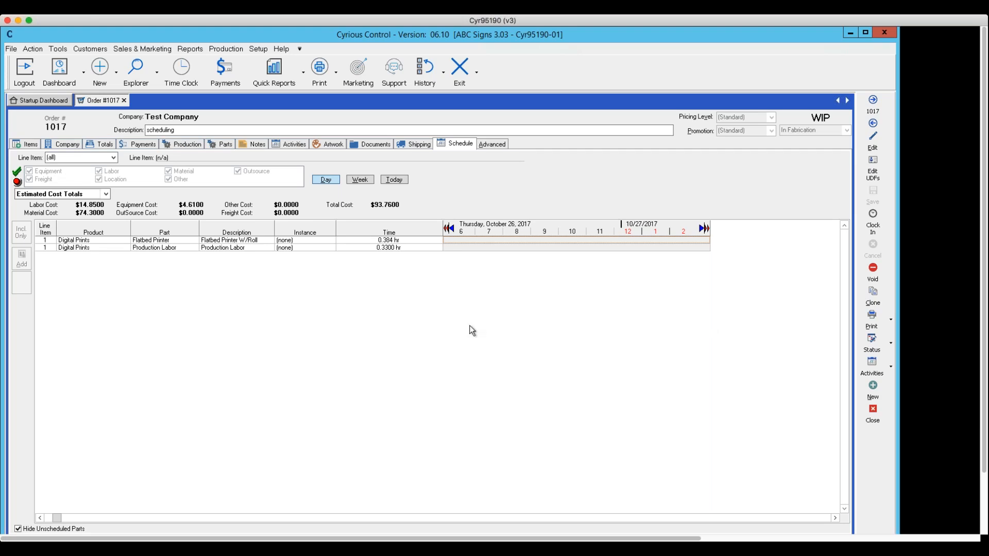
Examine the Flatbed Printer's schedule row and the order's activities and shipping details, and return to the schedule.
click(238, 241)
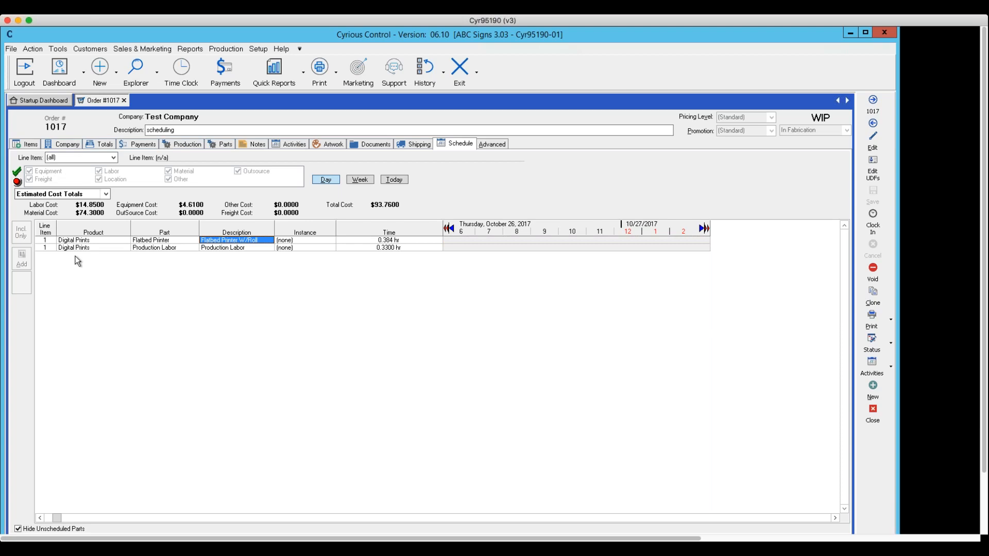
click(389, 240)
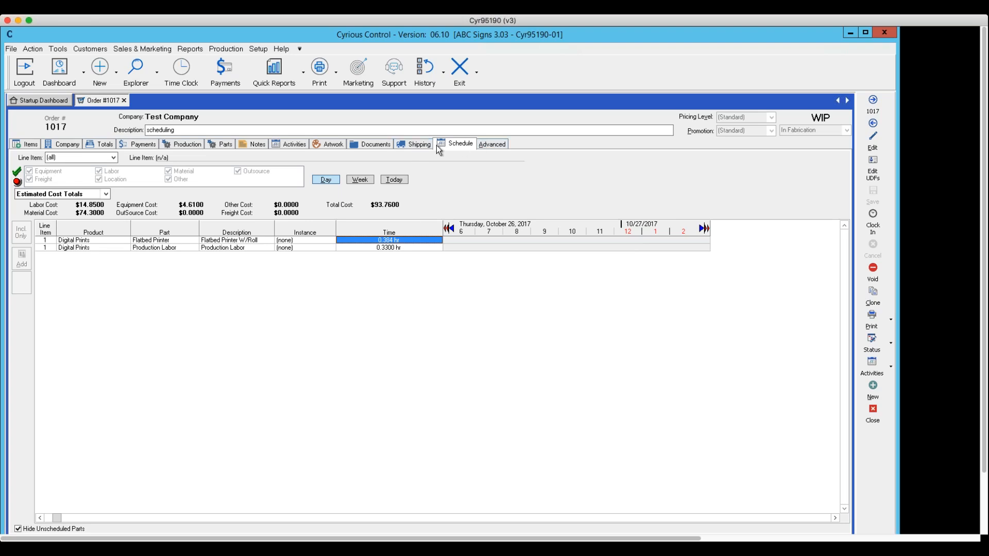
click(302, 146)
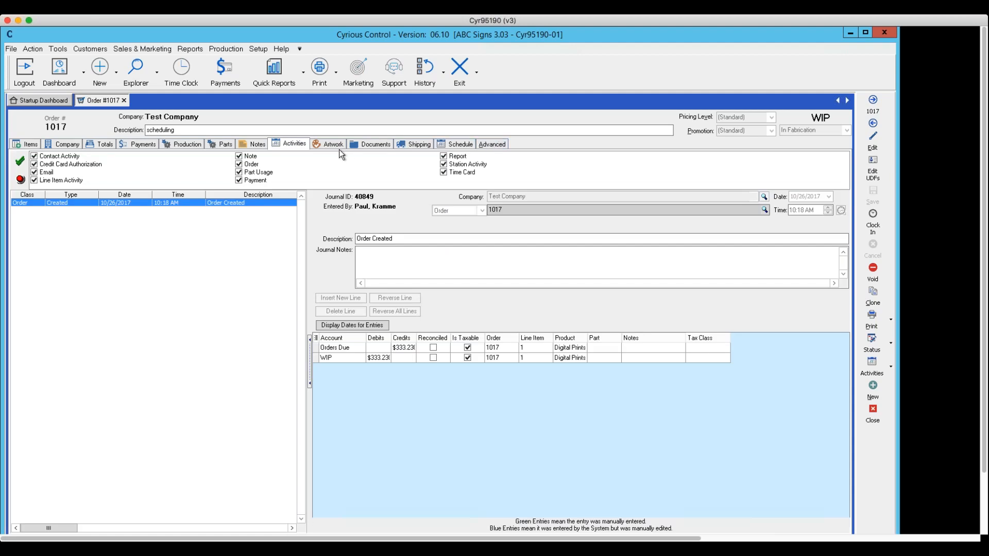
click(418, 145)
click(451, 145)
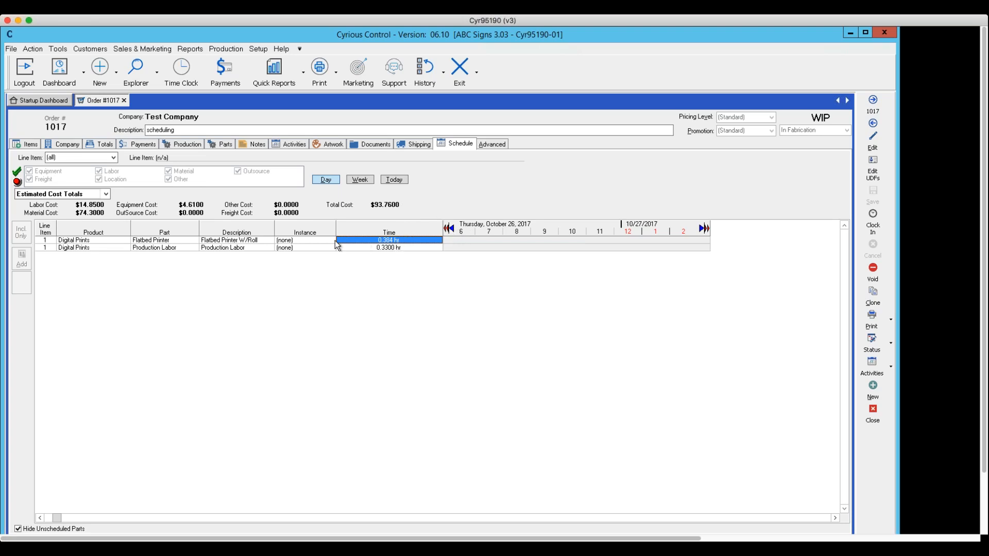
Put the order in edit mode and assign Flatbed 1 to the Flatbed Printer and the third listed employee to Production Labor.
click(310, 240)
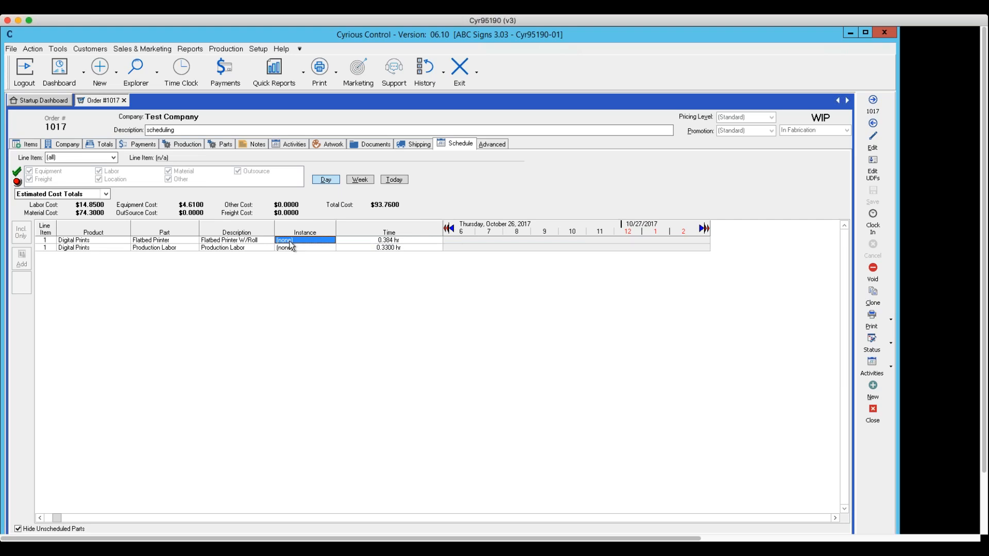
click(874, 148)
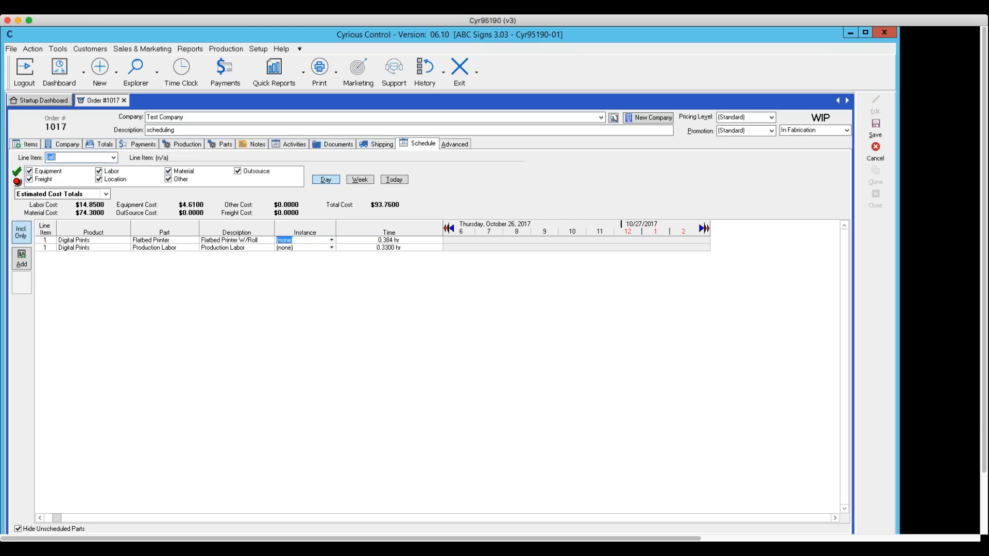
click(331, 240)
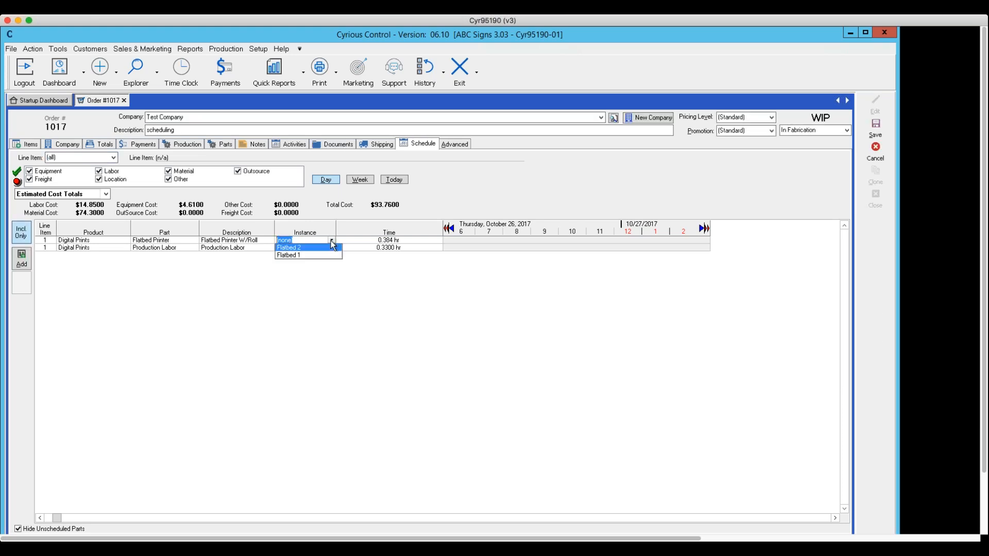
click(306, 256)
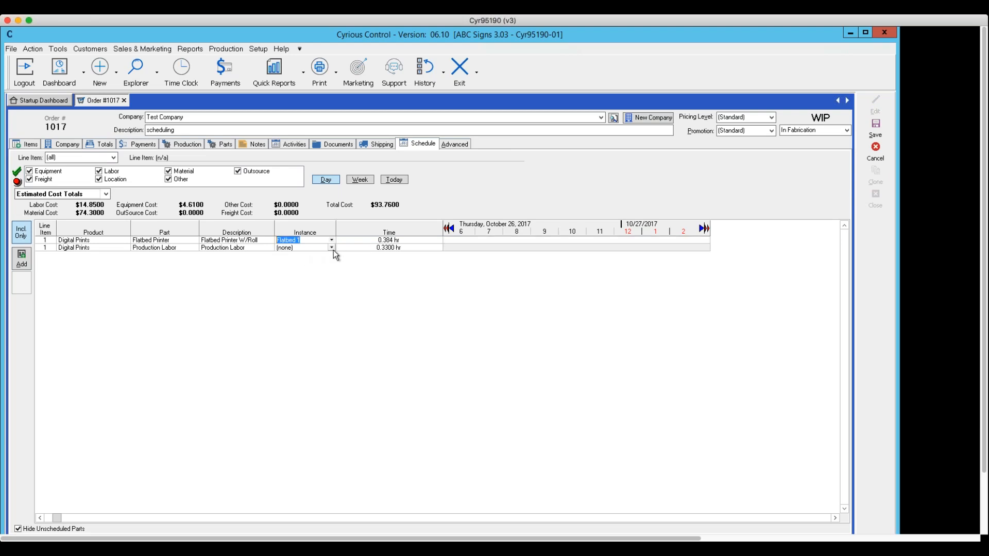
click(331, 247)
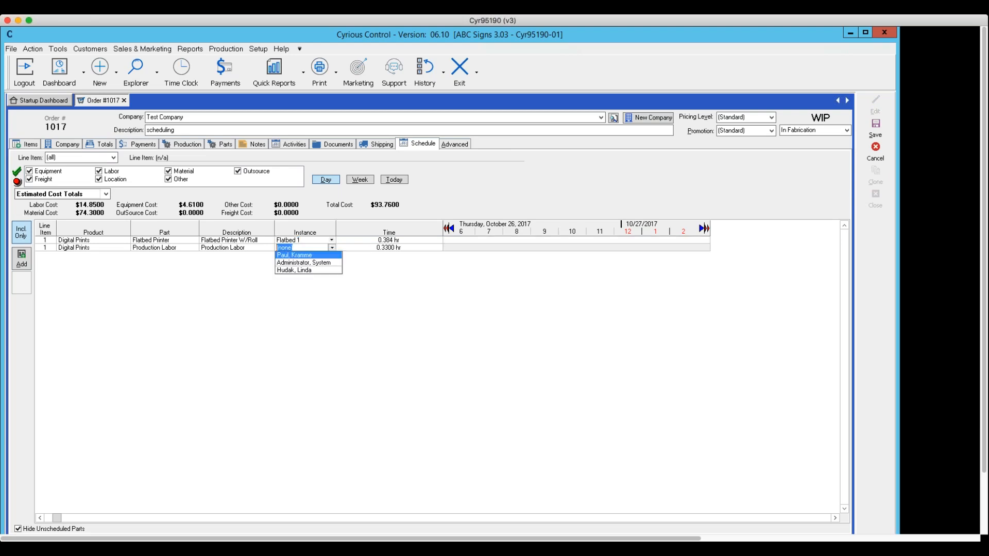
click(301, 269)
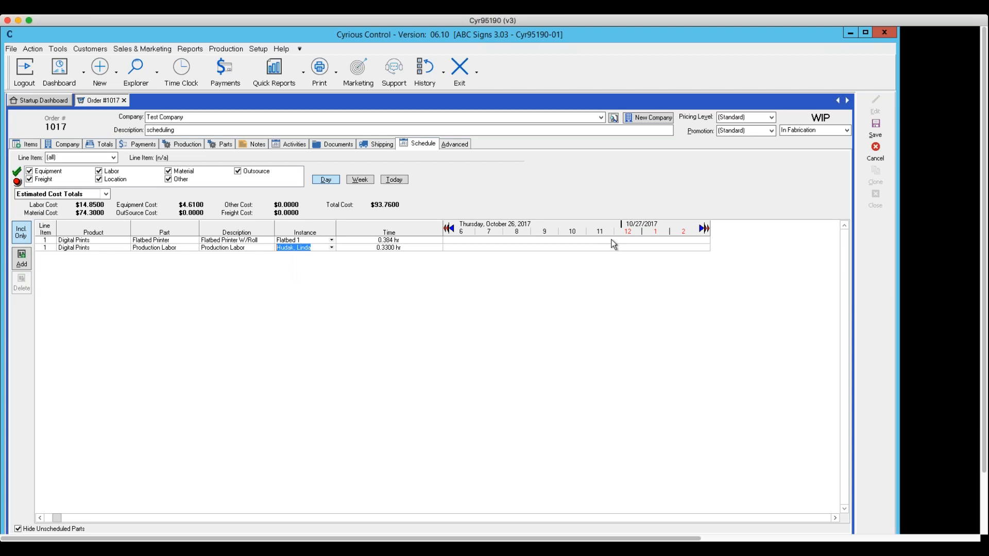
Add work assignments at 12:30 AM on 10/27/2017 for the Flatbed Printer (23 min) and Production Labor (19 min).
double_click(650, 239)
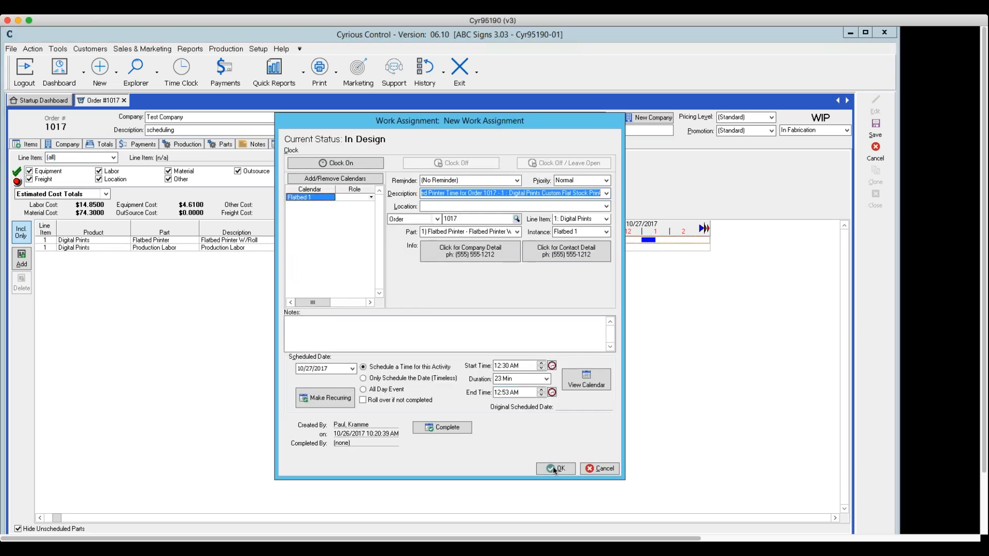
click(554, 468)
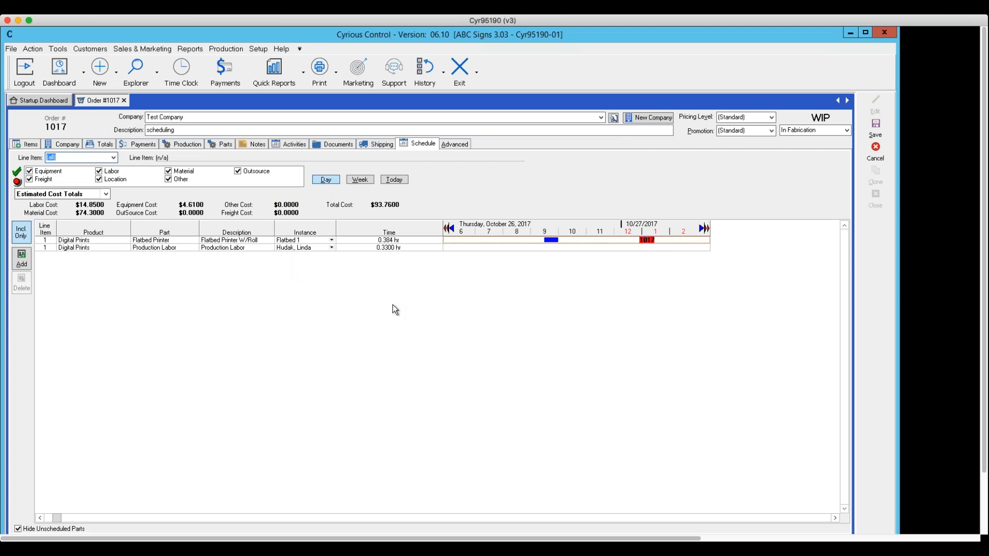
click(397, 247)
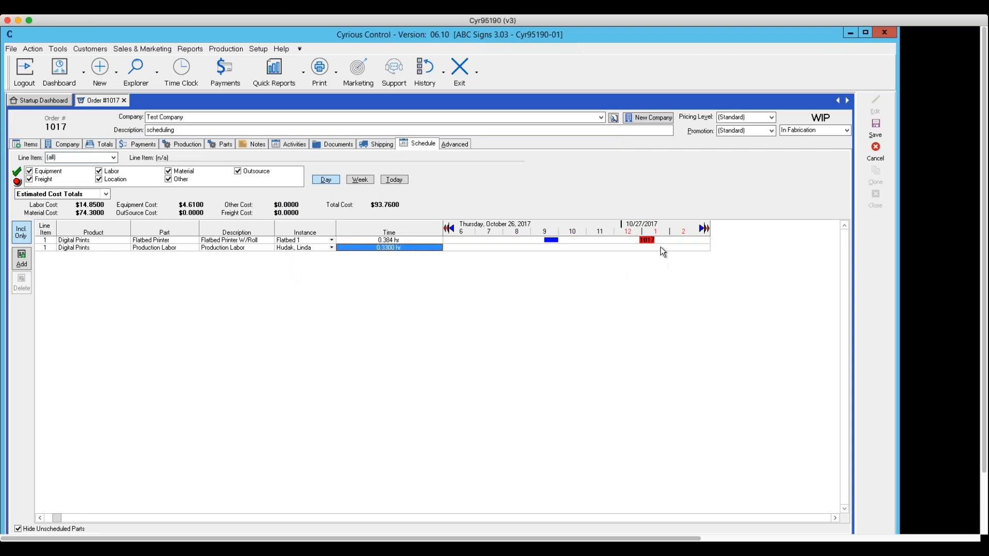
double_click(675, 249)
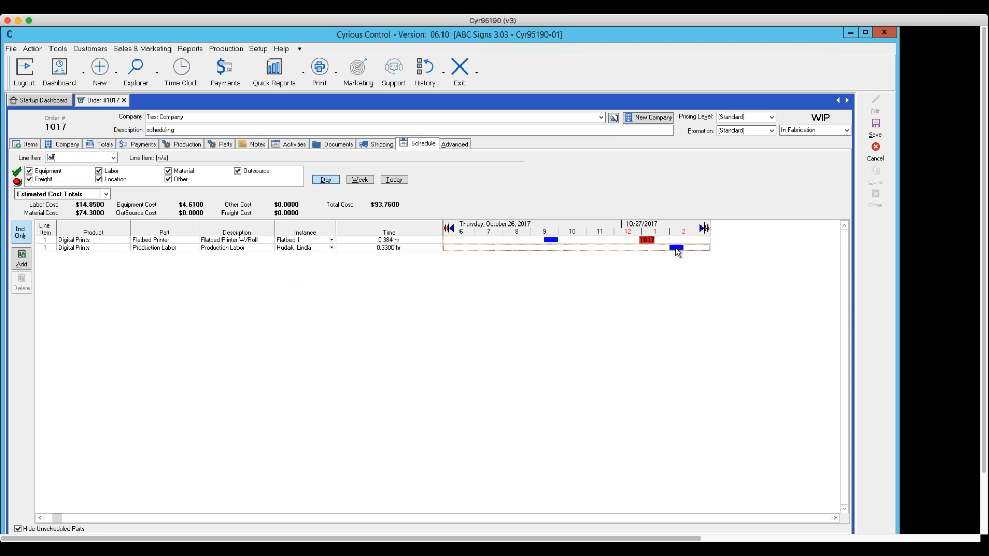
double_click(650, 246)
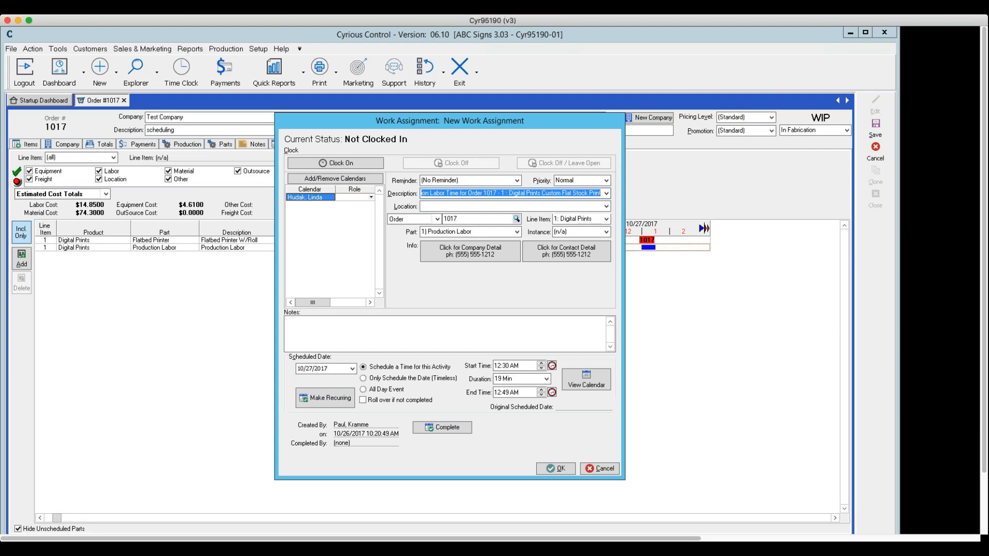
double_click(464, 193)
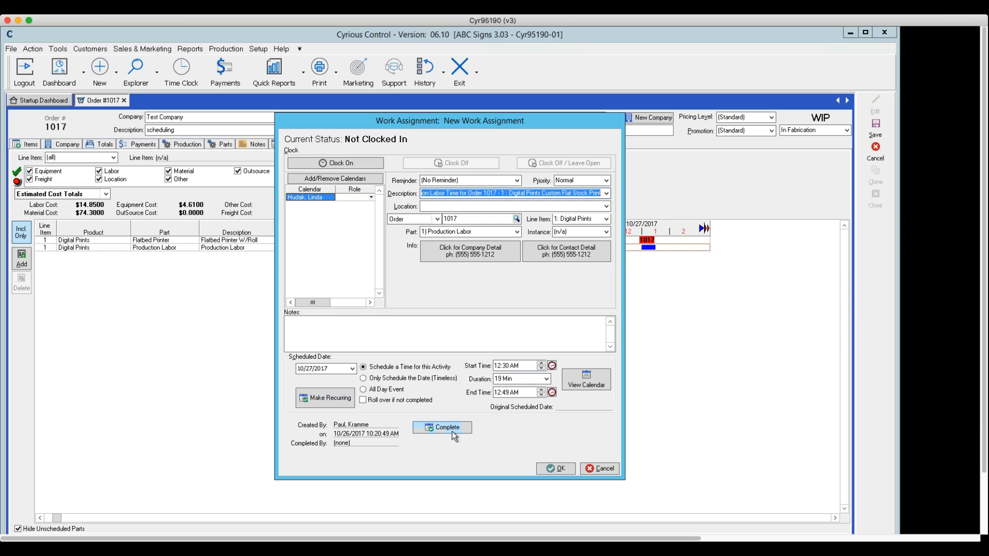
click(557, 469)
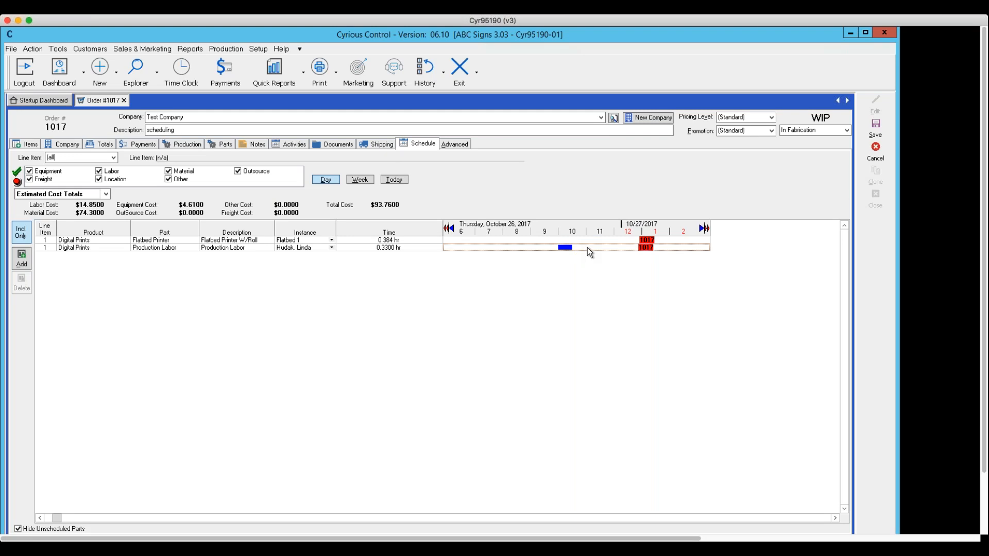
Browse the schedule timeline across earlier and later days and return to October 26, 2017.
click(452, 228)
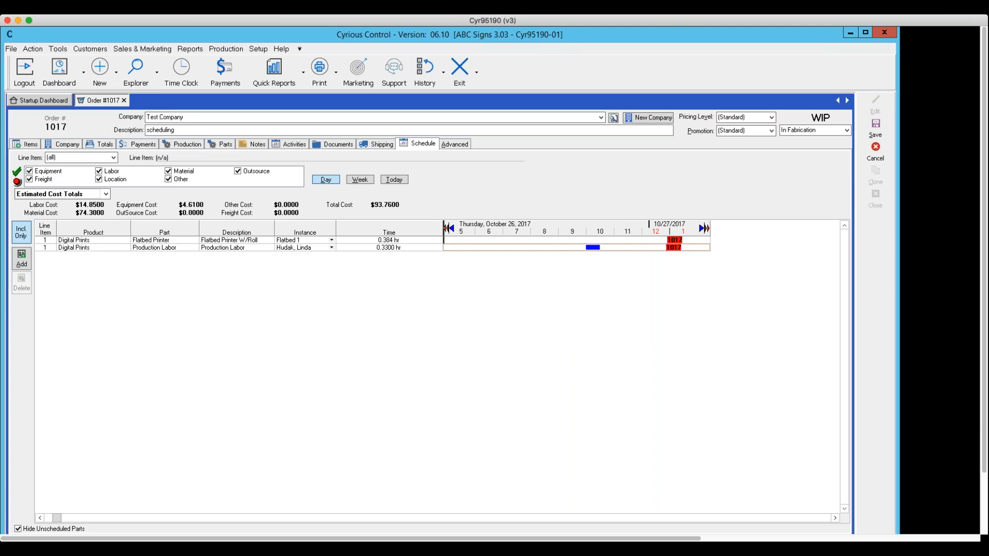
click(448, 228)
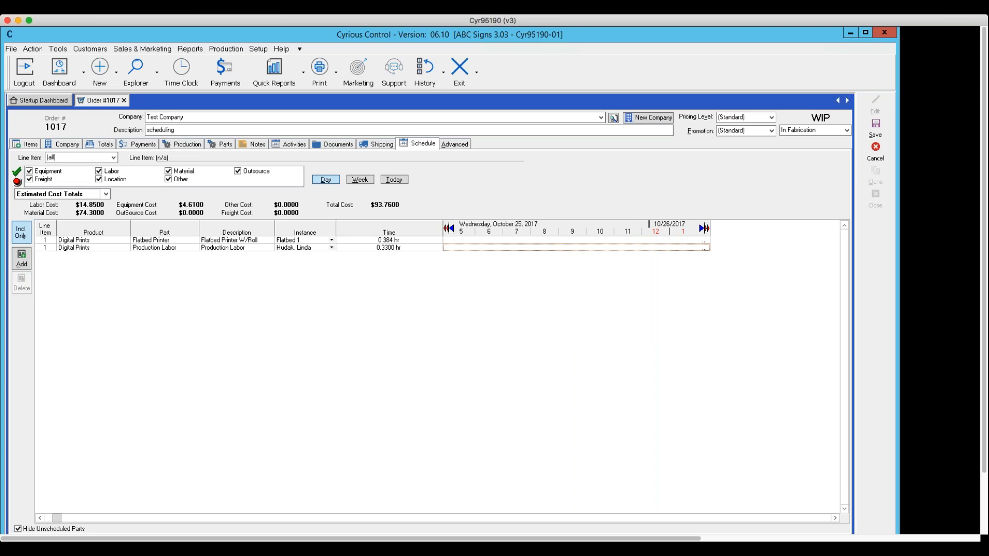
click(447, 227)
click(447, 228)
click(448, 227)
click(447, 228)
click(447, 228)
click(447, 228)
click(447, 227)
click(447, 227)
click(705, 229)
click(705, 228)
click(705, 228)
click(704, 228)
click(704, 228)
click(705, 229)
click(704, 228)
click(704, 228)
click(704, 229)
click(705, 229)
click(448, 228)
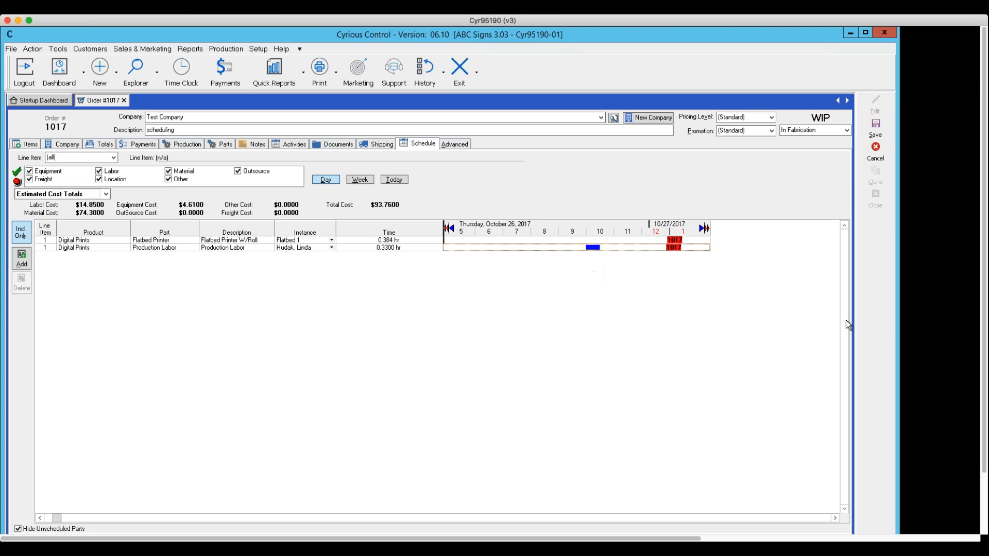
Save the order with the edit reason "scheduled eq labor" and close it.
click(875, 123)
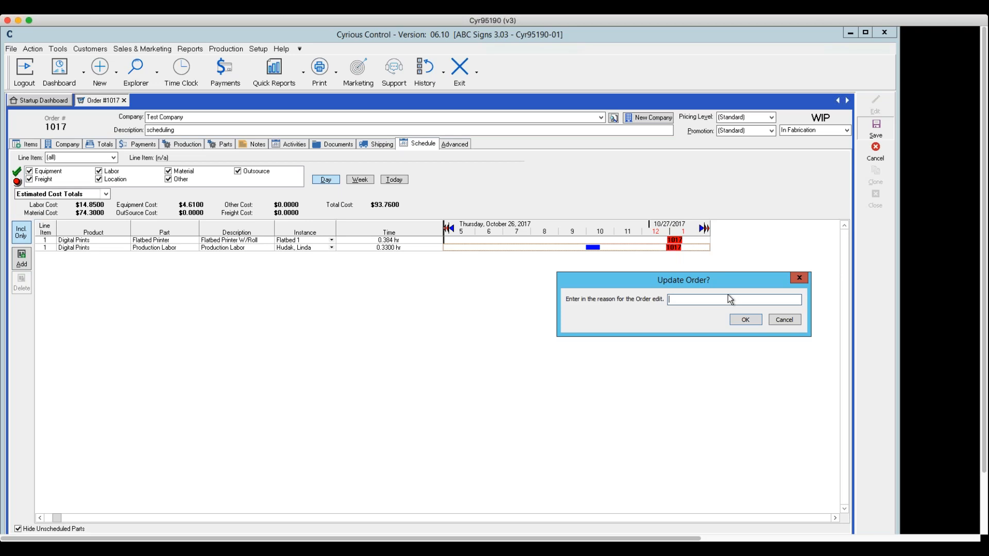
text(scheduledeq labor)
key(Return)
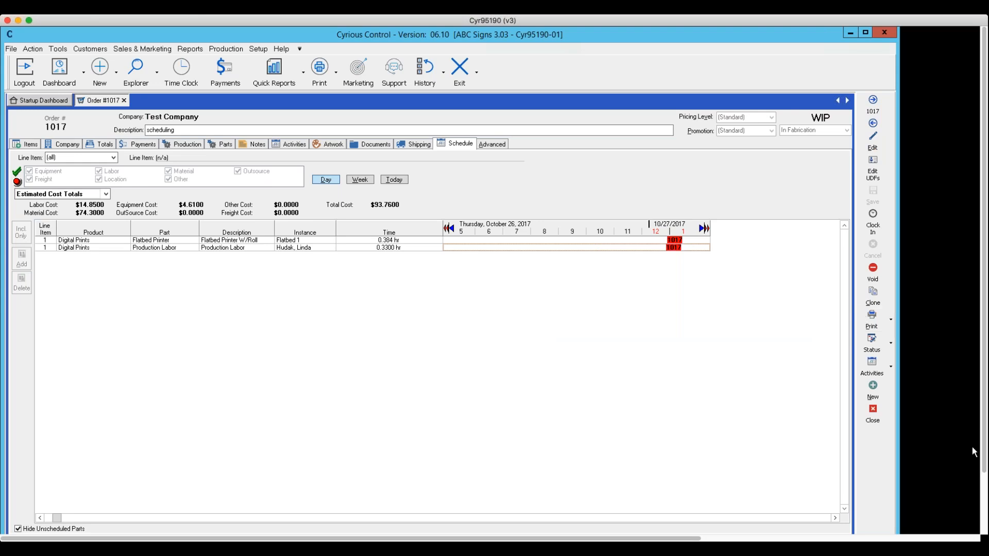
click(874, 419)
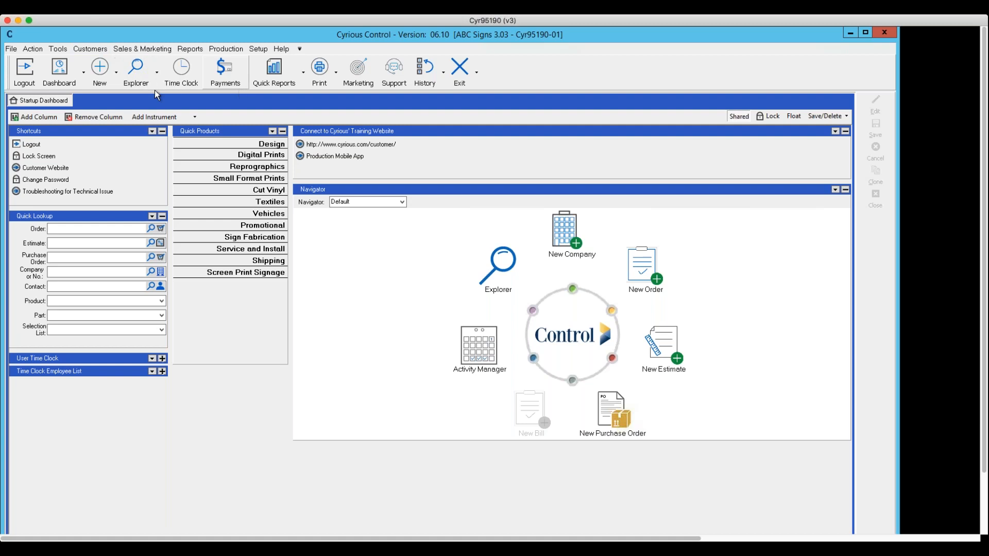
click(135, 49)
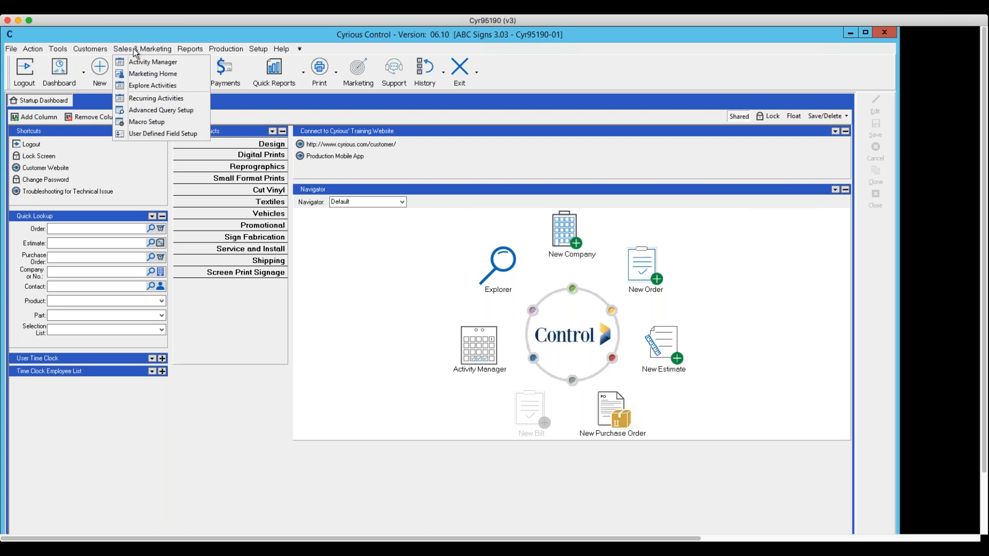
click(144, 74)
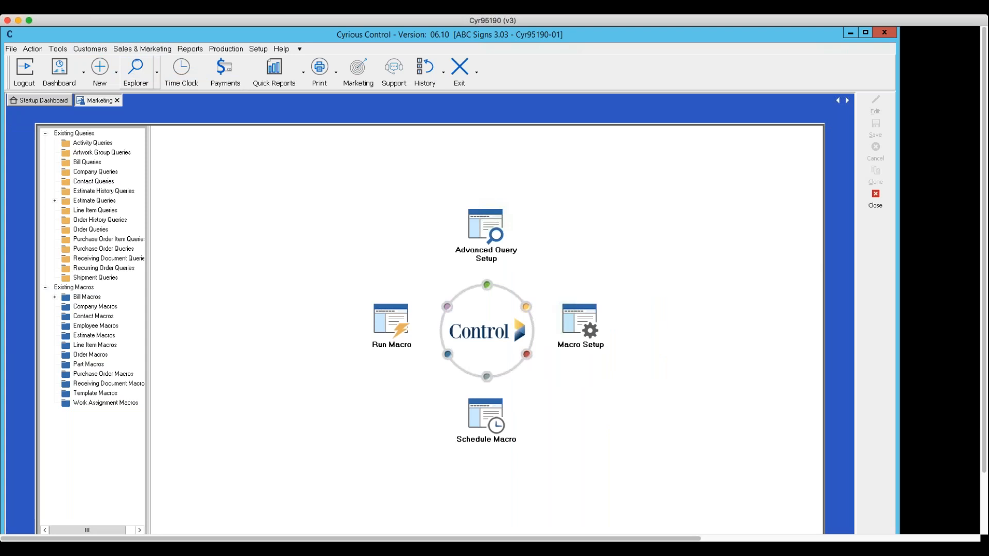
click(875, 201)
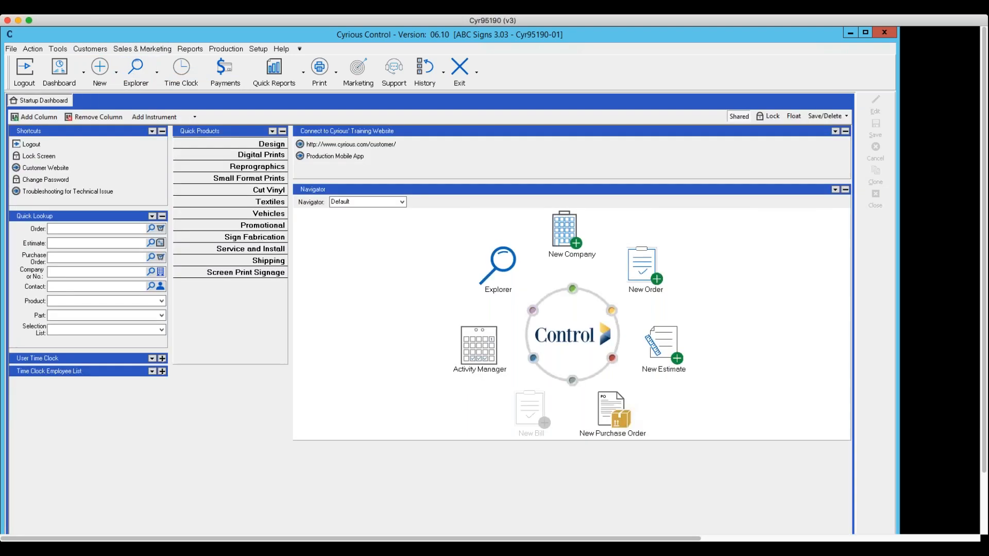
Open the Activity Manager calendar and show Friday, October 27, 2017.
click(139, 48)
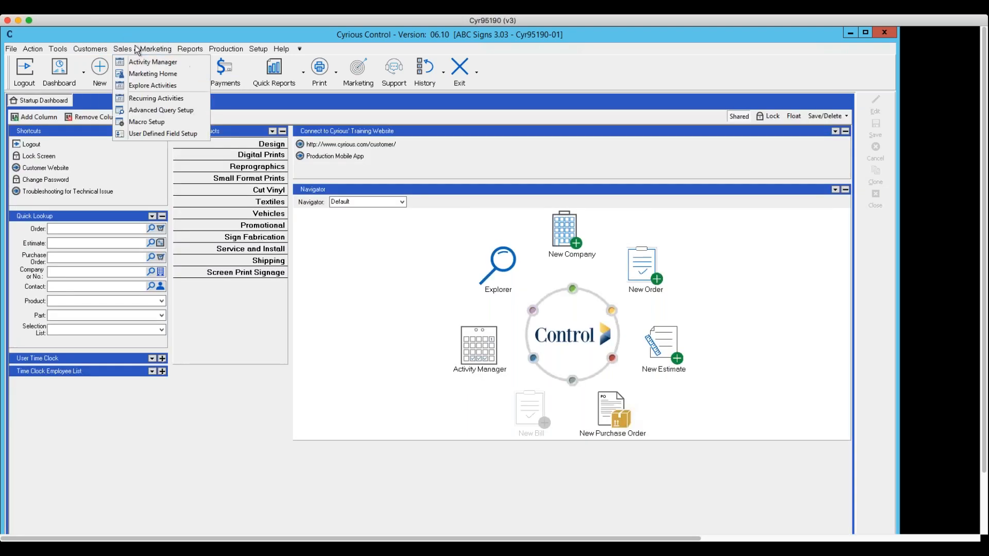
click(144, 63)
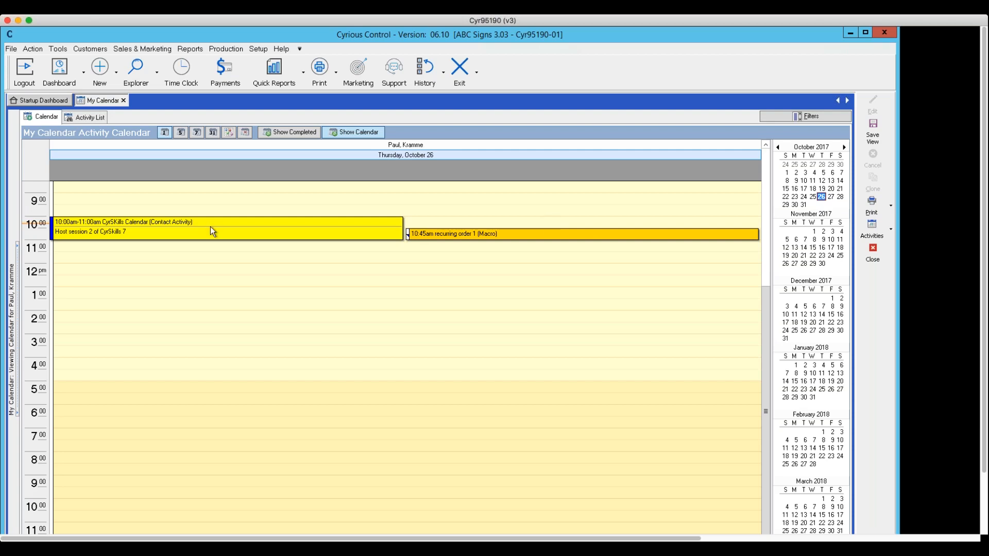
click(829, 198)
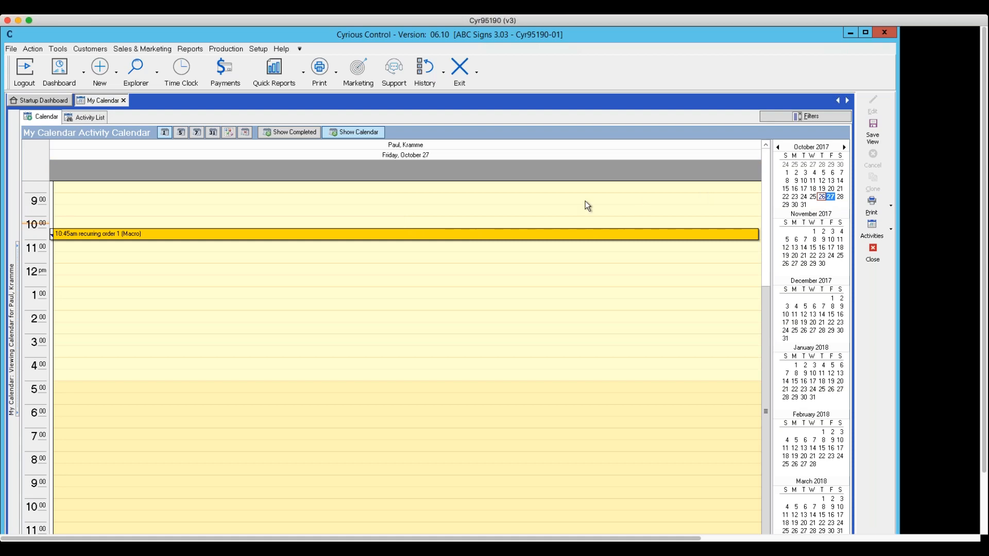
Add the calendars of the second listed employee and both Flatbed Printer instances, Flatbed 1 and Flatbed 2, to the calendar view.
click(14, 335)
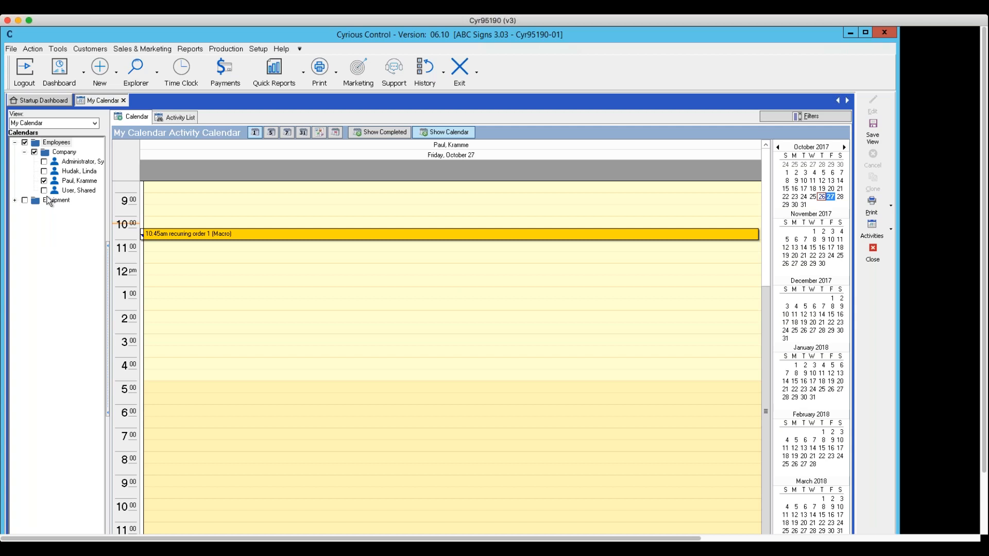
click(44, 171)
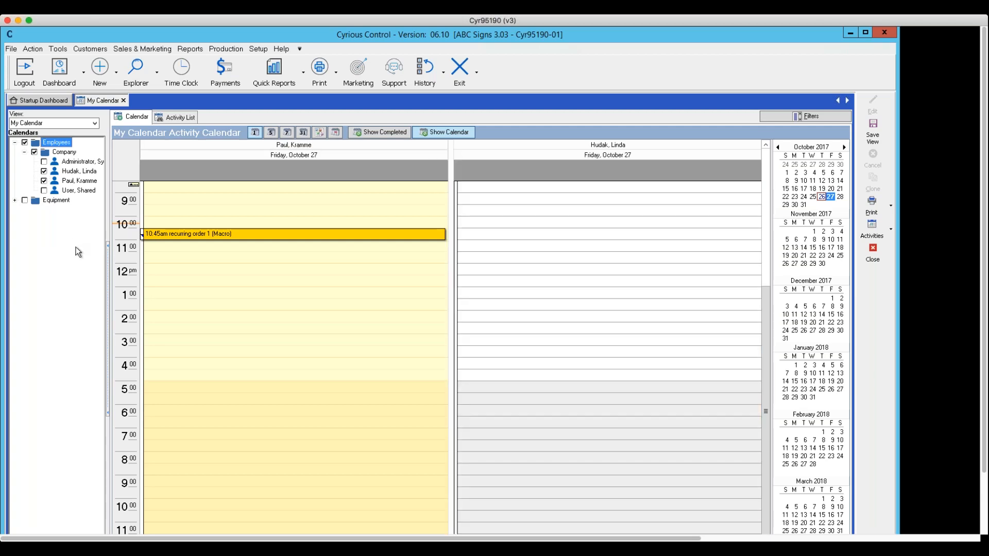
click(15, 202)
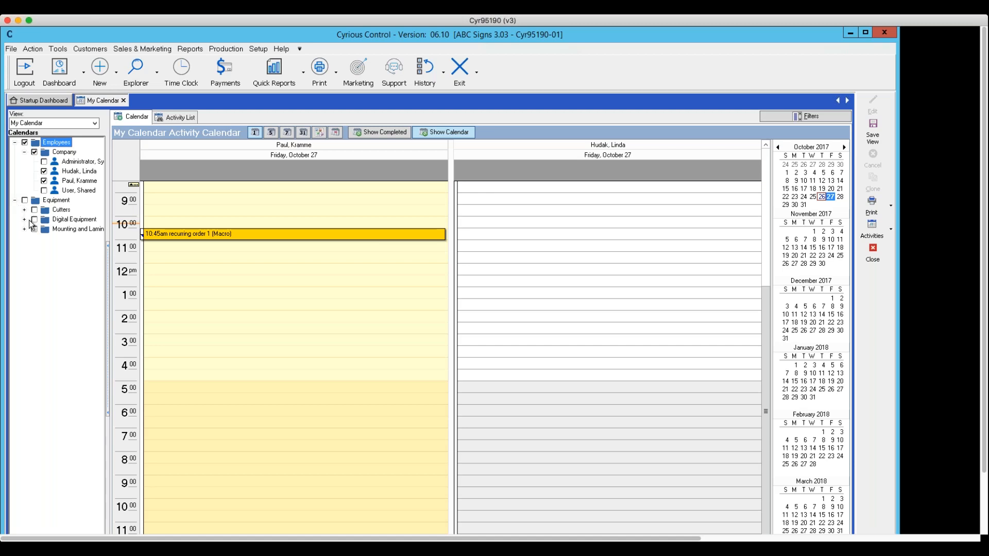
click(25, 219)
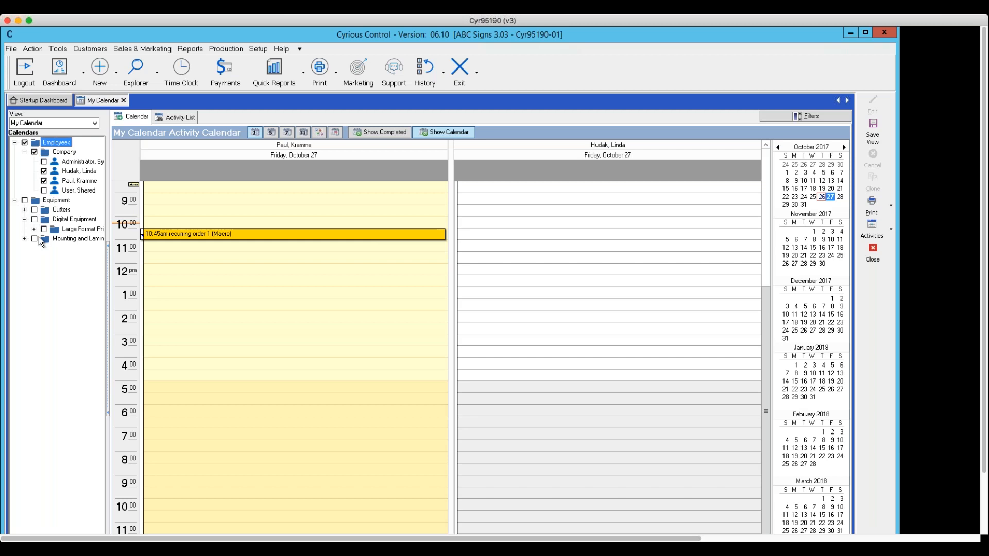
click(34, 230)
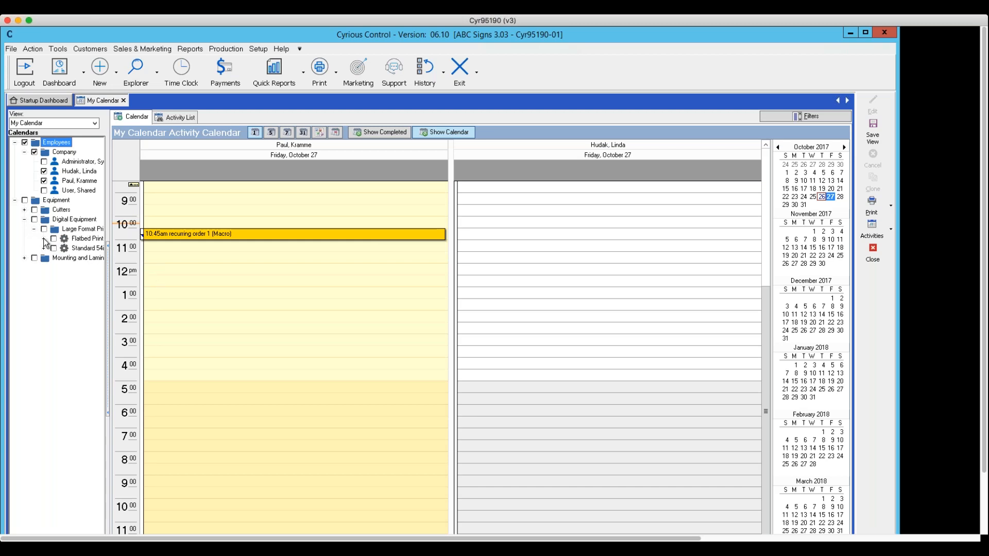
click(44, 239)
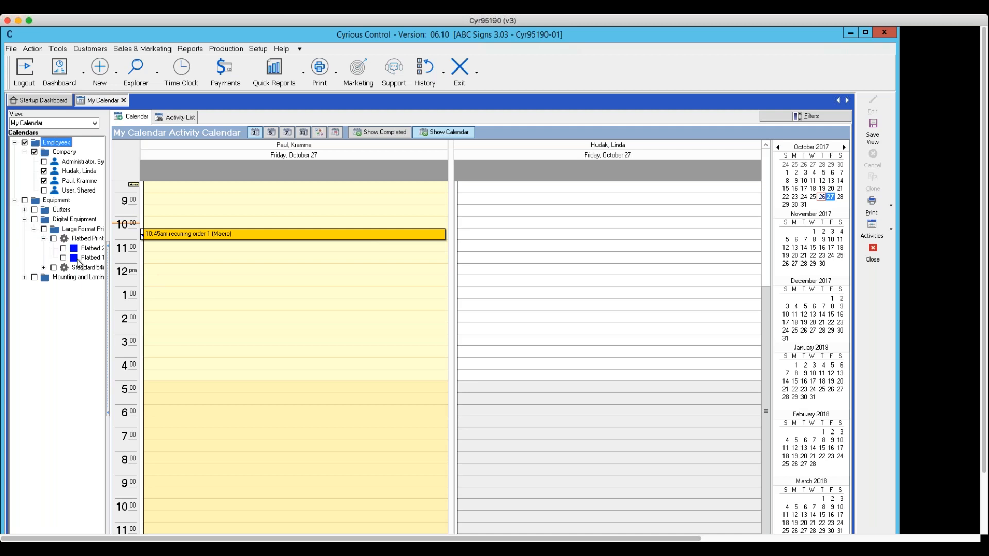
click(54, 239)
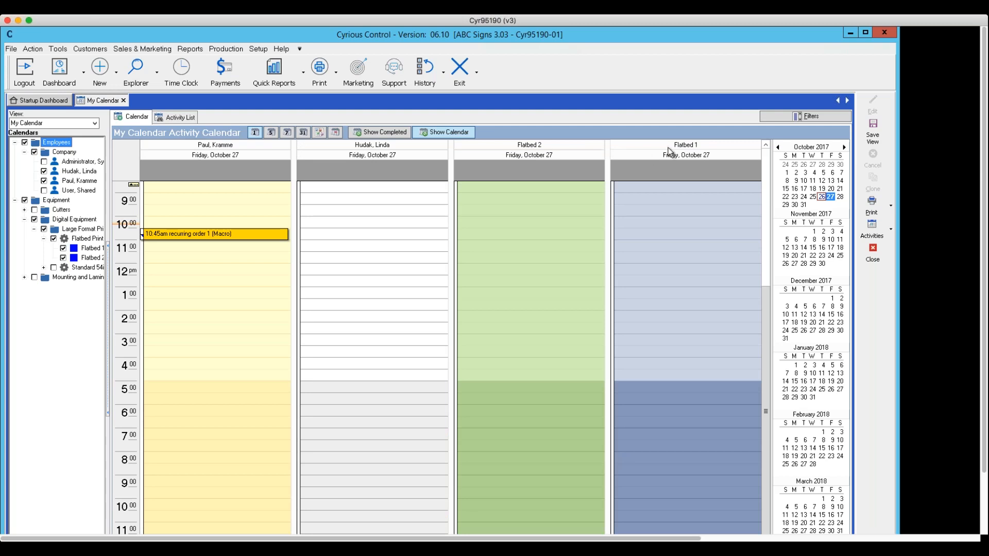
Compare the displayed calendars for October 26 and 27, 2017, checking the early-morning hours of October 27 for the scheduled work assignments.
click(821, 197)
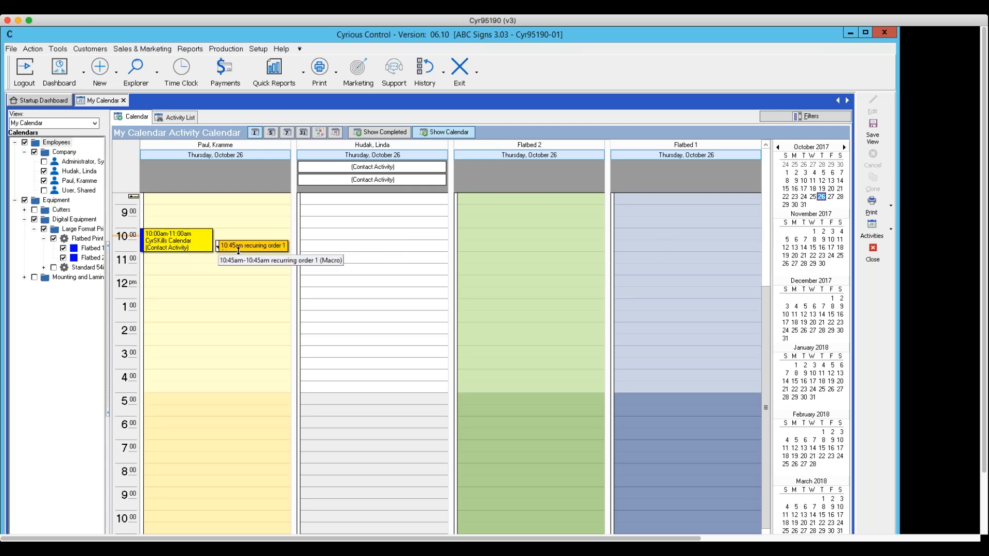
scroll(326, 252, down, 3)
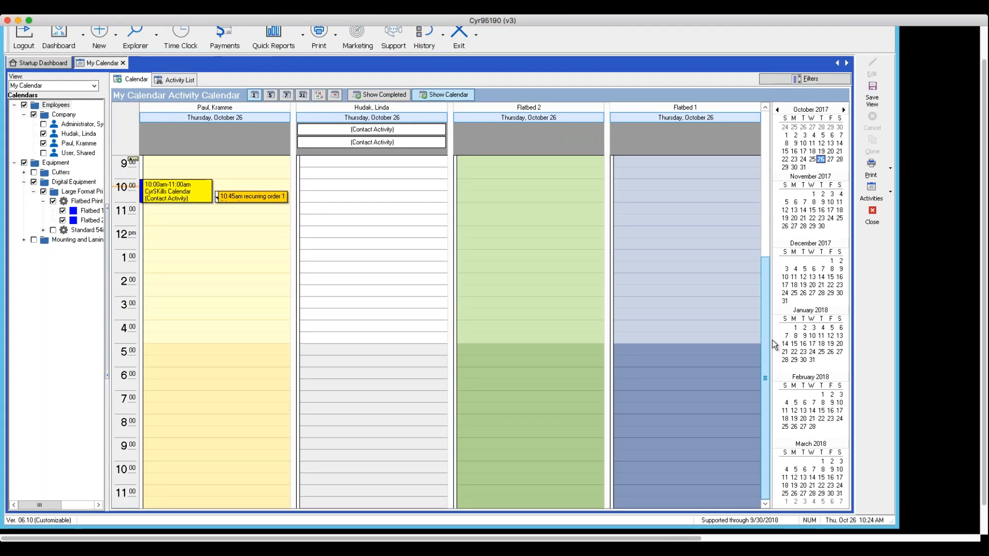
click(830, 159)
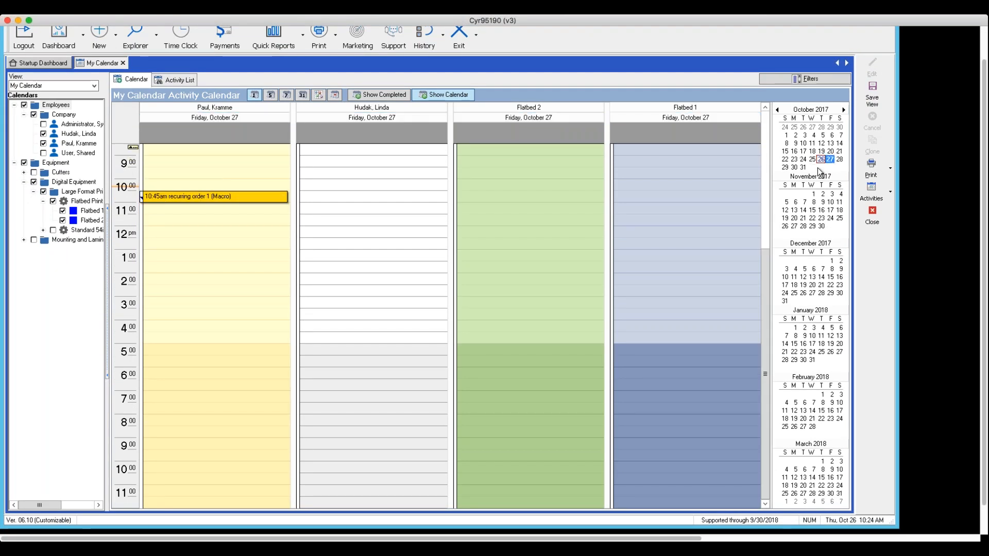
drag(765, 260, 768, 165)
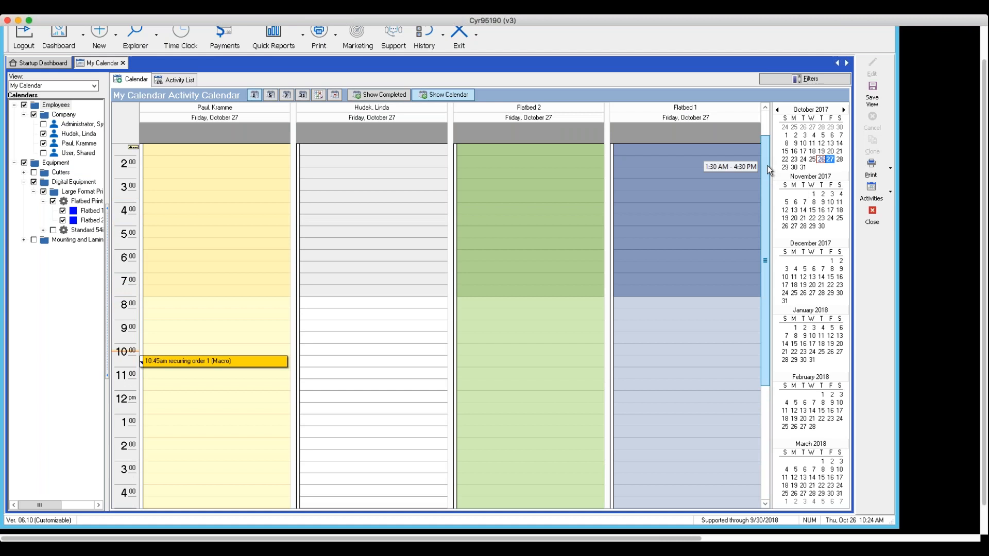
drag(768, 165, 767, 299)
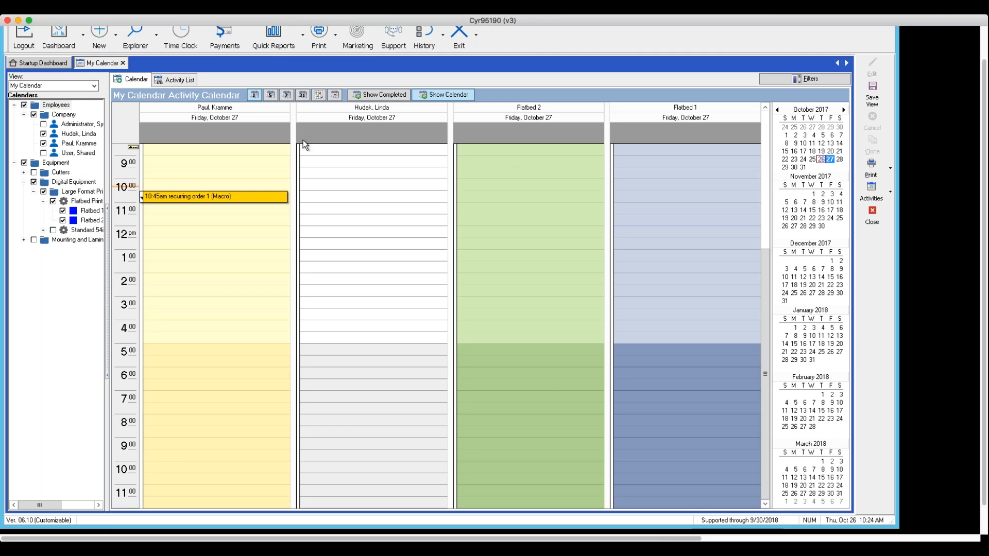
scroll(462, 206, up, 6)
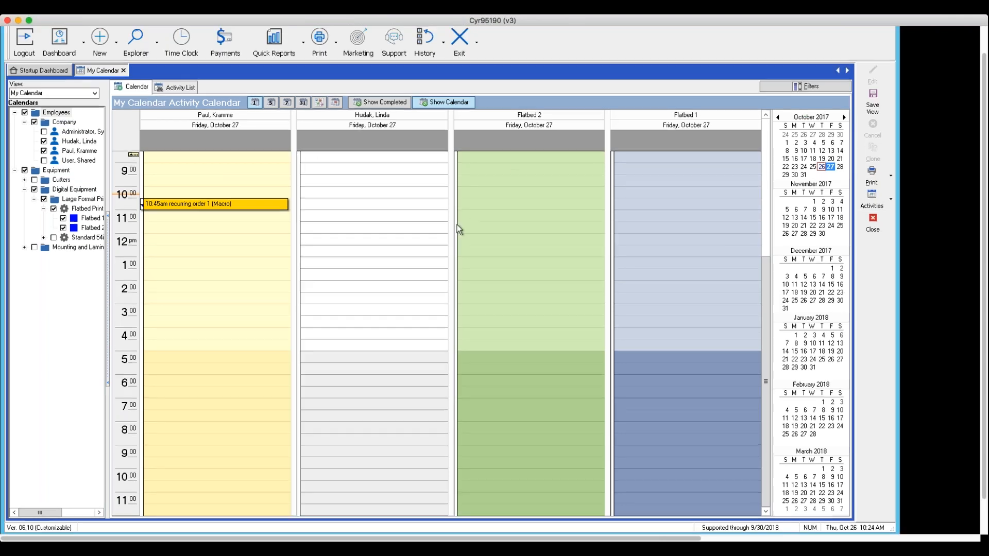
scroll(459, 229, up, 1)
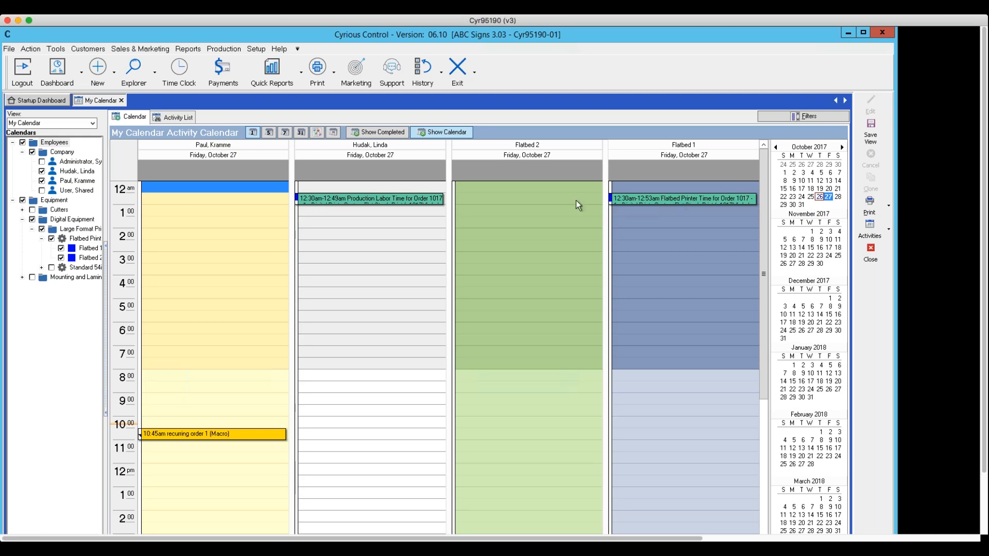
Open the 12:30 AM Production Labor work assignment, review its schedule details, and close it.
double_click(372, 197)
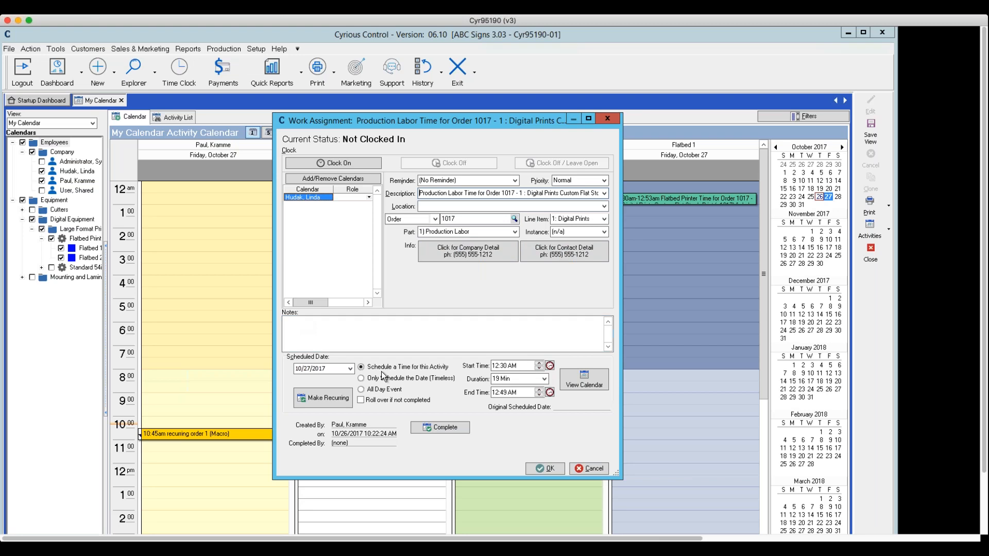
click(336, 369)
click(533, 470)
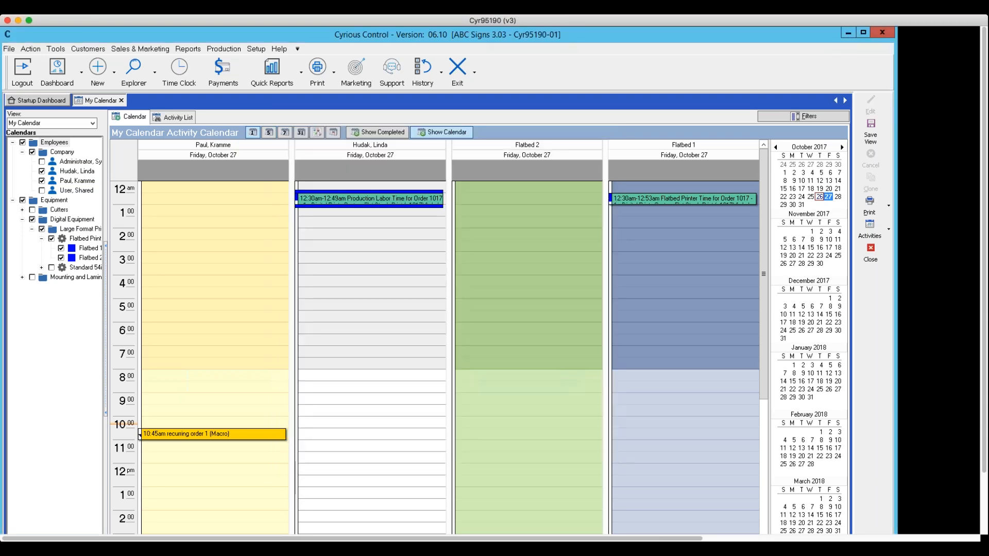
Try to clock in the first employee listed in the Time Clock, picking the Accounting station and switching to Delivered.
click(182, 73)
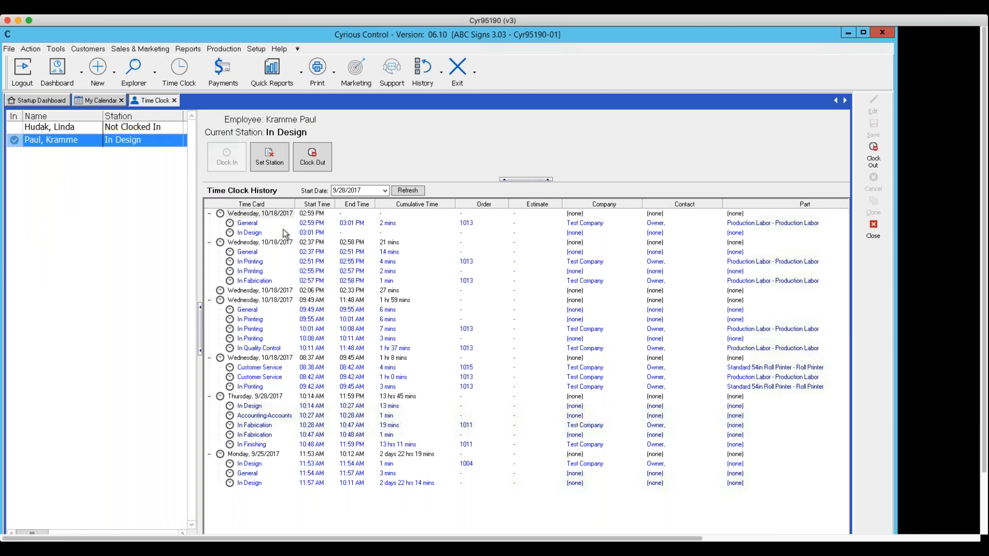
click(26, 129)
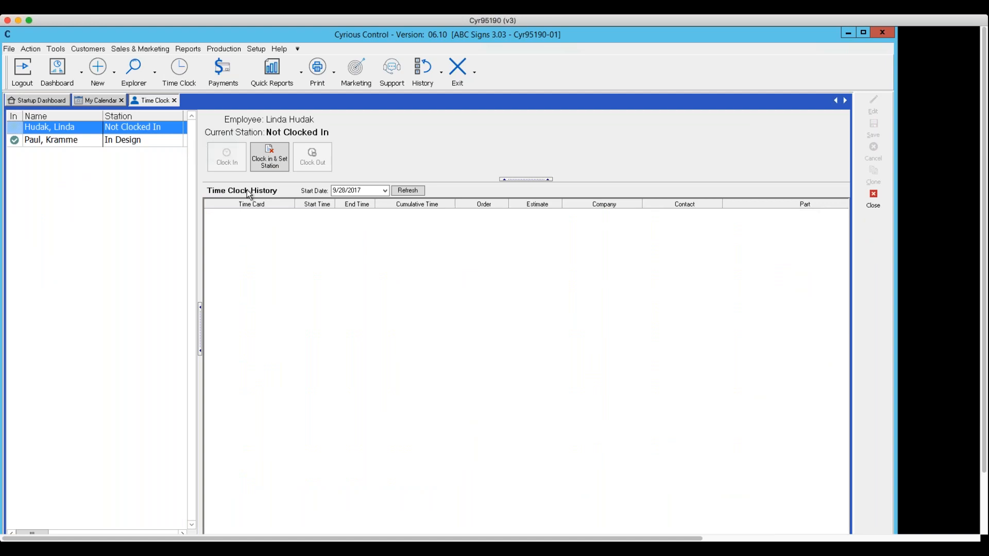
click(272, 154)
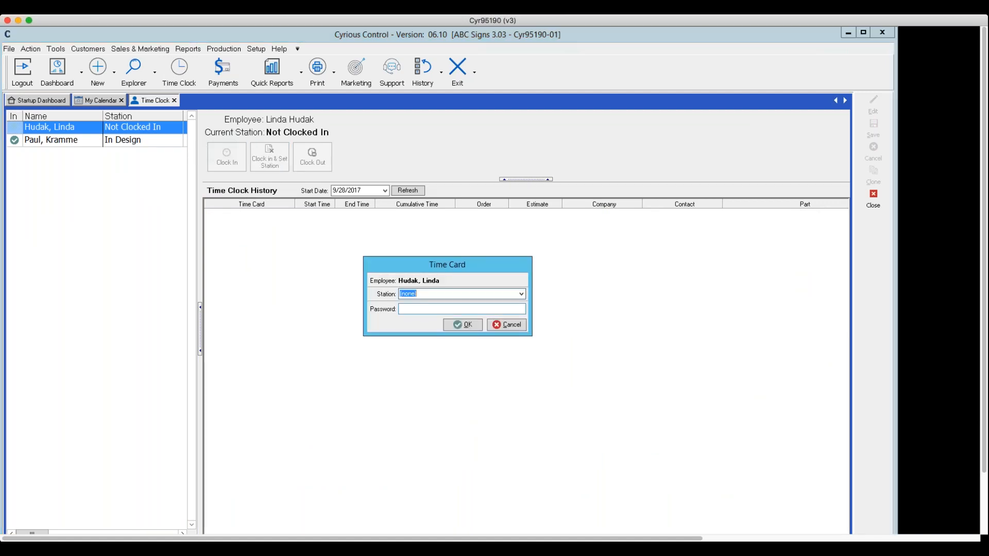
click(522, 295)
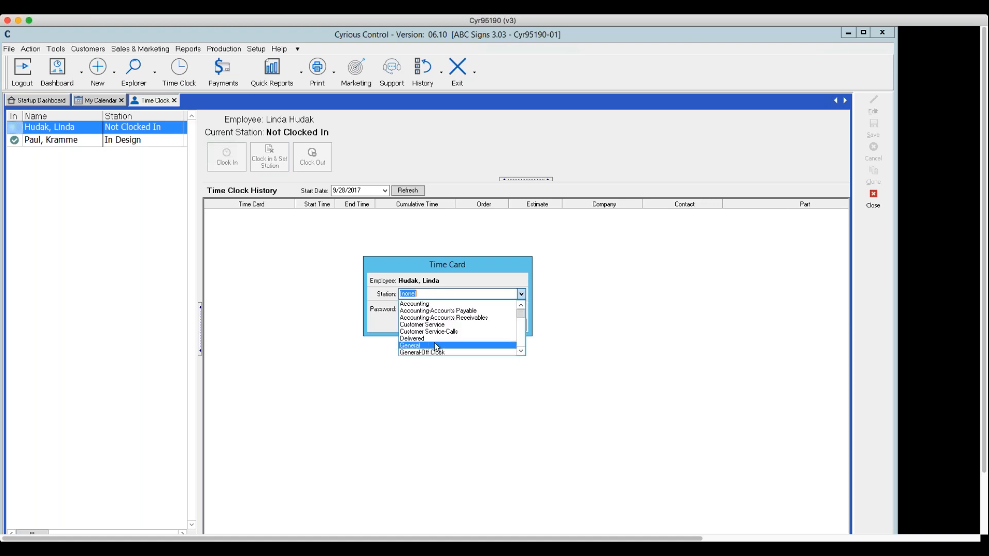
click(415, 304)
click(411, 307)
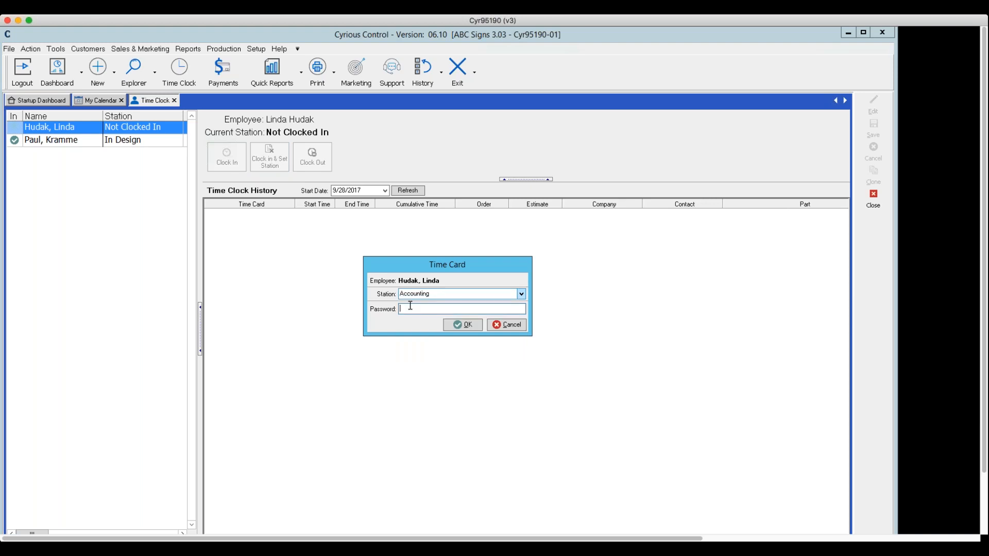
click(521, 294)
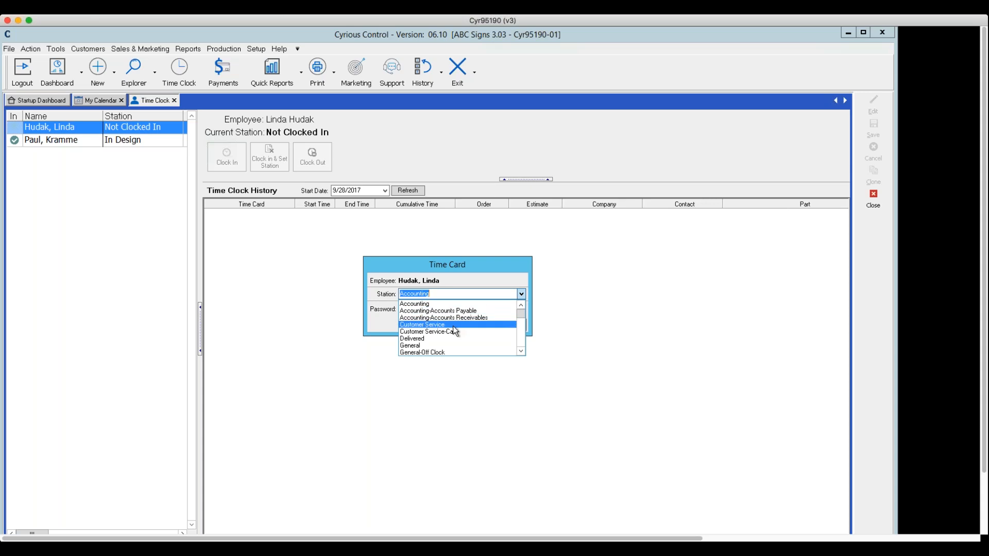
click(444, 339)
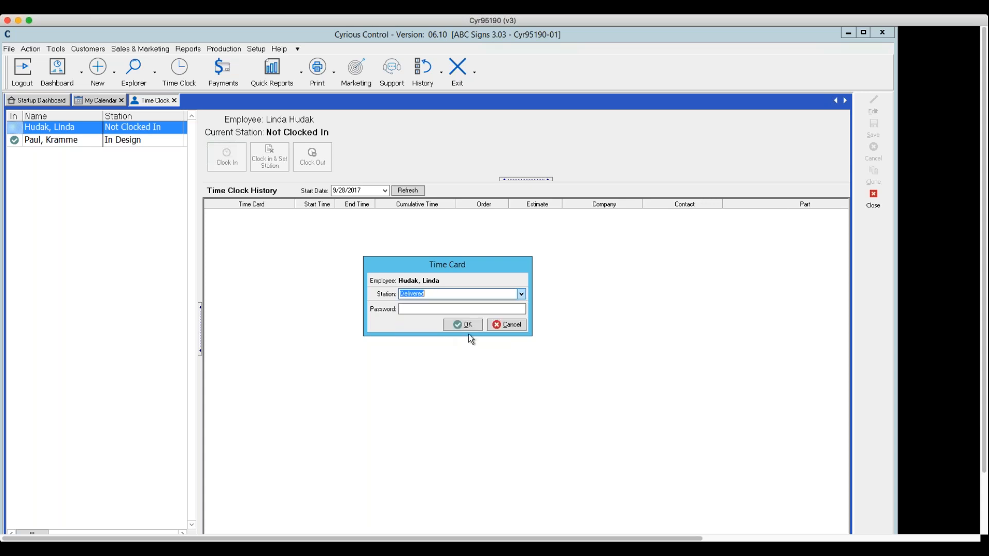
click(505, 324)
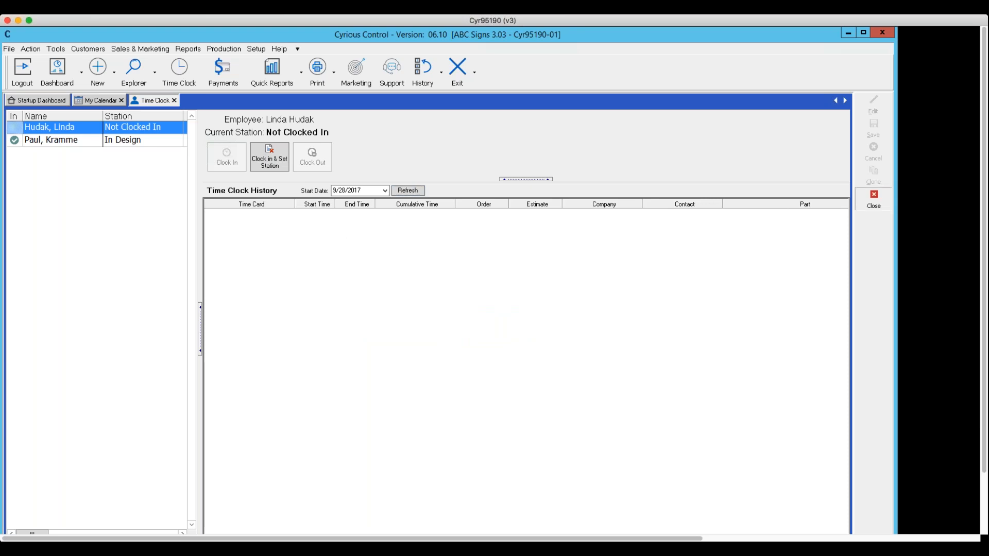
Close and reopen the Time Clock to review the time card history of the clocked-in employee.
click(873, 196)
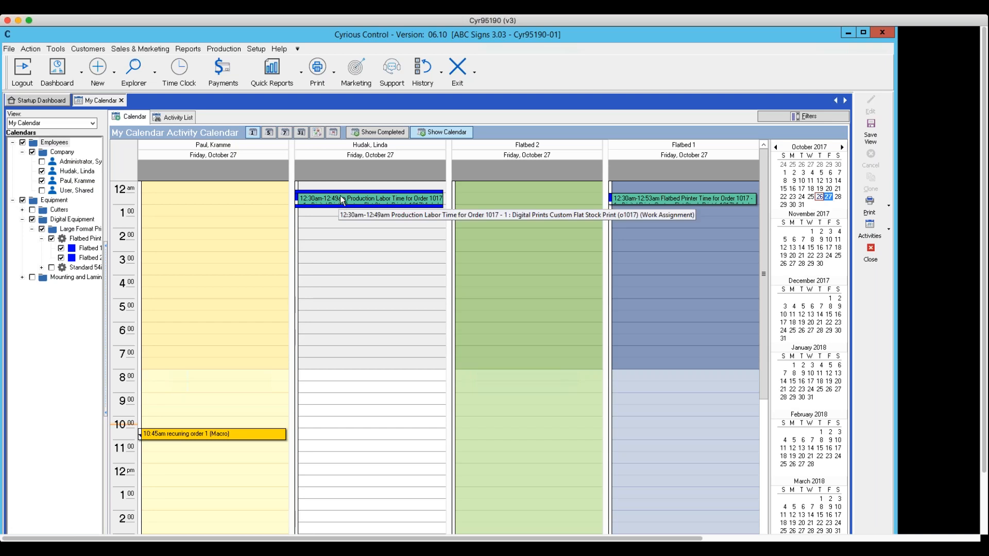
click(195, 79)
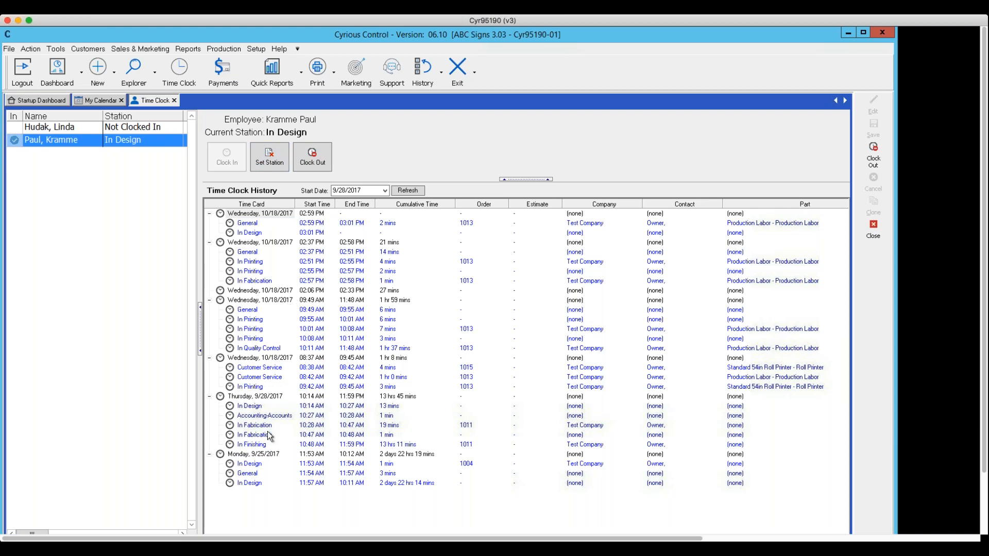
scroll(279, 350, down, 2)
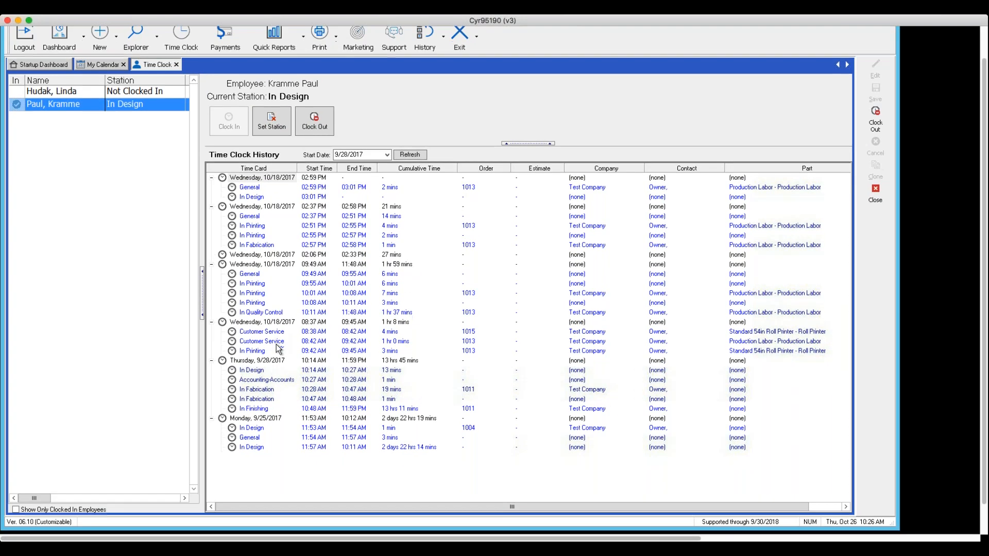
click(47, 92)
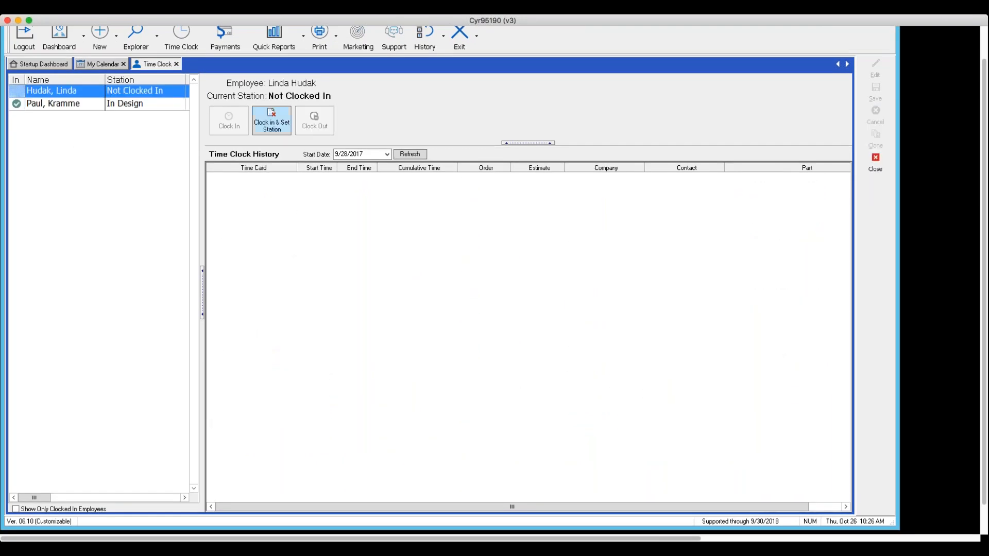
click(275, 118)
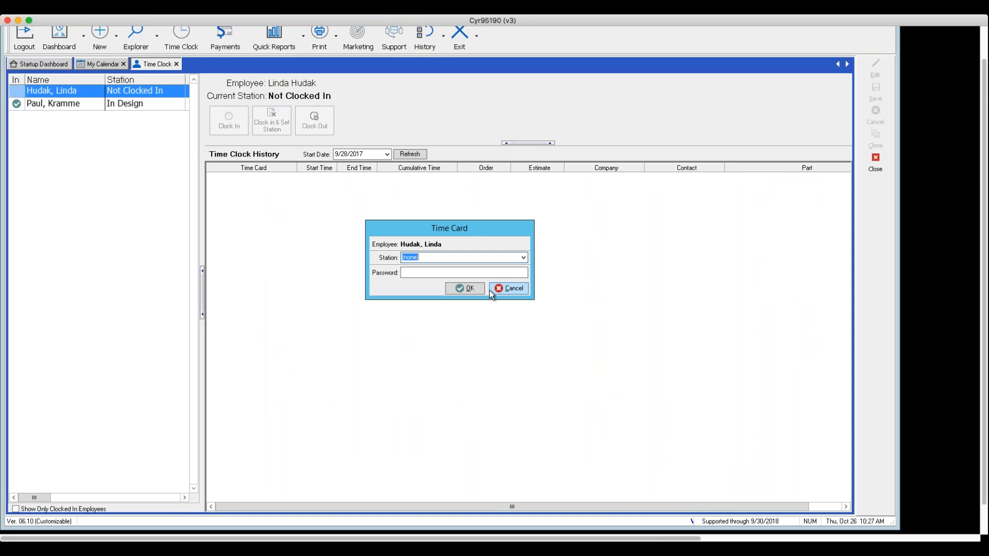
click(509, 288)
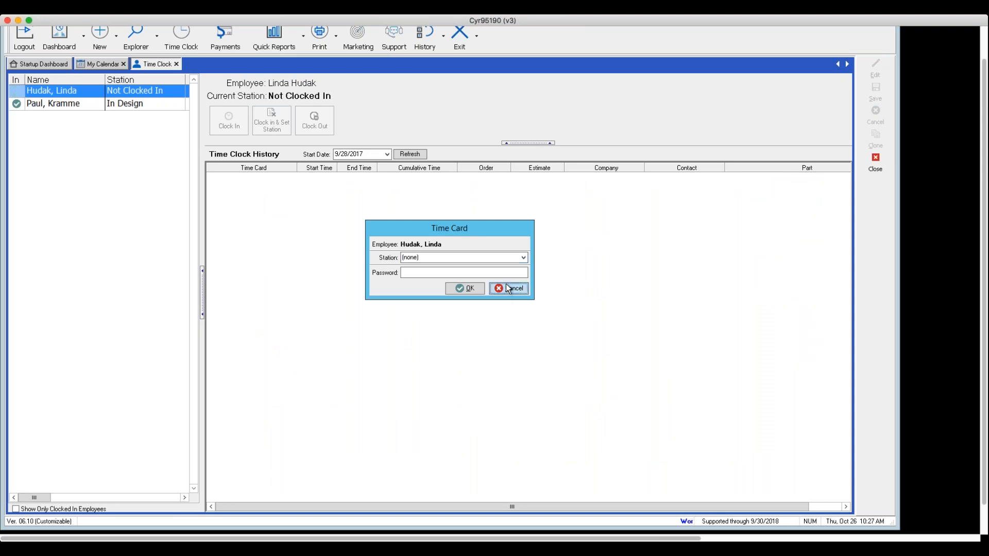
Close the Time Clock and complete the 12:30 AM Flatbed 1 work assignment for order 1017 with the note "completed".
click(876, 161)
double_click(660, 161)
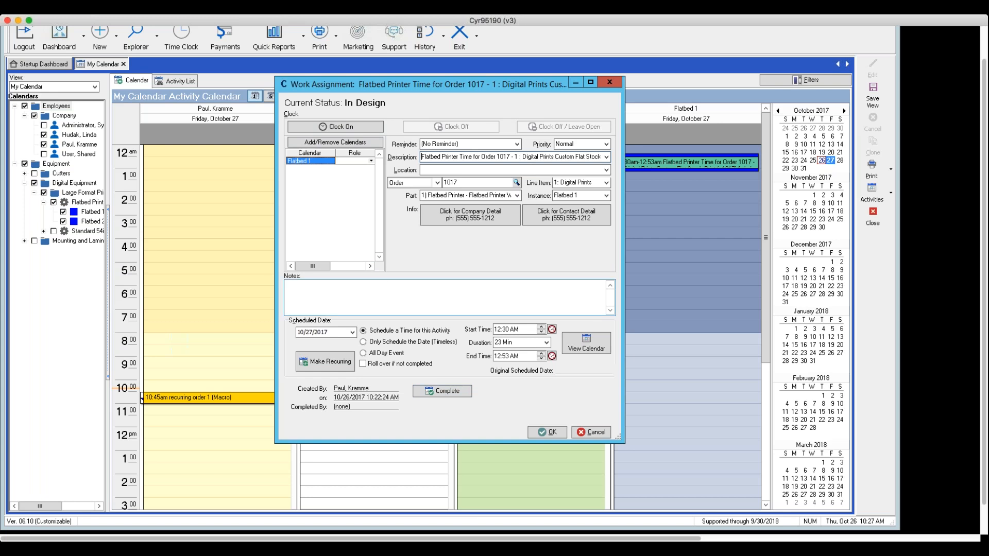
click(339, 289)
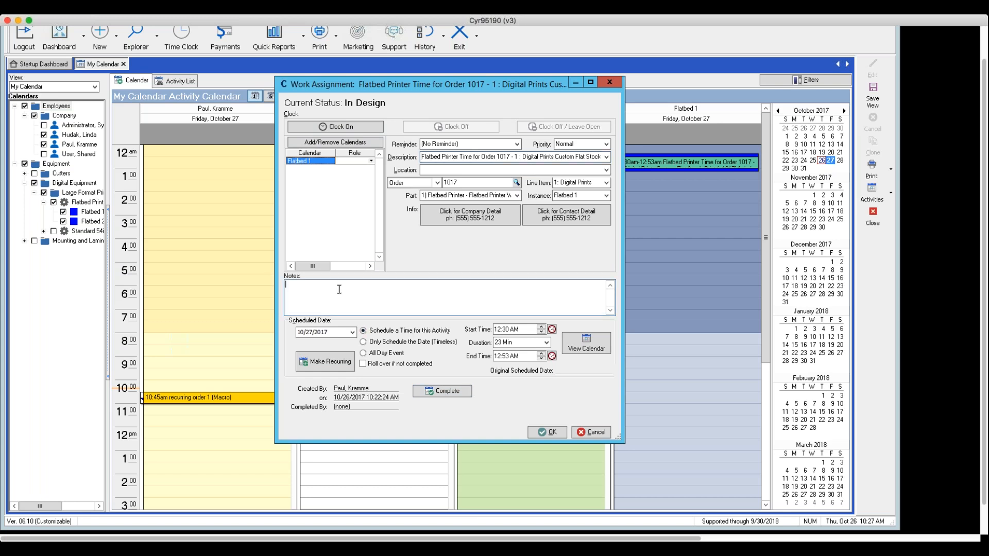
text(completed)
click(446, 391)
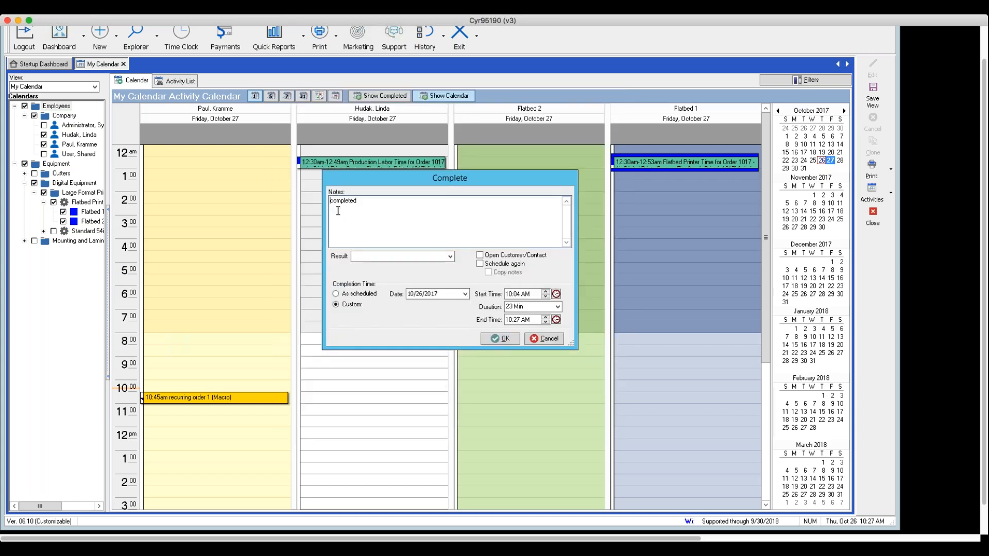
click(499, 338)
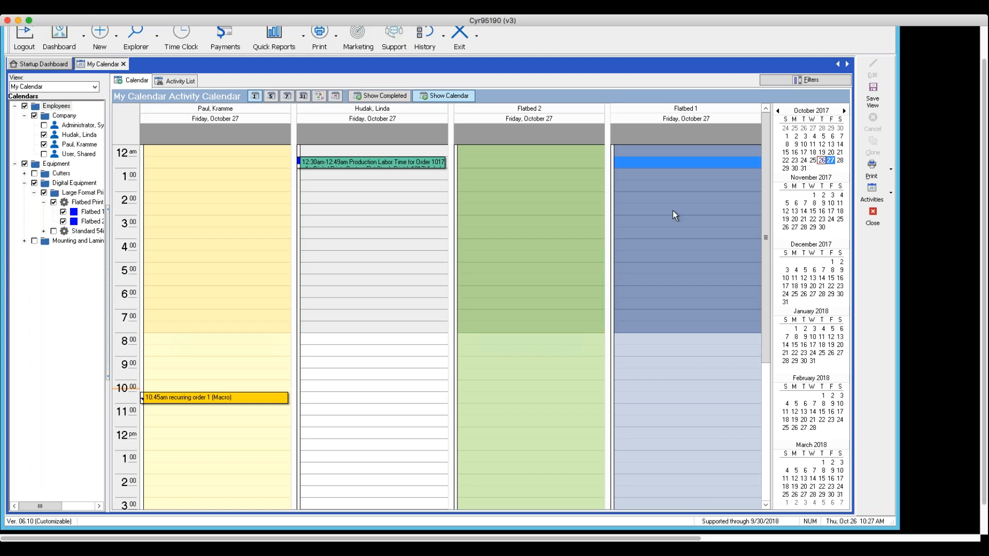
Show the completed activities in the calendar, check the Flatbed 1 column, and hide them again.
click(368, 97)
click(706, 244)
click(376, 94)
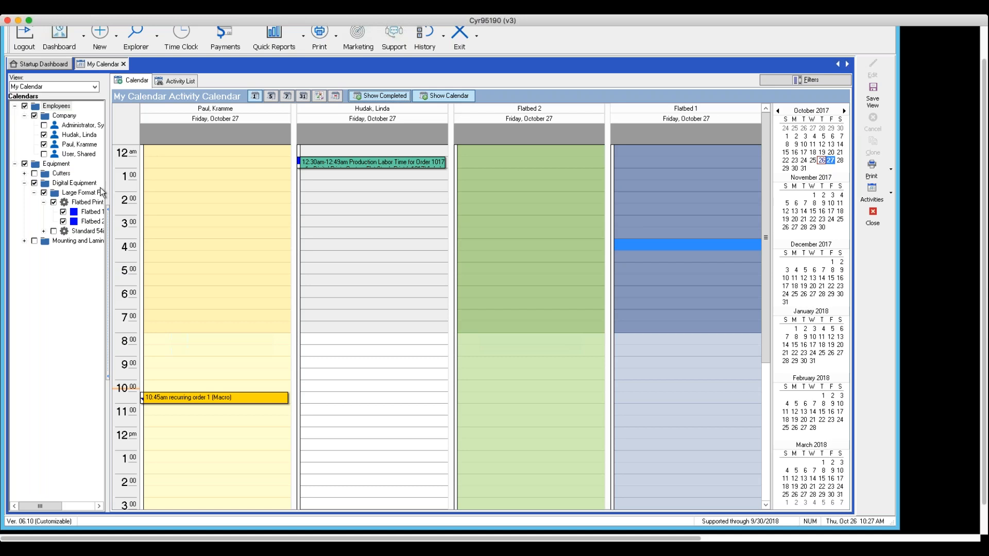
Open the Time Clock and examine the General and In Design entries of the clocked-in employee's latest 10/18/2017 time card.
scroll(183, 43, up, 3)
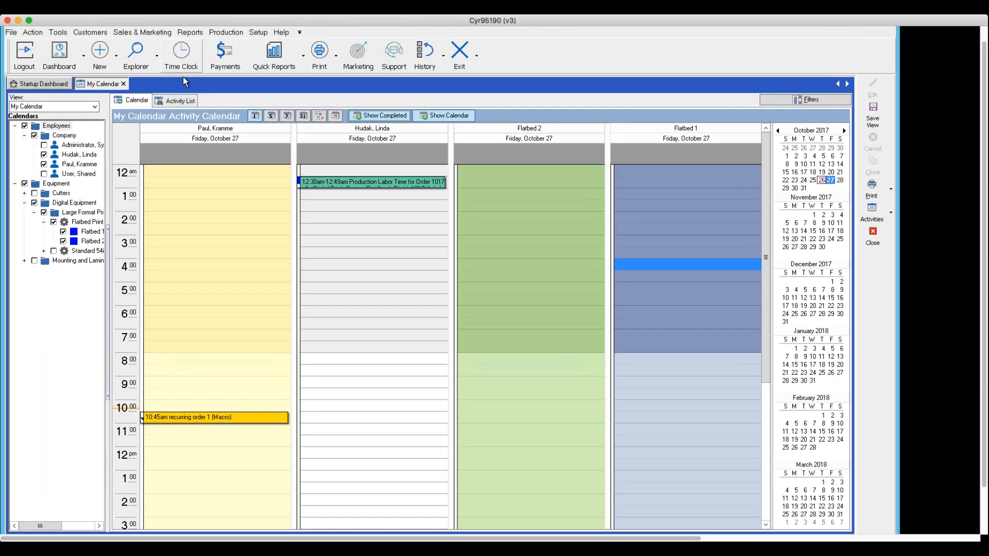
click(189, 71)
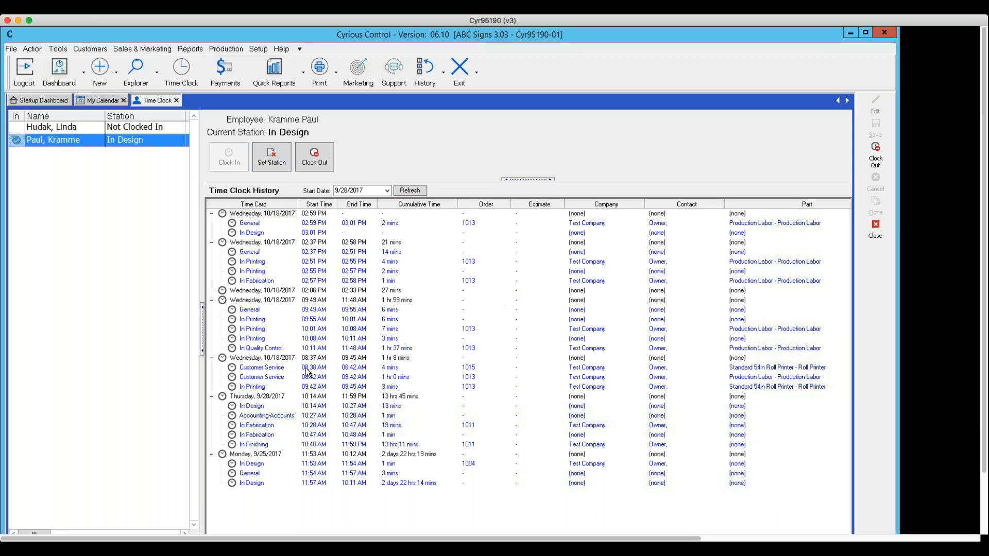
click(47, 128)
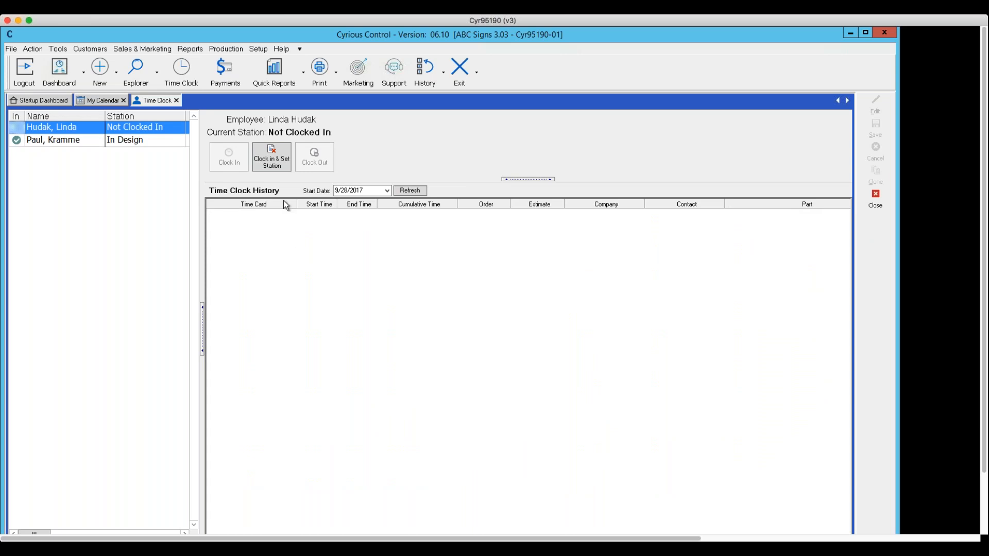
click(121, 141)
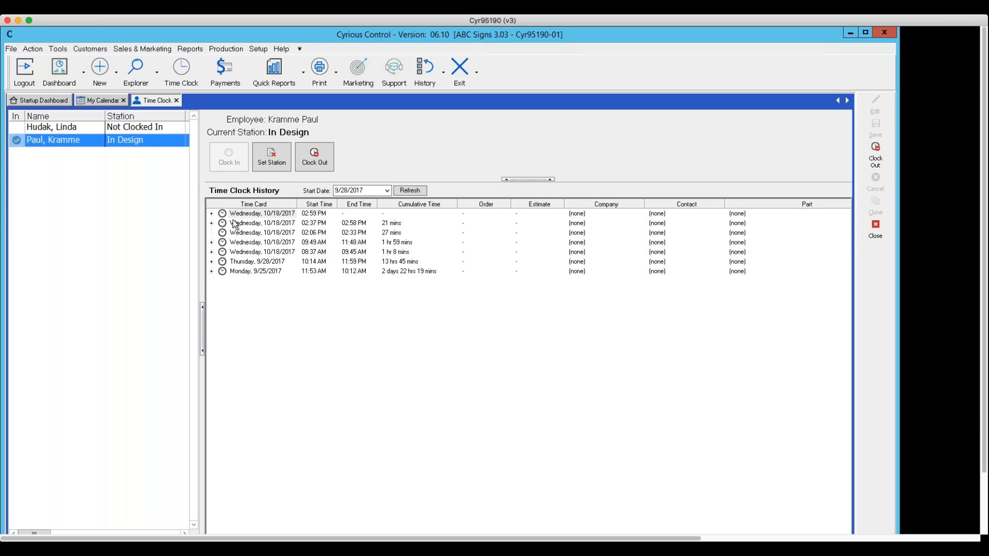
click(212, 213)
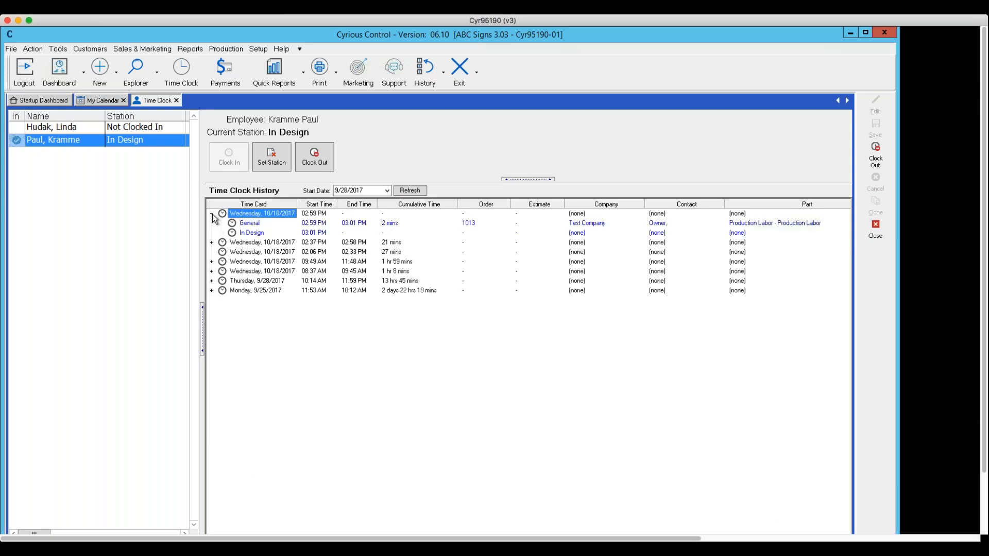
click(242, 224)
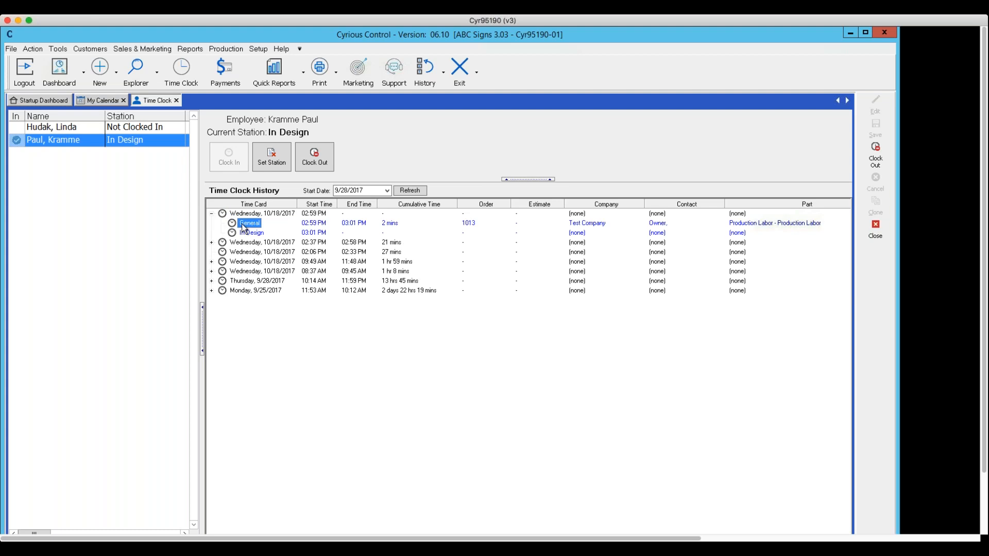
click(249, 234)
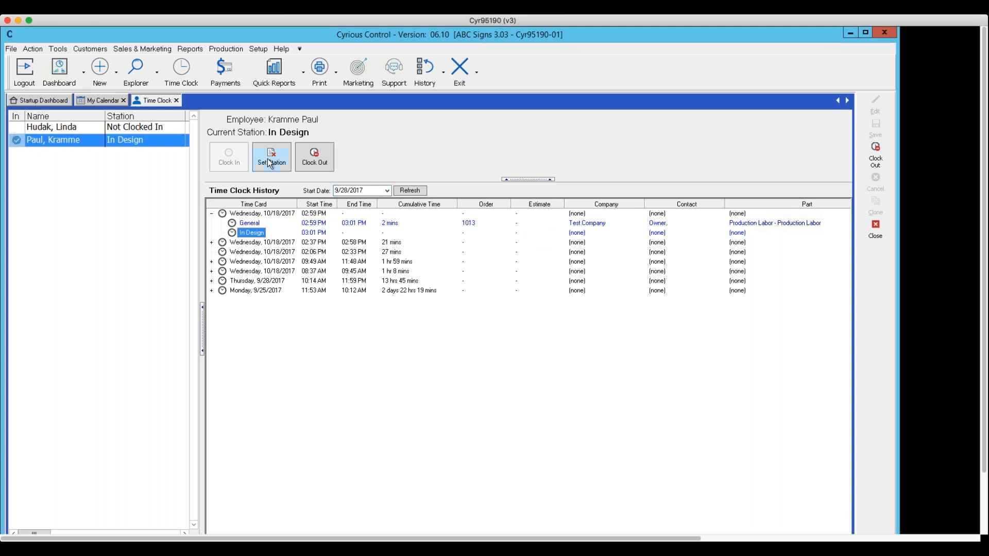
click(258, 225)
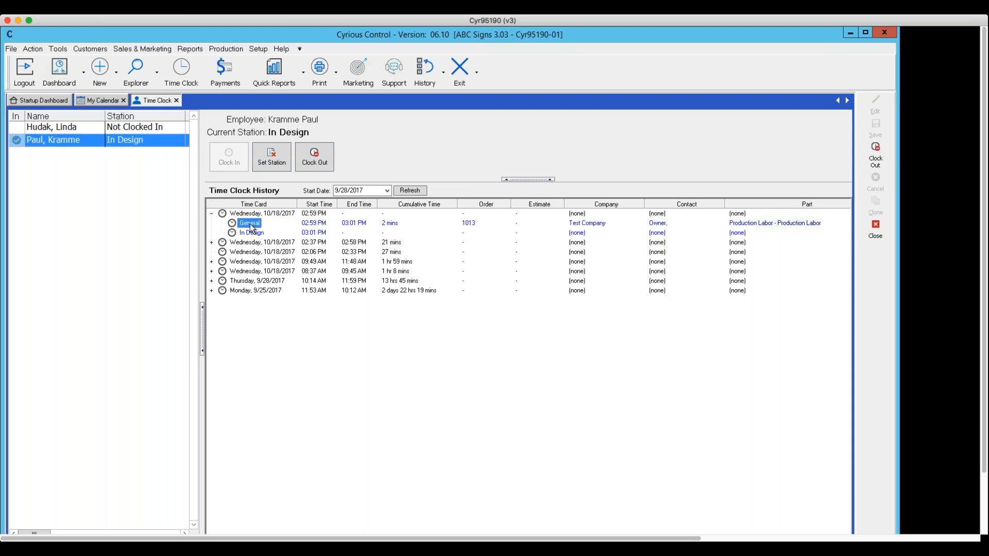
Clock out the clocked-in employee in the Time Clock, entering the employee's password.
click(305, 163)
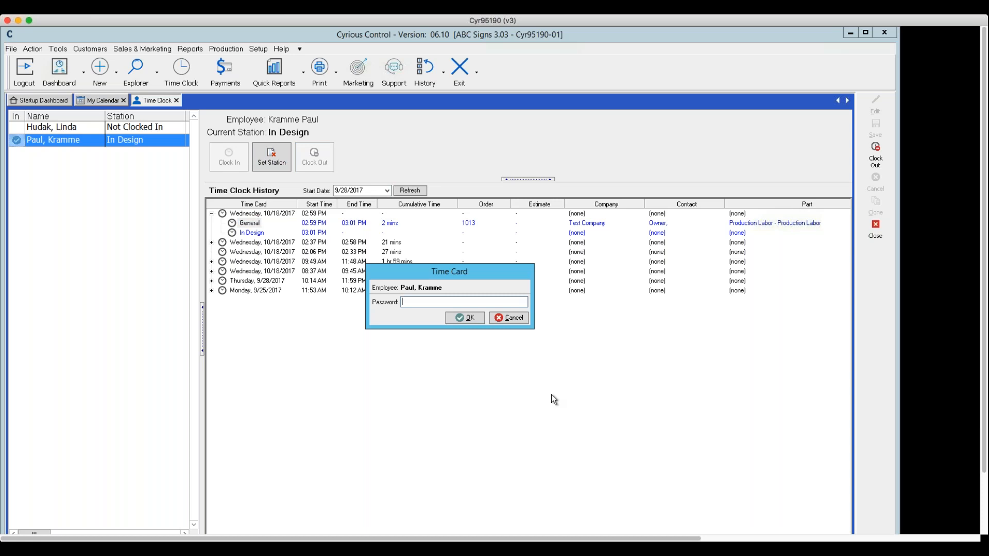
text(********)
click(460, 318)
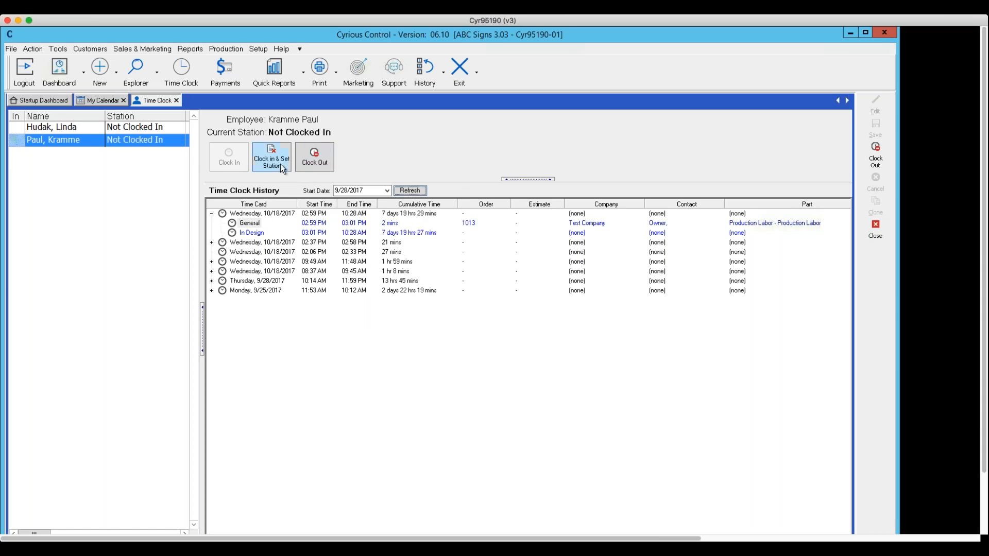
Clock the same employee back in at the Delivered station, entering the employee's password.
click(272, 164)
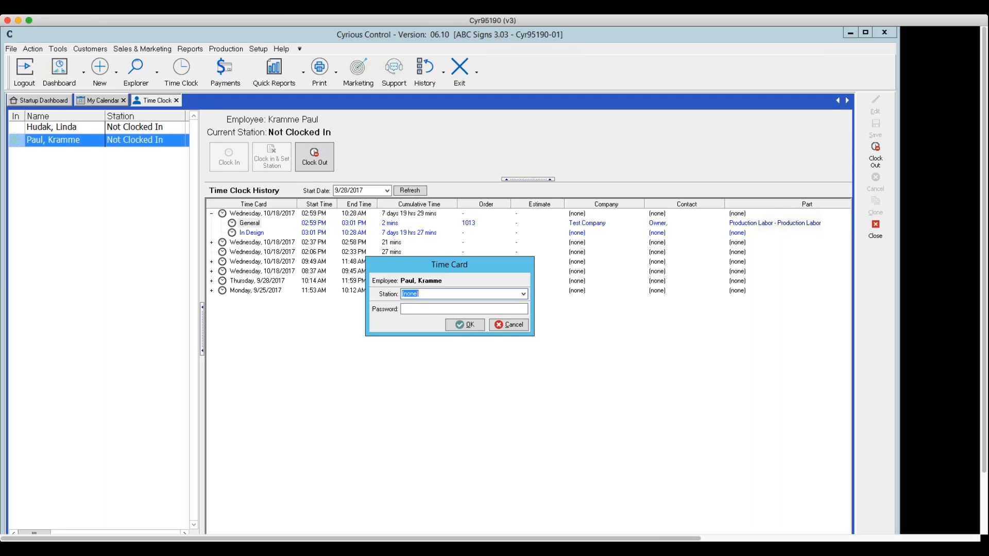
click(524, 294)
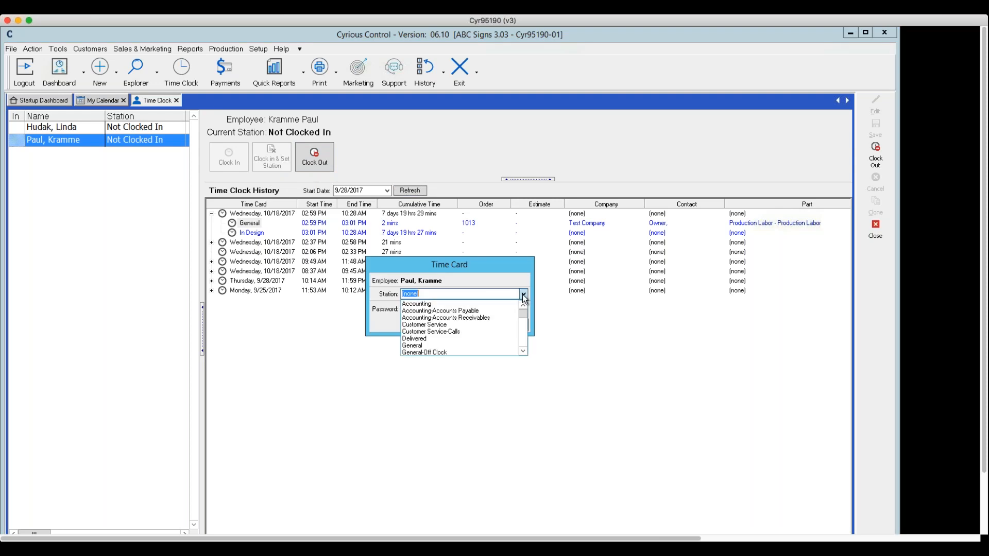
click(429, 340)
key(Tab)
text(123)
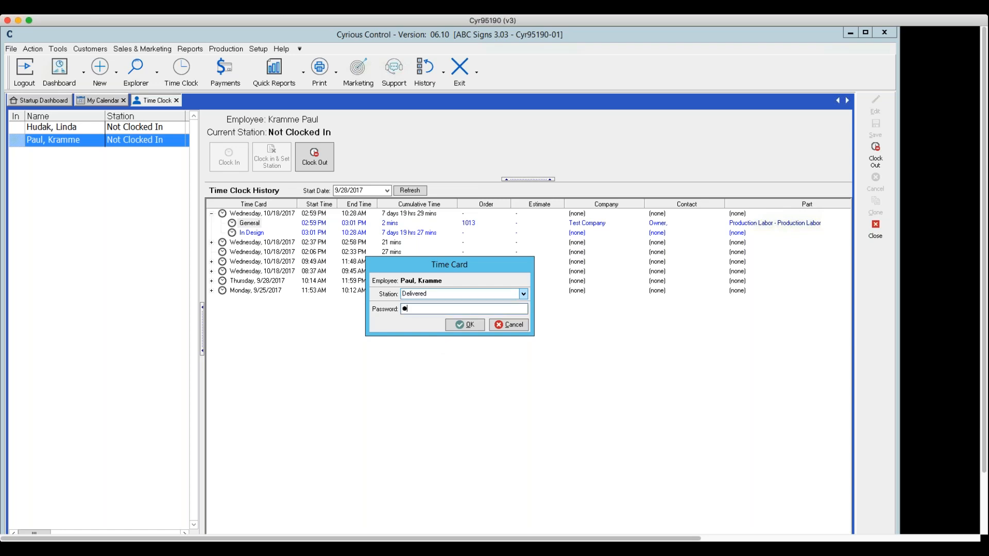
text(45678)
click(464, 326)
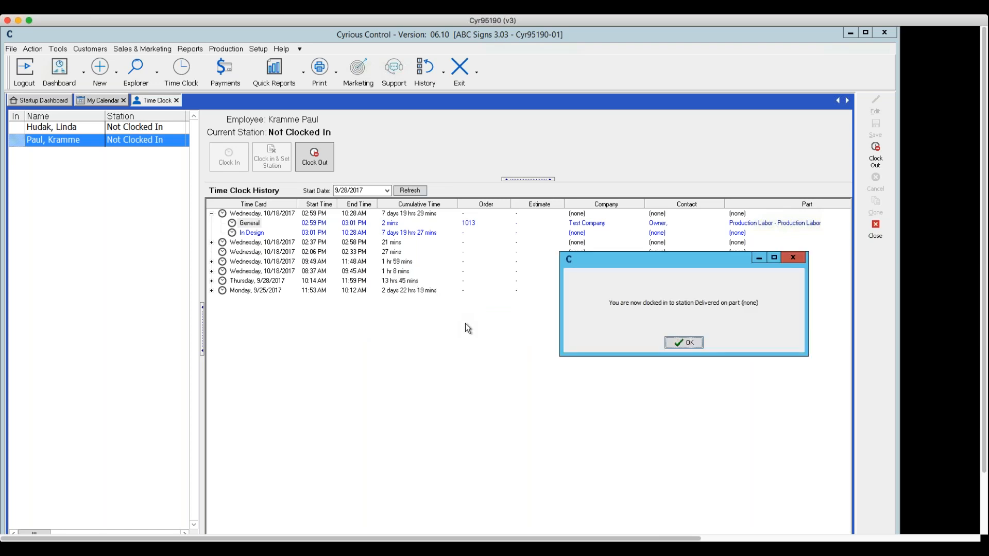
click(684, 342)
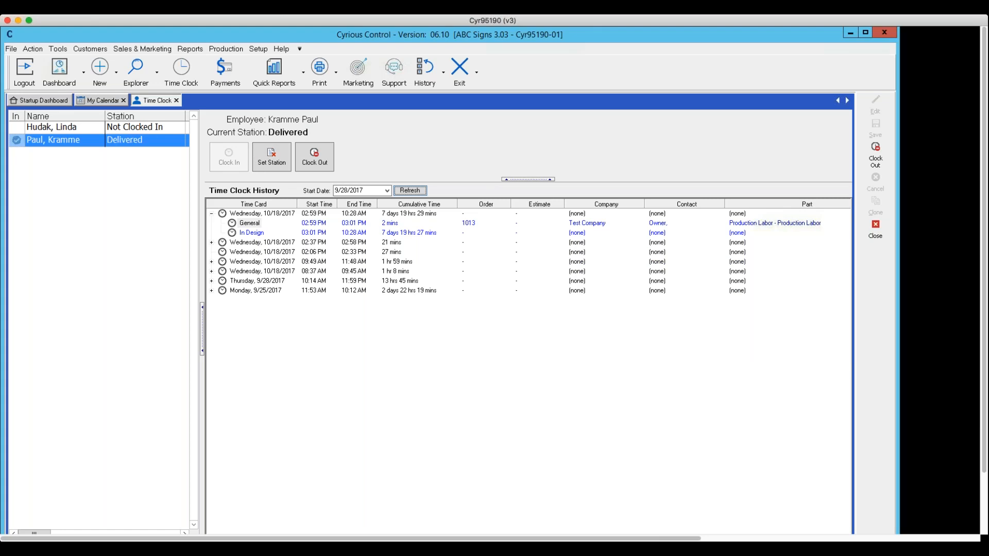
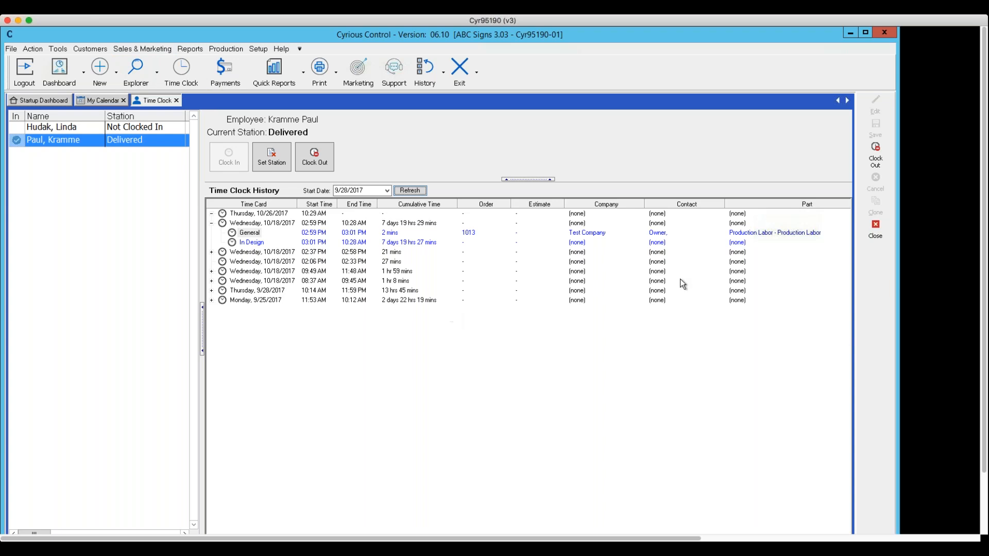
Close the Time Clock and the My Calendar view to return to the Startup Dashboard.
click(876, 229)
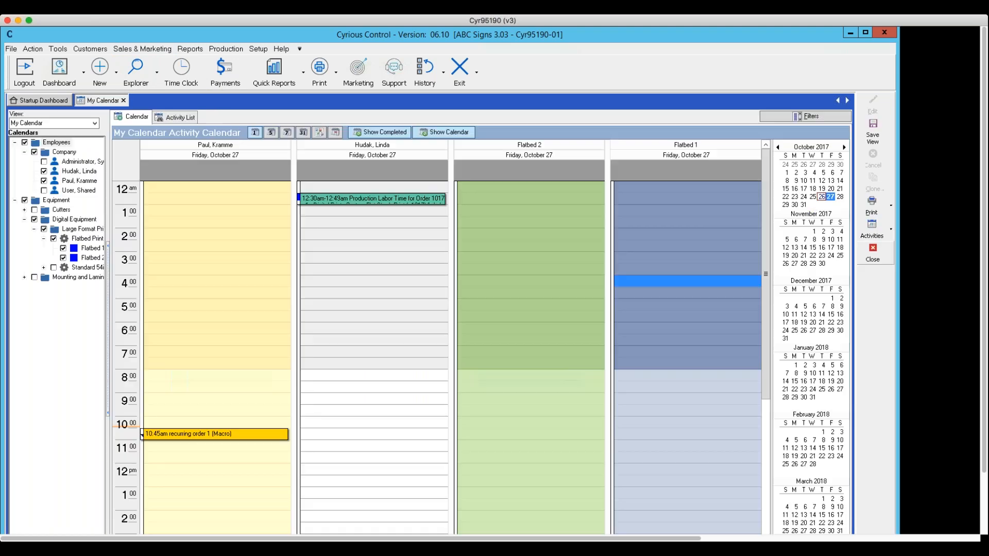
click(739, 246)
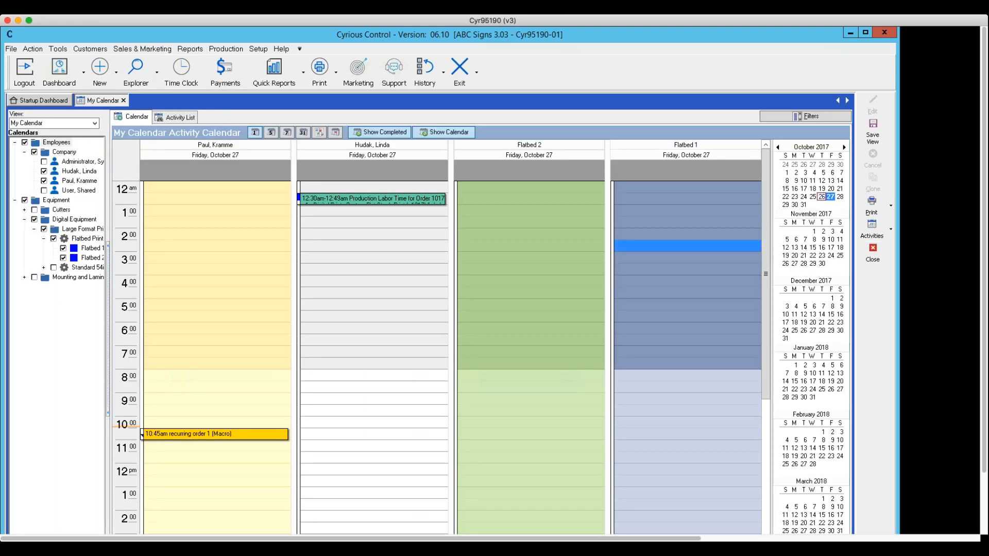
click(870, 254)
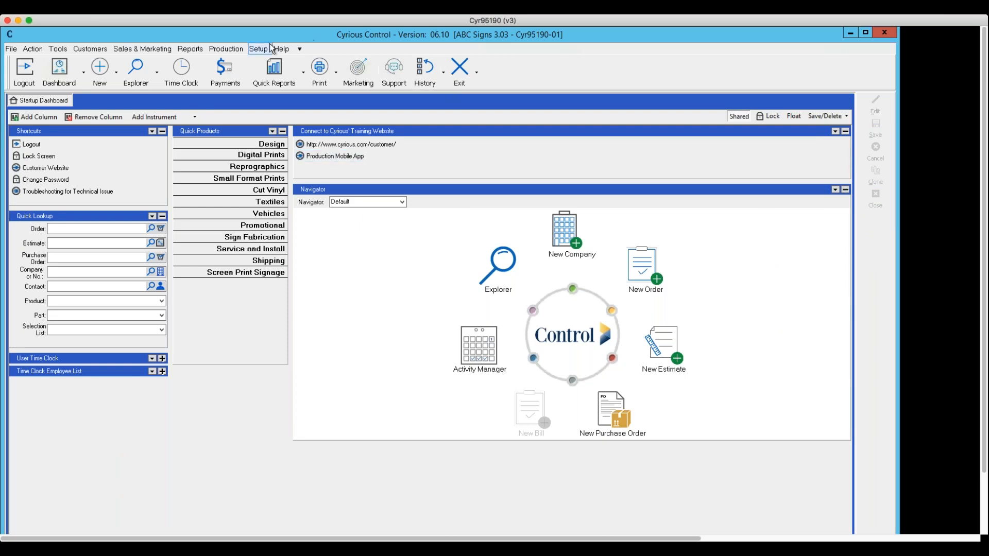
Preview the Scheduled Work Assignments by Order schedule report with its date range set to All.
click(190, 49)
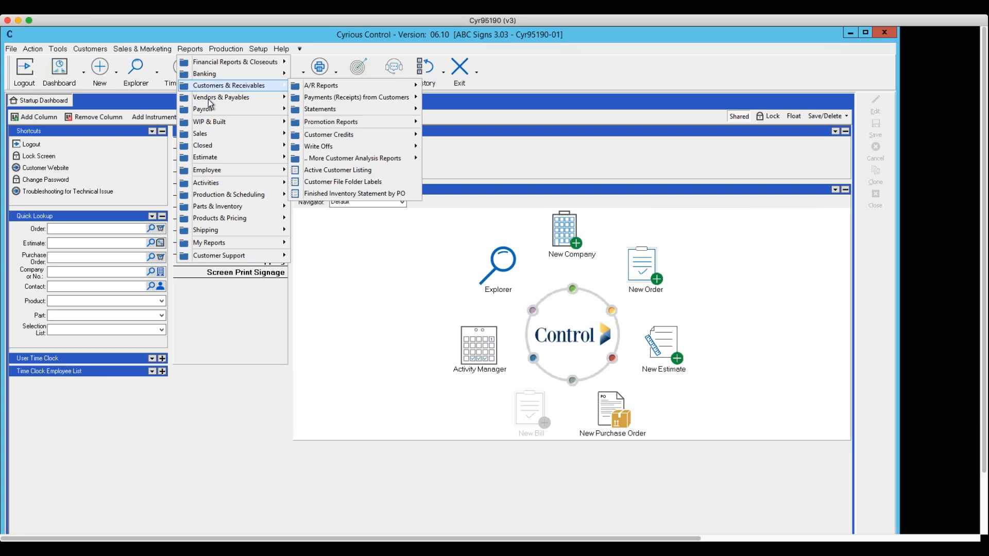
mouse_move(211, 198)
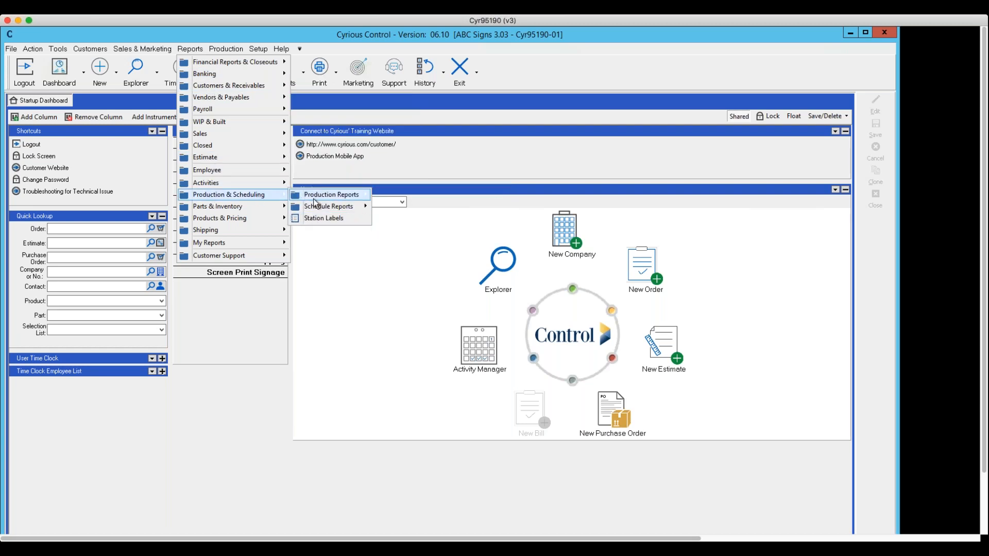
mouse_move(313, 200)
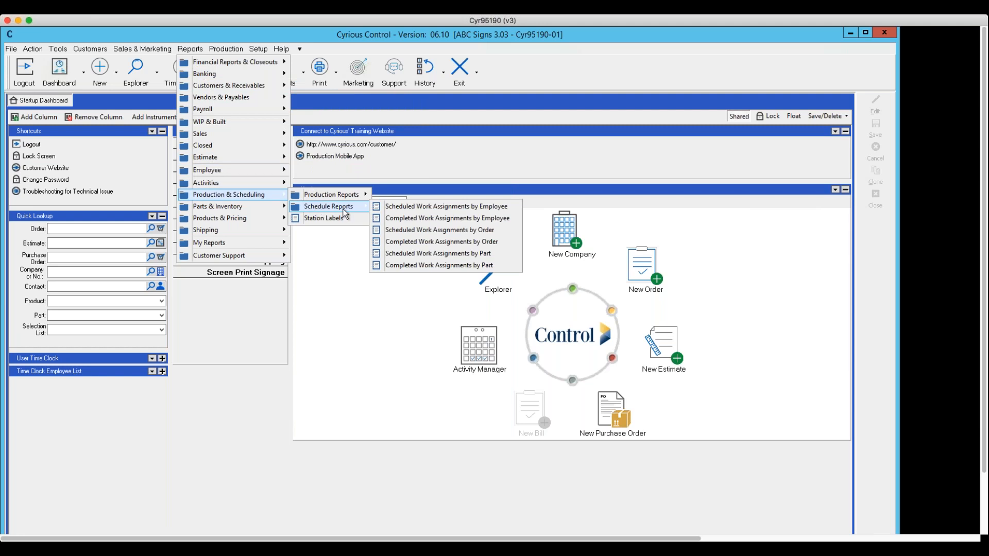
click(401, 232)
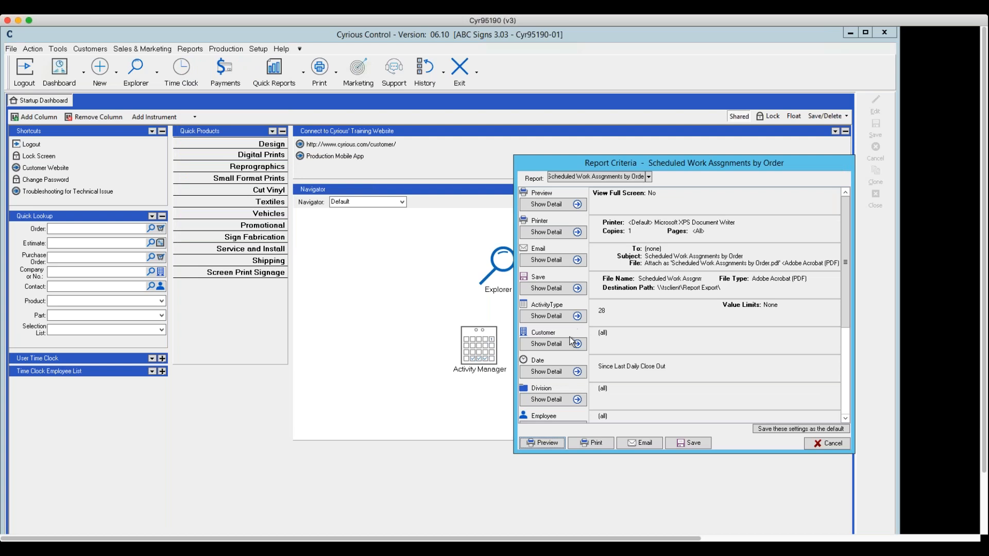
click(577, 372)
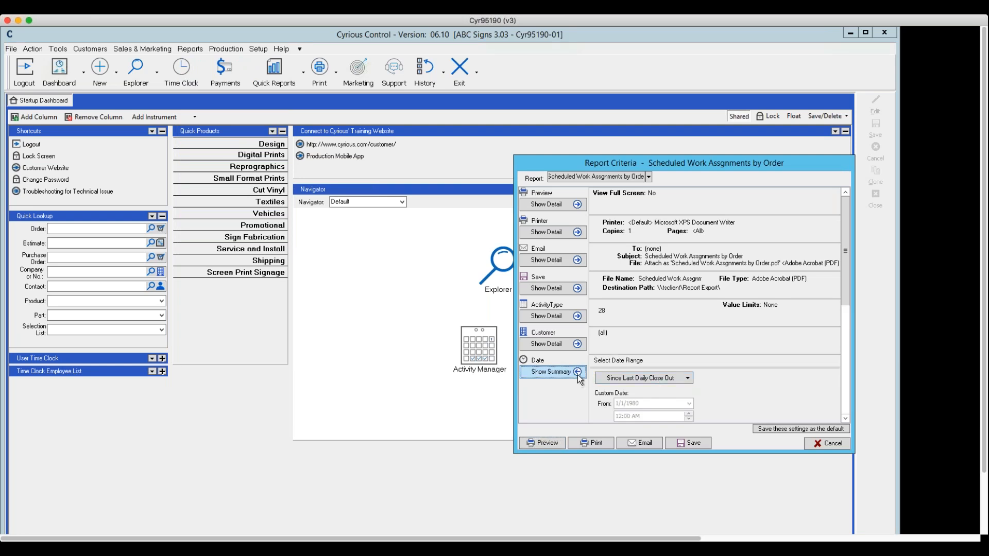
click(670, 378)
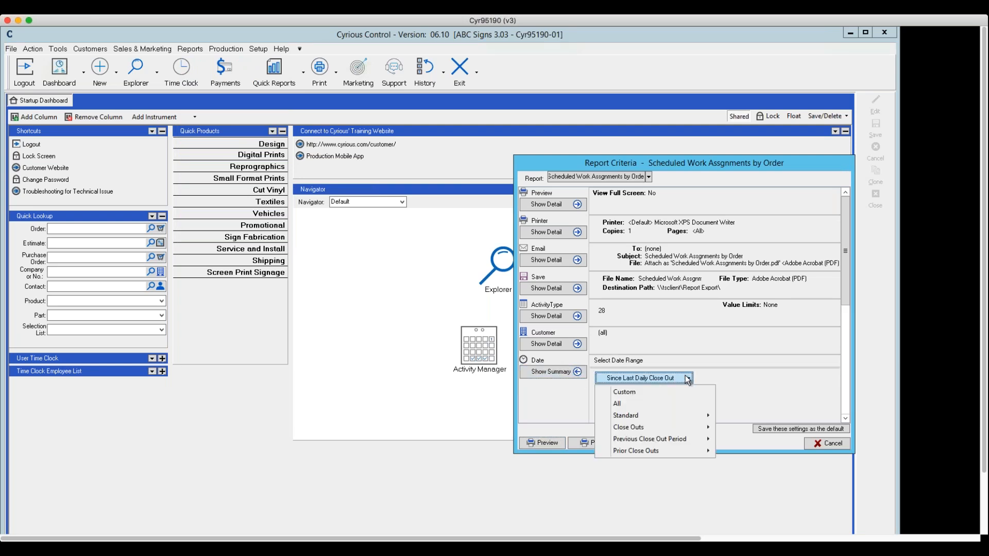
click(642, 401)
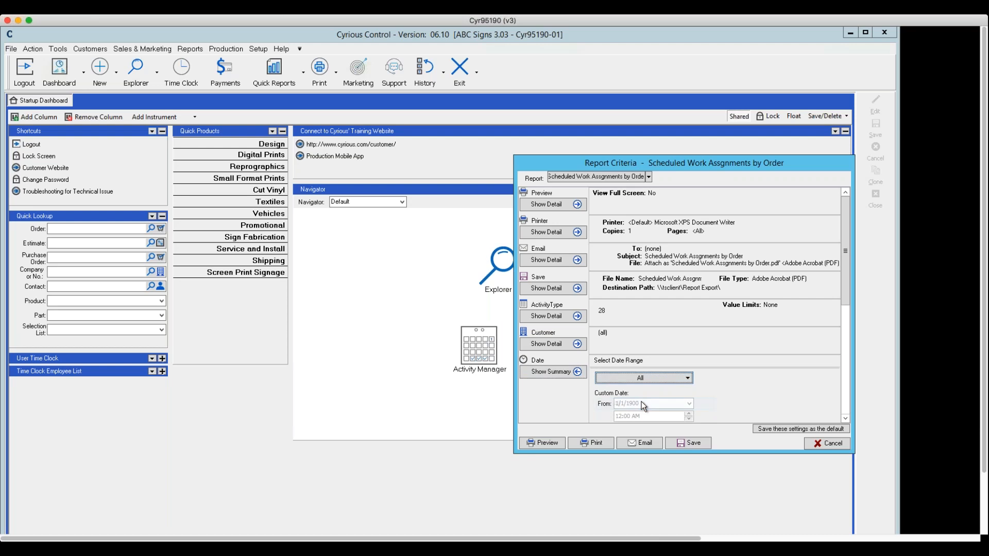
click(555, 372)
click(538, 441)
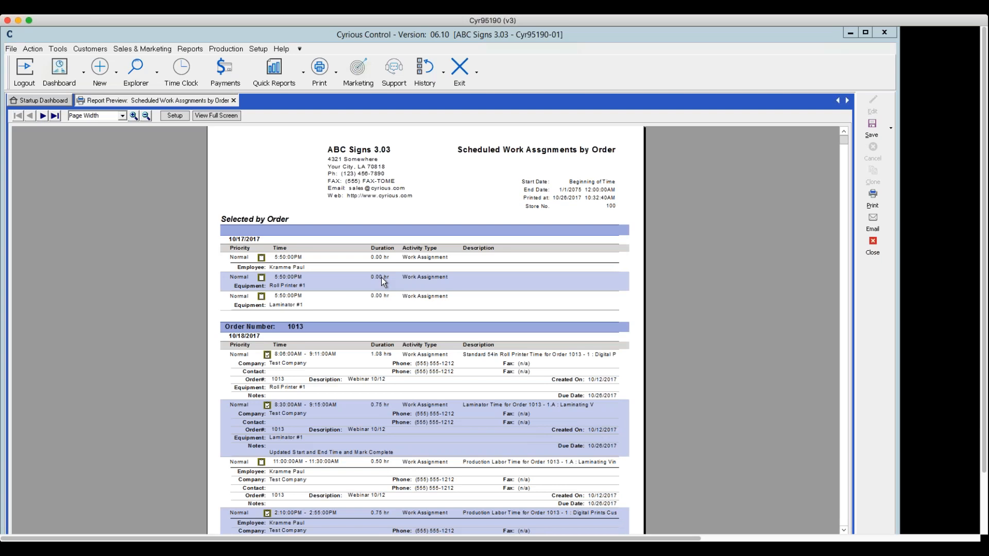
Examine the work assignments report preview at 120% and close the report.
click(133, 117)
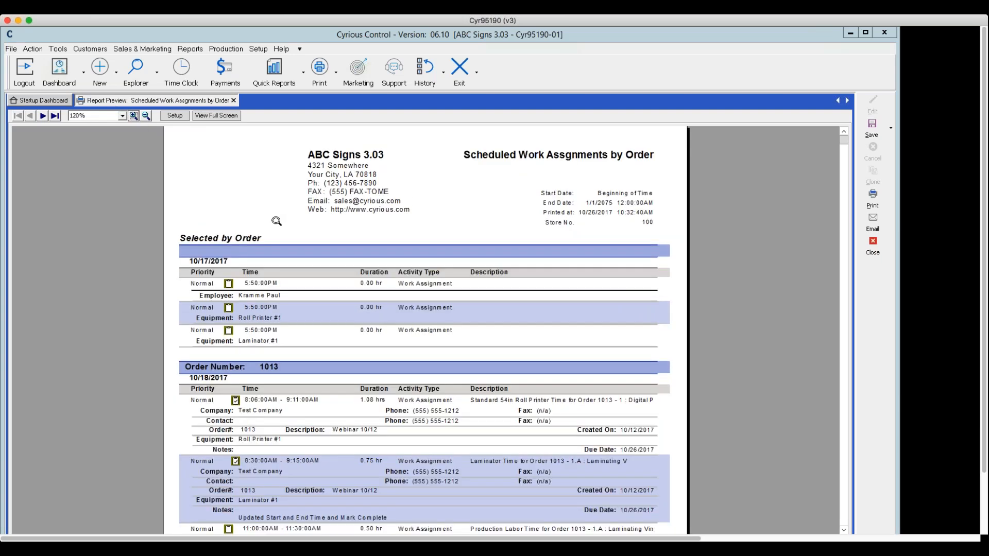
scroll(277, 221, down, 3)
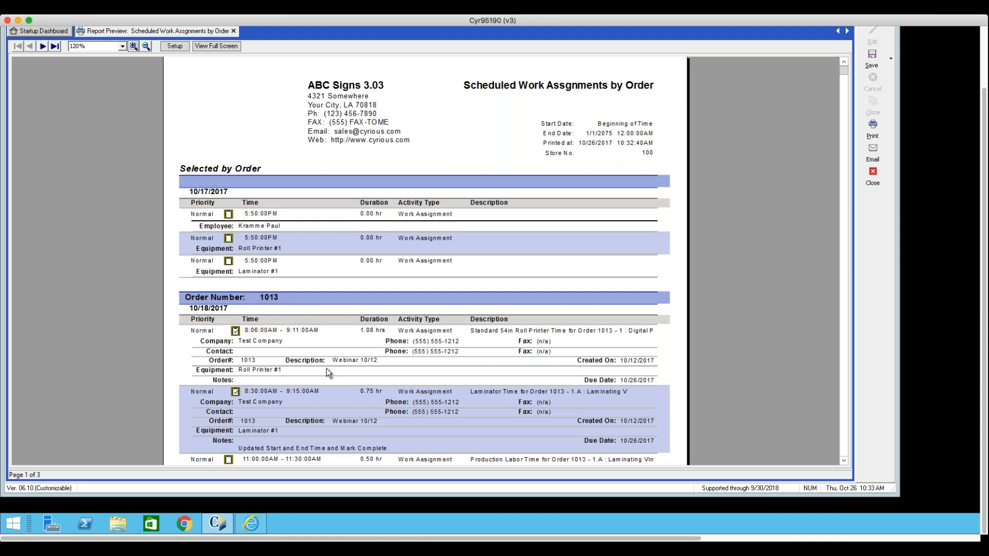
click(879, 185)
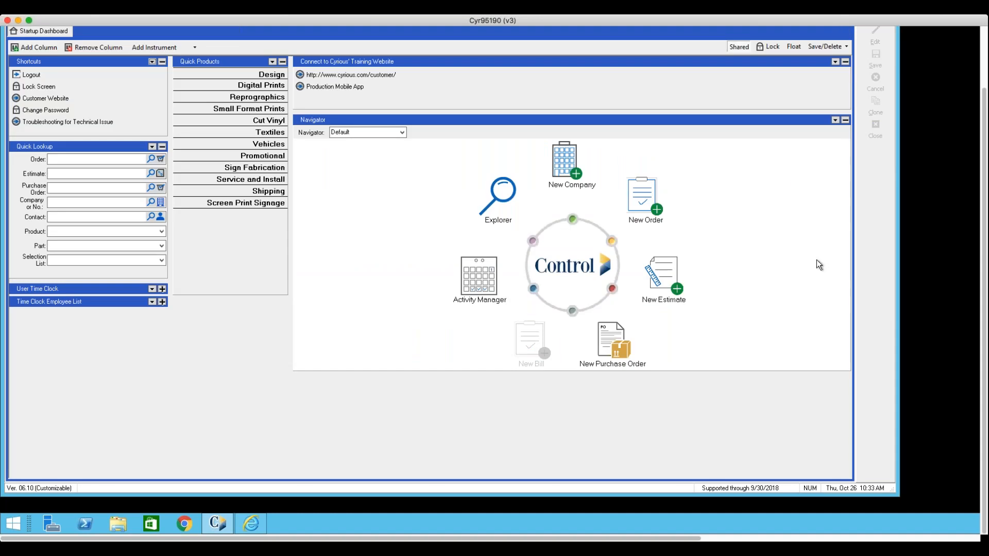
scroll(817, 260, up, 2)
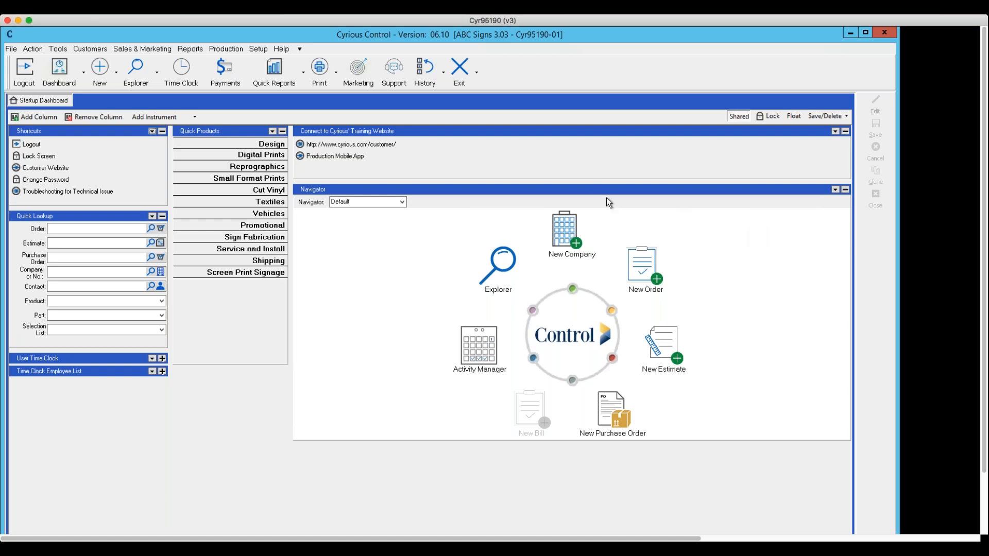
Open Employee Setup and compare the labor types that System Administrator and the employee listed just below are certified to be scheduled for.
click(259, 49)
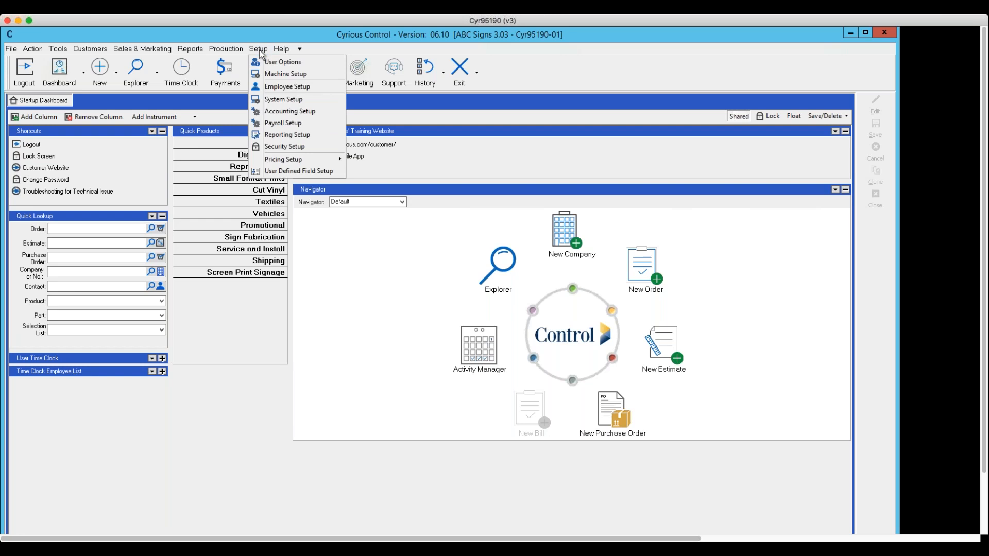
click(279, 88)
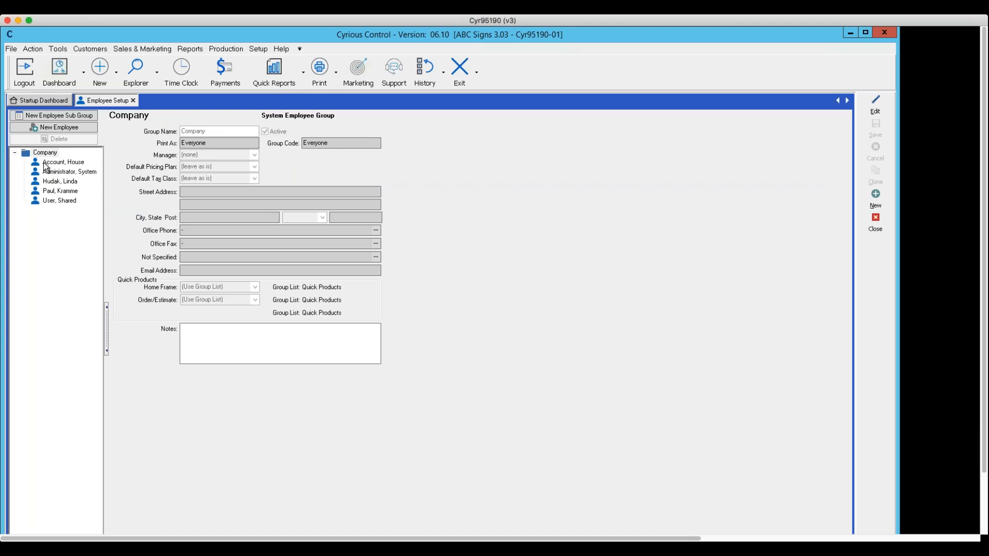
click(51, 182)
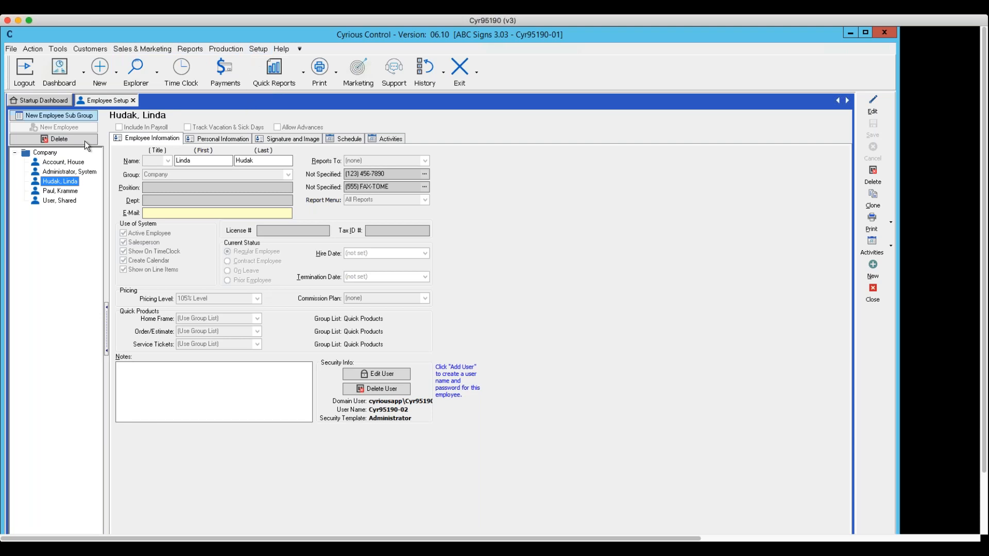
click(50, 153)
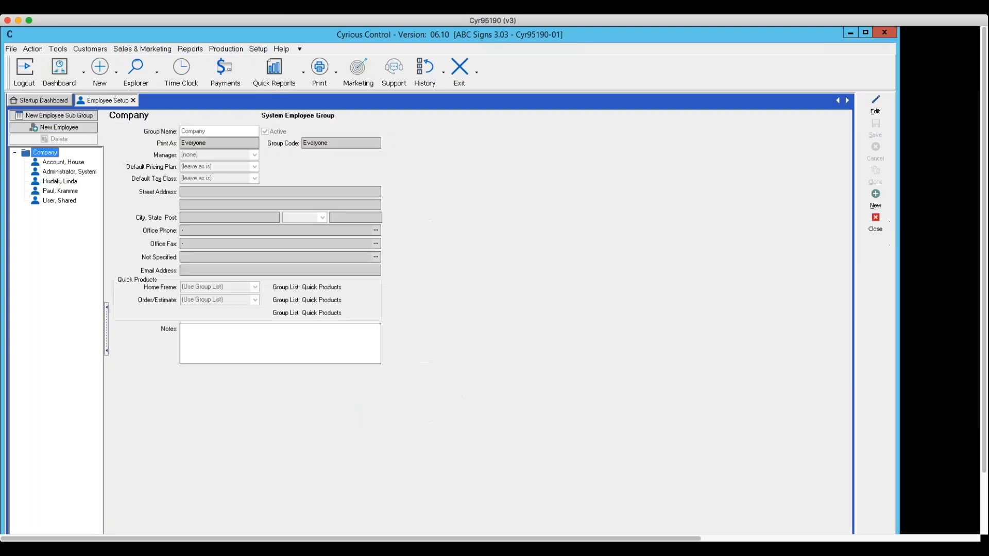
click(57, 173)
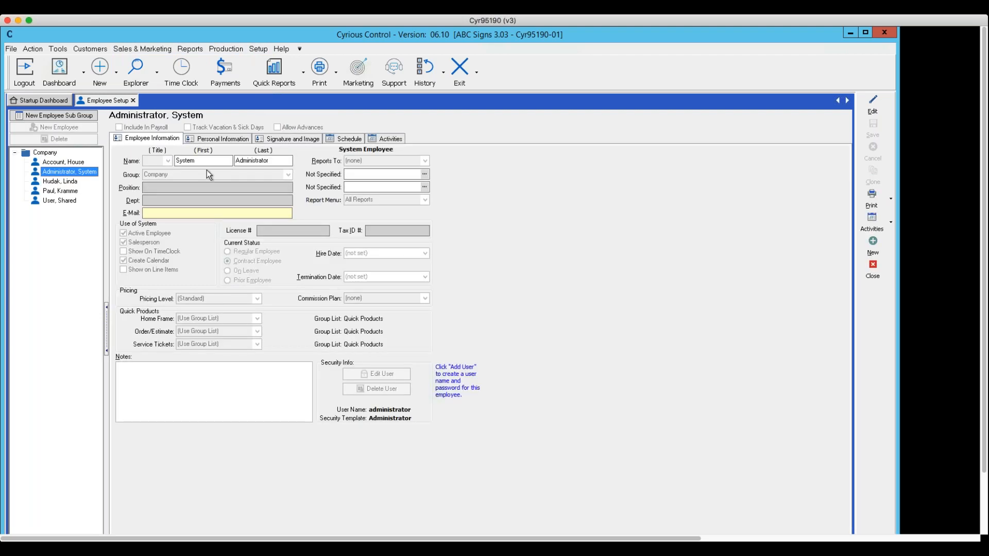
click(59, 182)
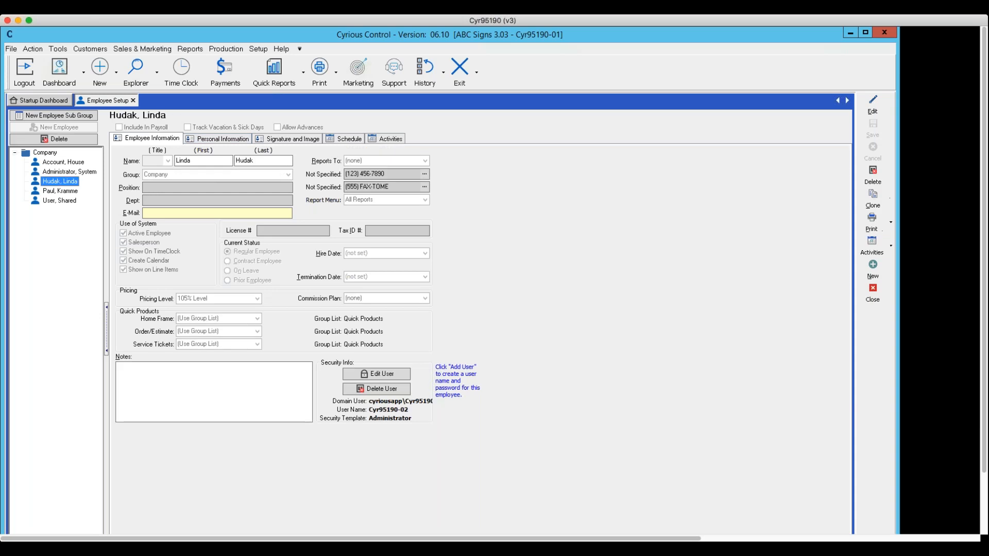
click(336, 140)
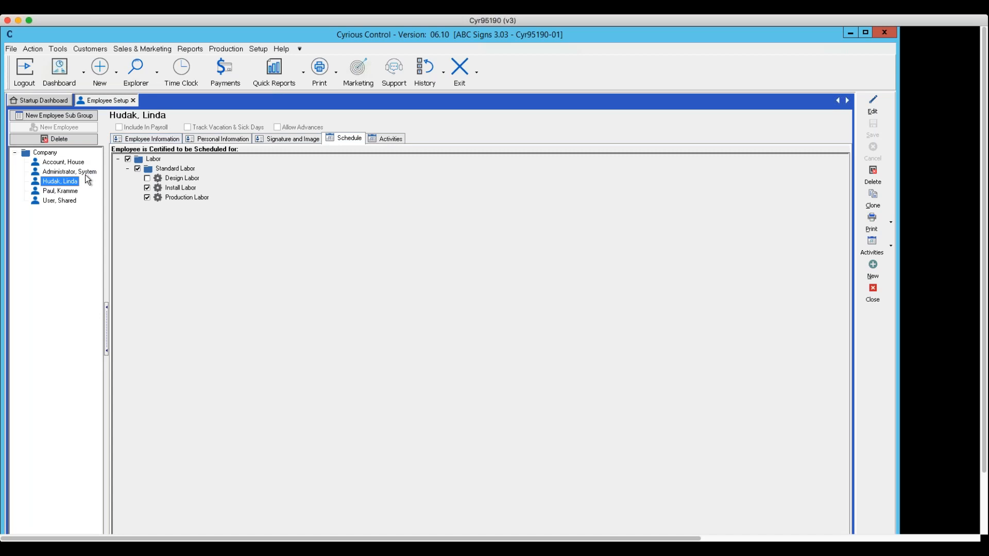
click(58, 172)
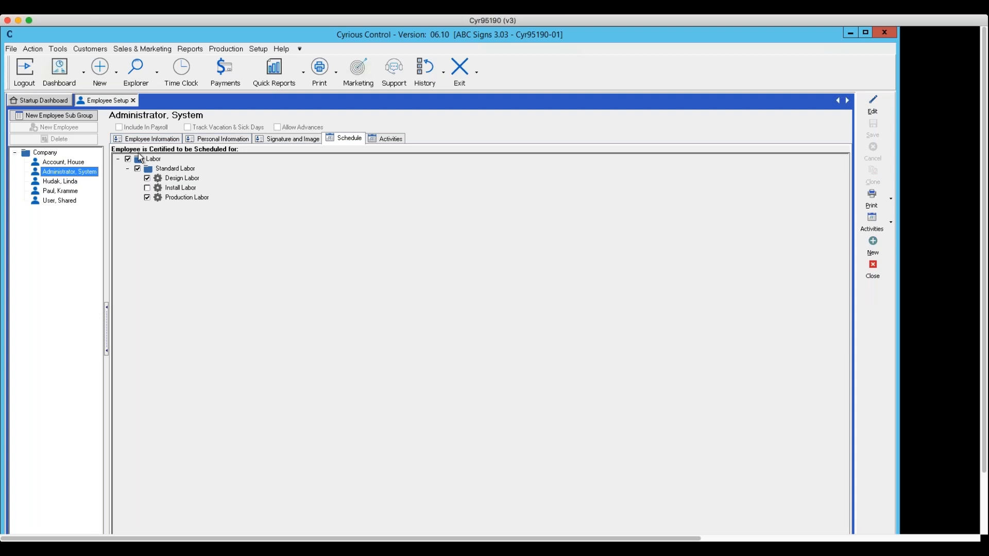
click(65, 181)
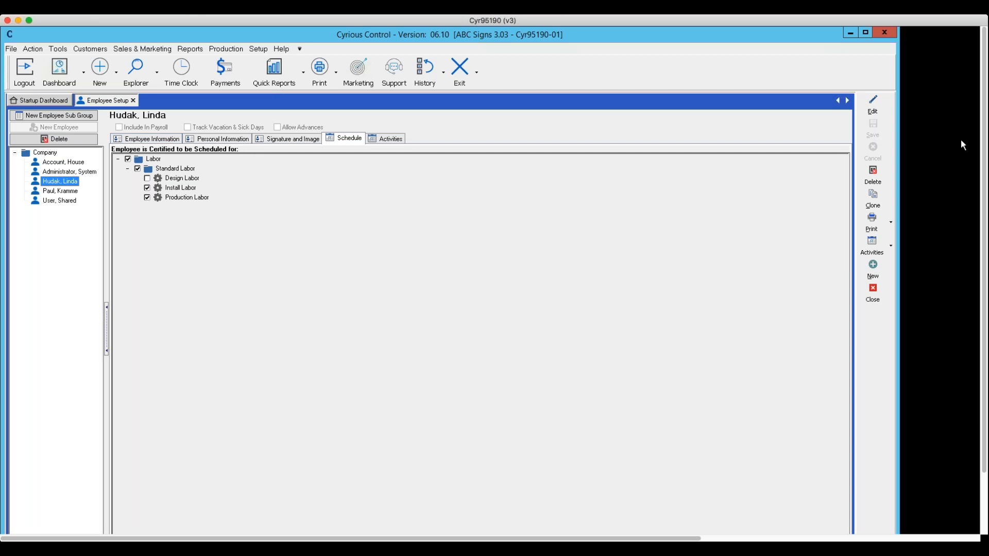
click(873, 109)
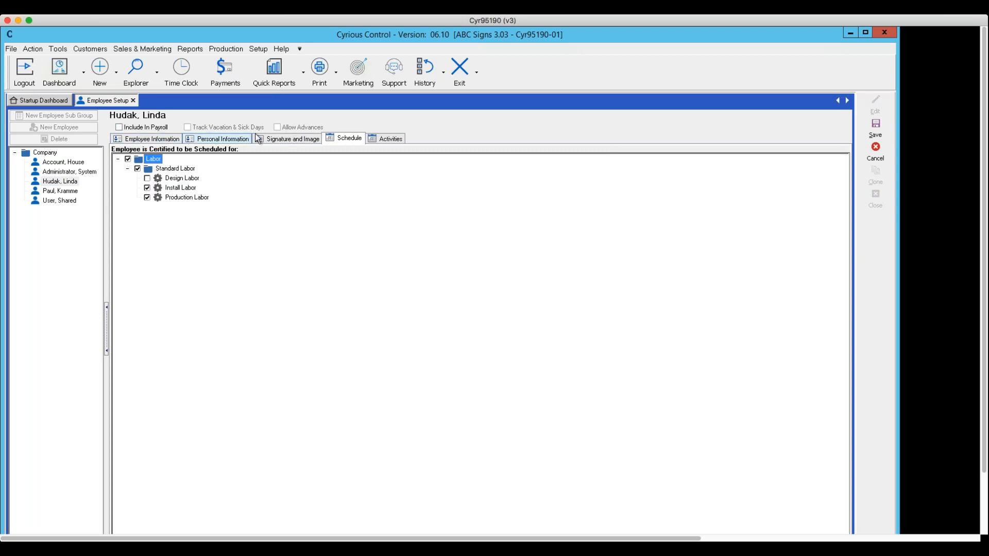
click(350, 139)
click(876, 153)
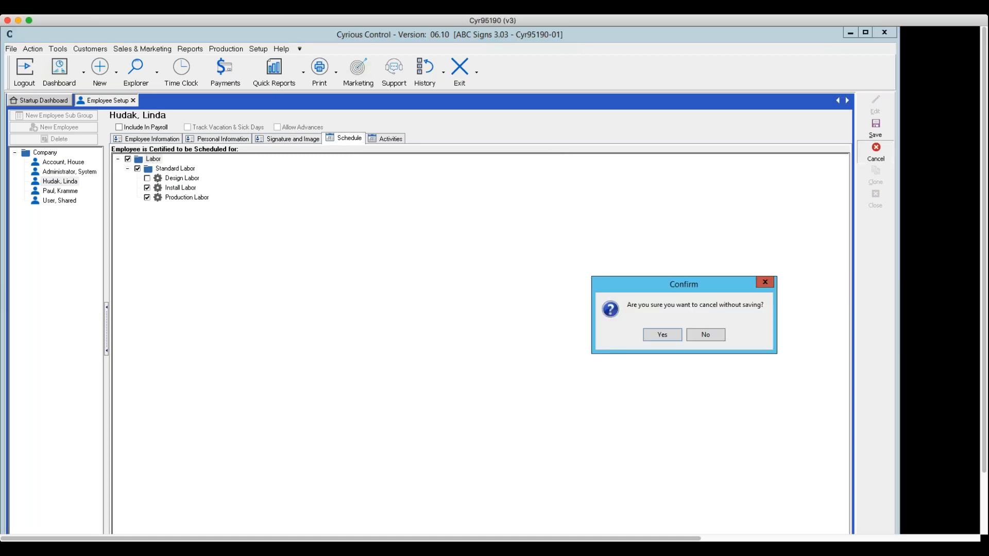
click(668, 336)
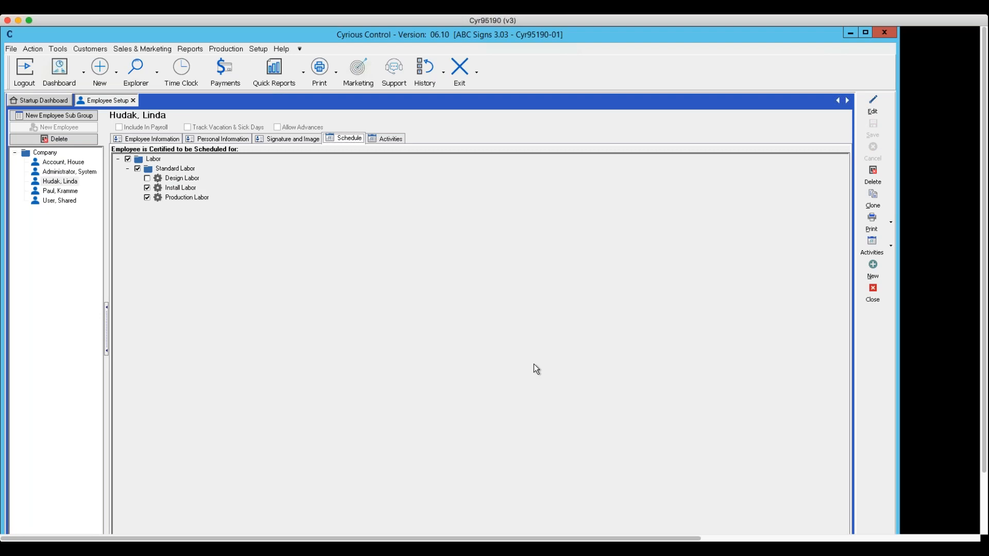
Examine the scheduling certifications of the employee listed just above Shared User and of System Administrator, and close Employee Setup.
click(60, 192)
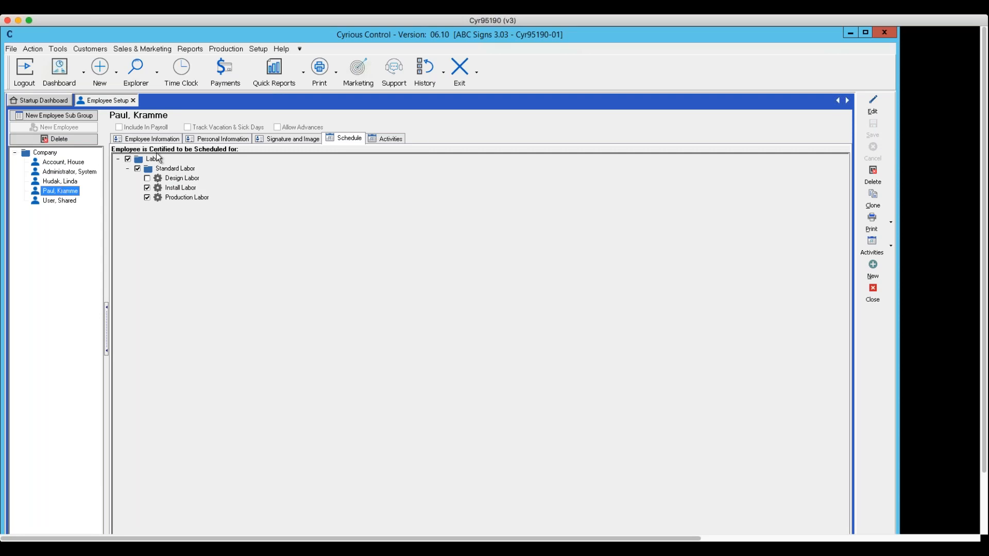
click(256, 49)
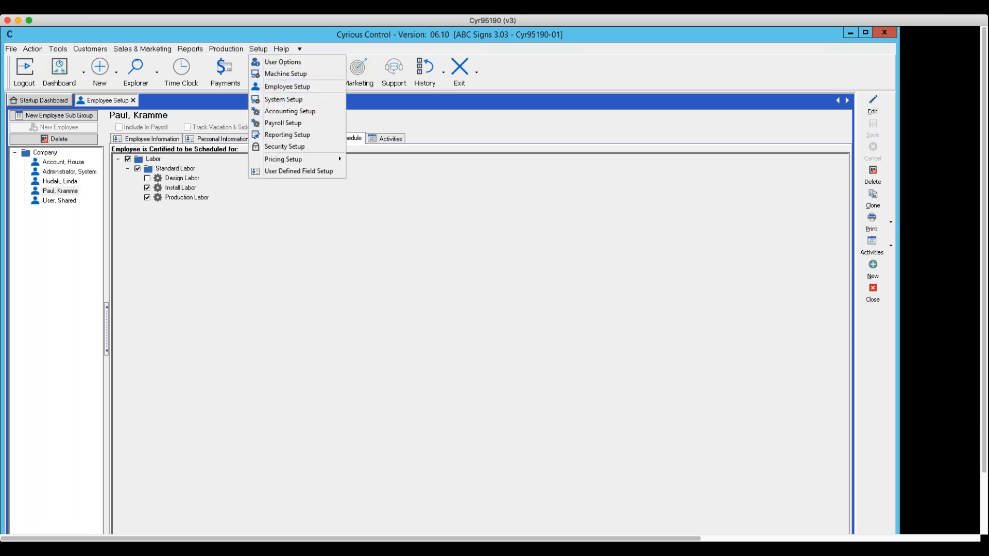
click(49, 192)
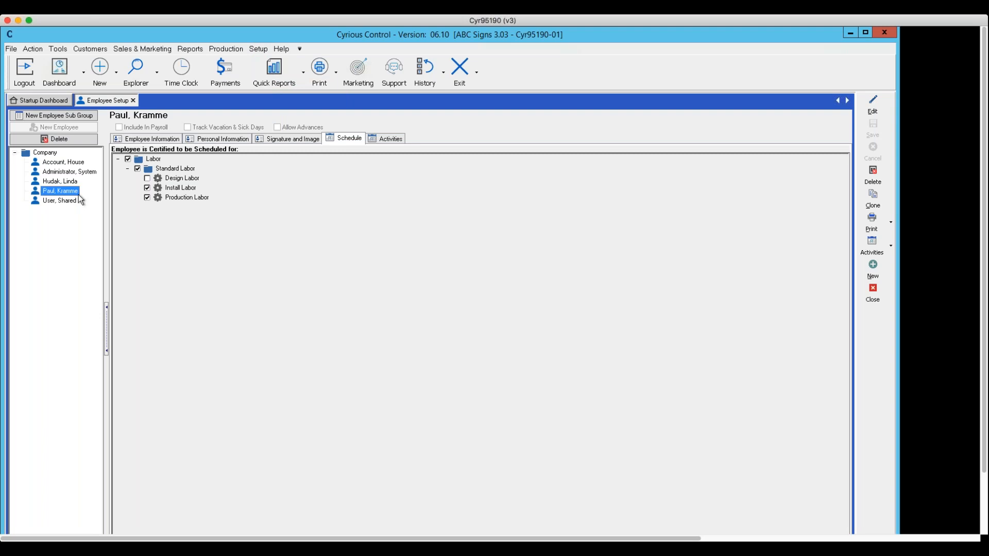
click(54, 153)
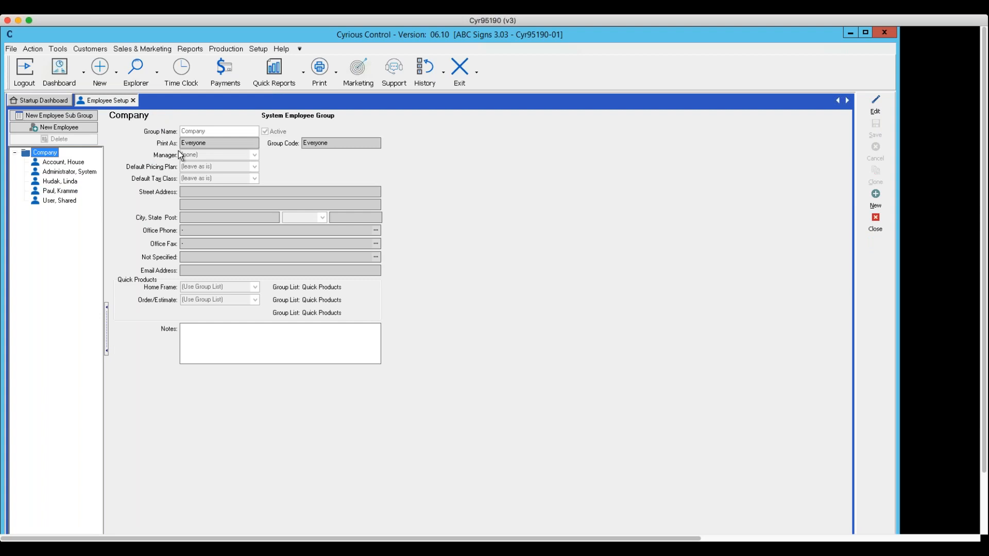
click(74, 174)
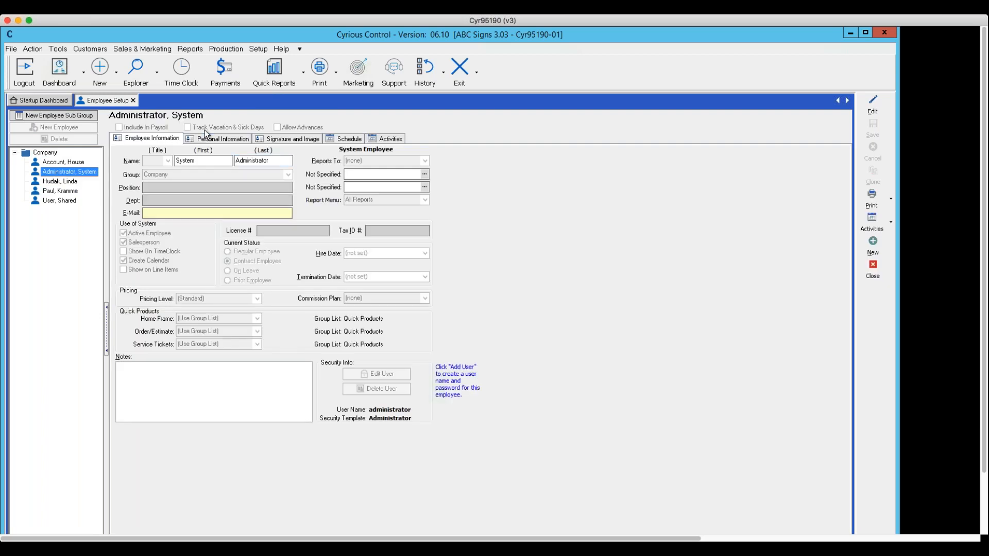
click(335, 140)
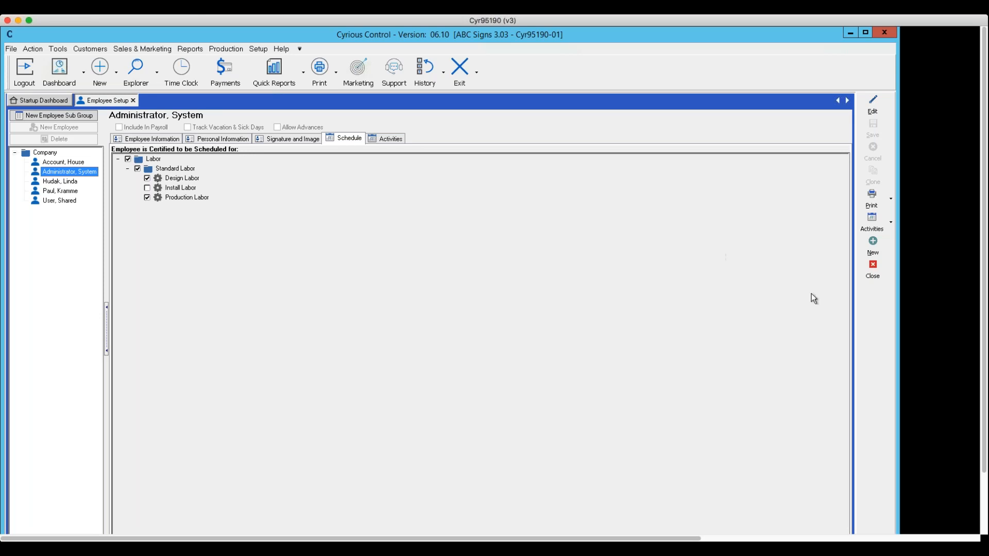
click(875, 265)
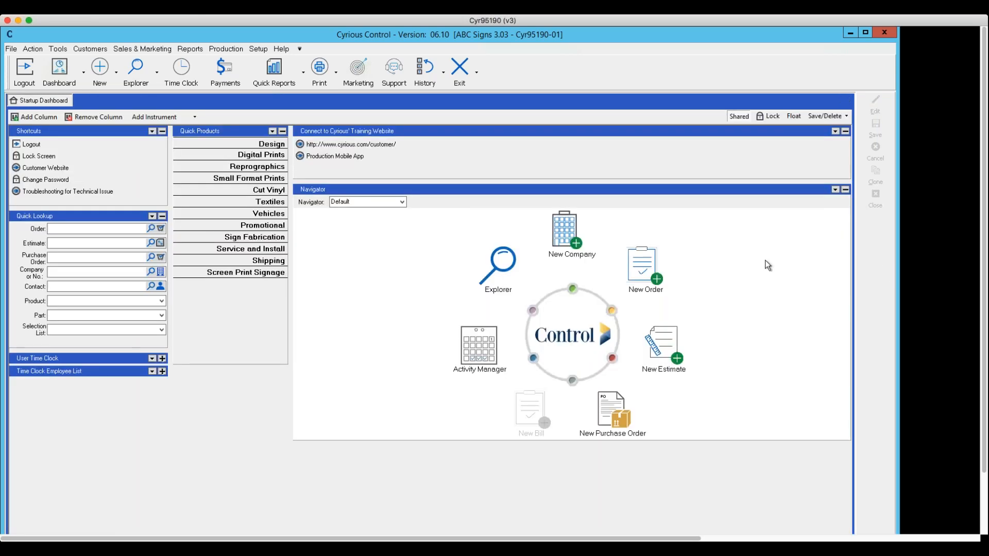
In Employee Setup, turn on Show On TimeClock for the House Account and save it, cancelling the login name and password setup.
click(258, 48)
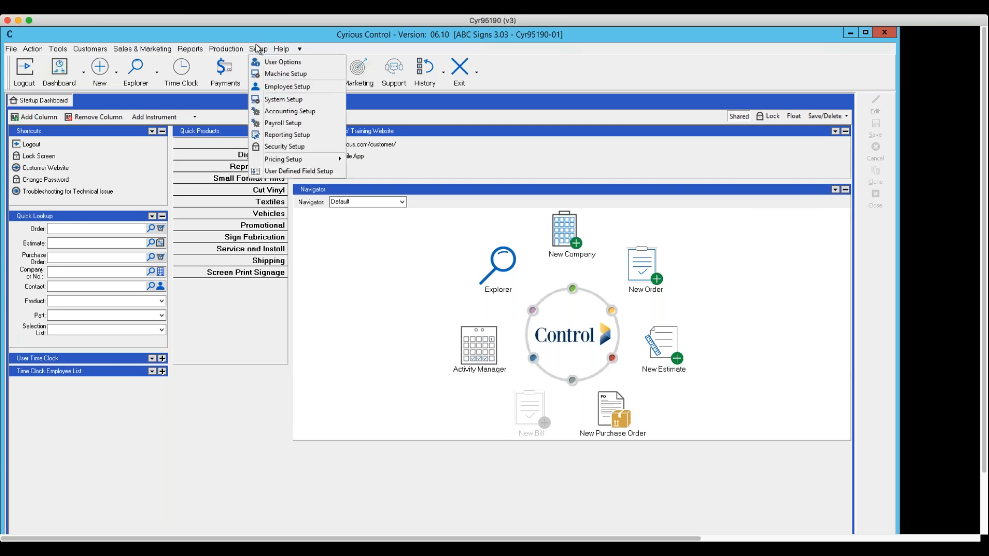
click(280, 86)
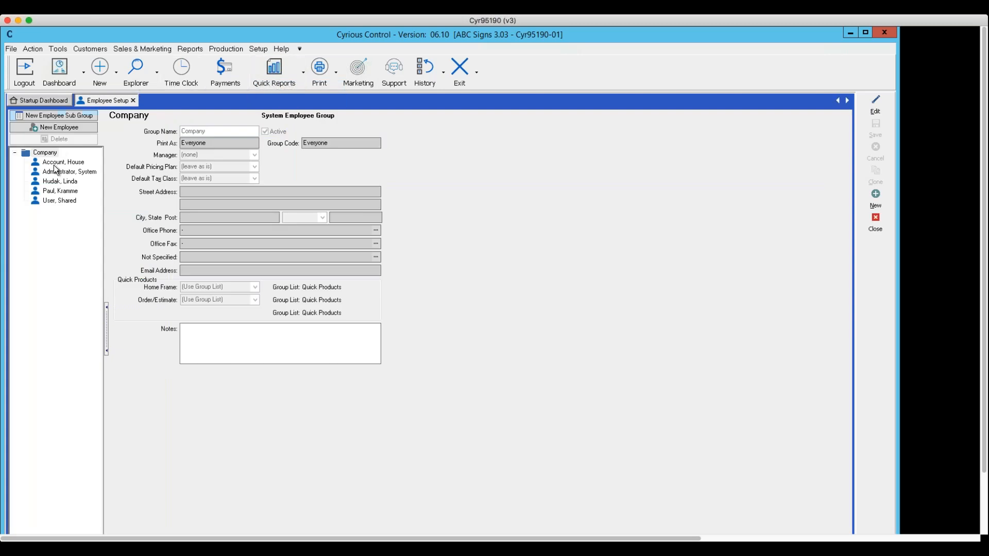
click(54, 164)
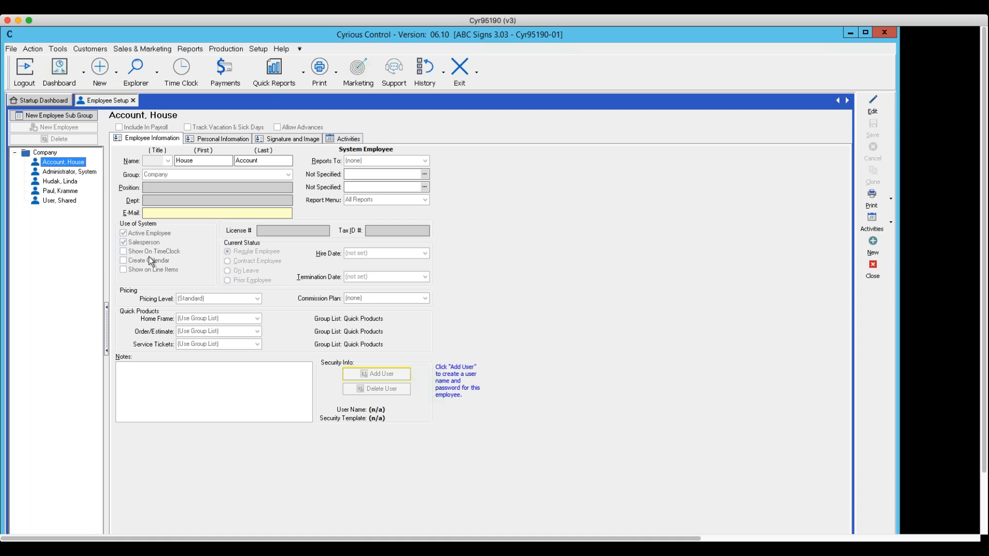
click(874, 106)
click(123, 252)
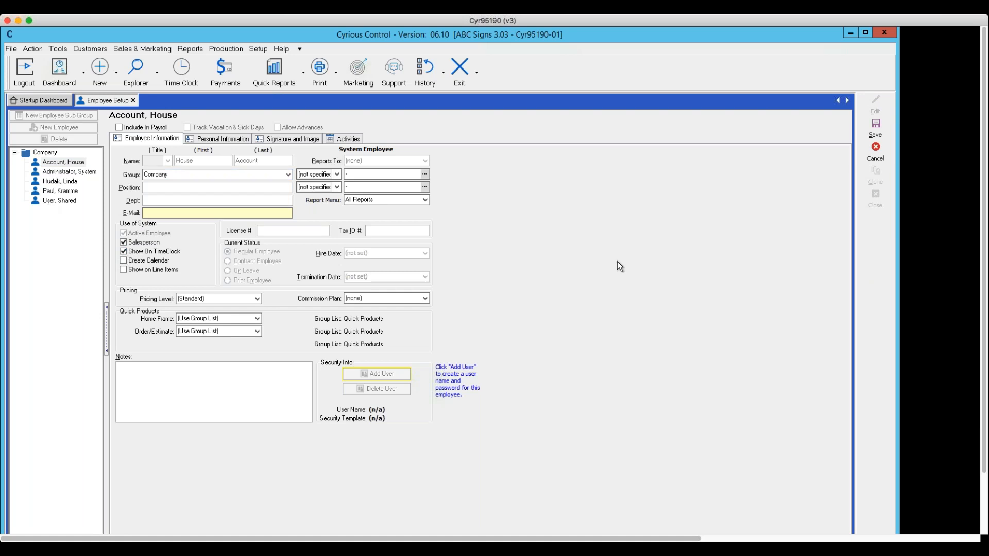
click(876, 136)
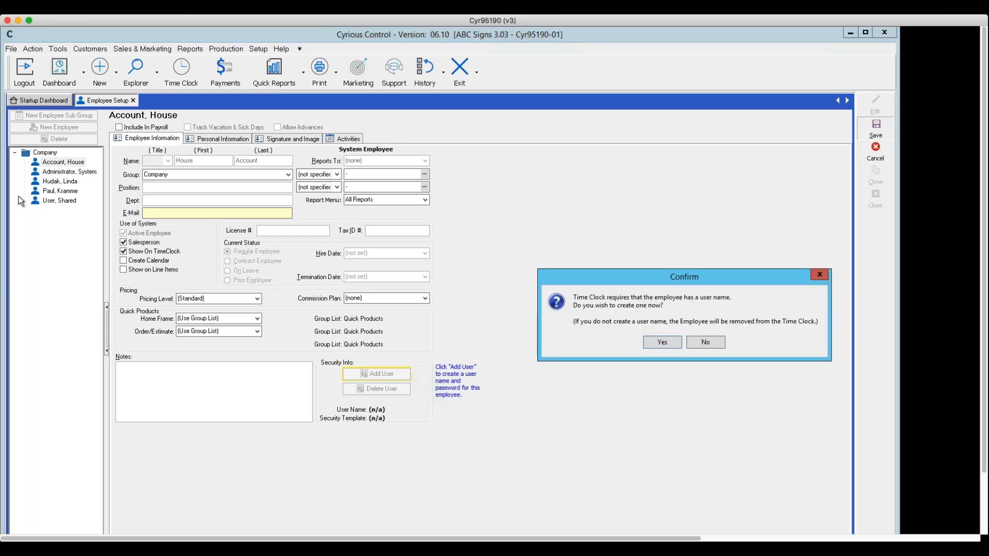
click(670, 341)
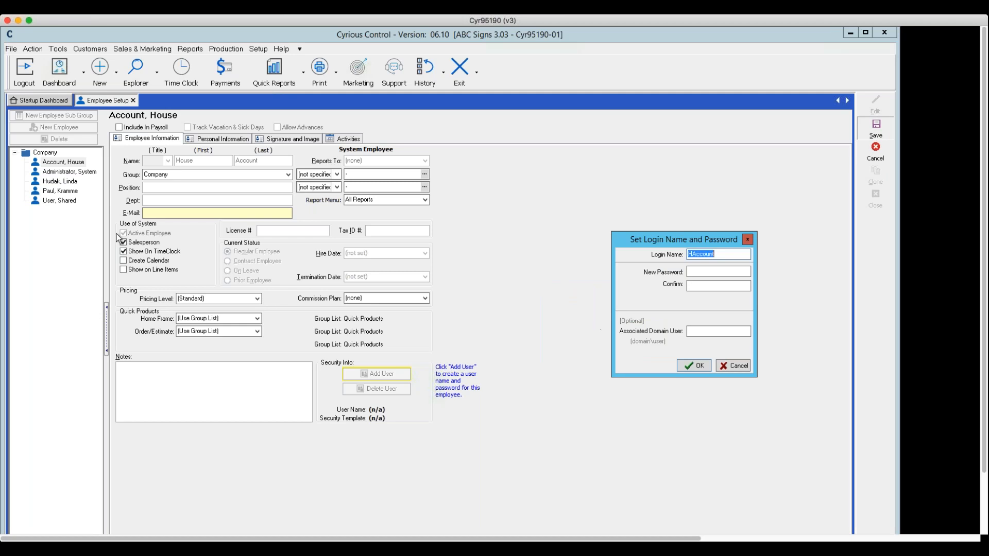
click(740, 369)
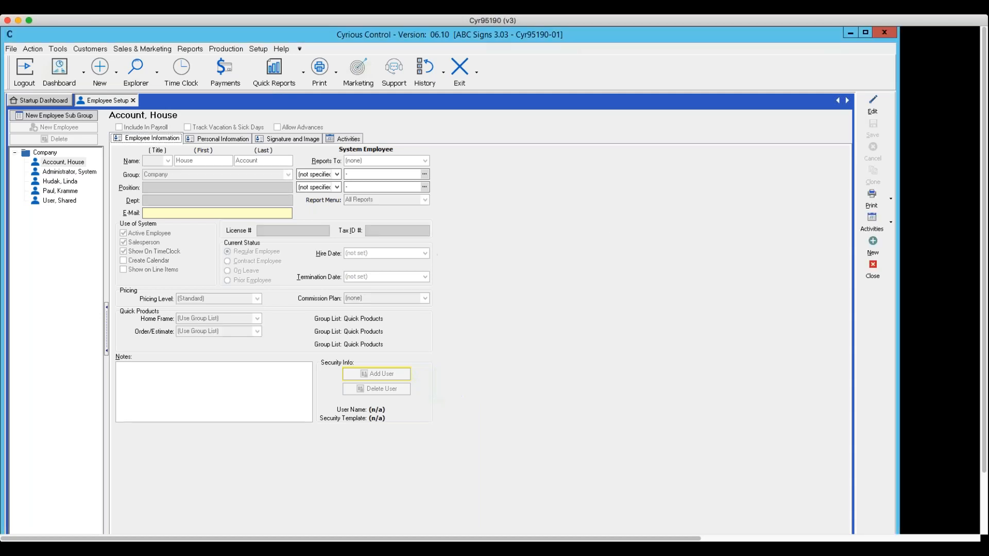
Compare the Show On TimeClock and Create Calendar options of System Administrator and the two employees listed below it, and close Employee Setup.
click(52, 173)
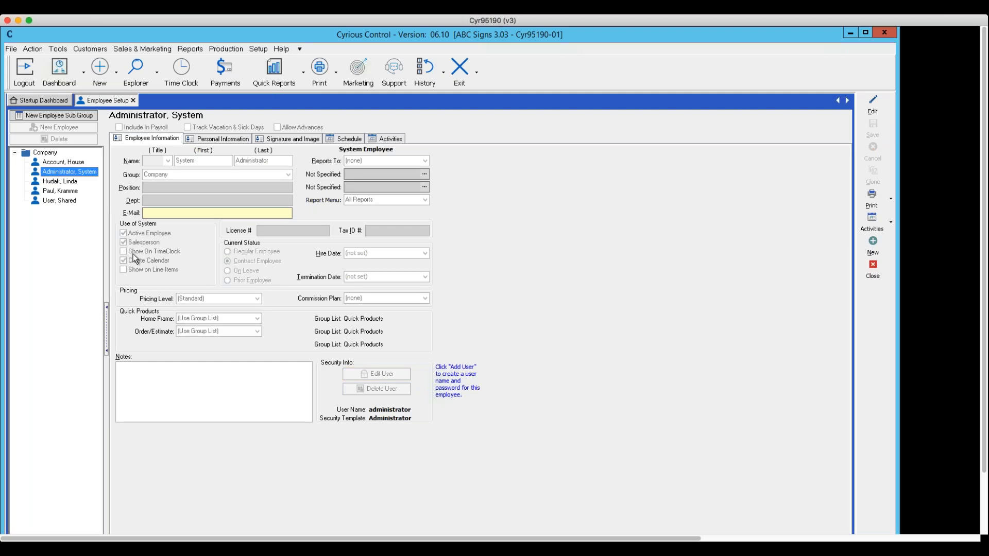
click(56, 182)
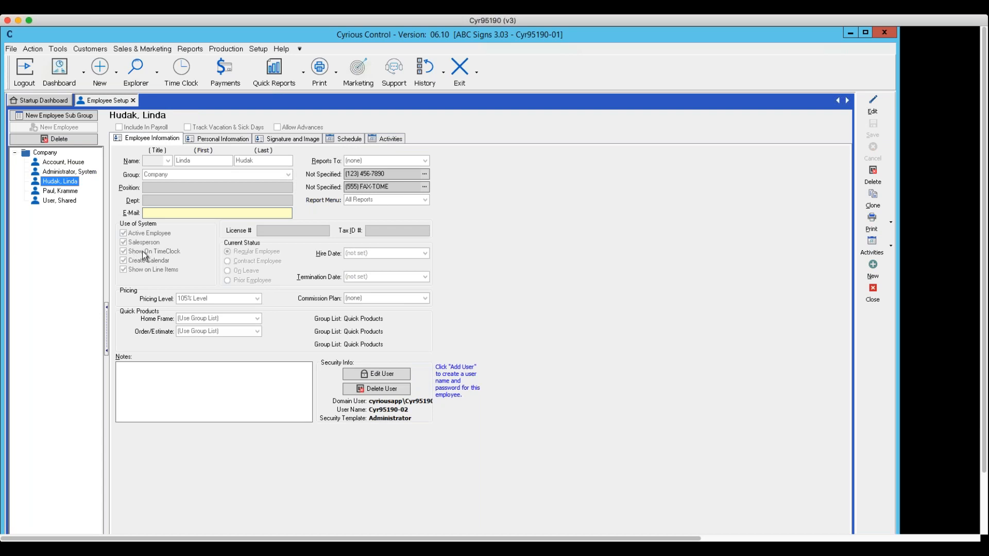
click(53, 192)
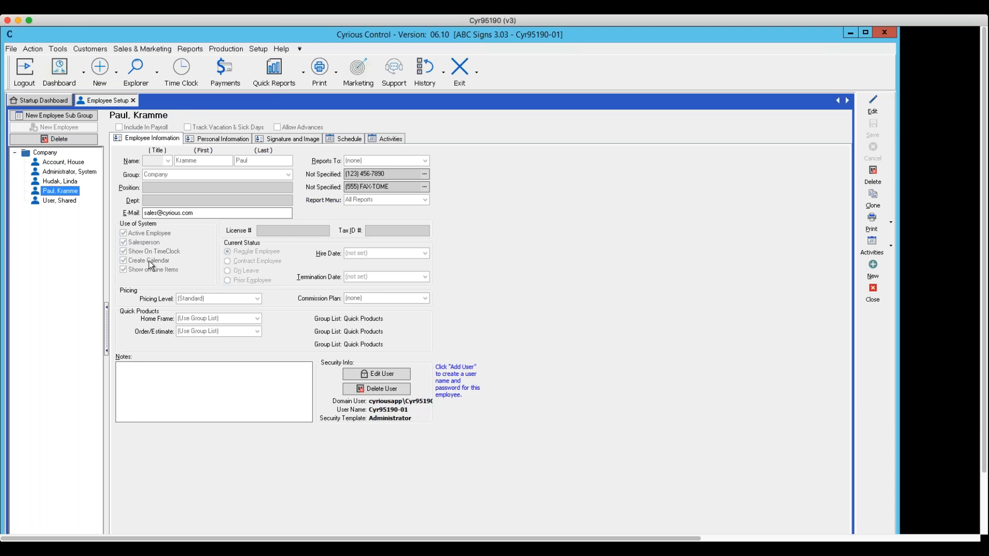
click(57, 182)
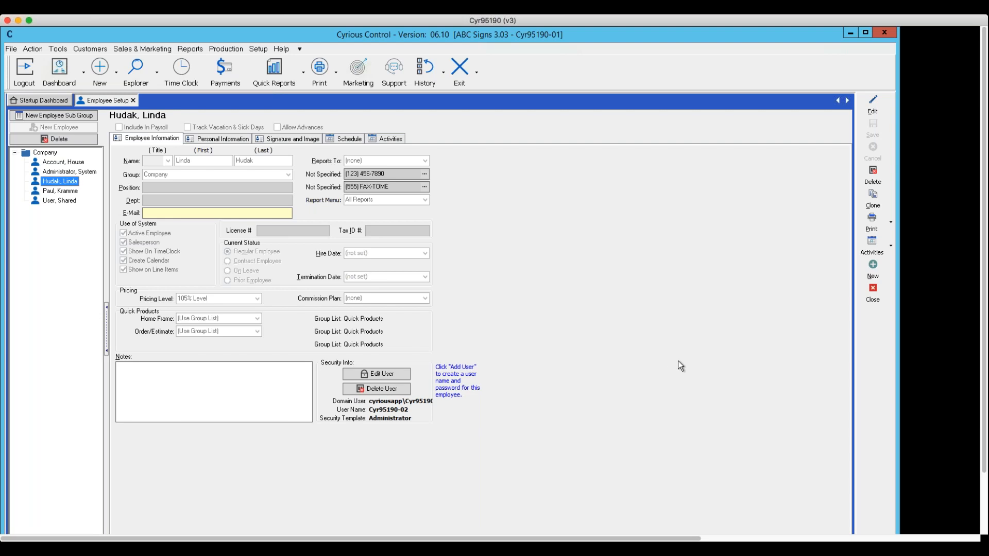
click(872, 294)
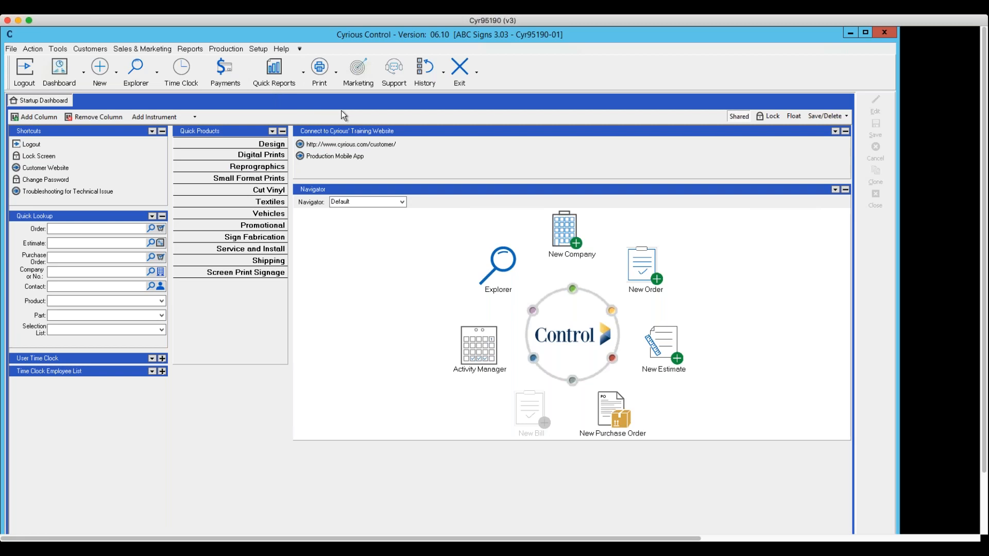
Open System Setup and examine the Marketing and Activity Manager options, including the default activity types.
click(258, 49)
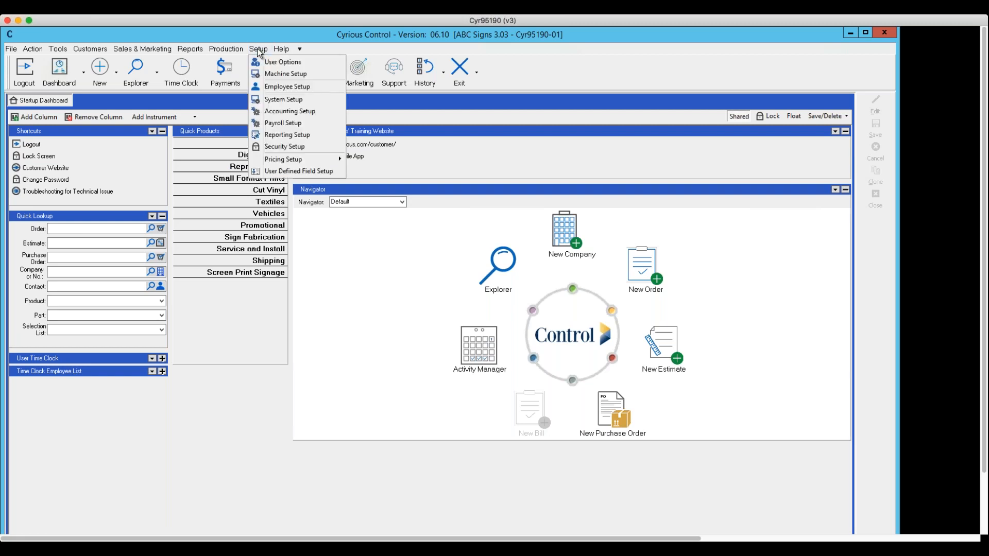
click(277, 102)
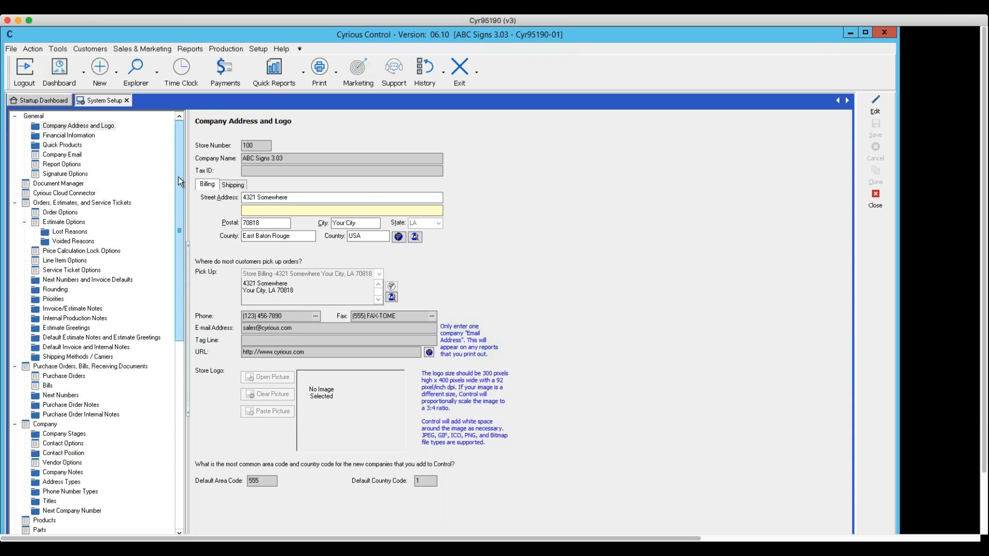
drag(180, 193, 192, 376)
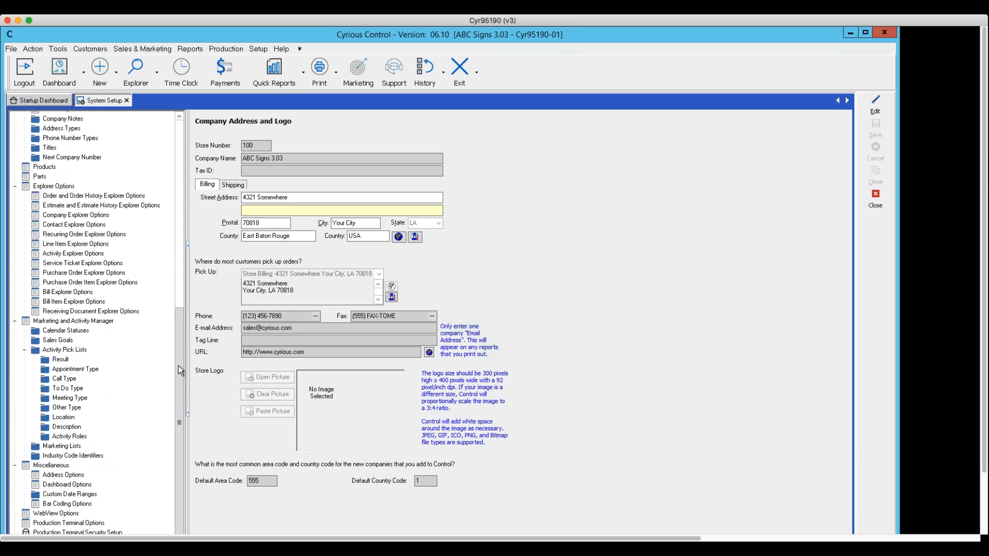
click(61, 321)
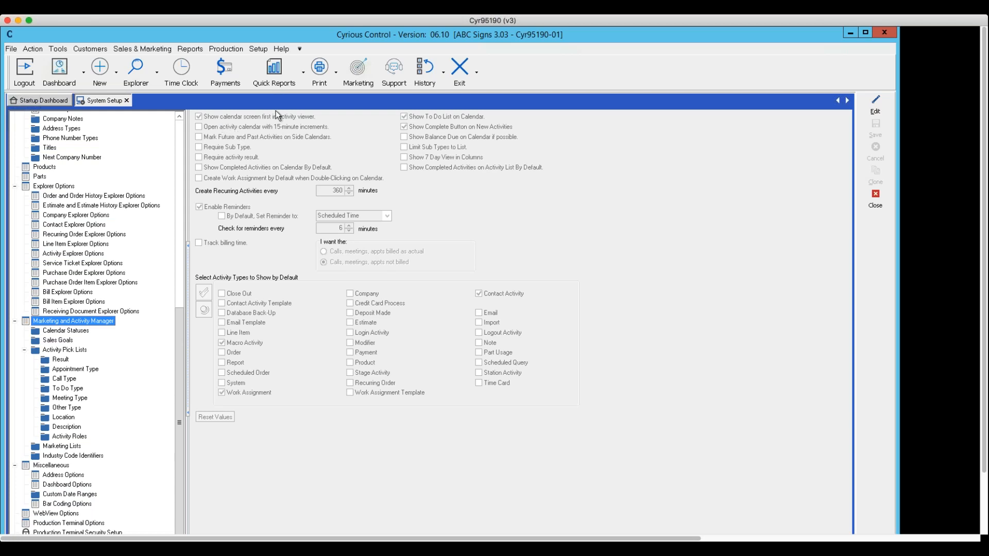
Examine the Activity Manager Options in User Options, and close both User Setup and System Setup.
click(258, 49)
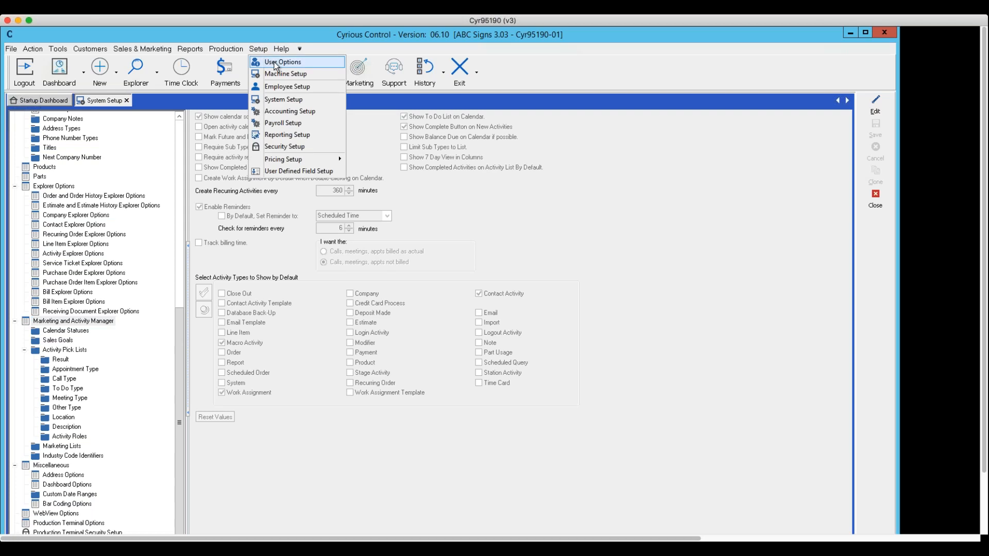
click(275, 62)
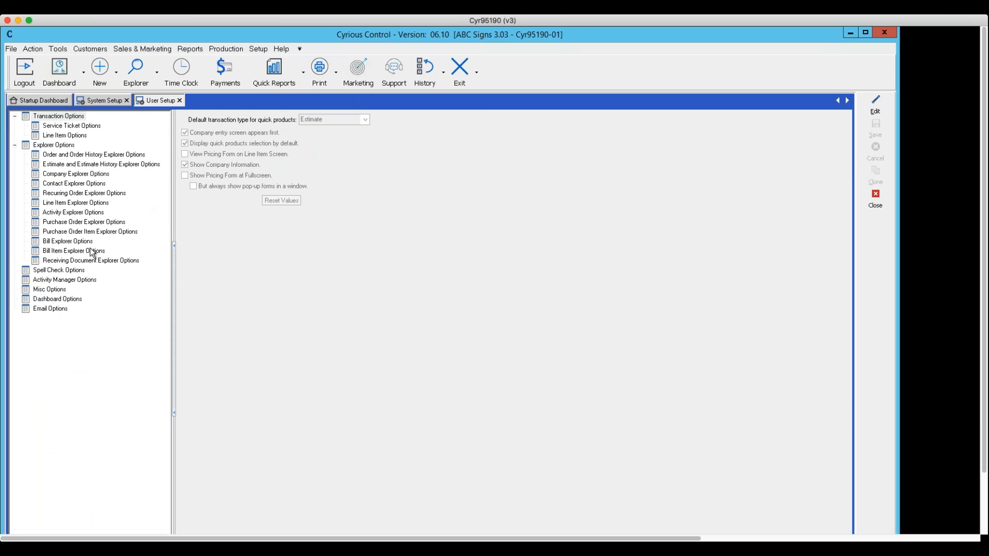
click(42, 281)
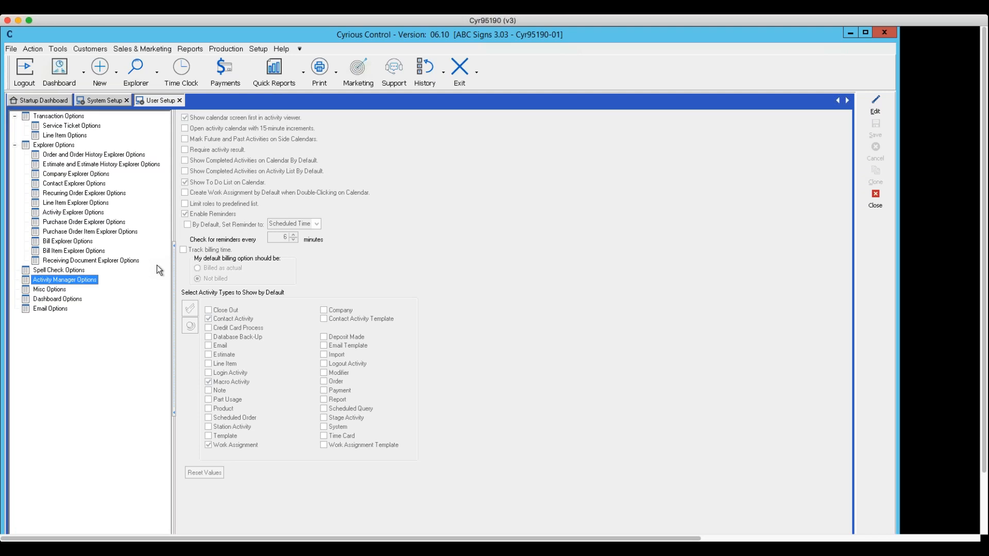
click(876, 205)
click(877, 208)
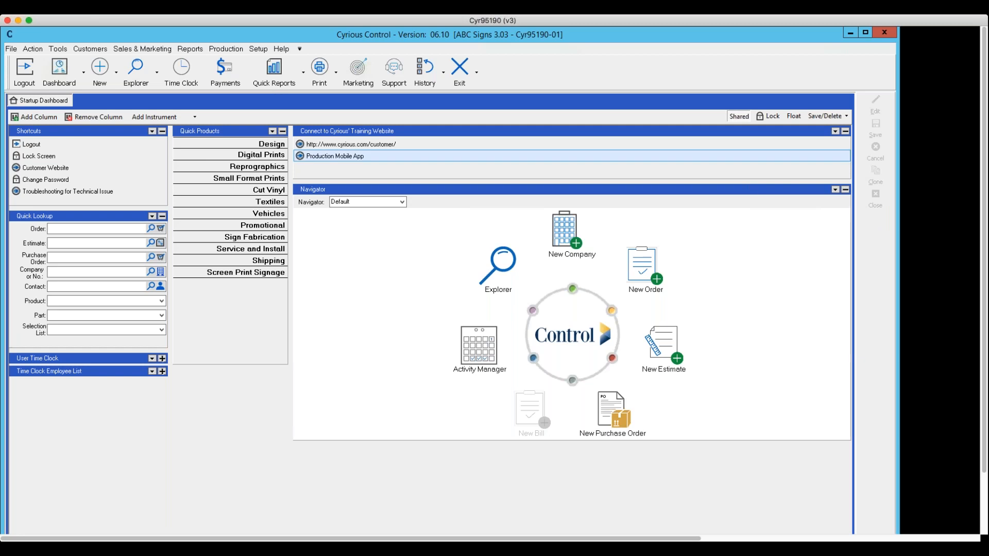
In the Time Clock, set the clocked-in employee's station to General, authorizing it with the employee's password, and close the Time Clock.
click(183, 70)
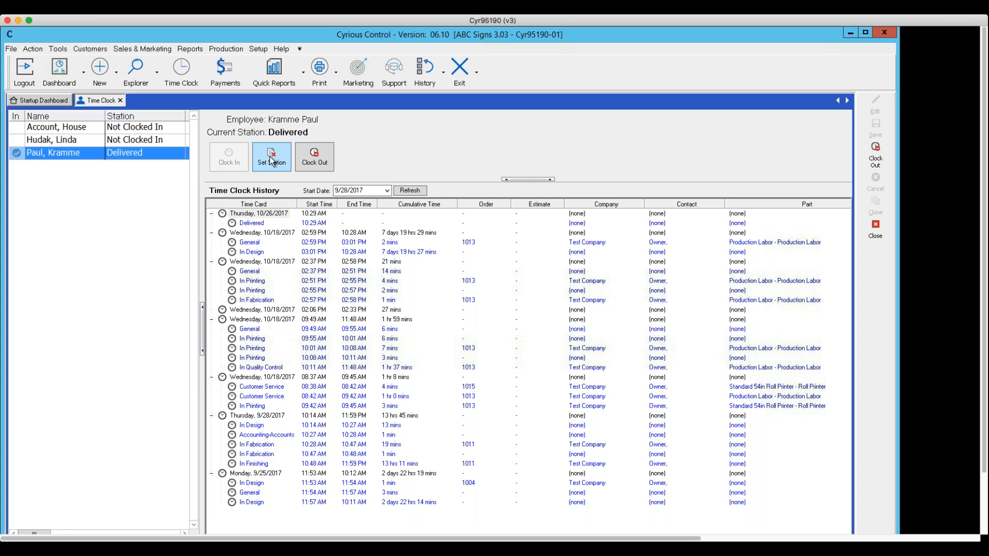
click(273, 162)
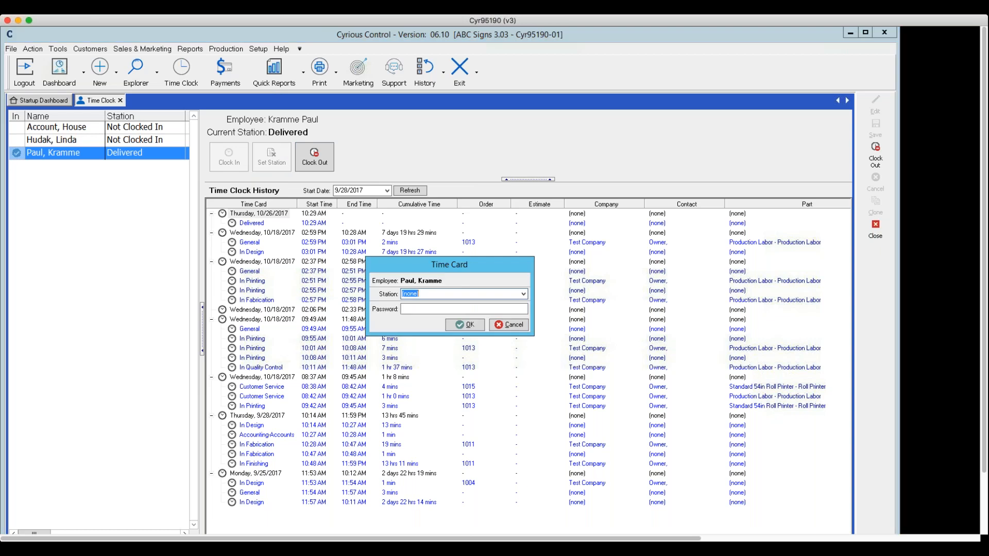
click(524, 294)
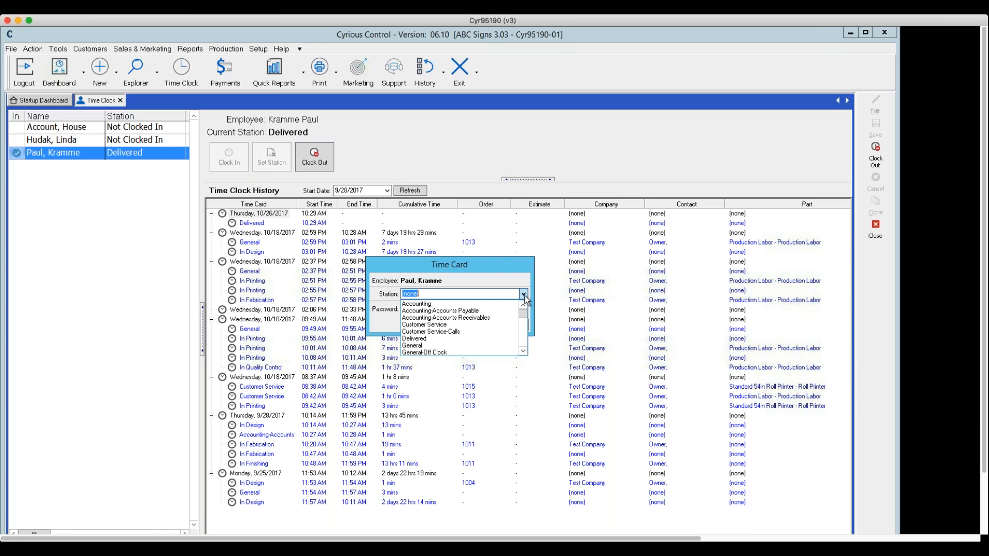
drag(523, 316, 523, 319)
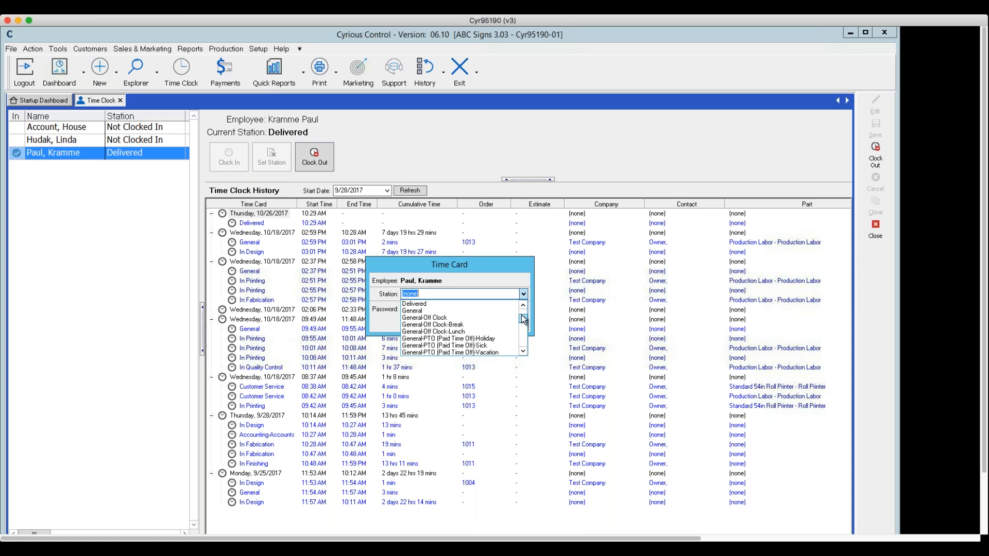
click(417, 311)
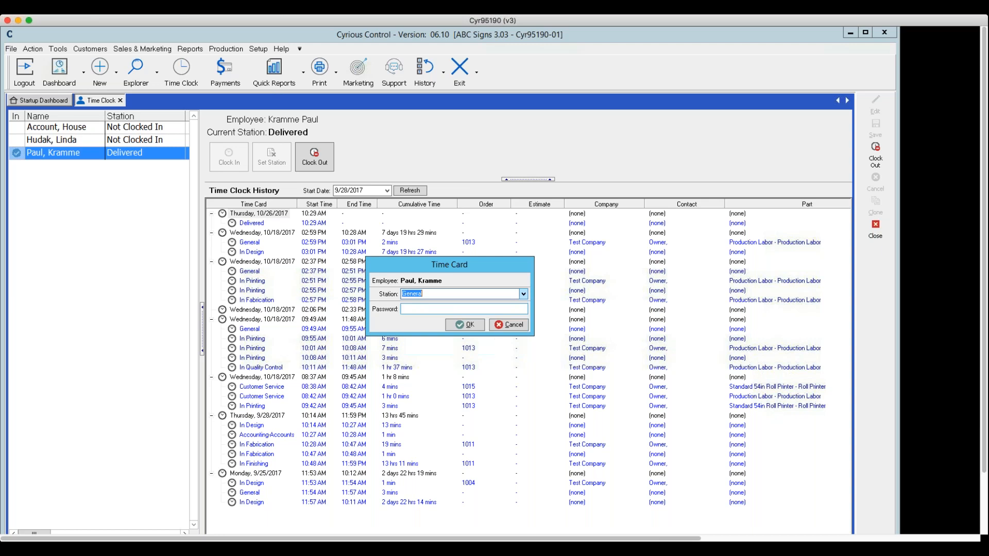
click(415, 307)
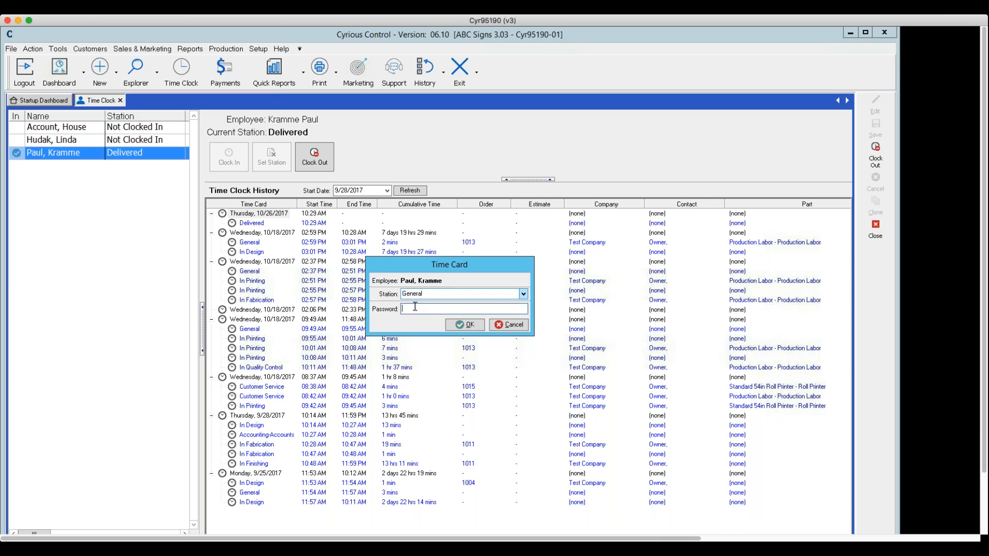
text(********)
click(466, 325)
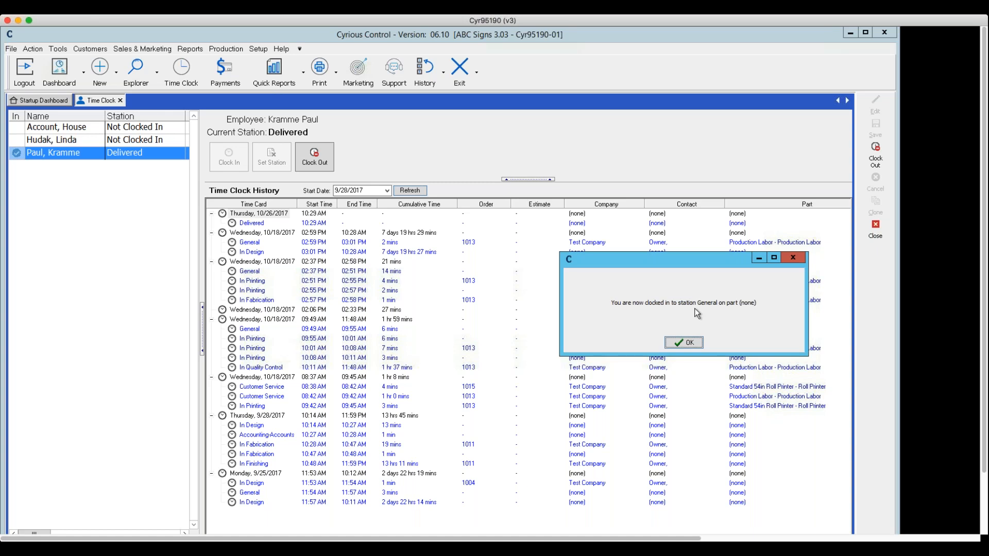
key(Return)
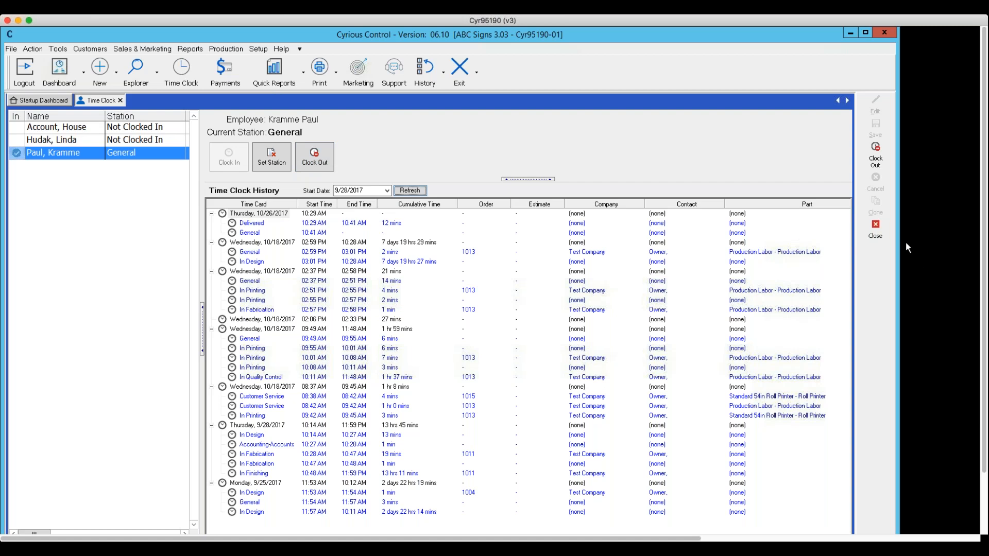
click(875, 229)
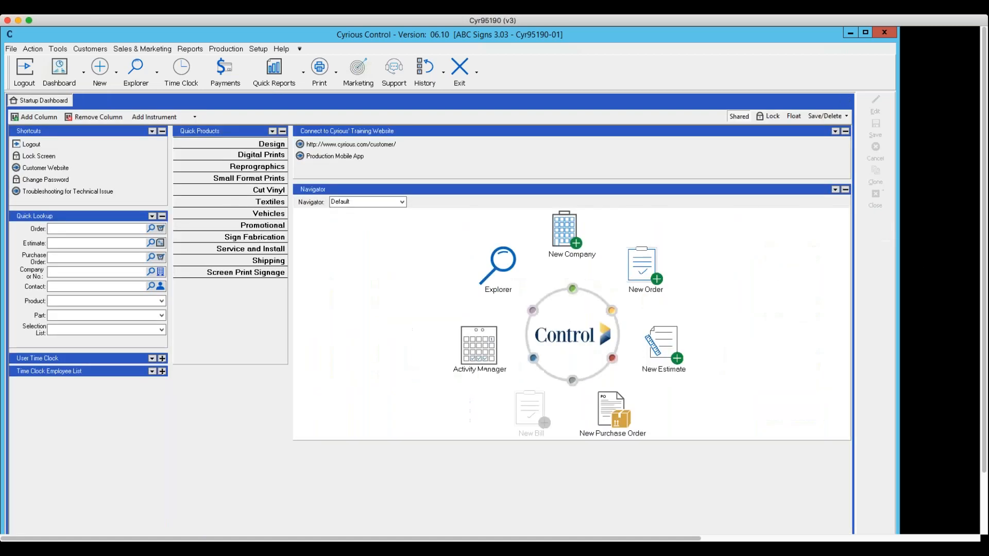
Open the Activity Manager, expand the Cutters equipment calendars, and show the Plotter #2 calendar beside the employee's.
click(141, 49)
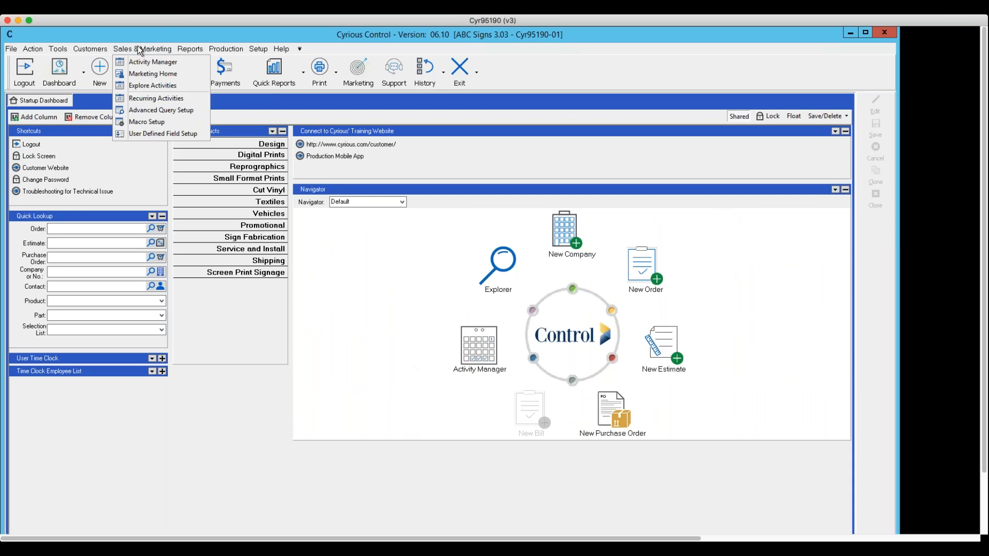
click(153, 62)
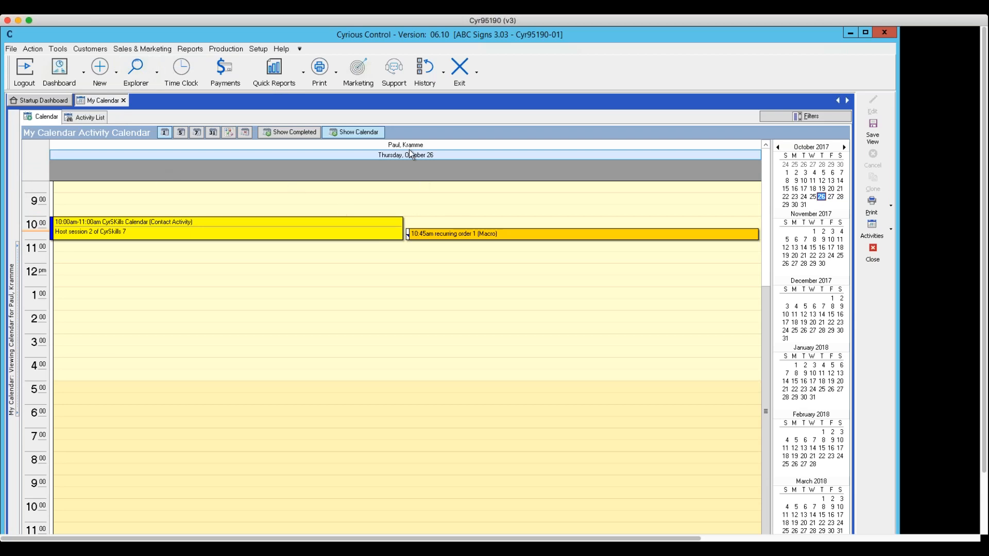
click(18, 310)
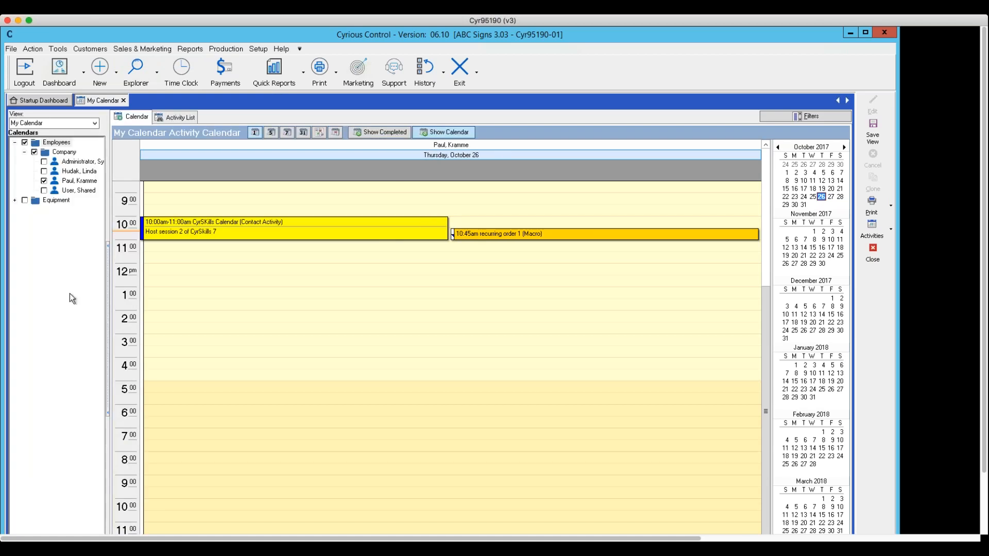
click(16, 201)
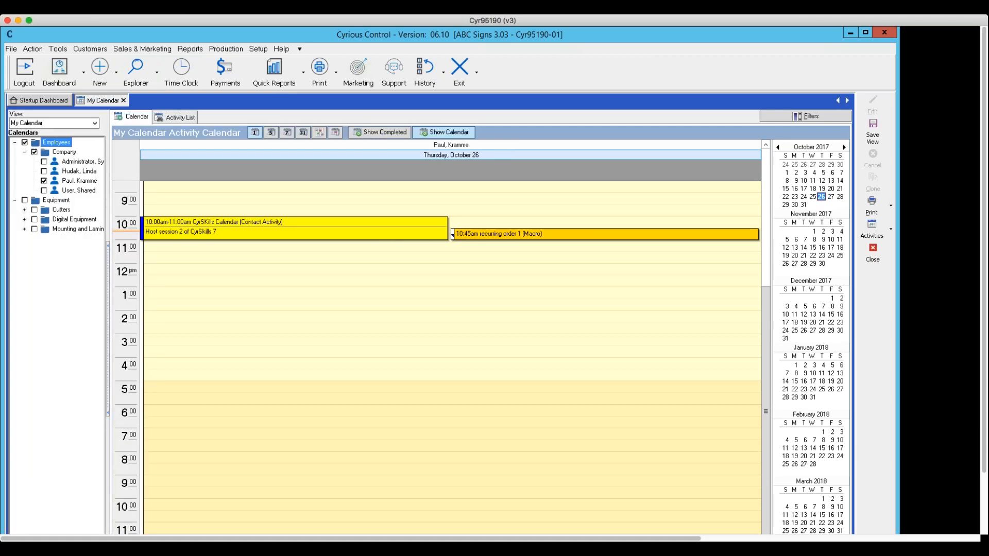
click(25, 210)
click(34, 220)
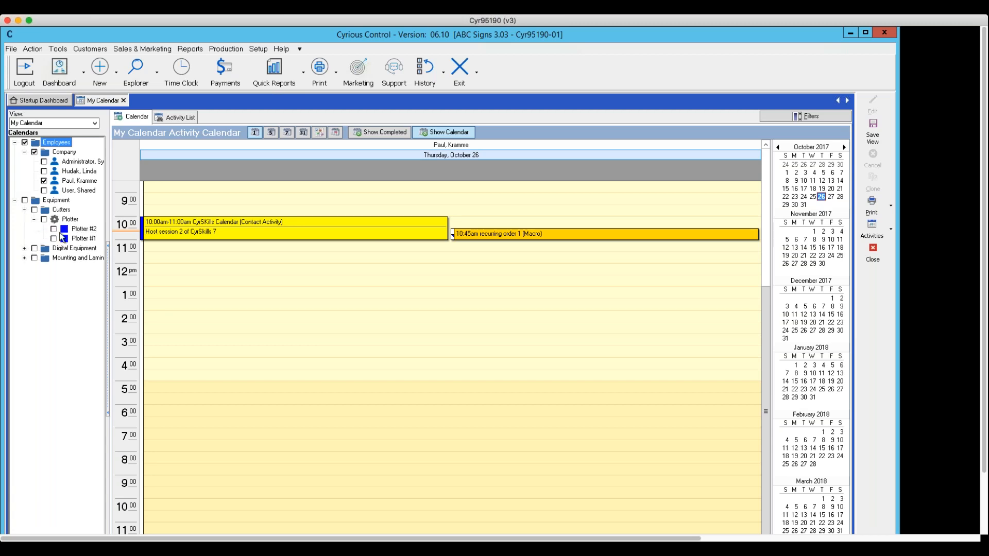
click(53, 230)
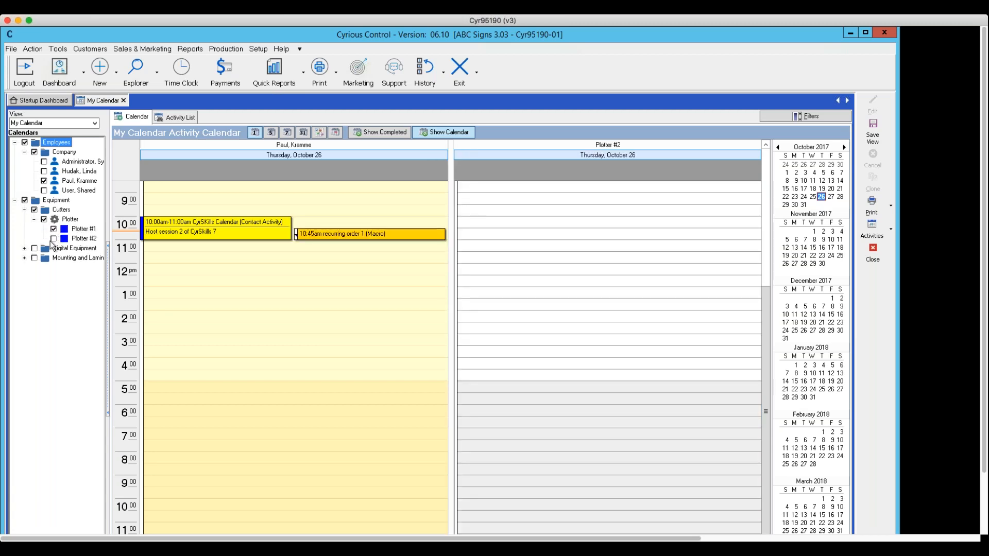
Expand the Digital Equipment calendars down to the individual printers and show the Flatbed 1 and Roll Printer #2 calendars.
click(54, 239)
click(24, 248)
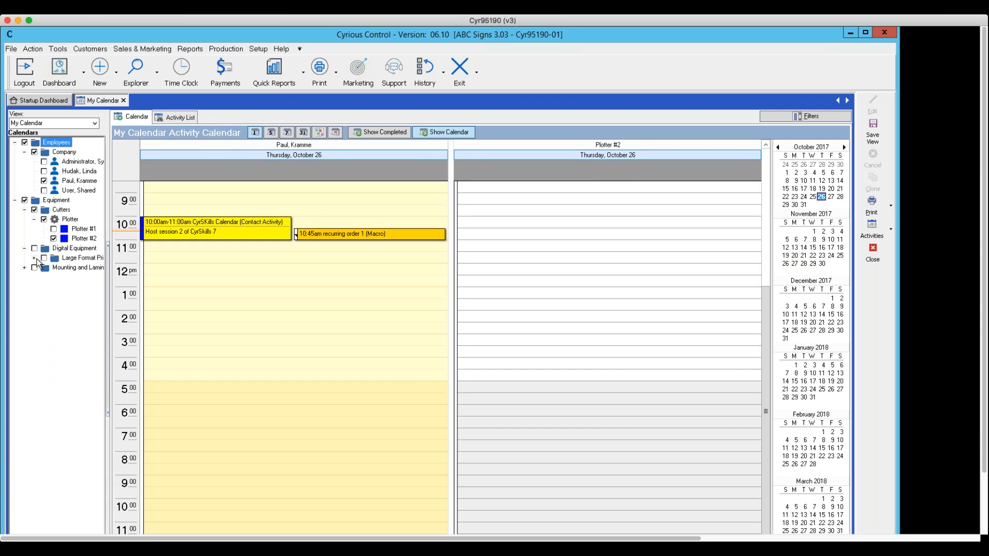
click(34, 258)
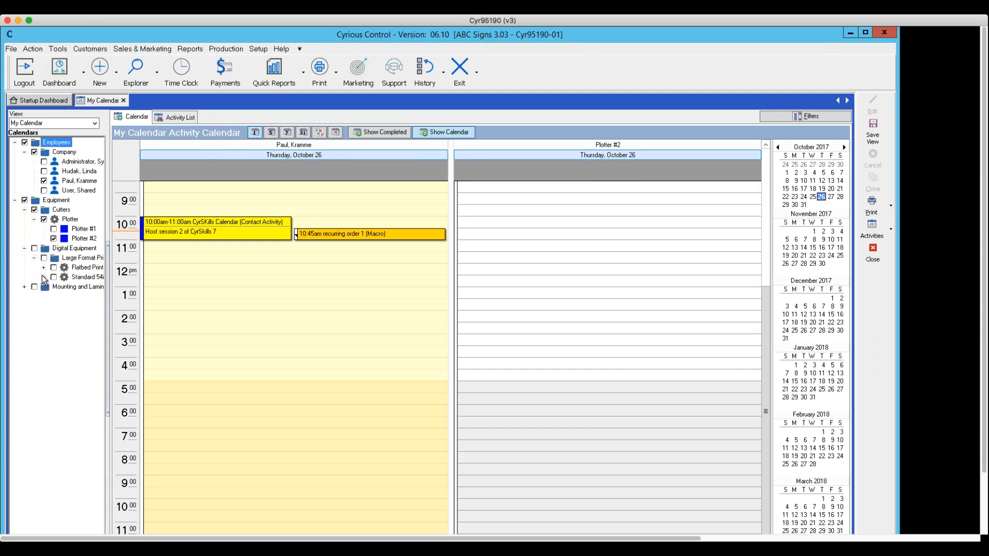
click(44, 278)
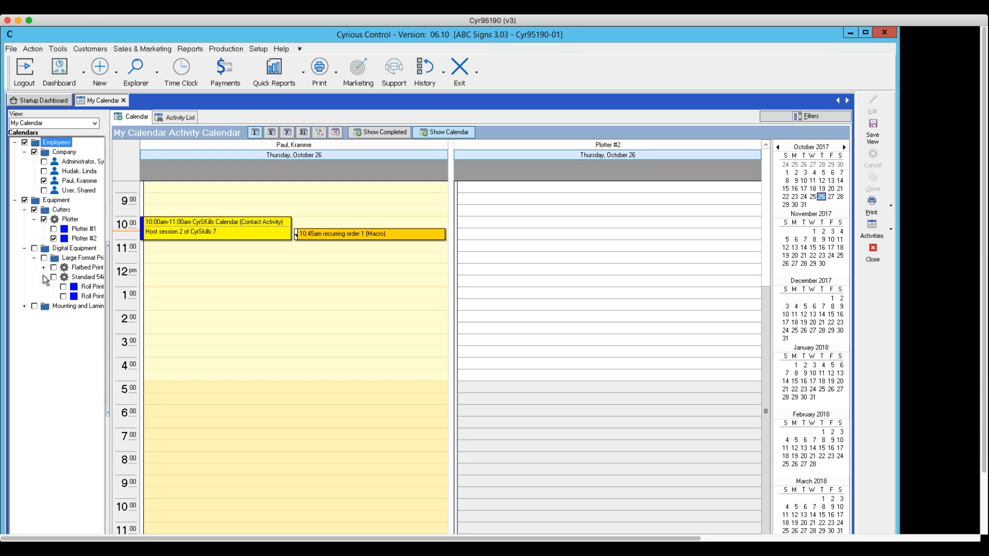
click(44, 267)
click(64, 286)
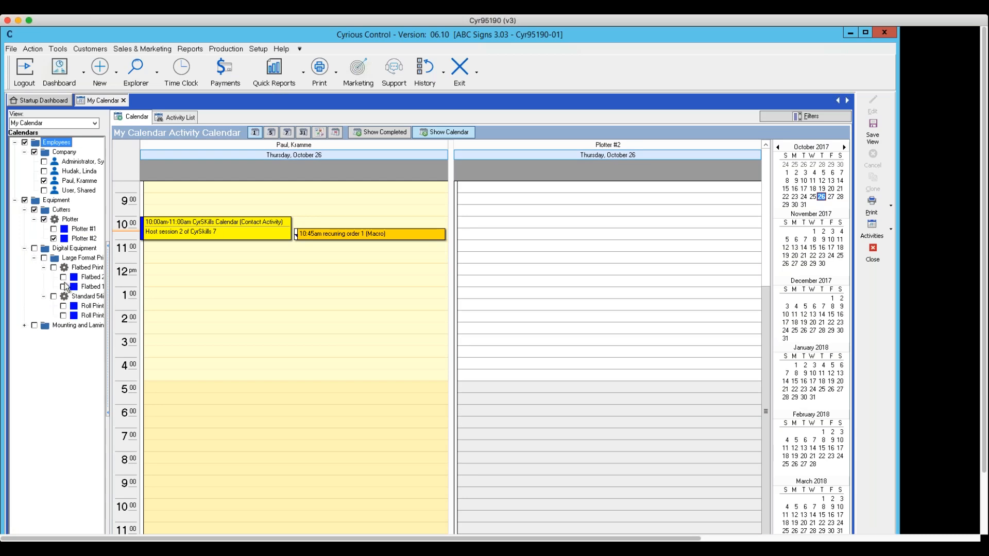
click(63, 315)
Expand the mounting and laminating equipment, show the Laminator #1 calendar, and display October 18, 2017.
click(24, 326)
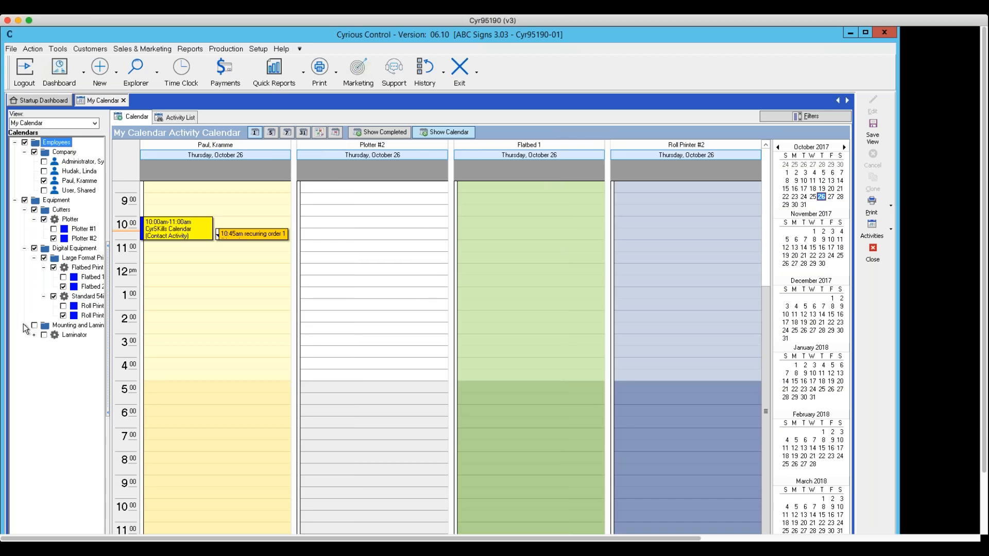
click(35, 335)
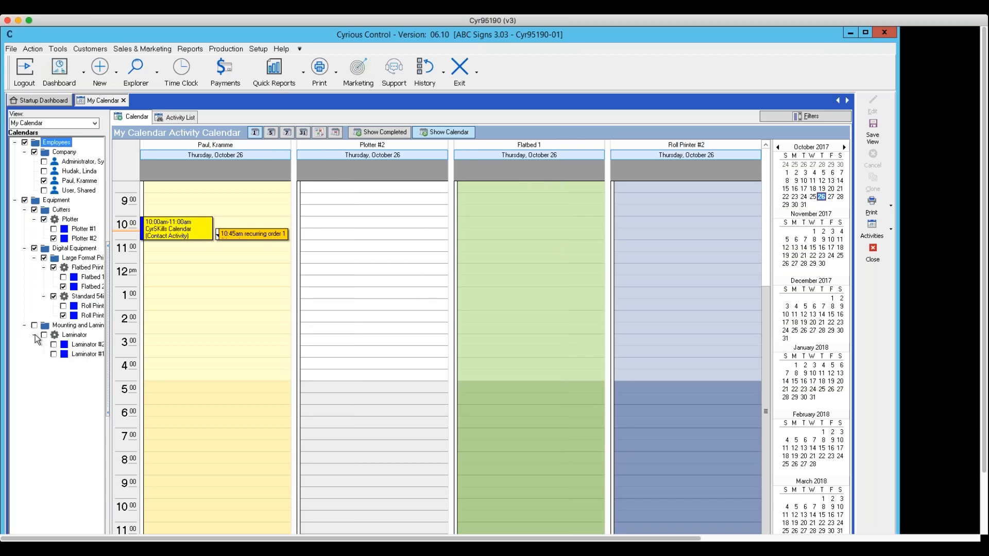
click(55, 355)
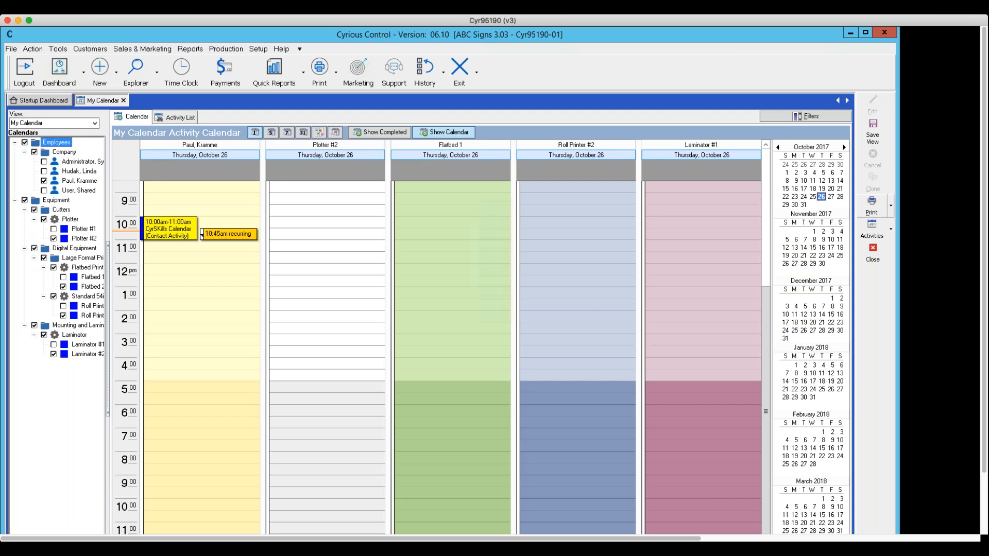
click(812, 189)
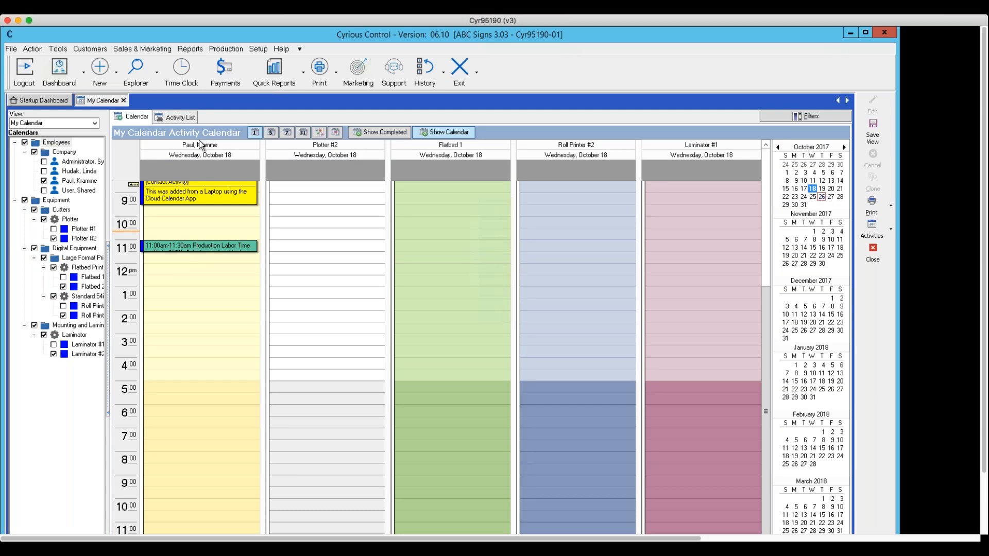
drag(767, 397, 769, 349)
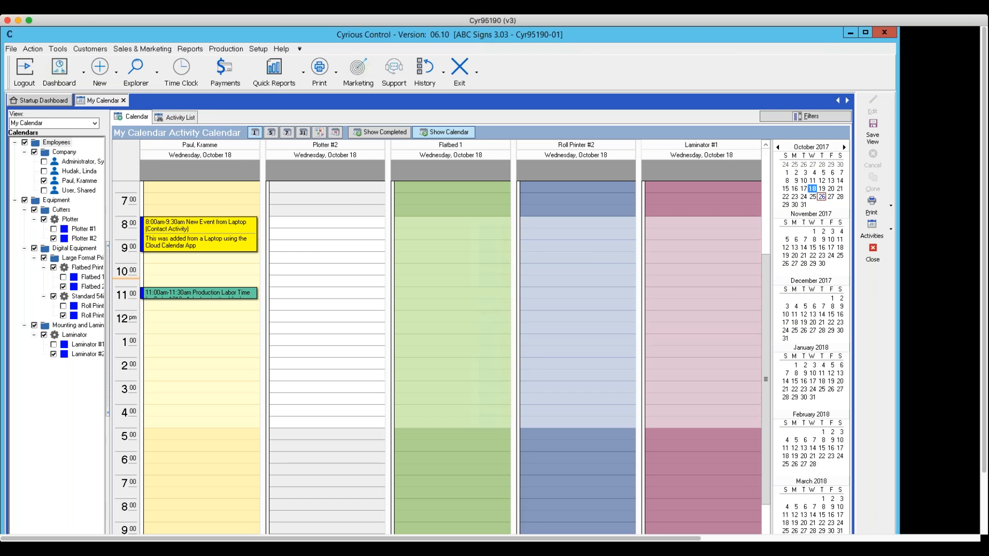
Save the current calendar selection as a view named My Production Calendar View.
click(869, 129)
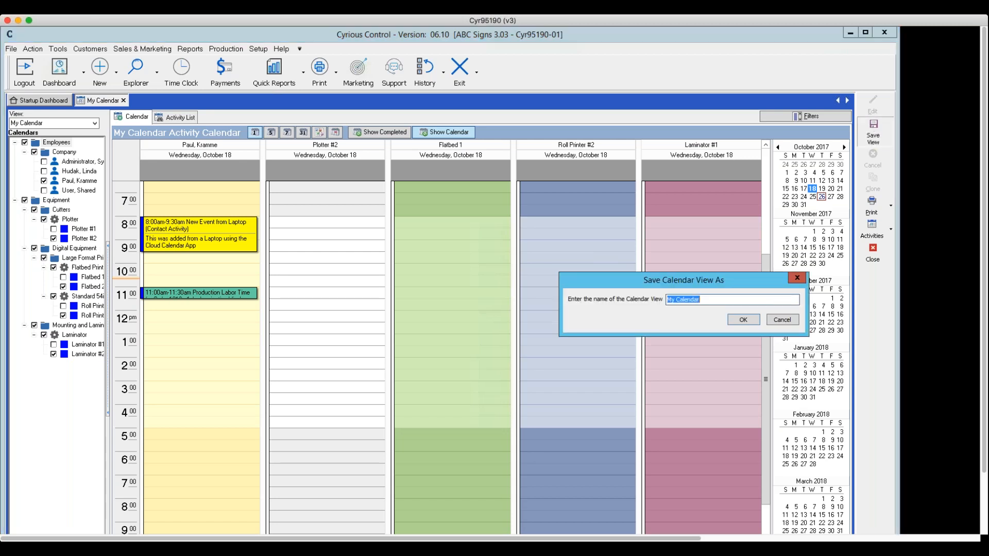
drag(718, 300, 619, 294)
text(My Production Calendar View)
click(743, 320)
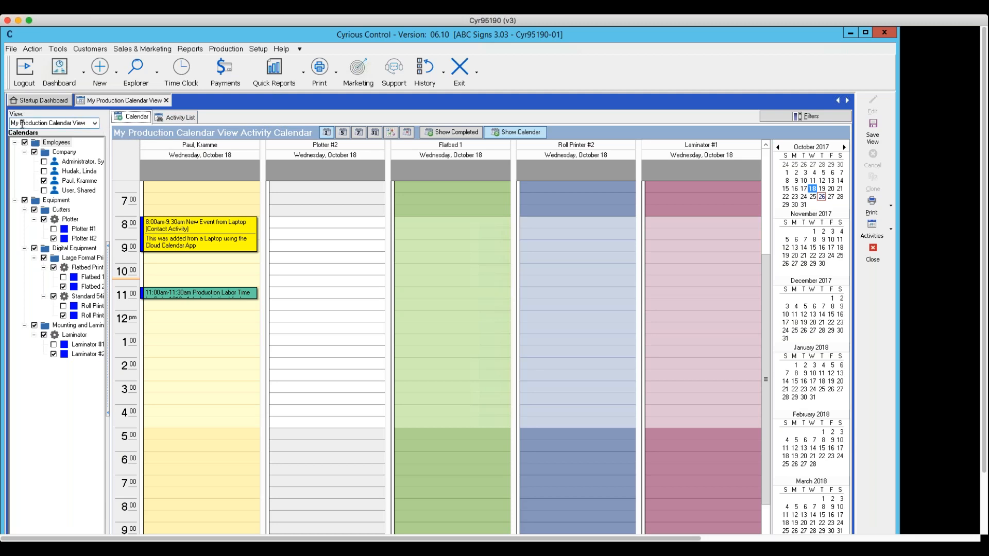
Look at the saved My Production Calendars view and return to My Production Calendar View.
click(94, 123)
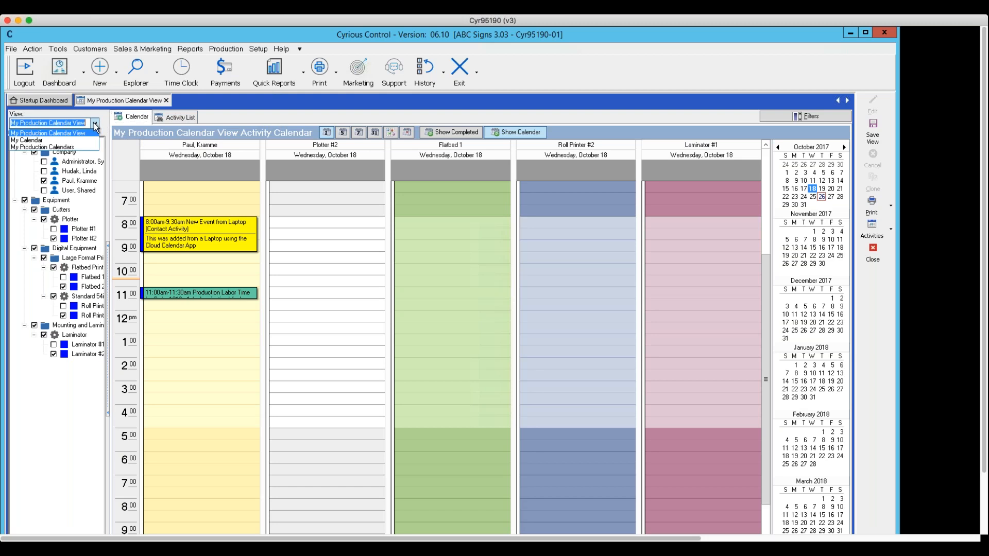
click(52, 147)
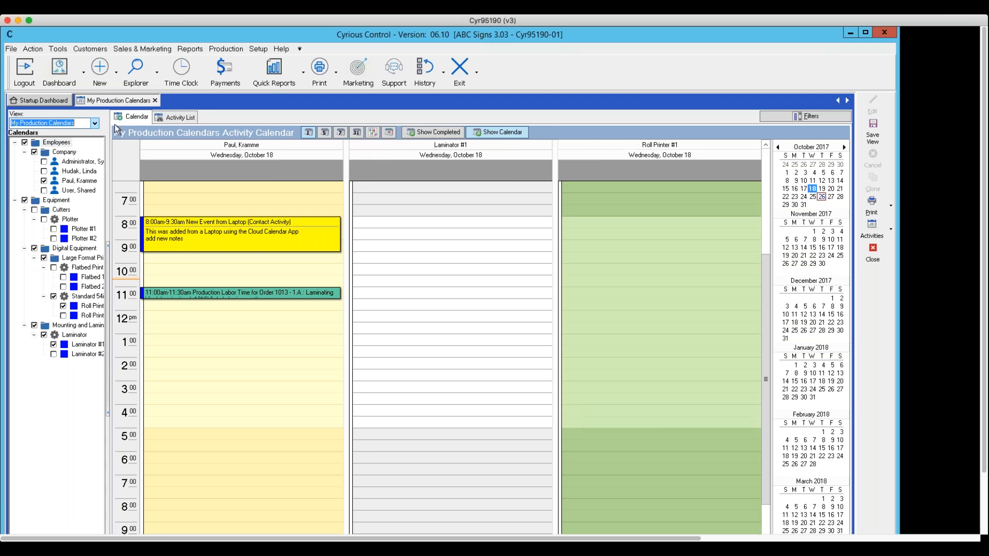
click(95, 122)
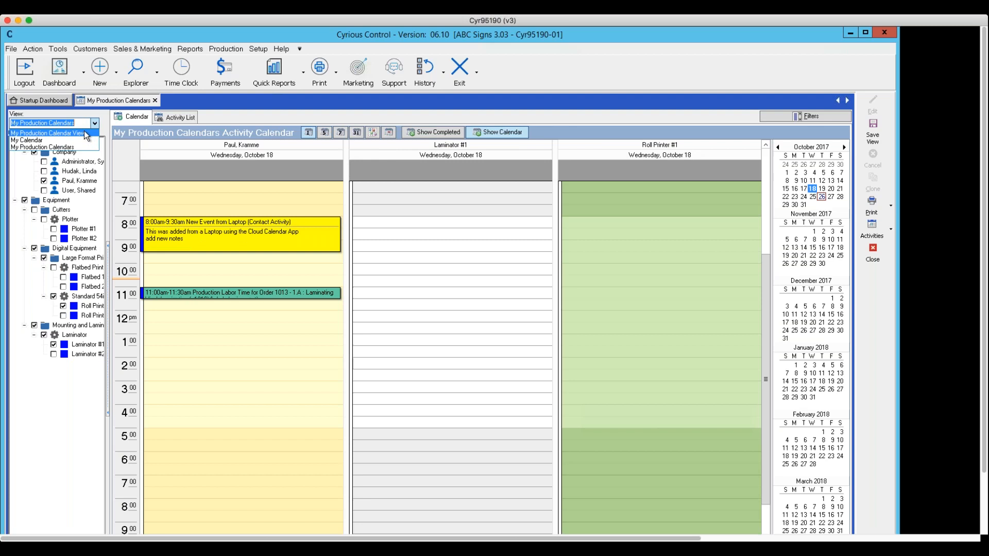
click(86, 133)
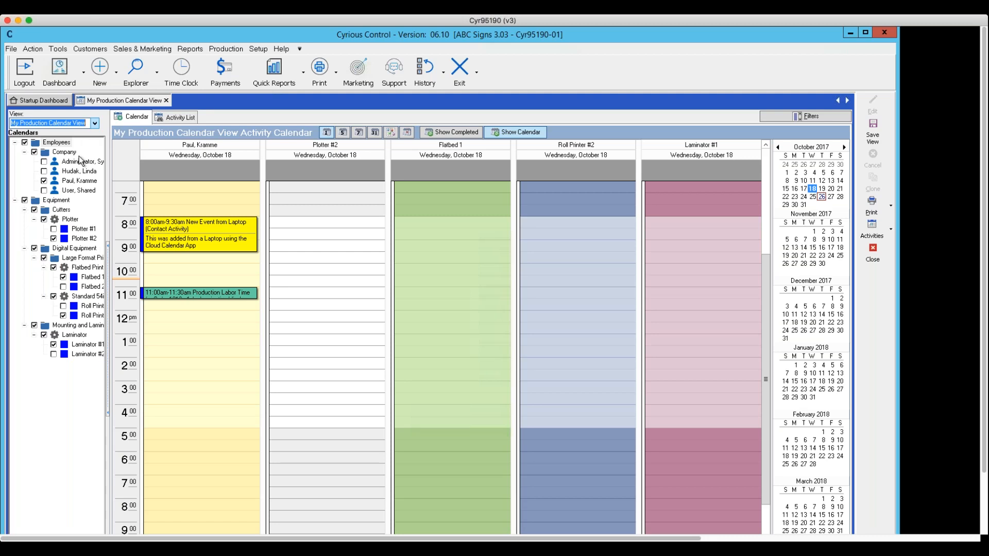
Clock the employee onto the 11:00 AM laminating work assignment at the In Printing station, authorizing it with the employee's password, and save the assignment.
double_click(192, 297)
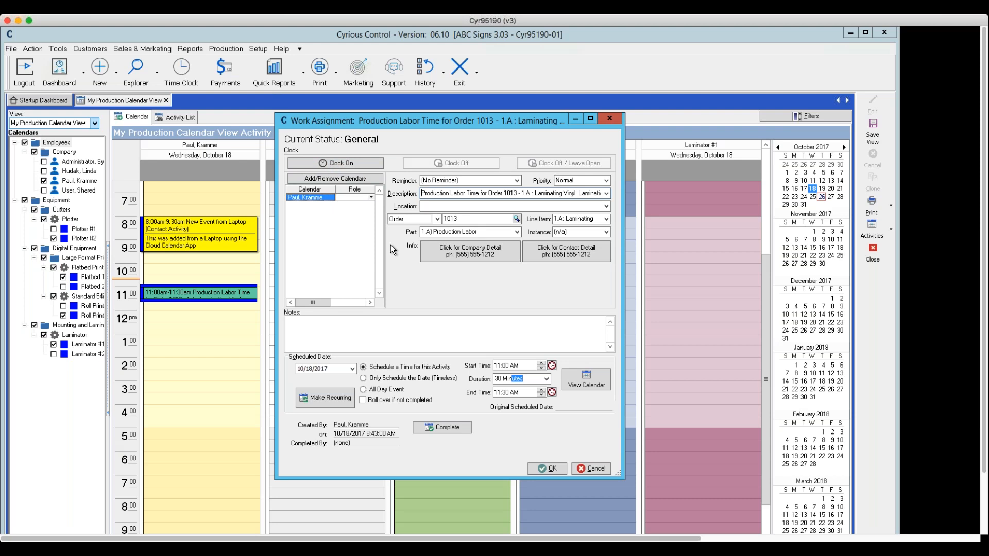
click(323, 164)
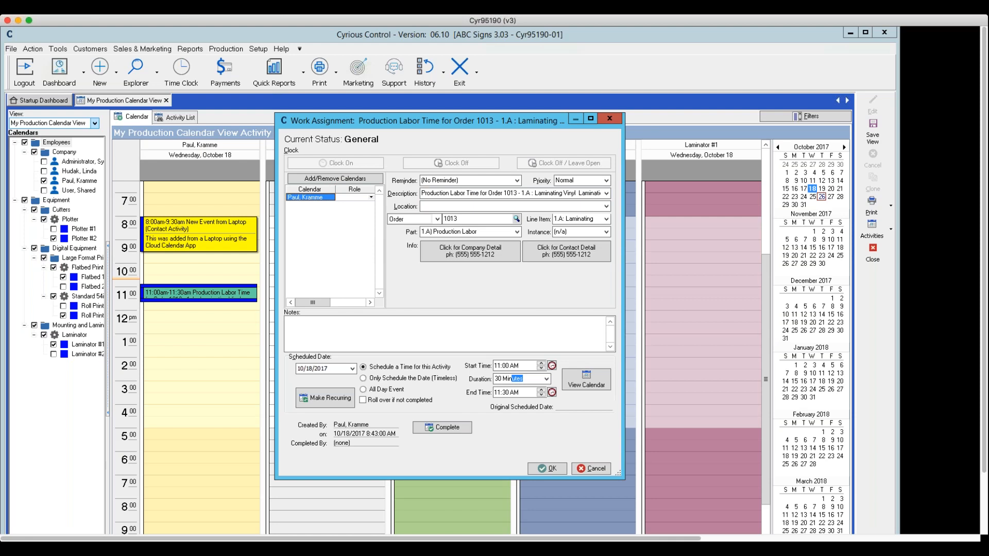
click(322, 180)
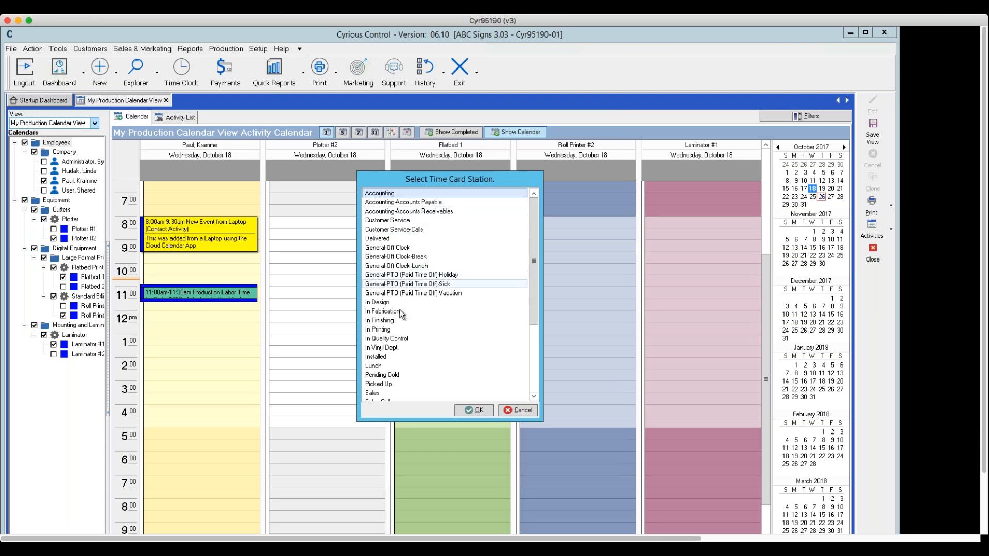
click(375, 331)
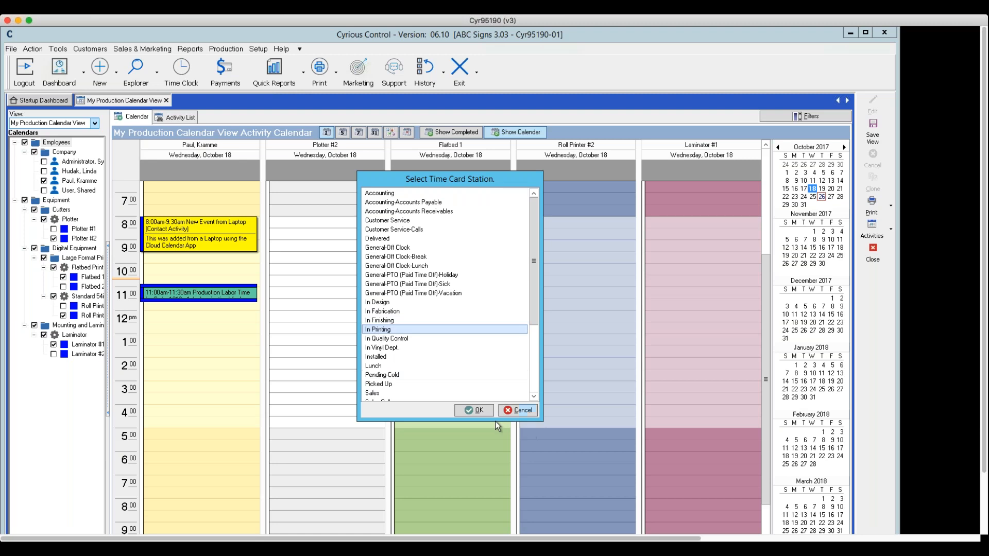
click(475, 413)
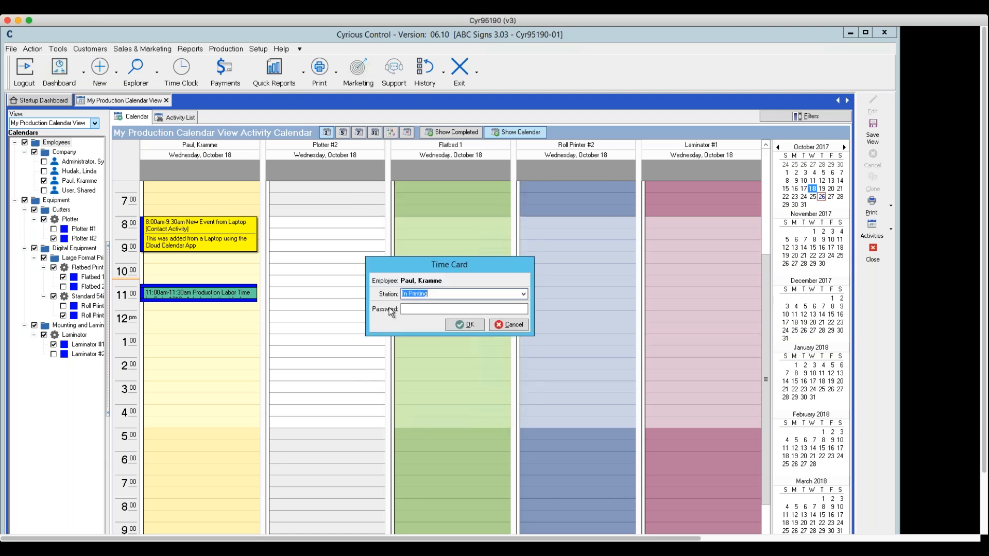
click(418, 308)
text(password)
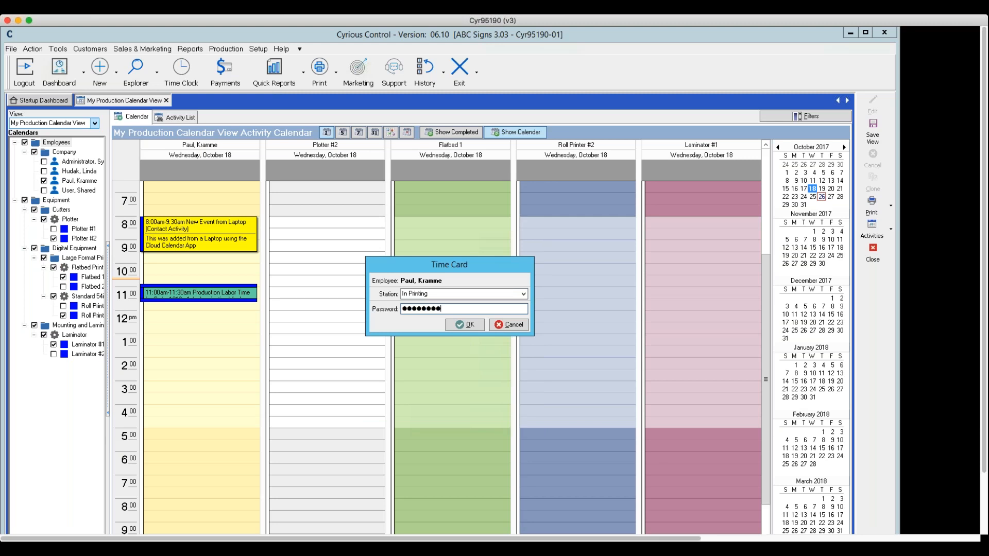
click(460, 323)
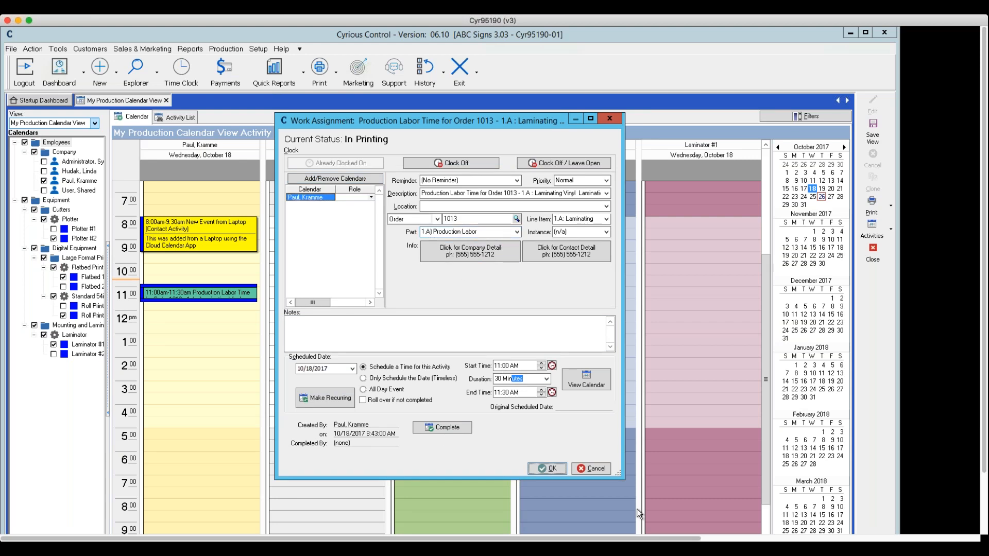
click(547, 469)
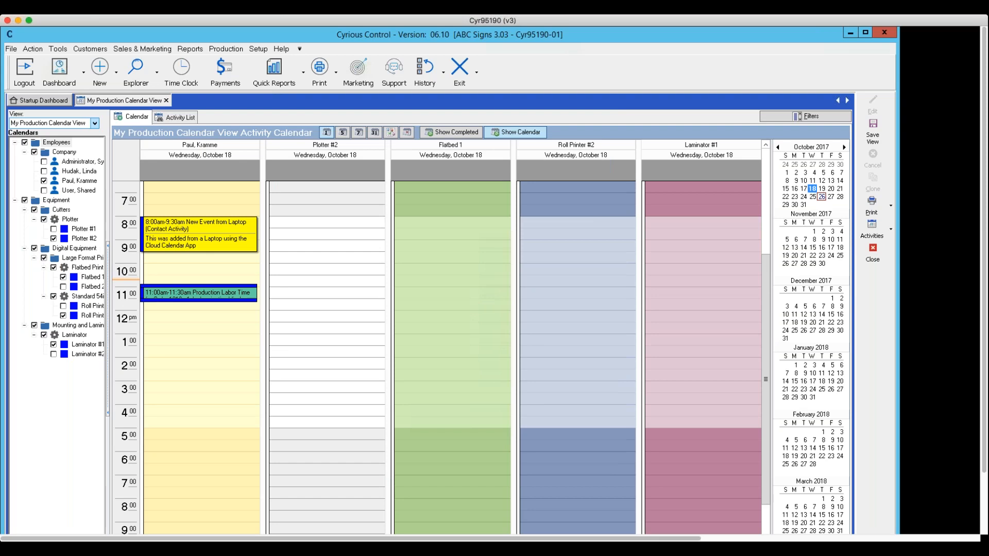
Try to clock off the 11:00 AM work assignment while leaving it open, and mark it complete without a result.
double_click(251, 295)
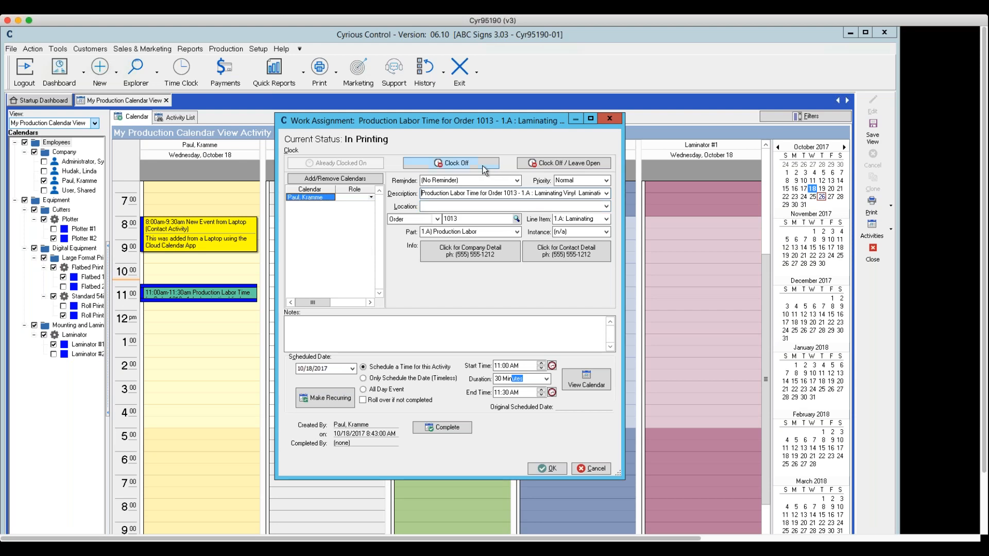
click(541, 167)
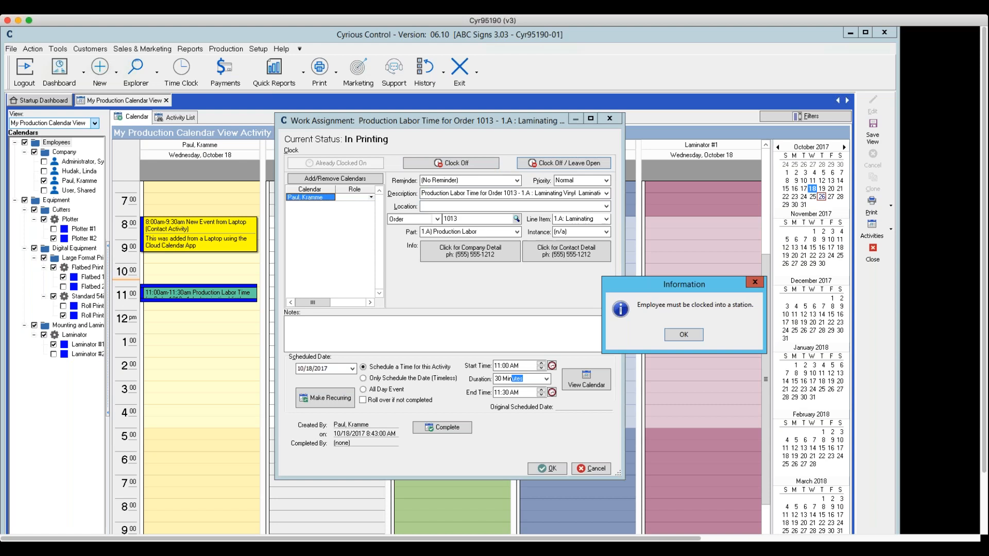
click(675, 335)
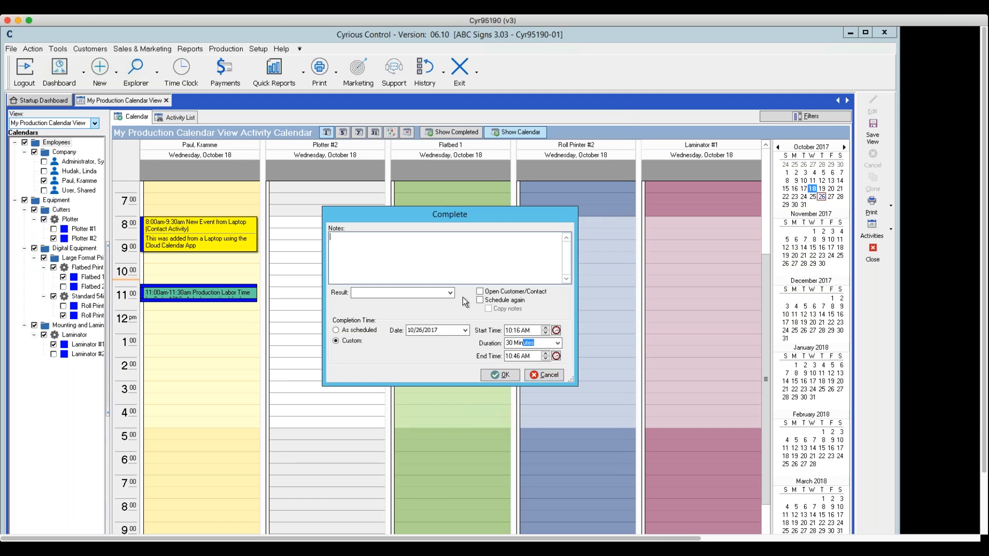
click(449, 293)
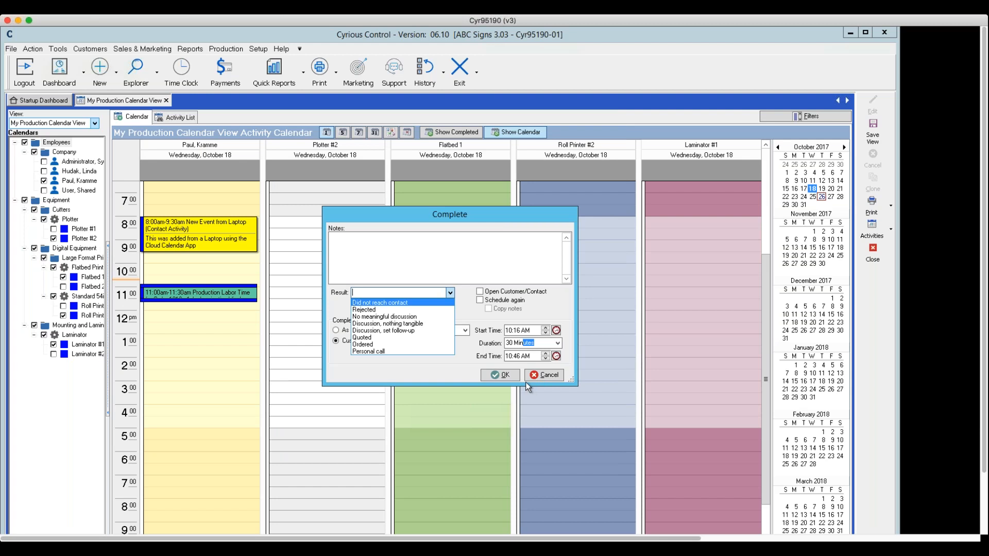
click(541, 373)
click(510, 376)
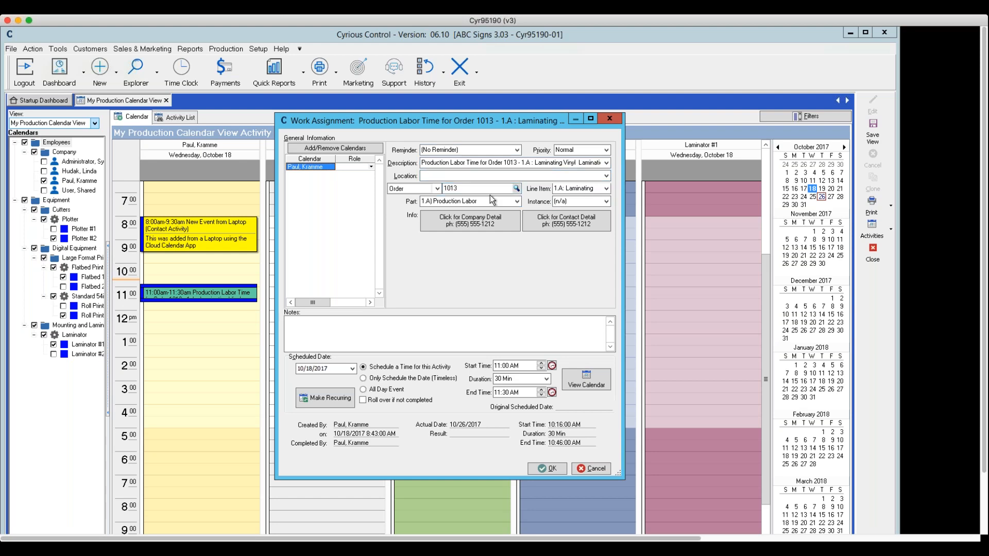
click(605, 201)
click(547, 468)
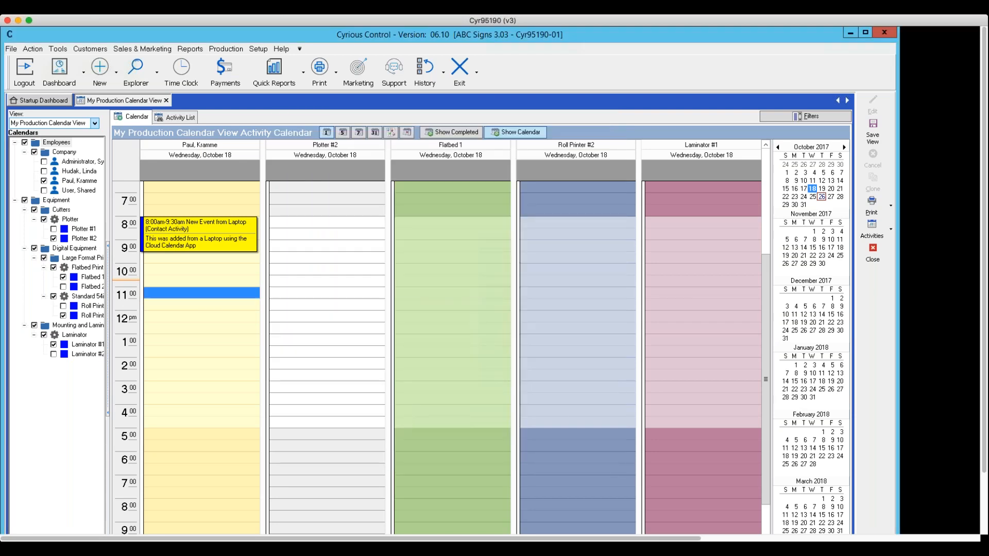
Save a blank 11:00 to 11:30 AM call on all displayed calendars, and show completed activities.
double_click(258, 290)
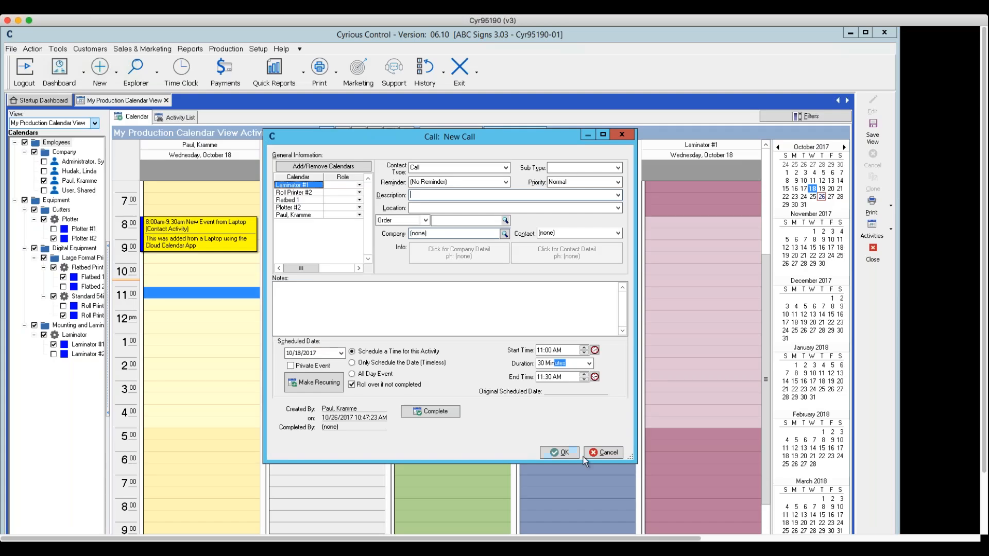
click(564, 454)
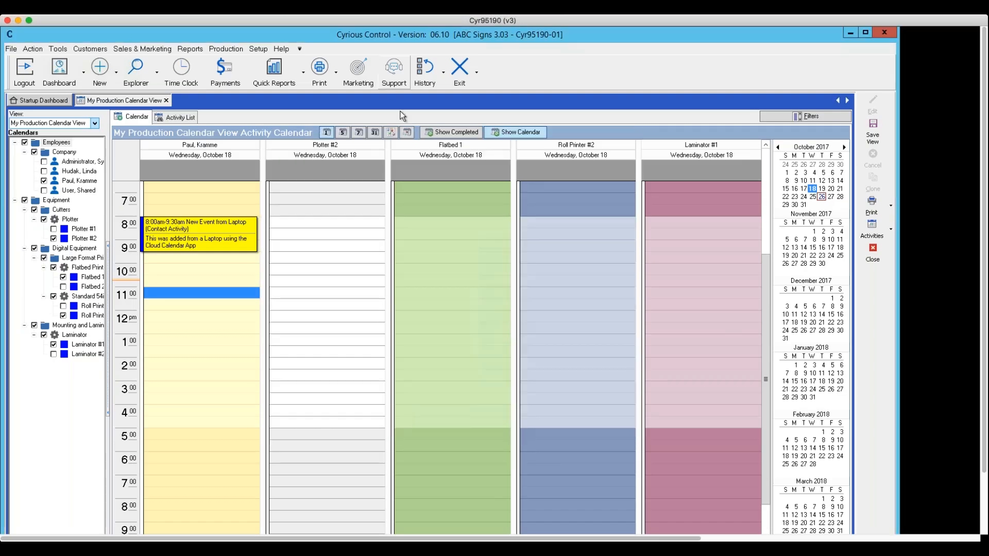
click(453, 133)
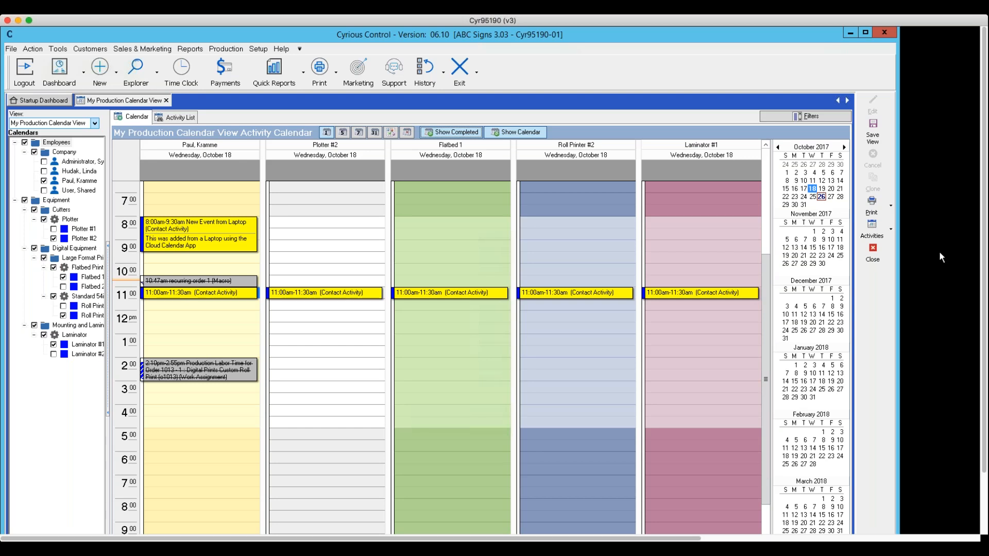
Close My Production Calendar View, and switch to Internet Explorer to close its open MSN page.
click(872, 255)
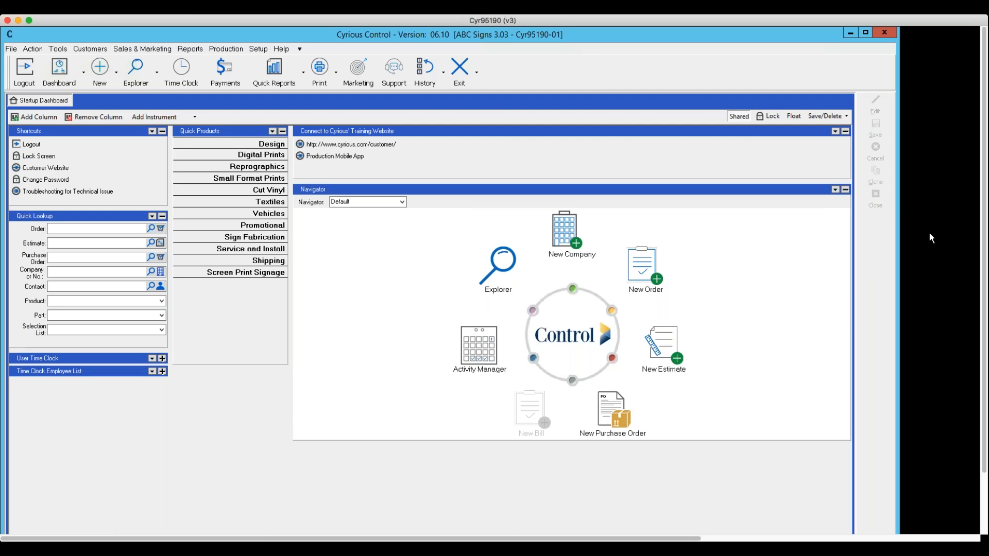
scroll(929, 233, down, 3)
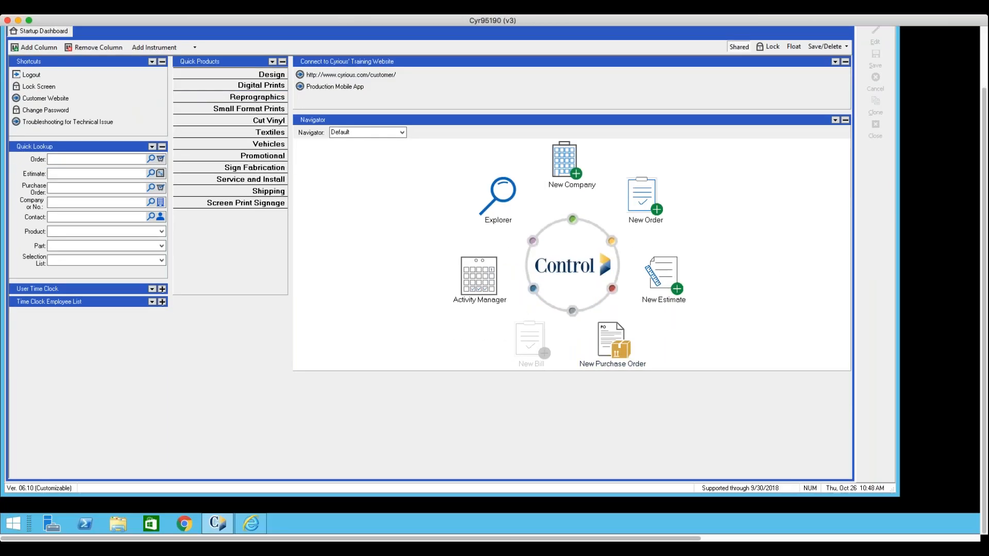
mouse_move(247, 524)
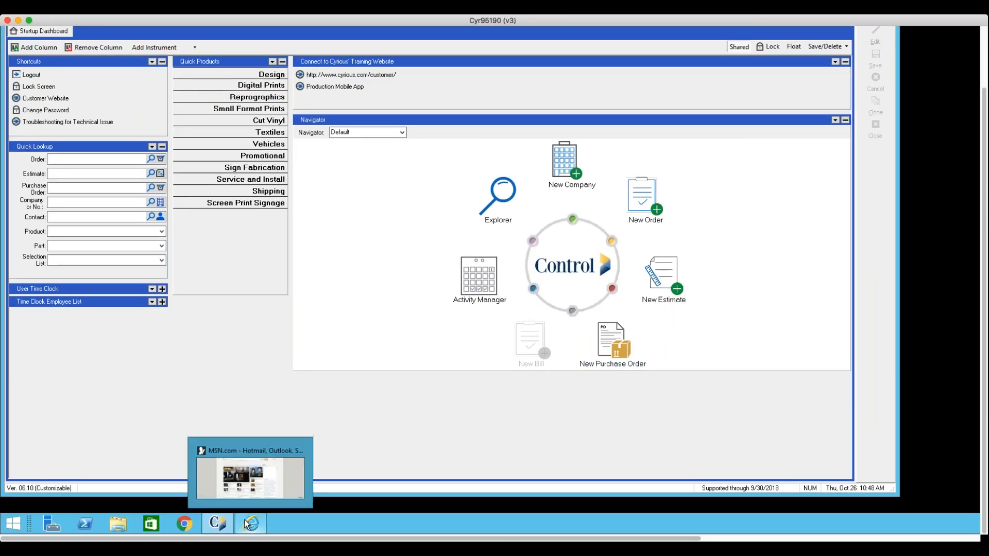
click(248, 505)
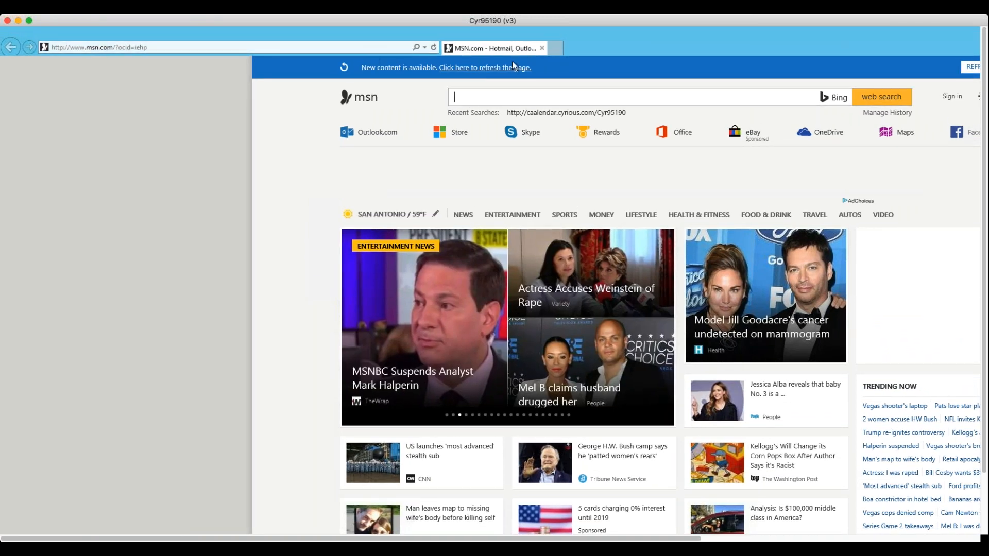
click(542, 48)
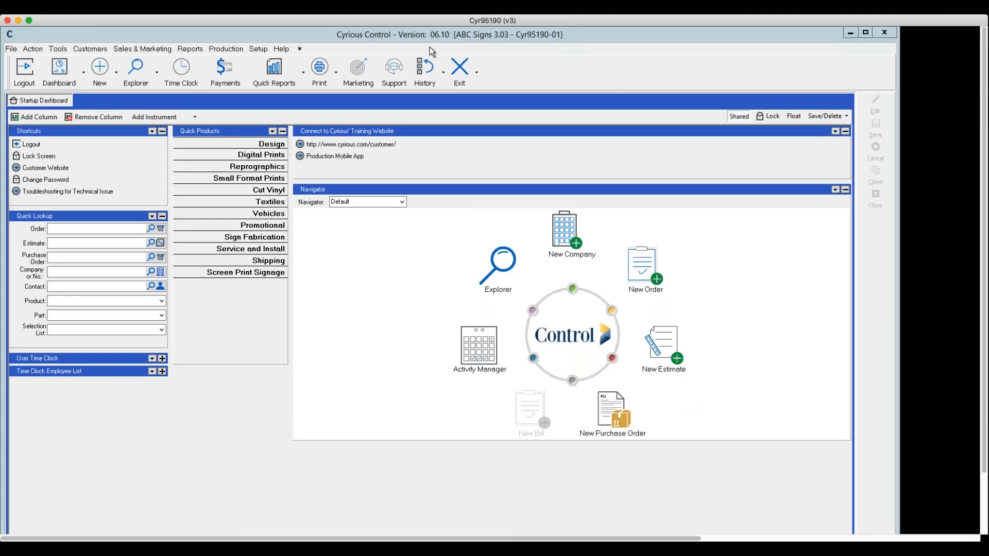
Open a new Internet Explorer window and select the web address at the top of the MSN page.
scroll(564, 51, down, 3)
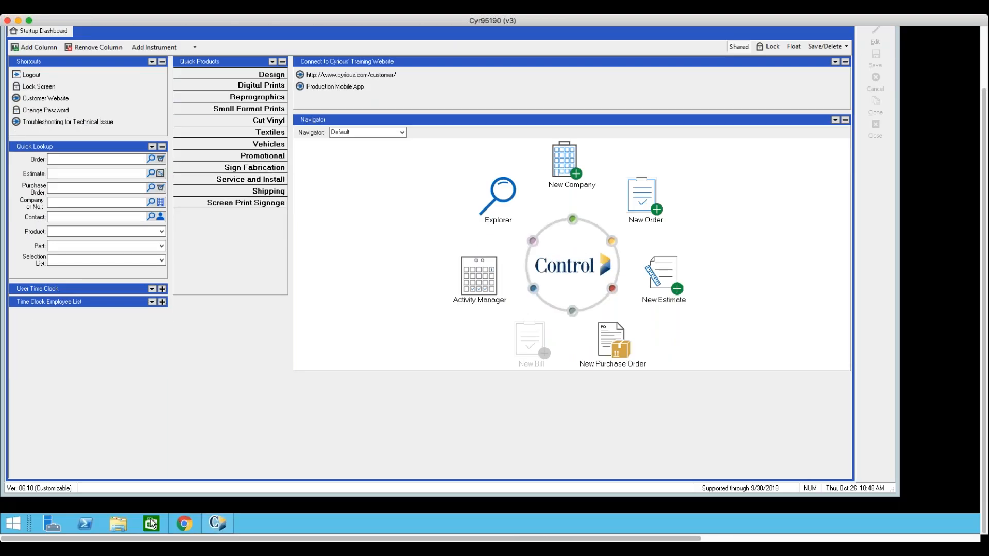
click(13, 524)
click(161, 289)
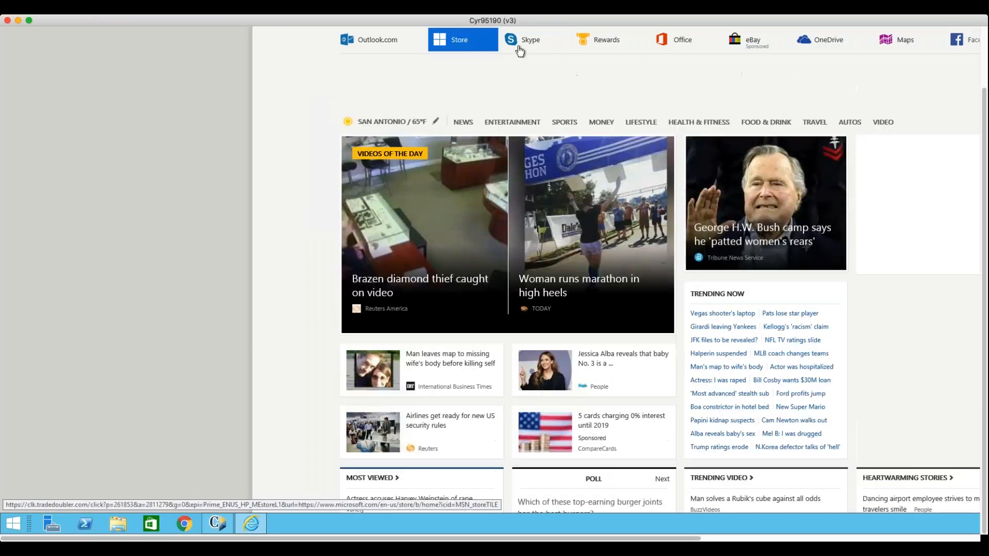
mouse_move(492, 49)
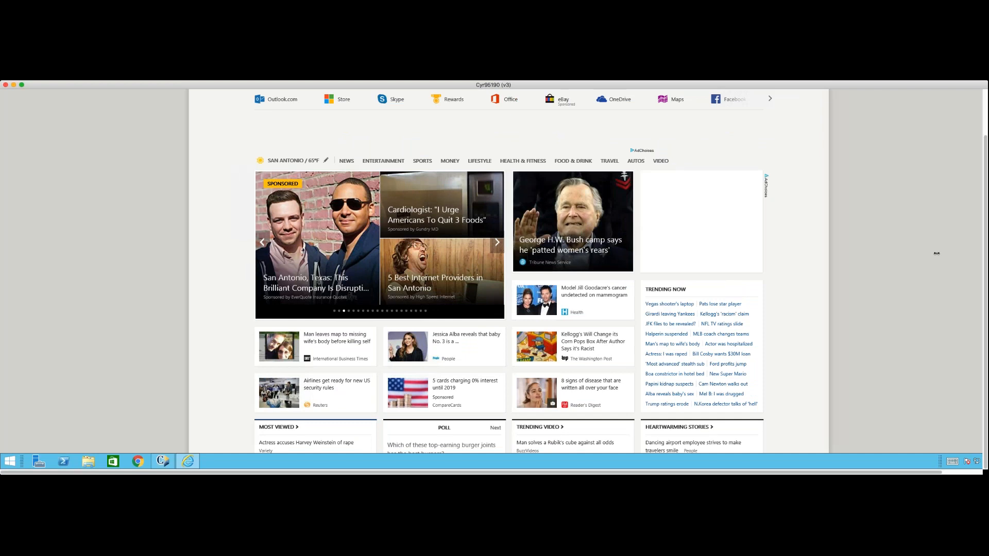
scroll(498, 146, up, 2)
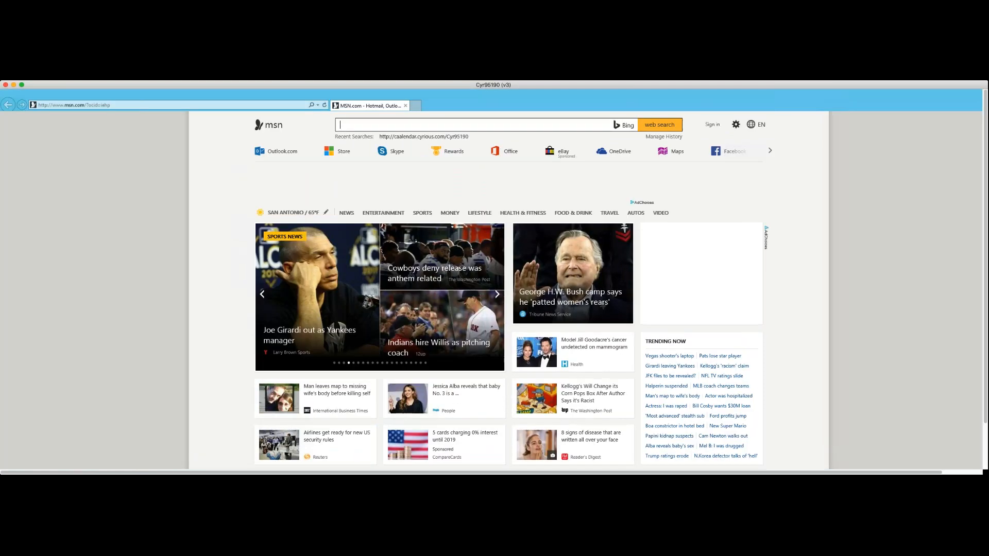
click(403, 126)
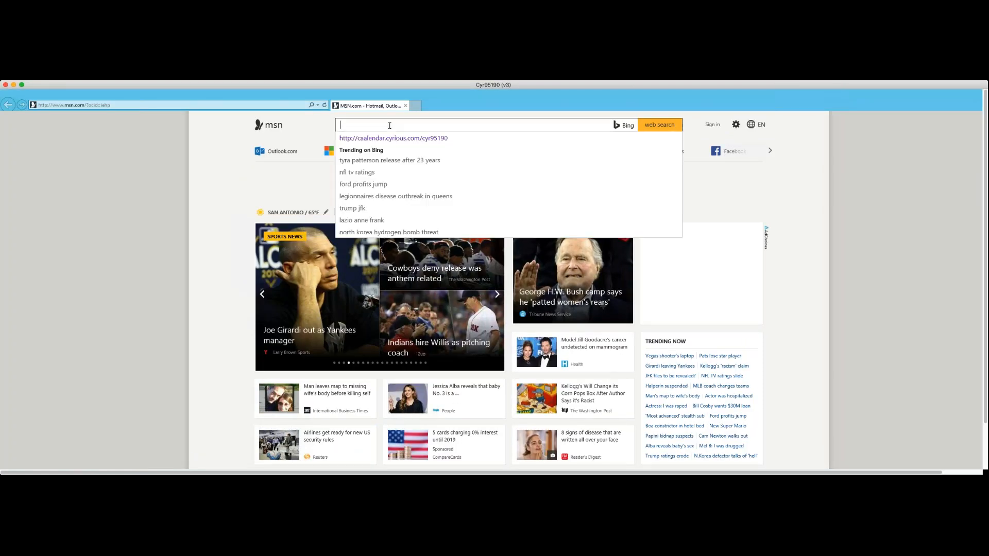
click(126, 105)
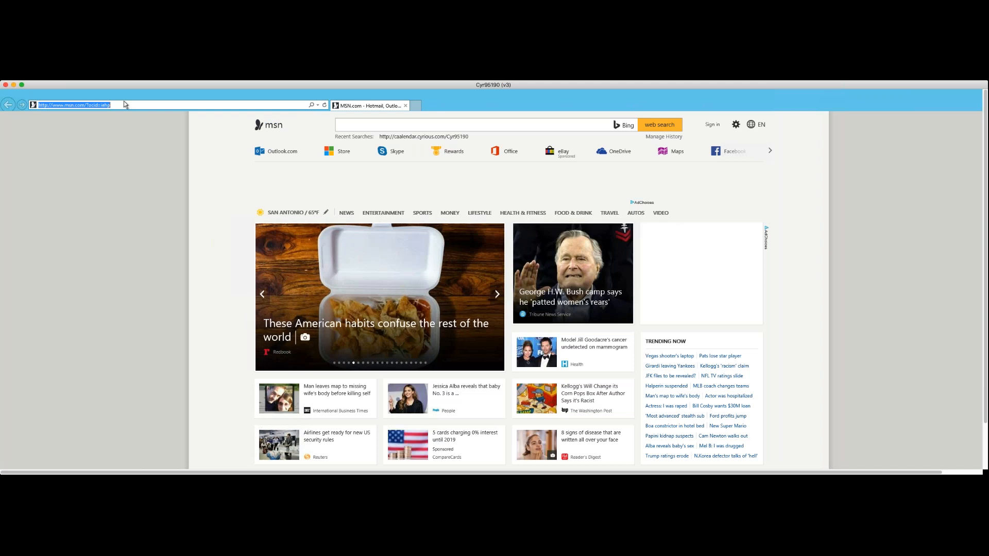
text(c)
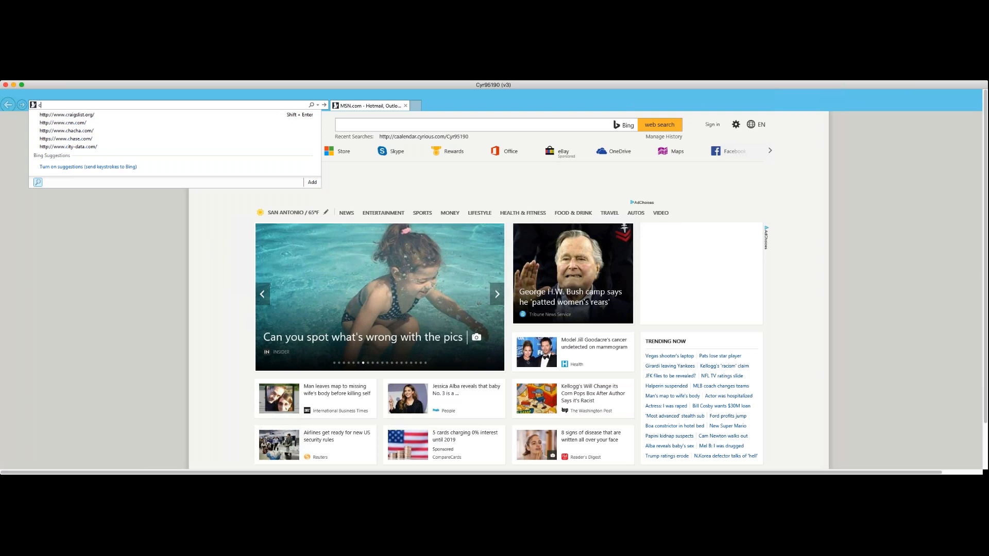
key(super+Tab)
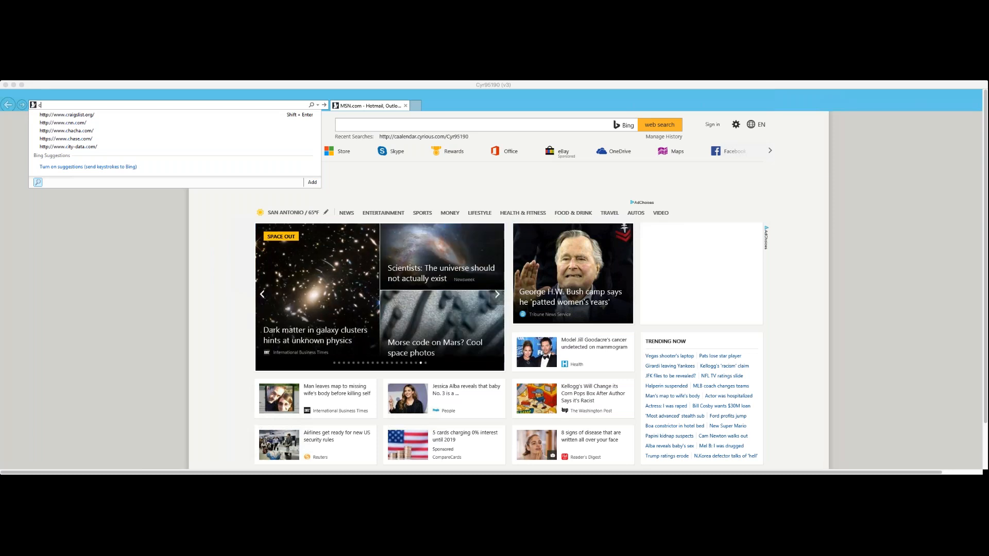
key(super+Tab)
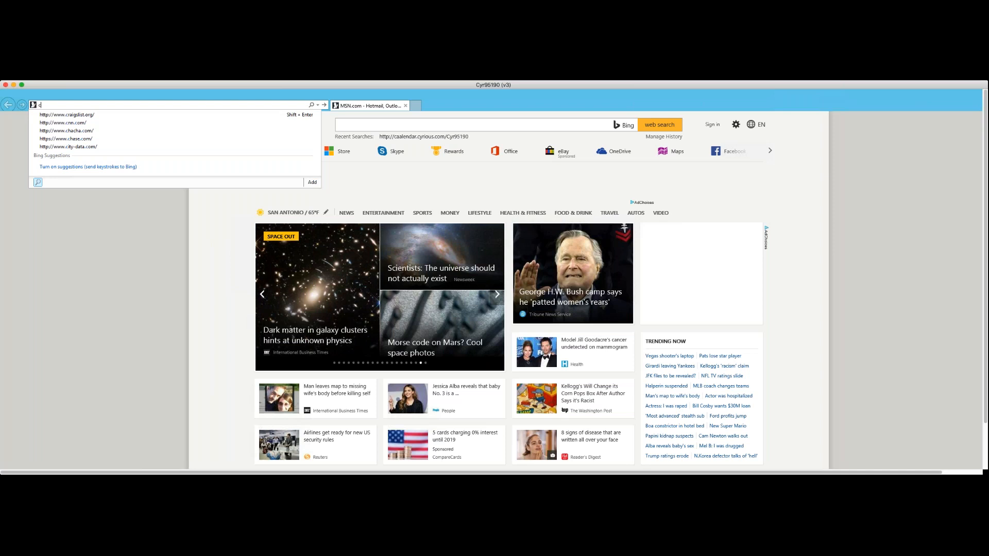
key(BackSpace)
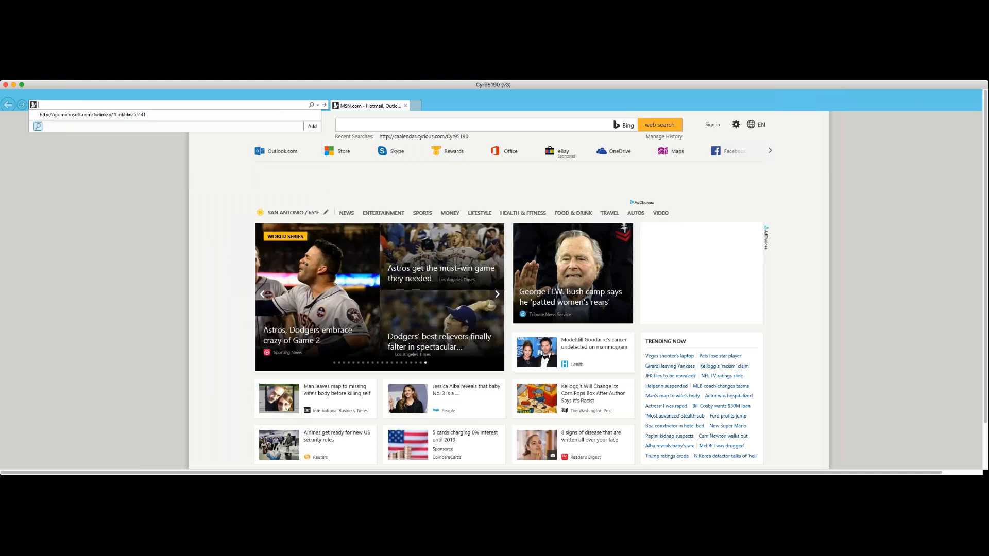
text(http)
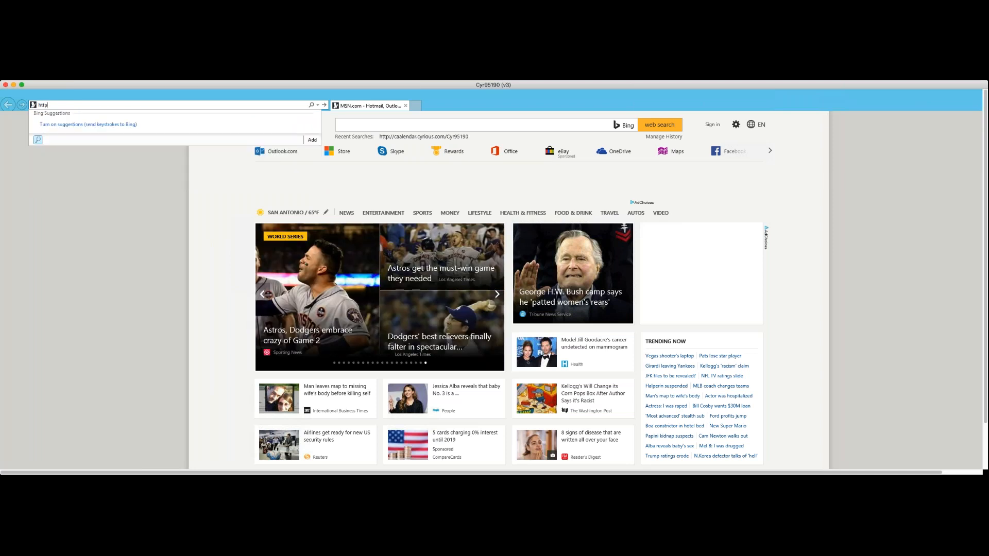
text(://)
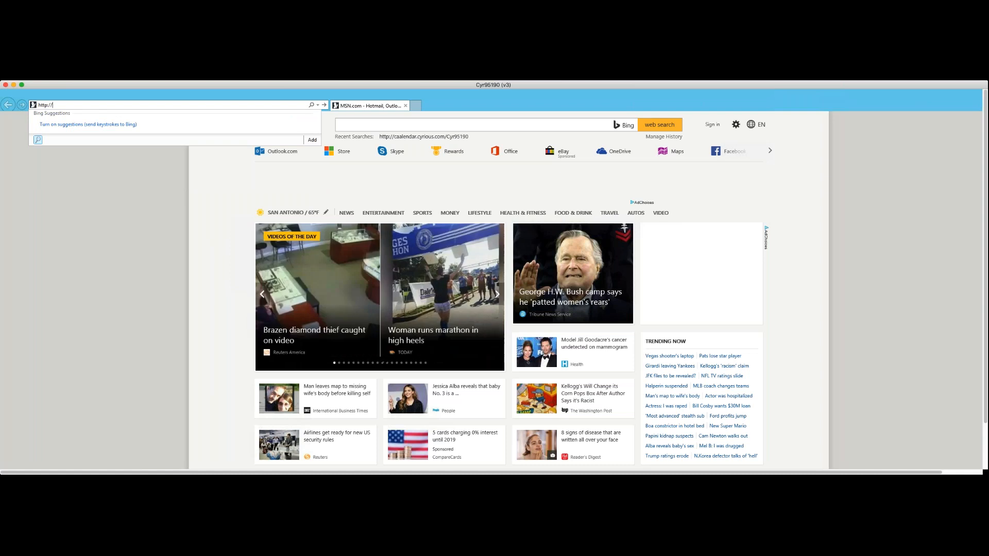
text(Calen)
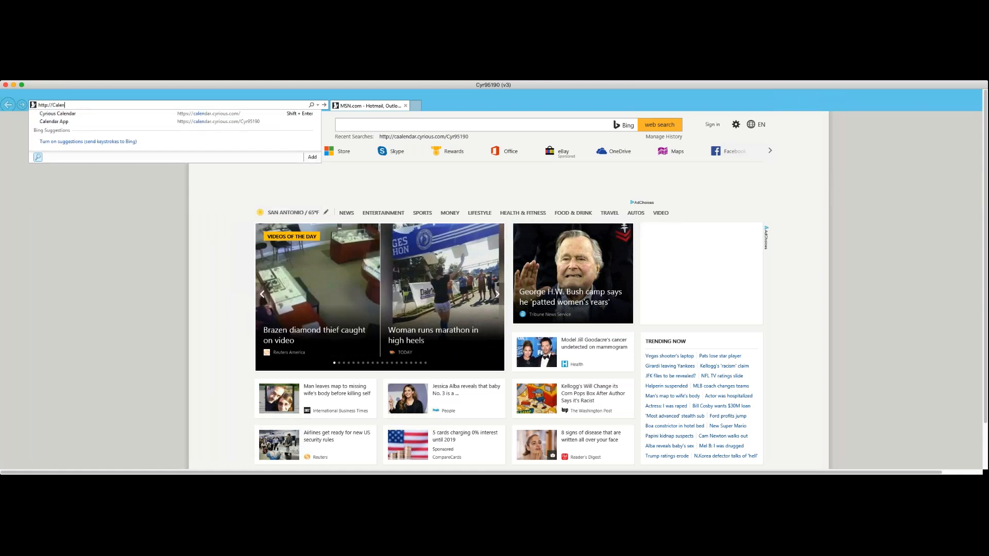
text(dar.cyrtious.com)
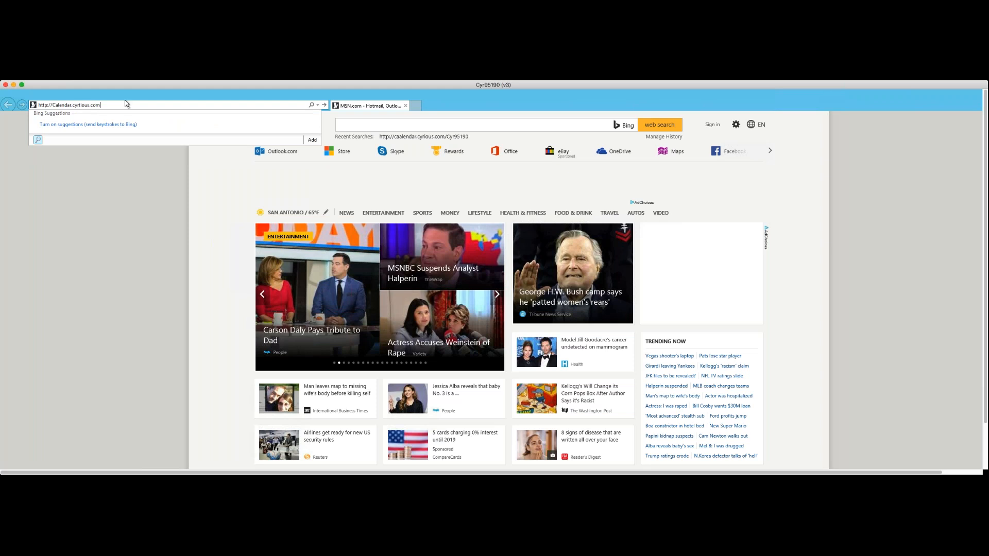
click(81, 106)
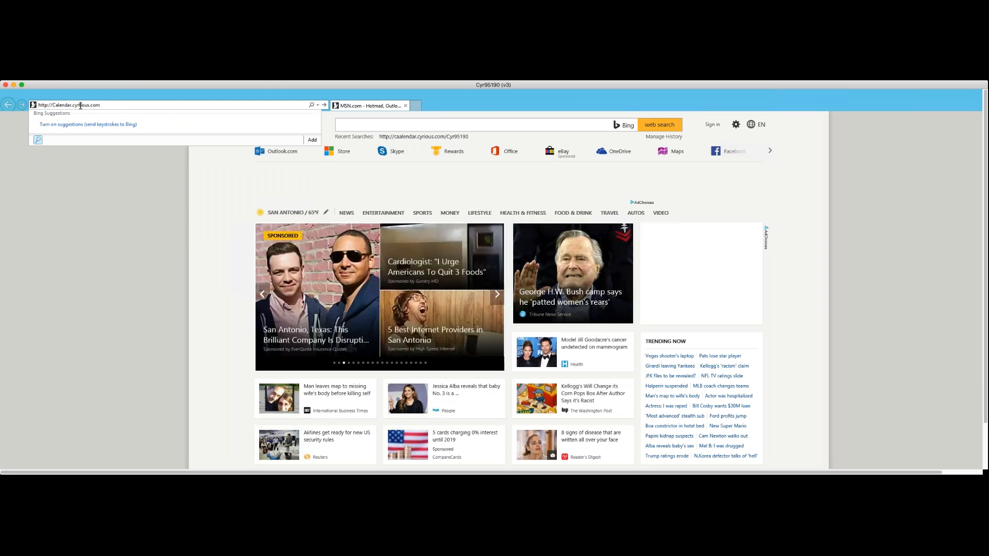
key(BackSpace)
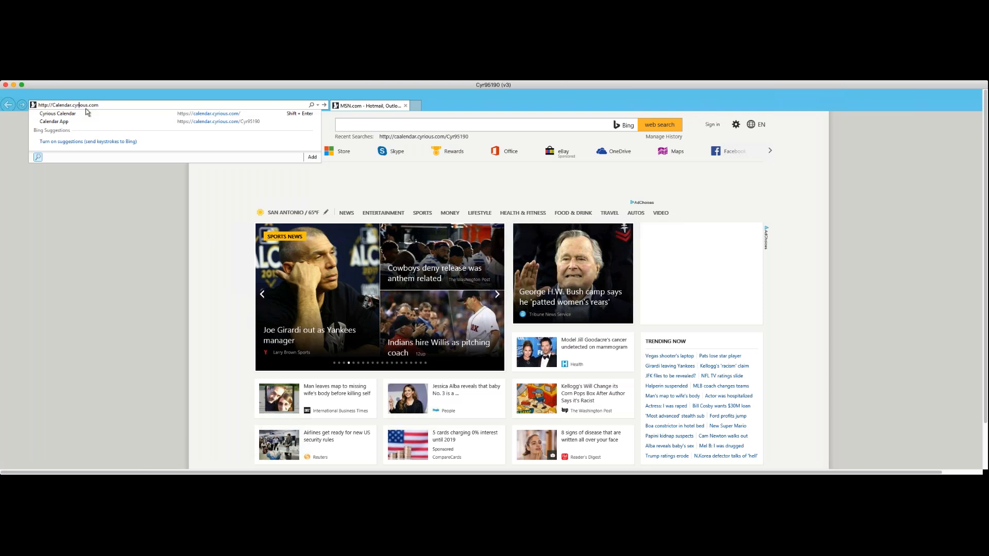
click(102, 106)
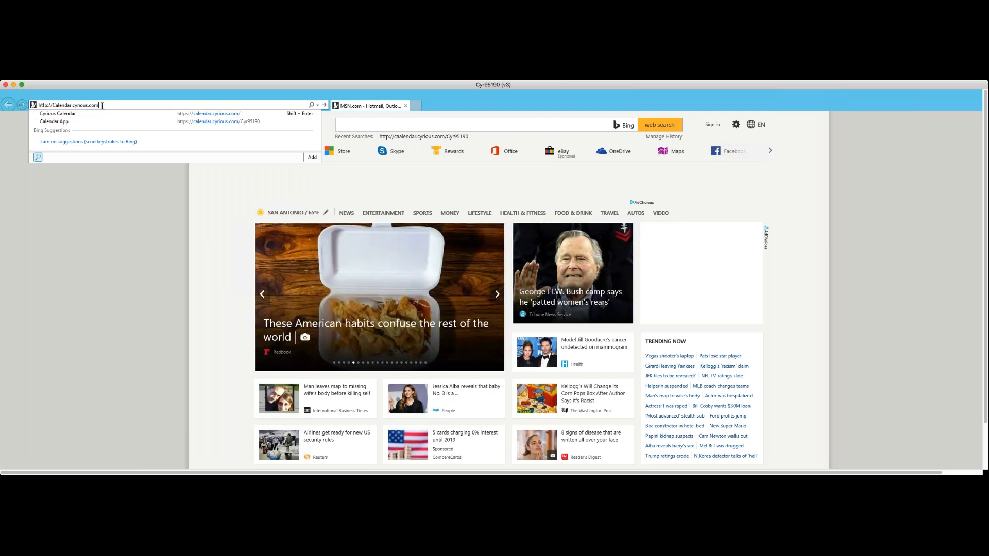
text(/)
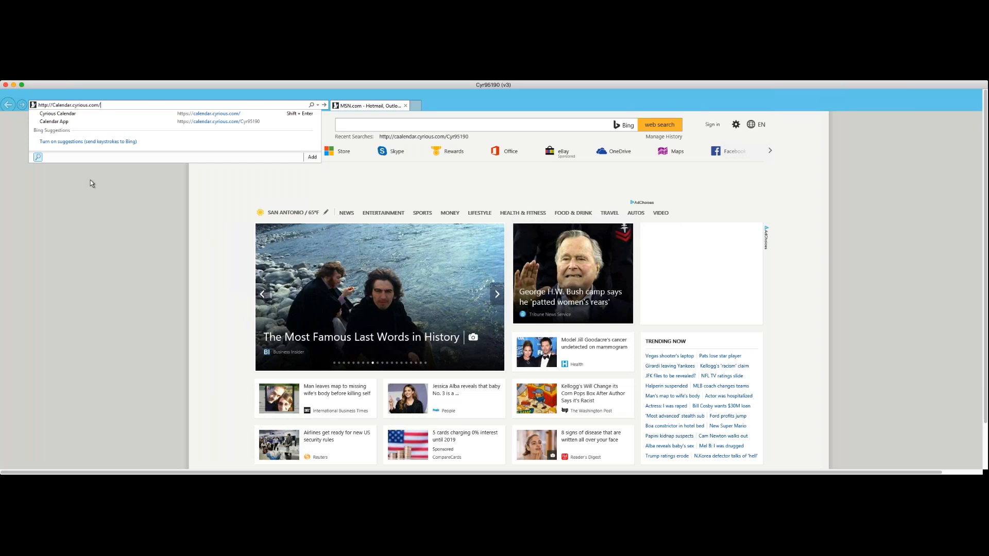
text(Cyr95190)
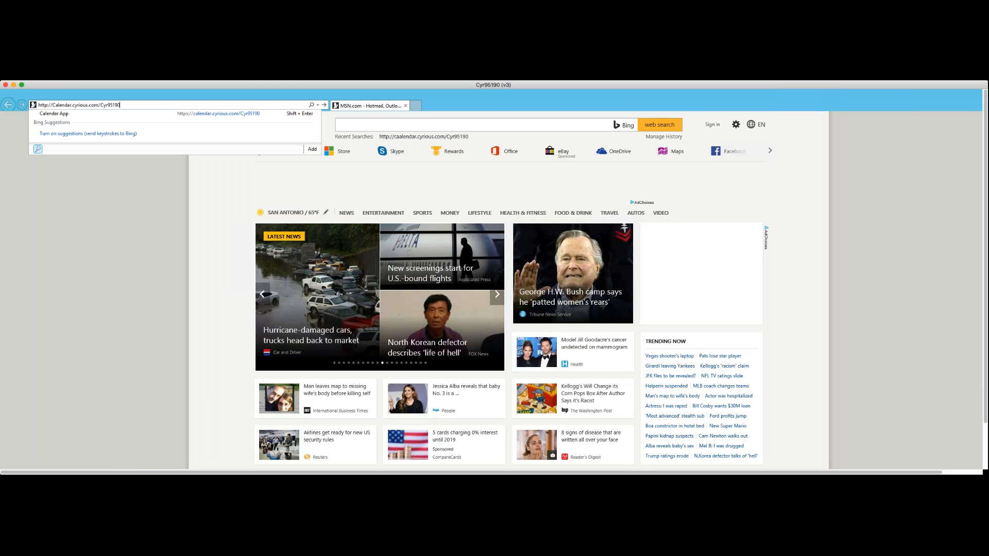
key(Return)
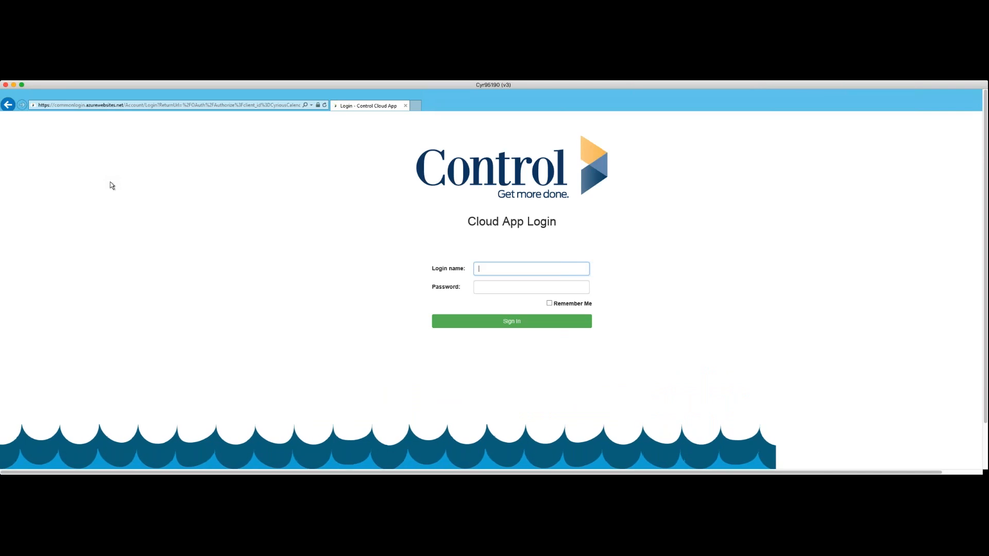
Switch to Cyrious Control and examine the Cloud Root Path in the About Control application information.
scroll(404, 261, down, 2)
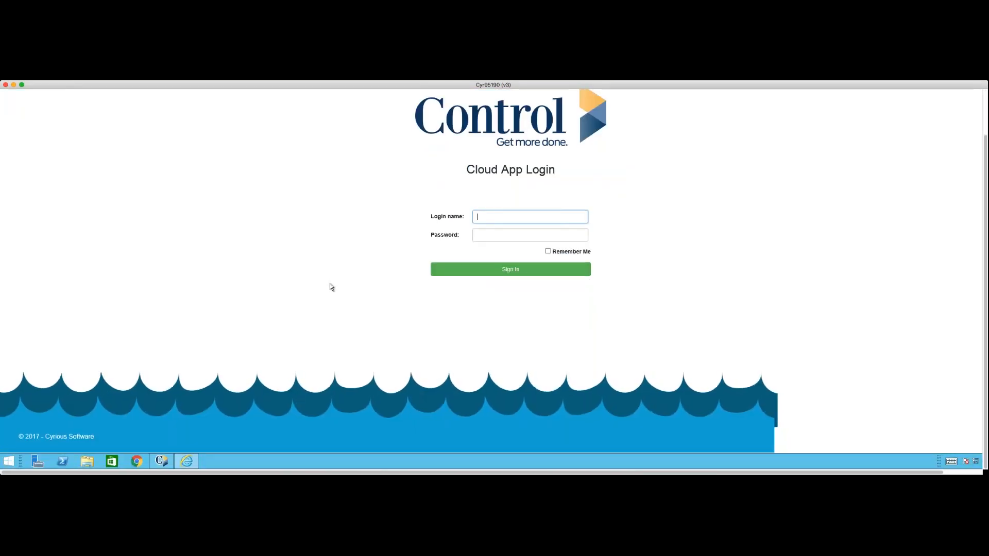
click(163, 463)
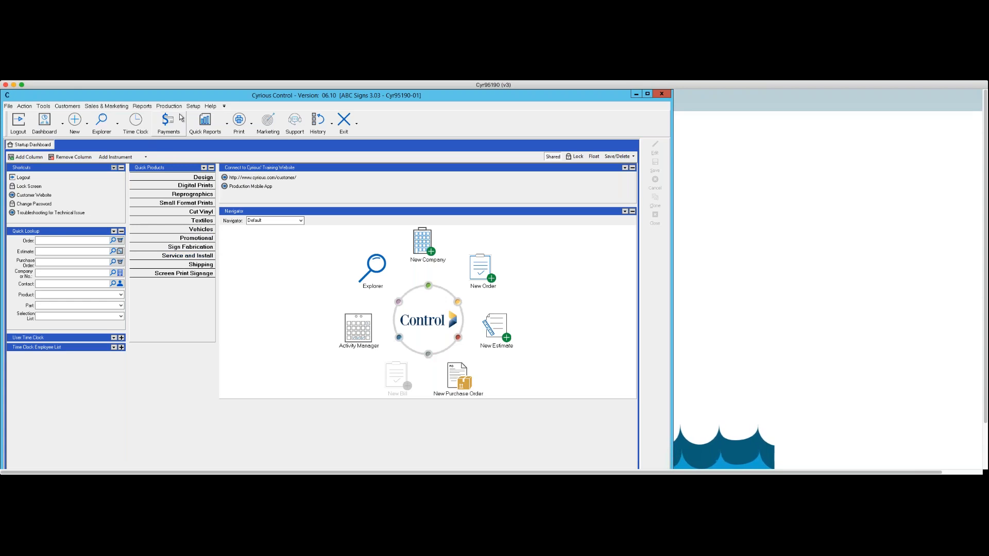
click(211, 107)
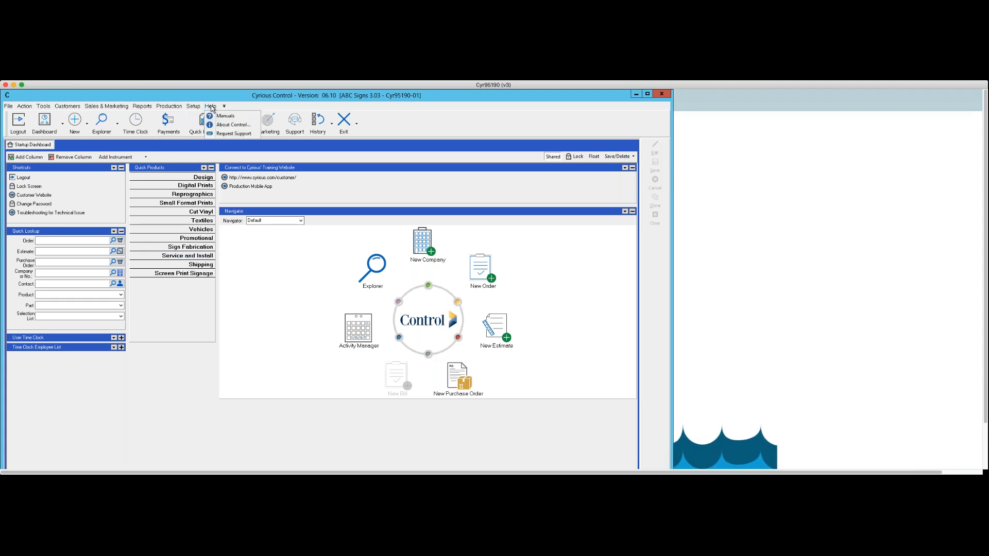
click(218, 126)
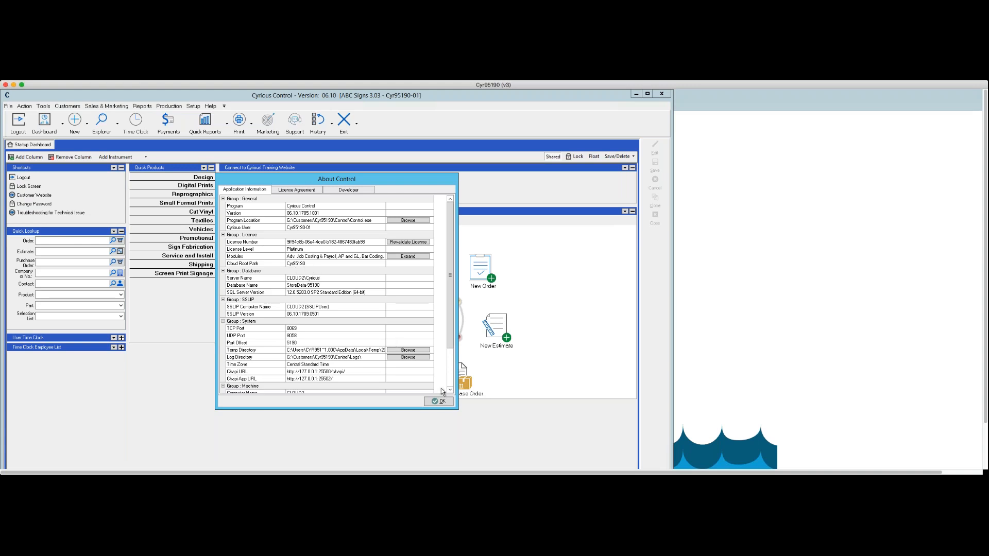
click(438, 401)
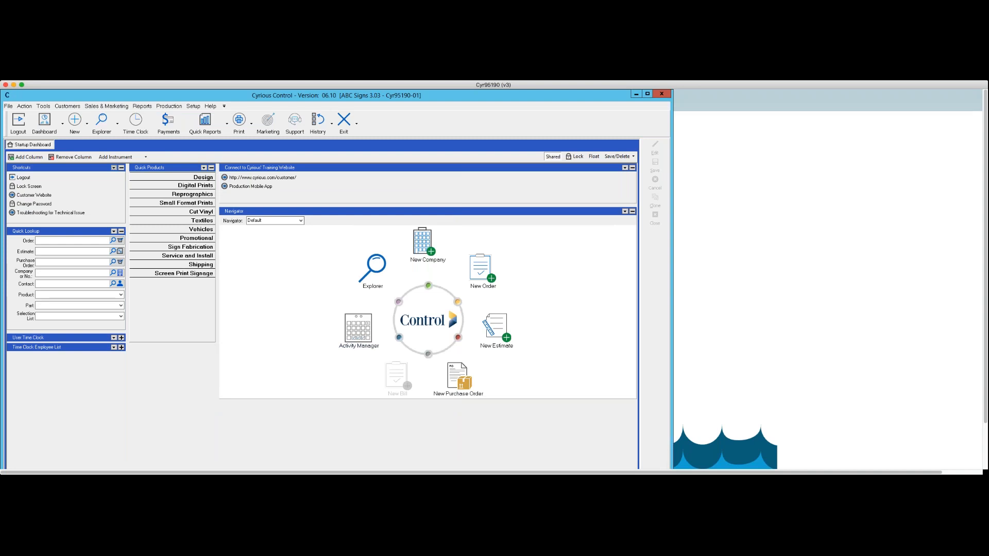
Return to Internet Explorer and sign in to the Control Cloud App with the login name and account password.
scroll(332, 271, down, 3)
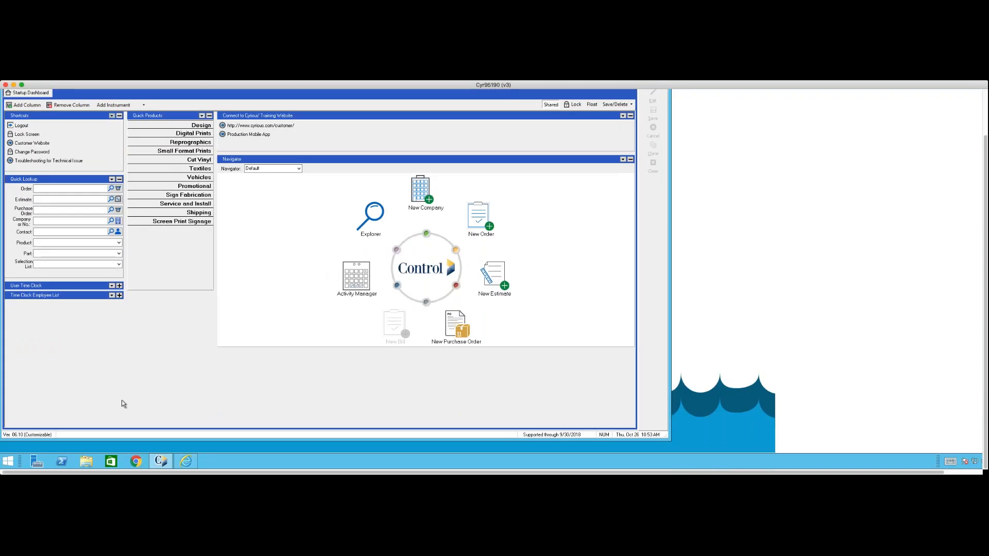
mouse_move(186, 461)
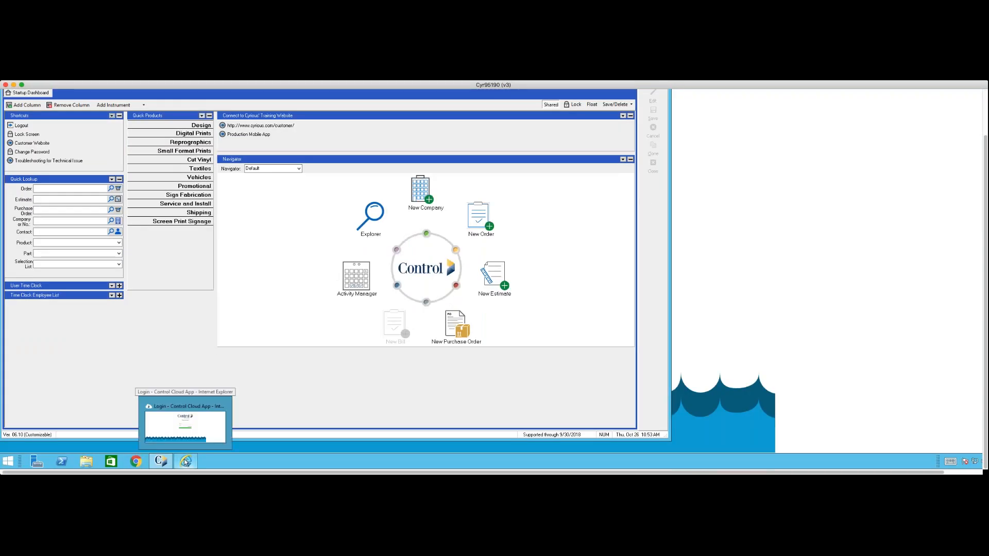
click(180, 424)
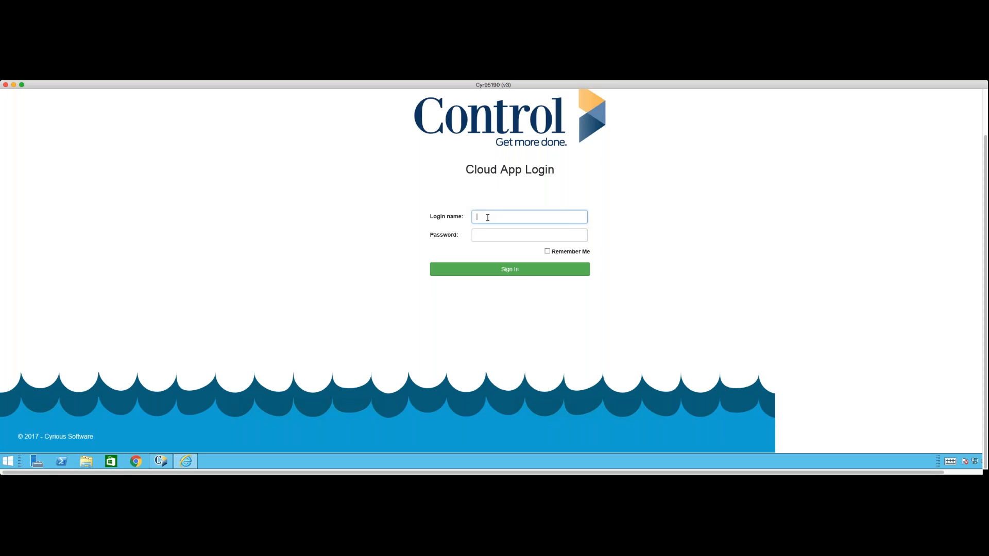
text(Cyr95190-01)
key(Tab)
text(•••••••)
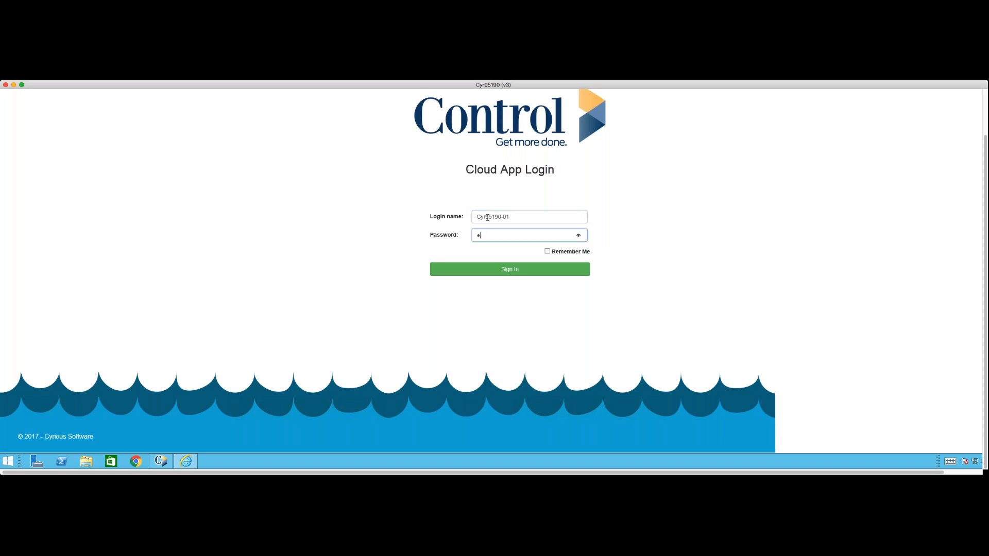
text(•)
click(507, 269)
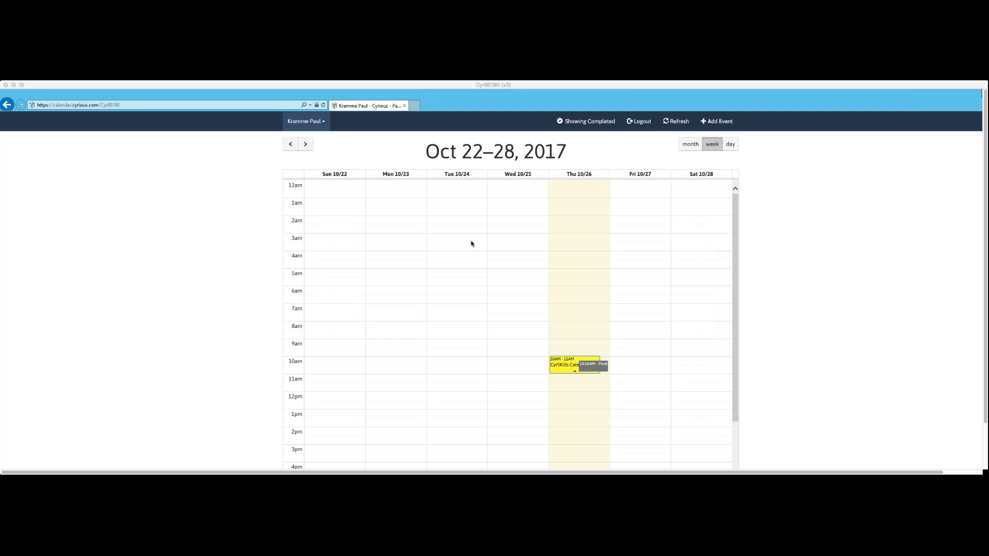
Look through the employee and equipment calendars available in the cloud calendar, keeping the current employee's calendar selected.
click(325, 124)
click(325, 124)
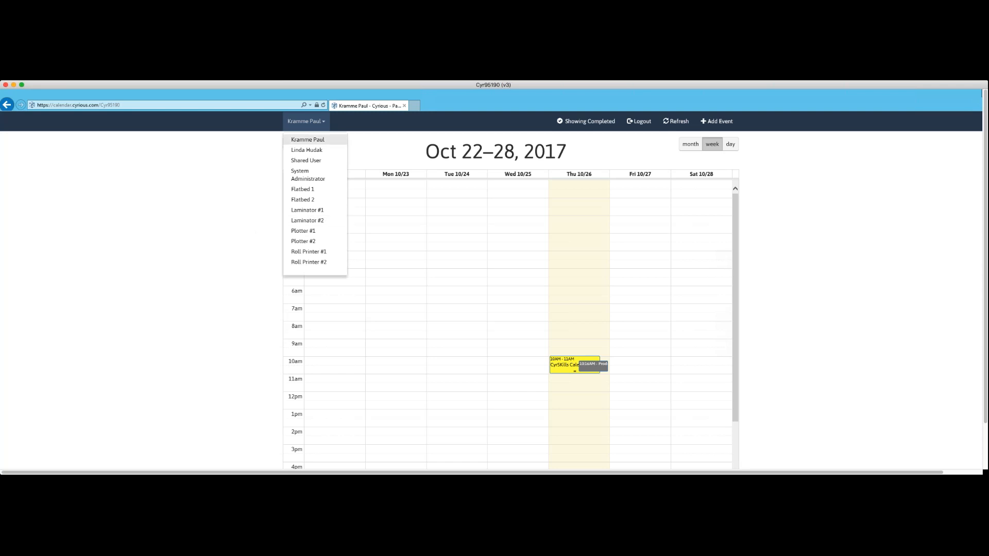
click(186, 173)
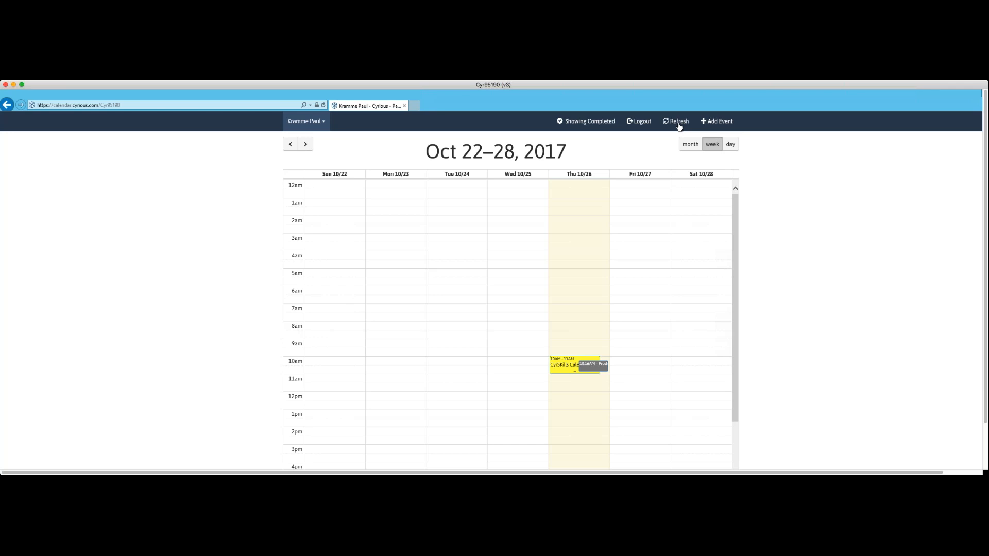
Start a new calendar event for October 26, 2017 and title it "from 10 26".
click(709, 121)
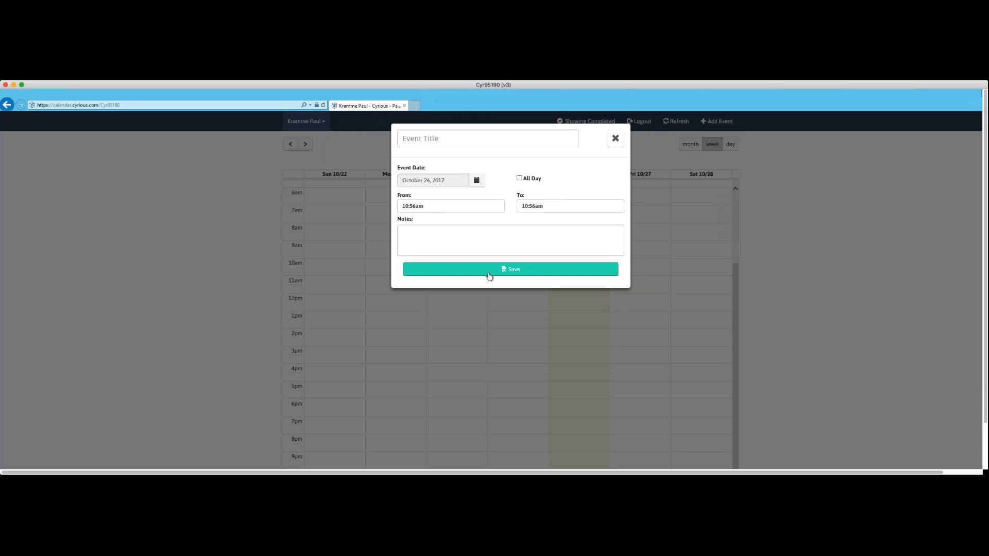
click(403, 137)
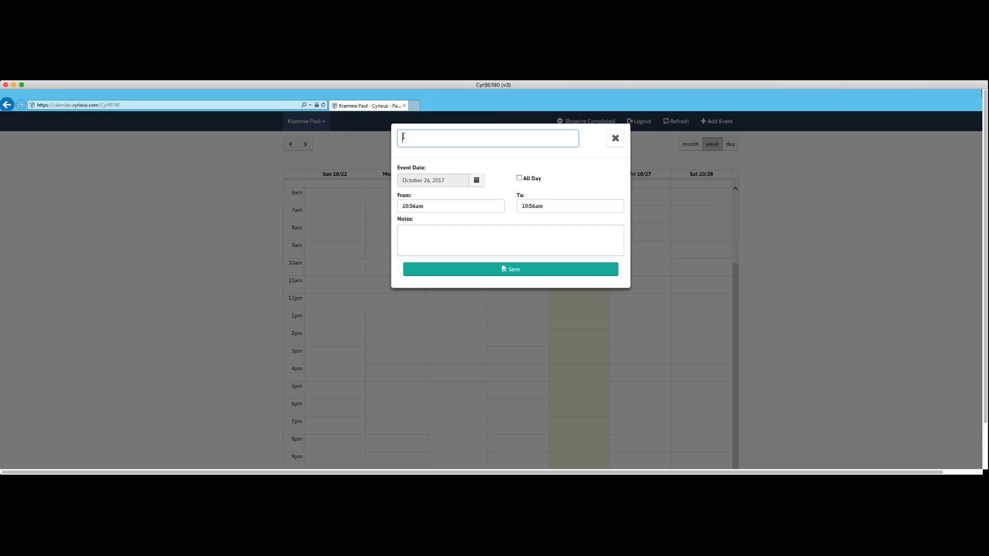
text(from 10 )
text(2)
text(26)
key(BackSpace)
key(BackSpace)
text(6)
Add the note "Cyrskills demo" to the new event and save it.
click(420, 232)
text(Cy)
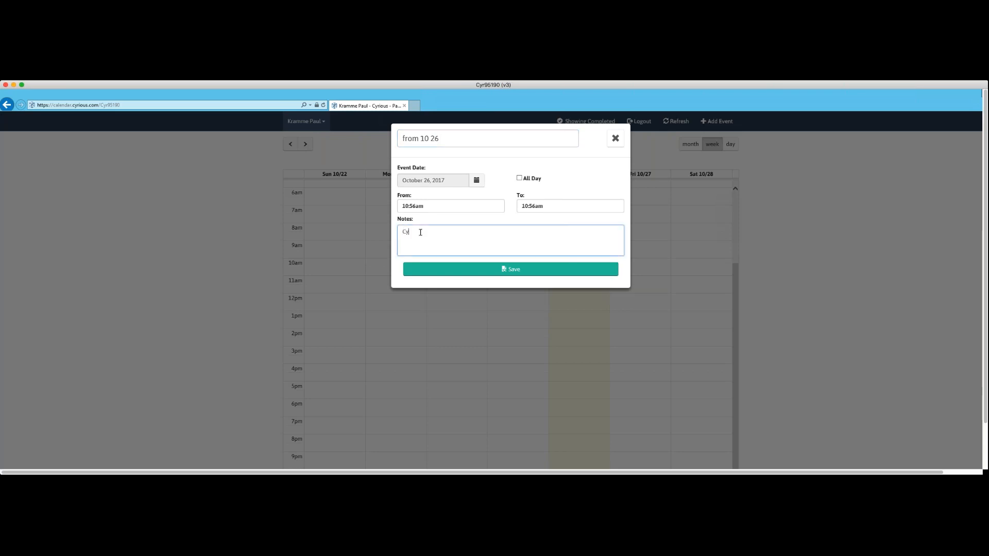
text(rskill t)
key(BackSpace)
key(BackSpace)
text(demo)
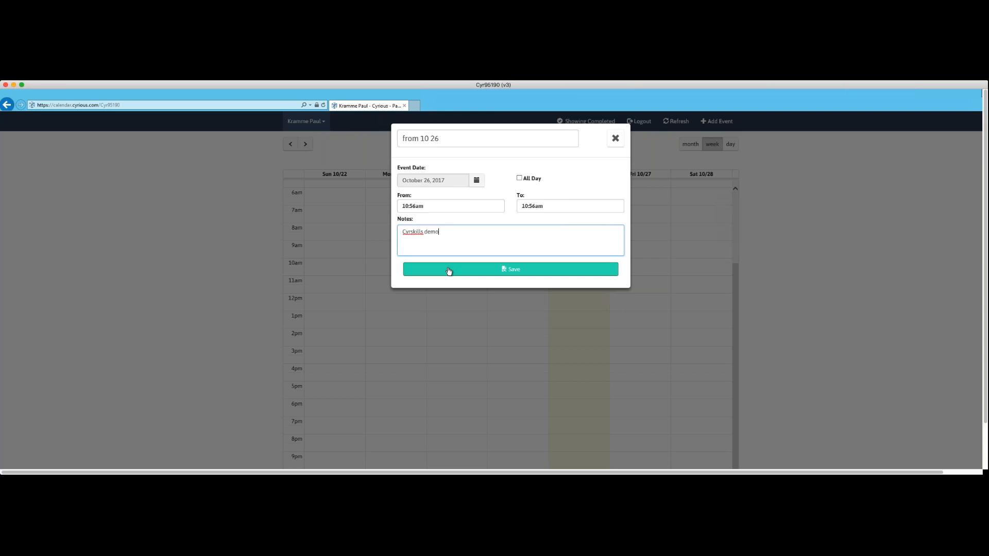
click(448, 270)
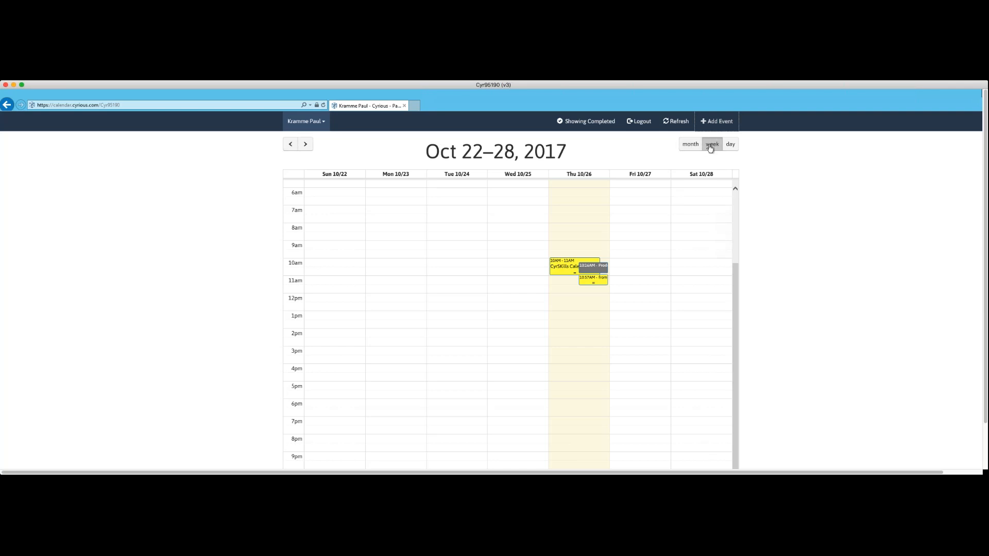
View the calendar by day and by month, and page through the months around October 2017.
click(730, 145)
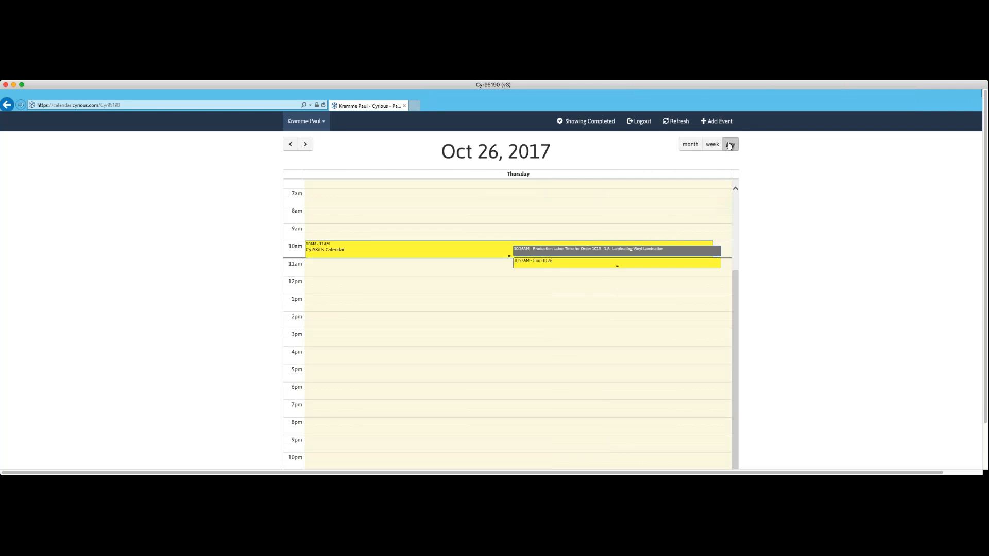
click(692, 145)
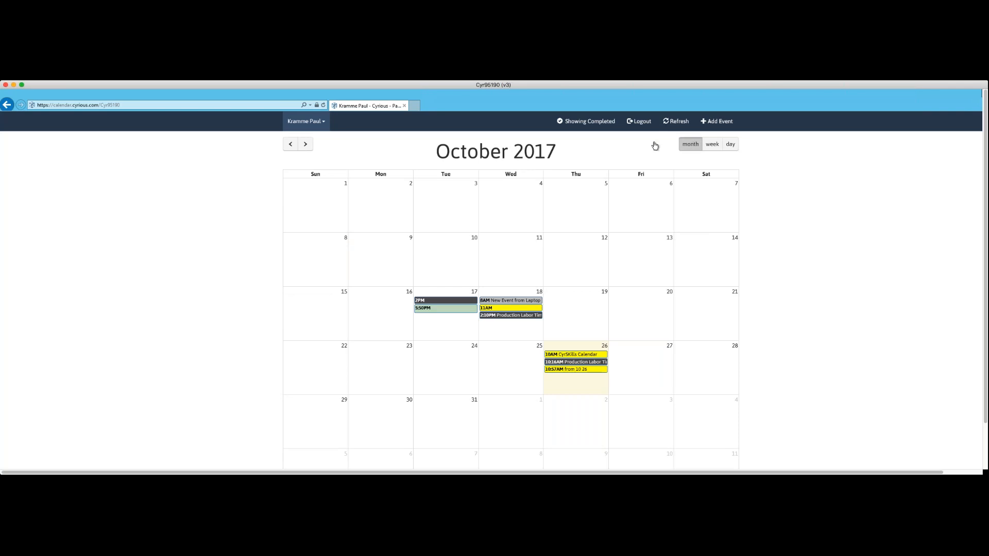
click(291, 147)
click(306, 147)
click(306, 146)
click(290, 146)
View the calendar by week and page back and forth through the early October weeks.
click(715, 147)
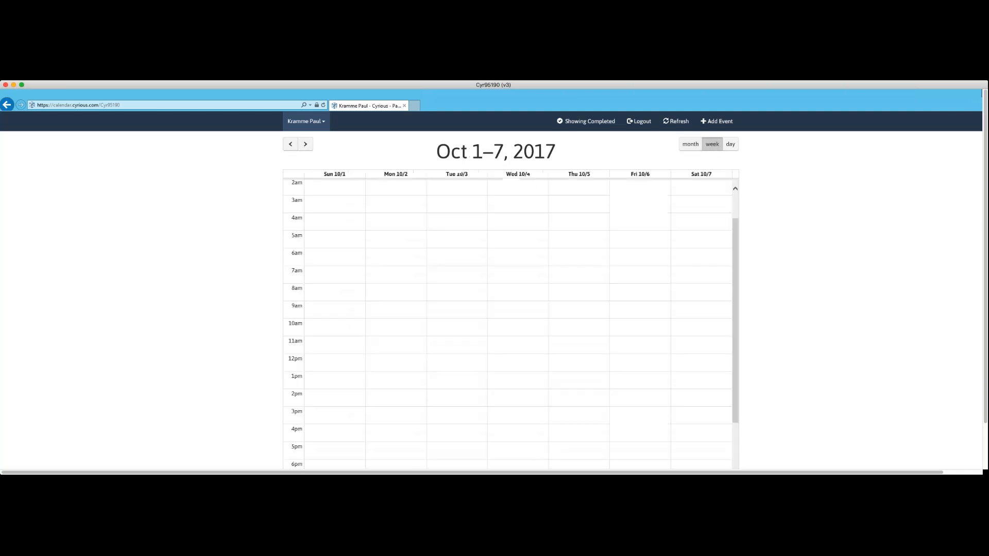
click(306, 146)
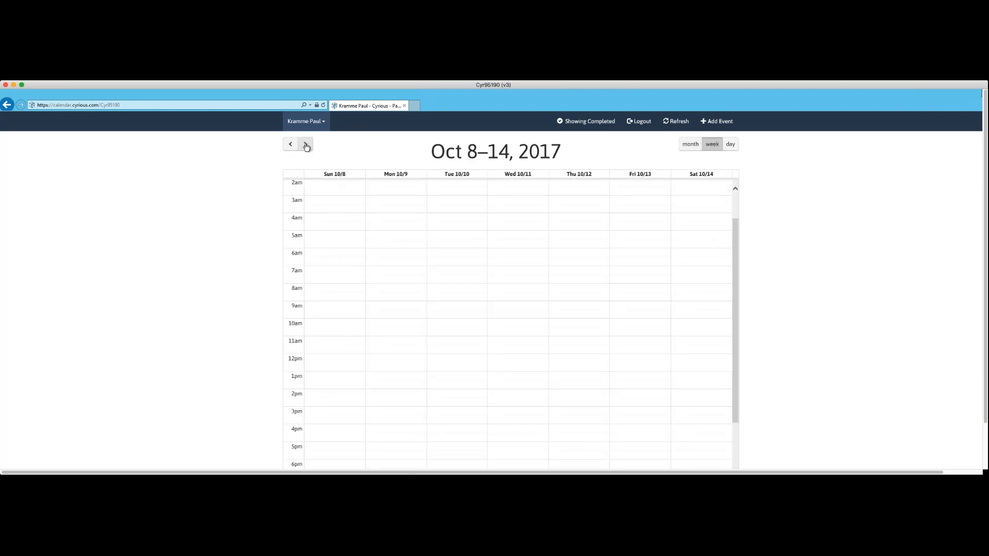
click(290, 147)
click(290, 146)
click(306, 146)
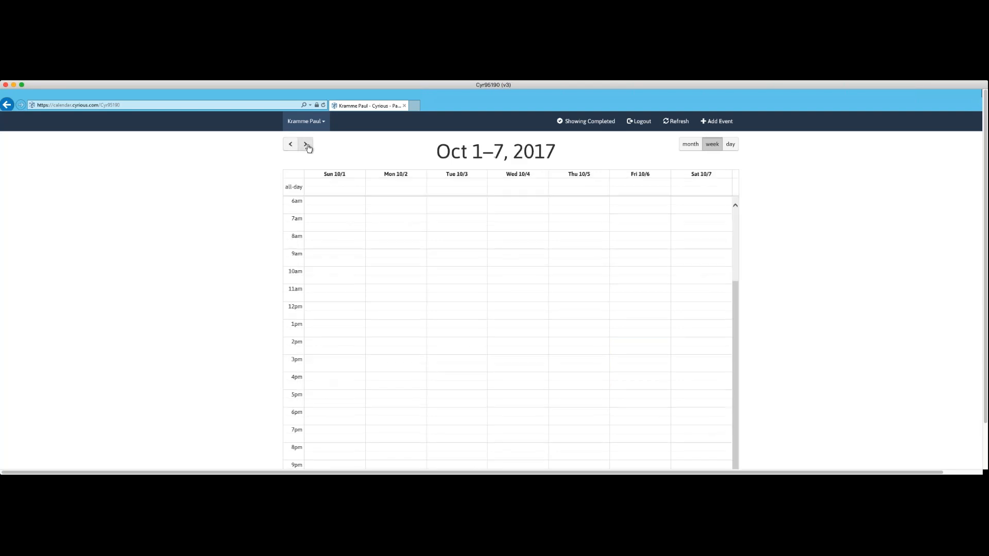
click(306, 147)
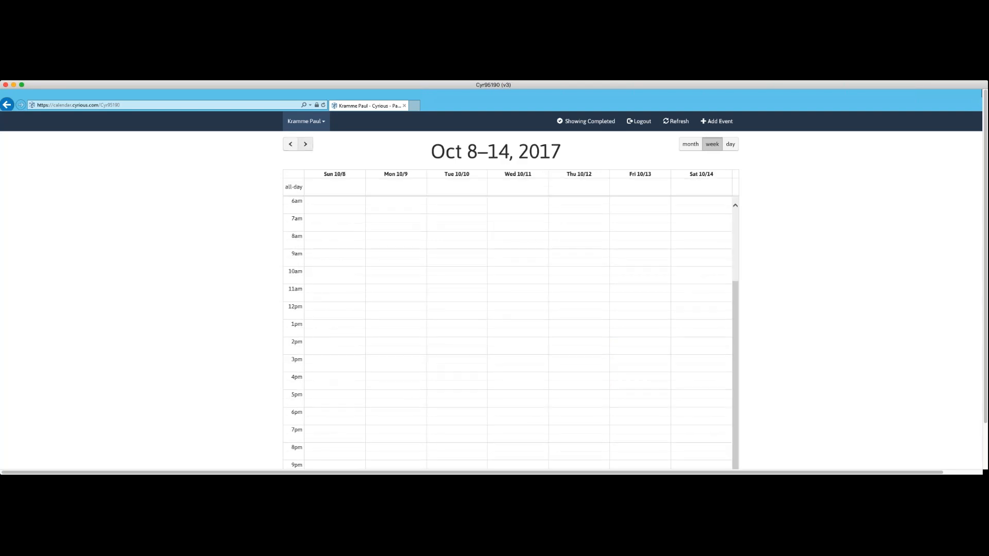
Show the calendar by day and advance to October 26, 2017.
click(731, 146)
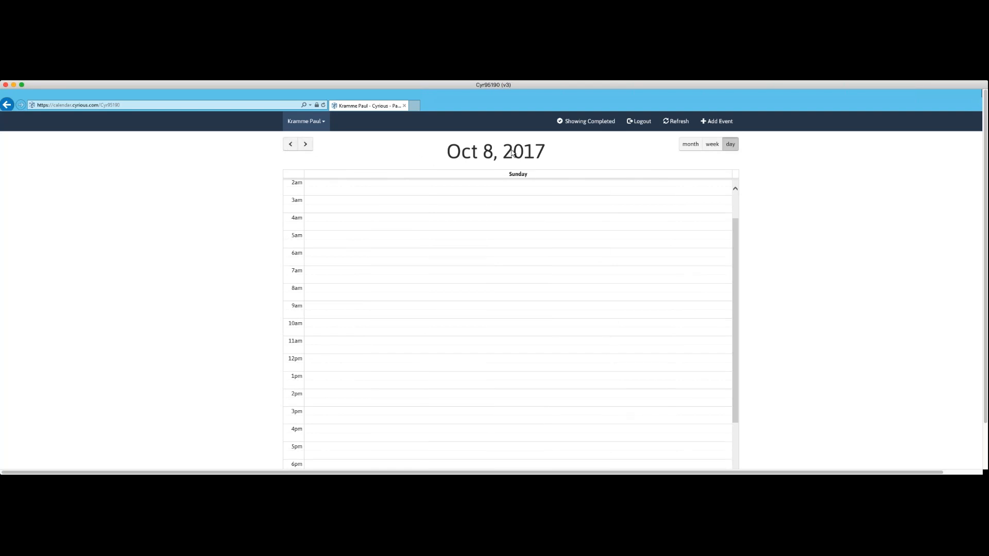
click(306, 145)
click(306, 145)
click(306, 144)
click(306, 144)
click(306, 144)
click(306, 144)
double_click(306, 144)
click(306, 144)
double_click(306, 145)
double_click(306, 144)
double_click(306, 144)
click(306, 144)
double_click(306, 145)
double_click(306, 144)
click(291, 144)
click(291, 145)
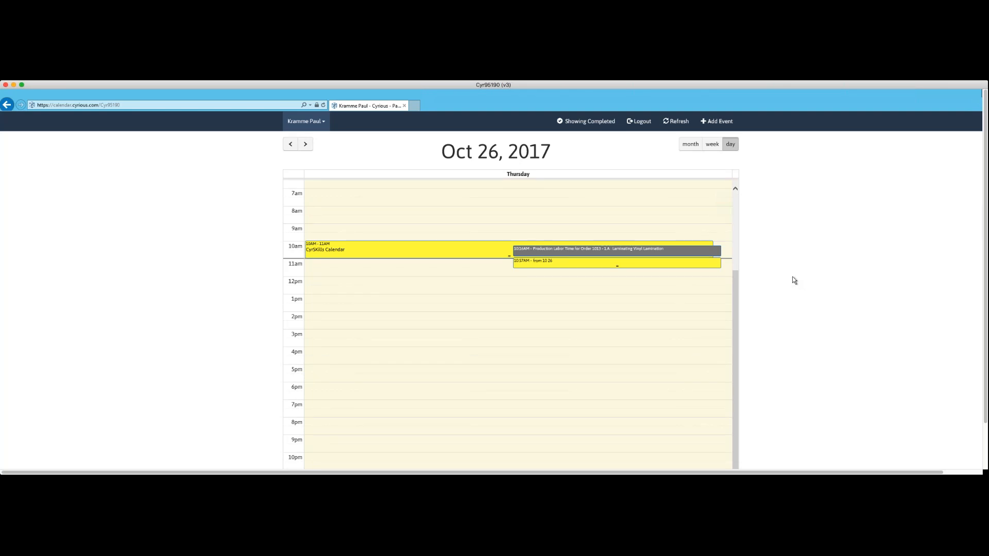
Step the day view back to October 18, 2017 to examine that day's scheduled events.
click(290, 146)
click(291, 145)
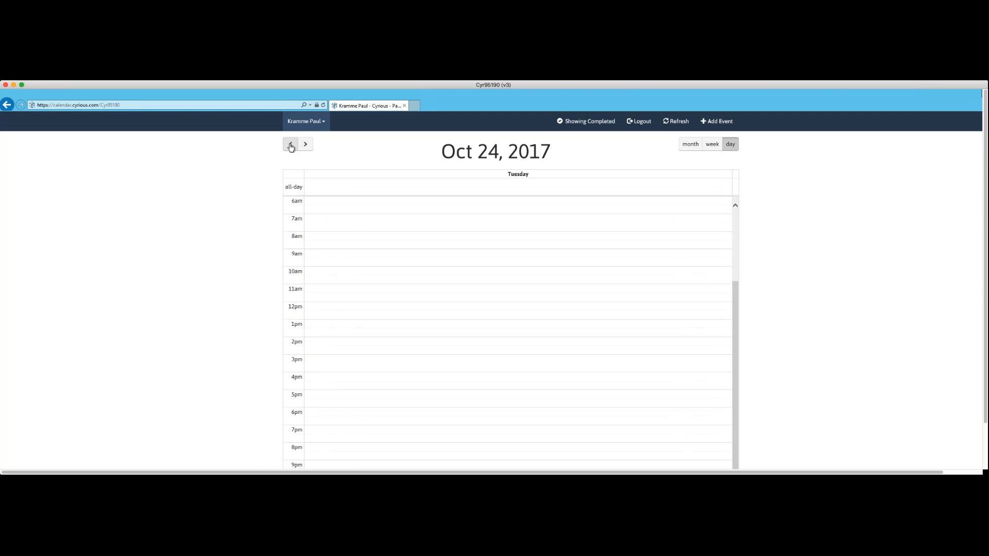
click(291, 146)
click(291, 146)
click(291, 145)
click(290, 146)
click(291, 146)
click(290, 145)
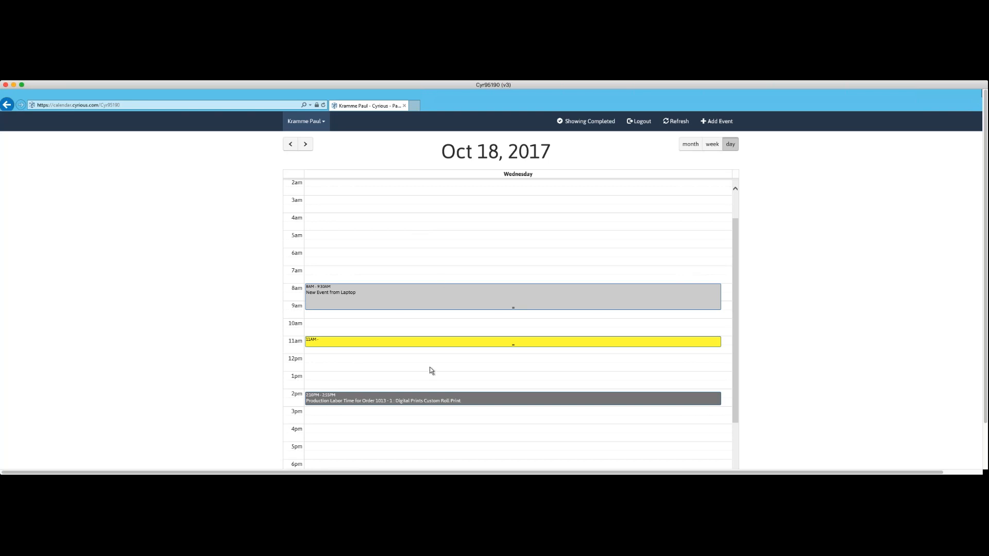
Advance the day view to October 27, 2017.
click(306, 145)
click(306, 144)
click(305, 144)
click(306, 144)
click(305, 145)
click(305, 144)
click(305, 144)
click(305, 145)
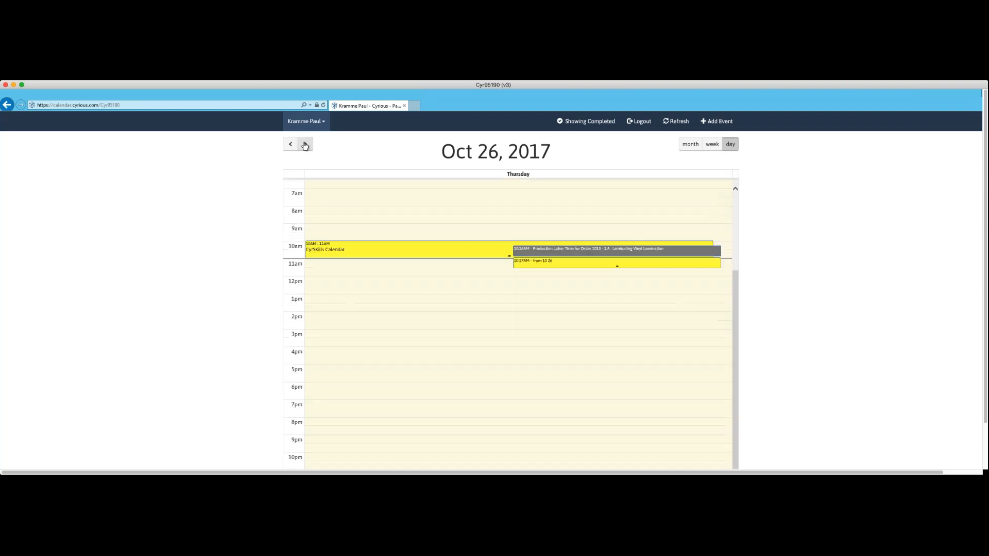
click(304, 144)
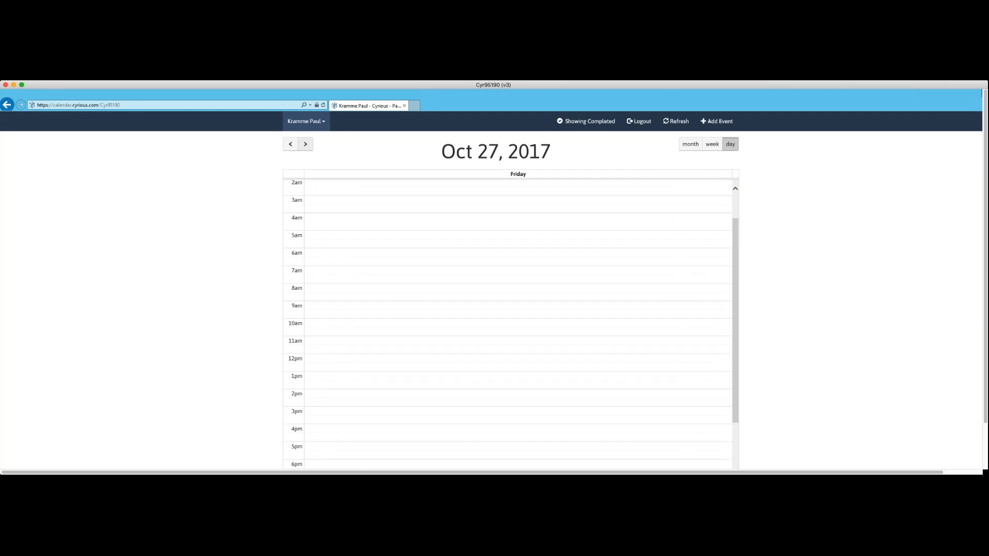
scroll(422, 208, up, 2)
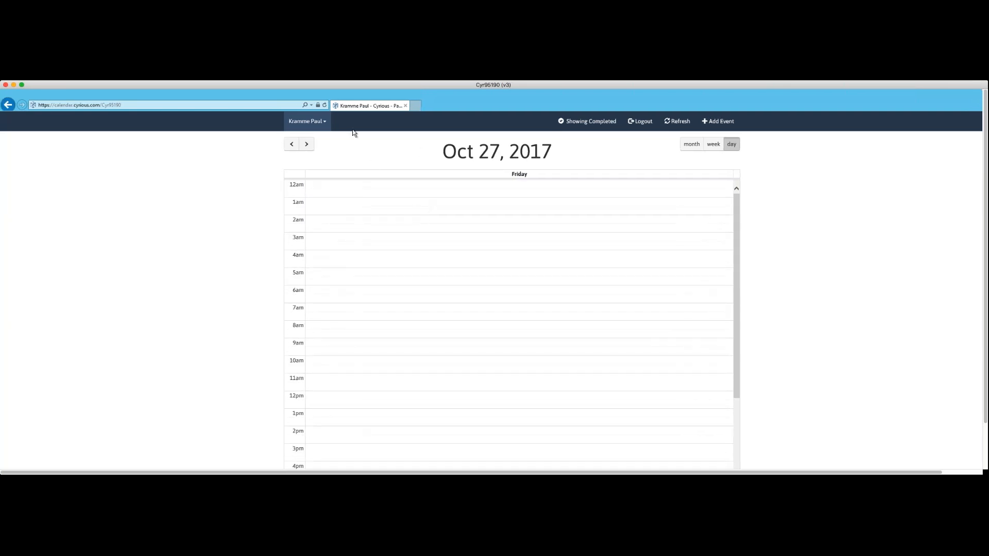
Display the Flatbed 1 equipment calendar and examine its schedule for October 26, 2017.
click(324, 123)
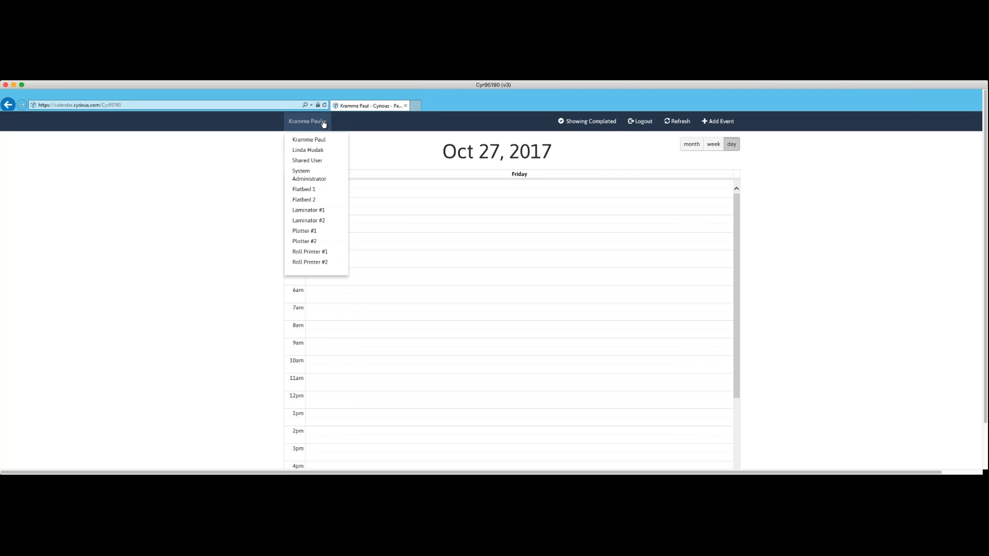
click(307, 190)
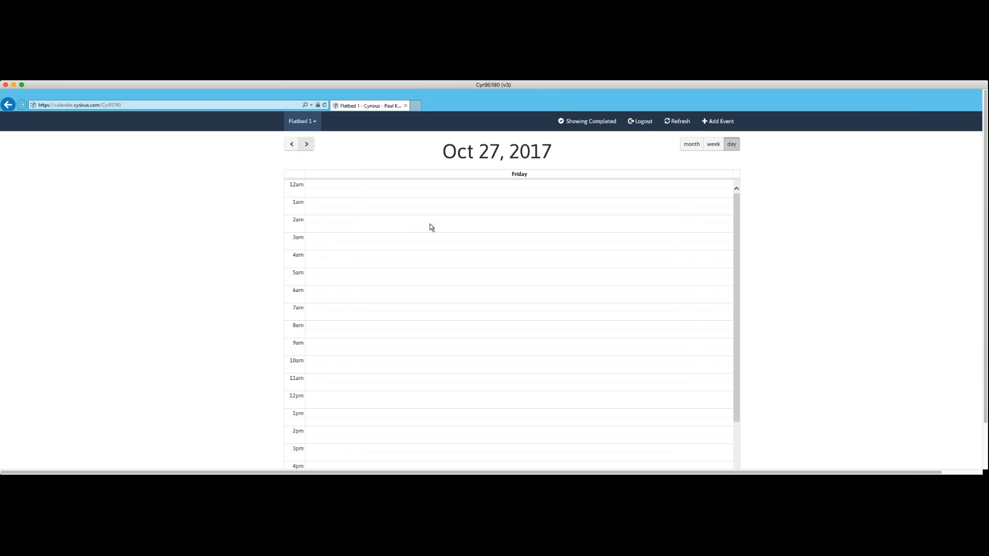
scroll(477, 265, down, 5)
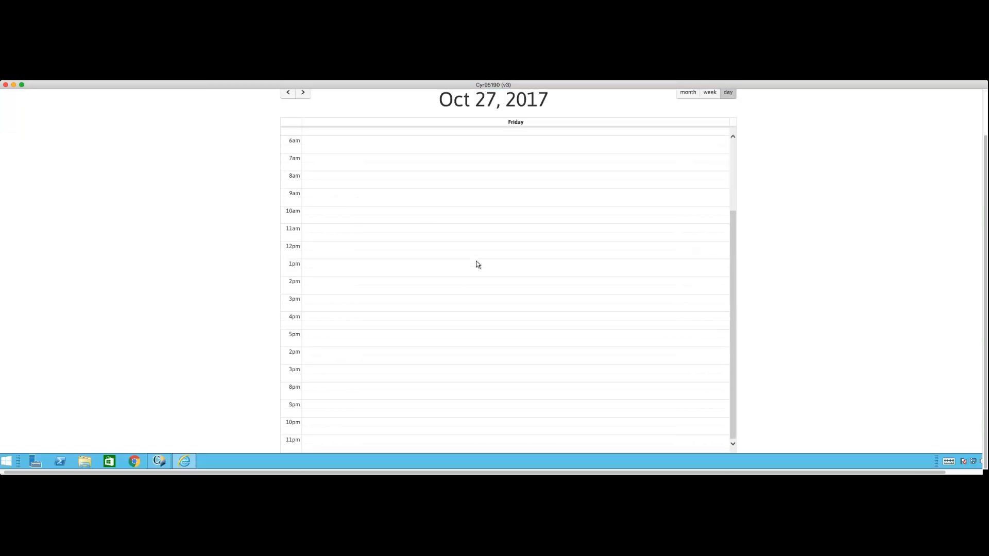
scroll(477, 264, up, 6)
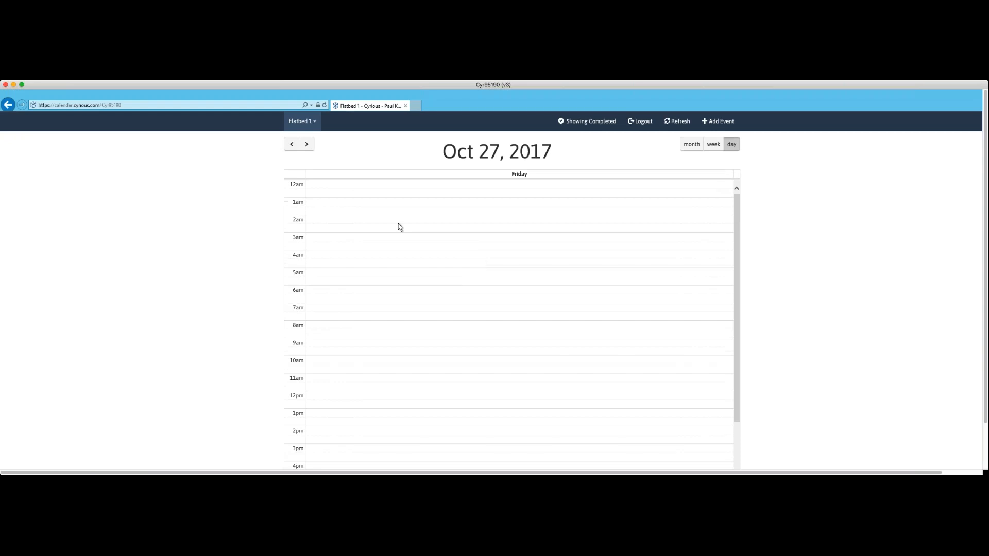
click(292, 146)
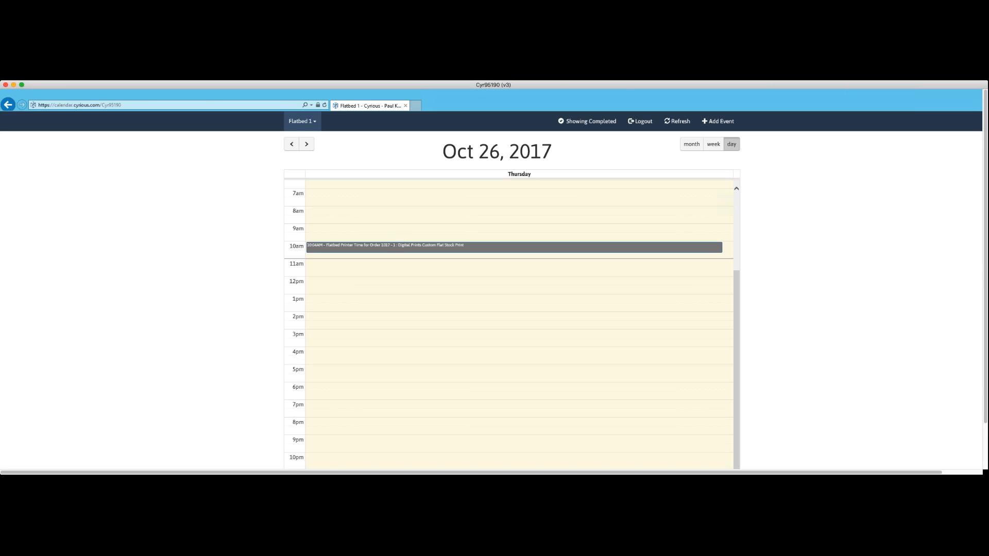
click(290, 146)
click(305, 147)
In the second listed employee's calendar for October 27, 2017, reschedule the production labor event to 2:30–4:30 AM.
click(315, 124)
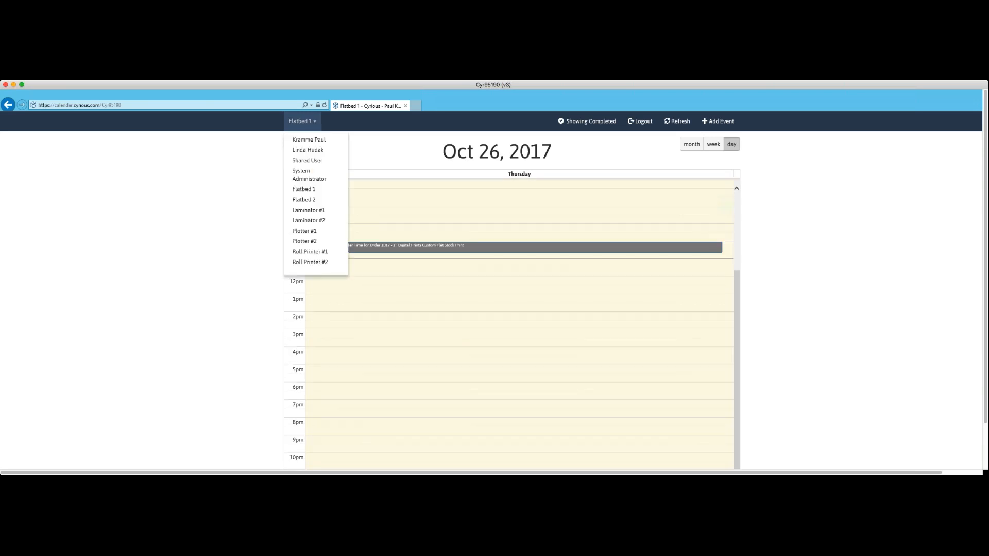
click(308, 150)
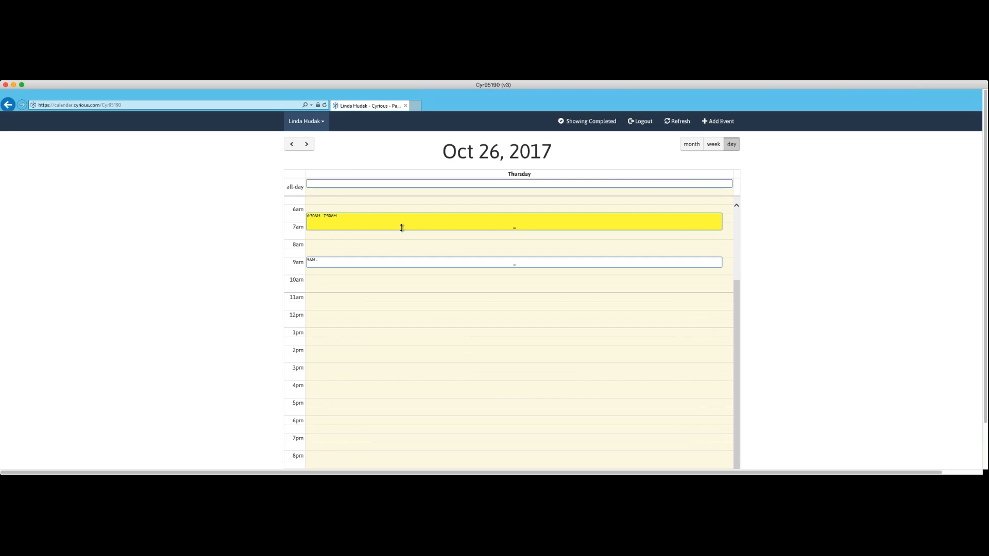
click(306, 145)
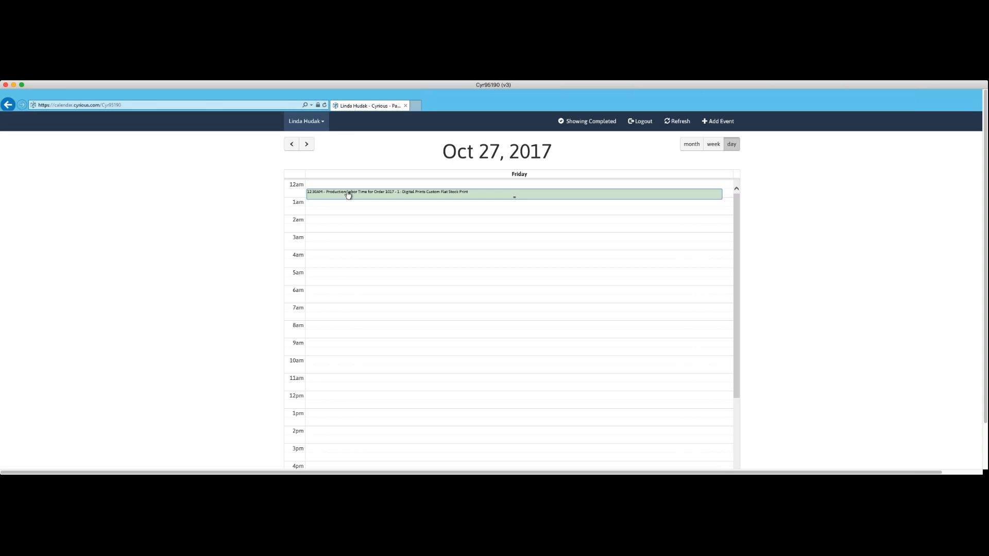
drag(513, 196, 509, 240)
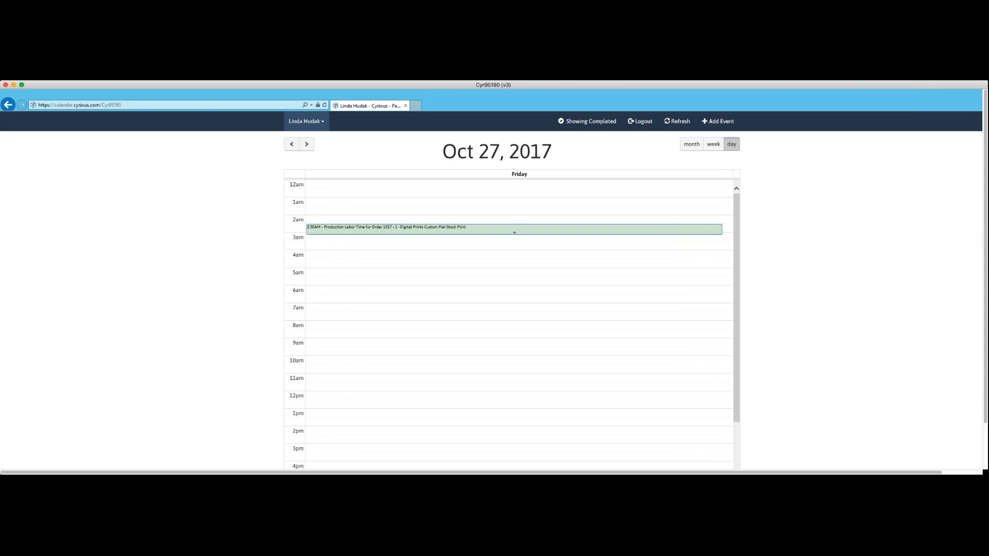
drag(514, 233, 514, 248)
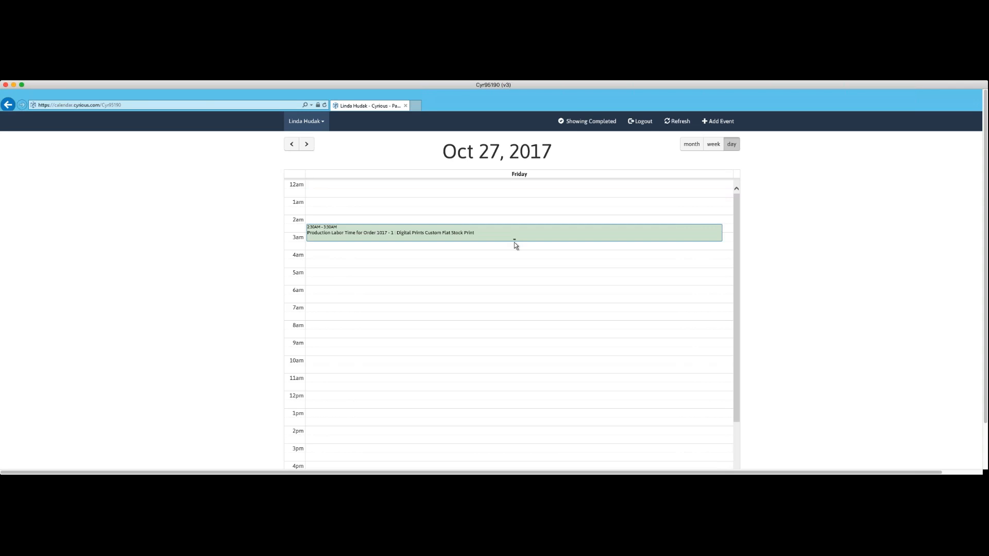
drag(514, 242, 514, 259)
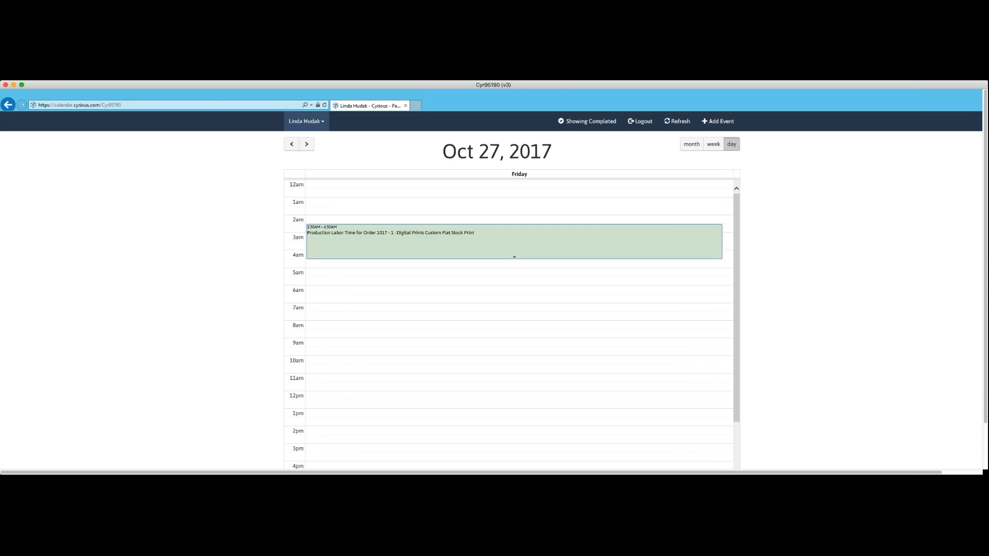
Add the note "note added 10 16" to the rescheduled production labor event and save it.
click(511, 251)
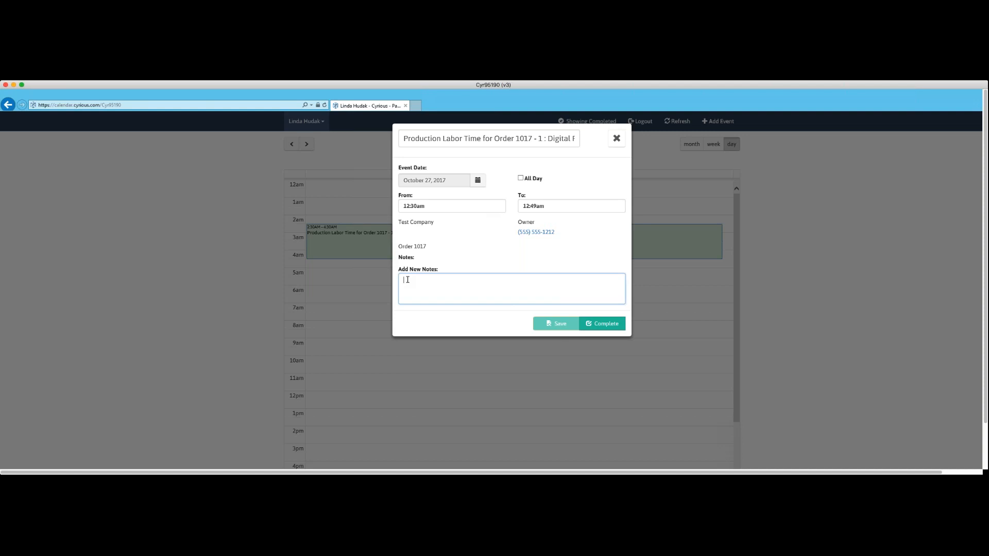
text(note add)
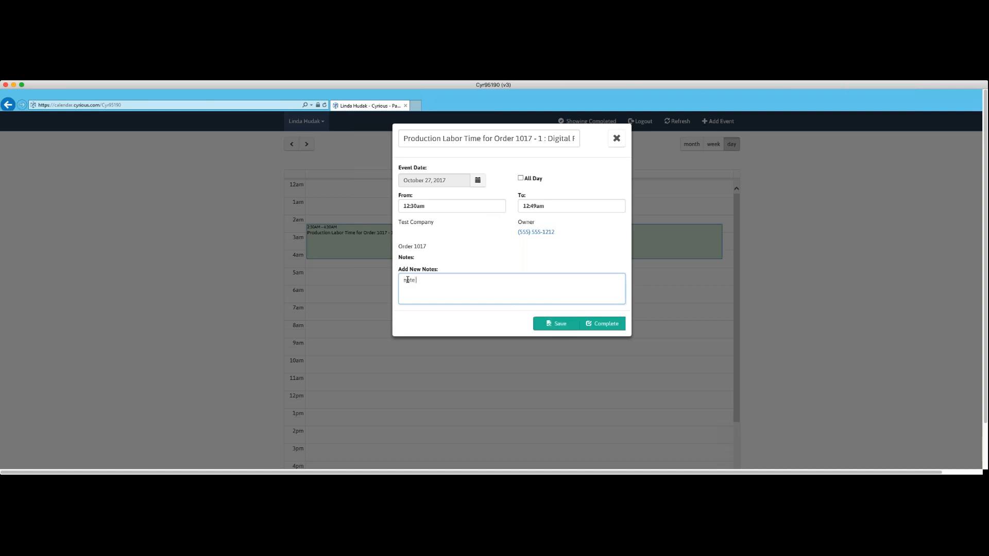
text(ded)
key(BackSpace)
key(BackSpace)
key(BackSpace)
text(ed 10 16)
click(550, 326)
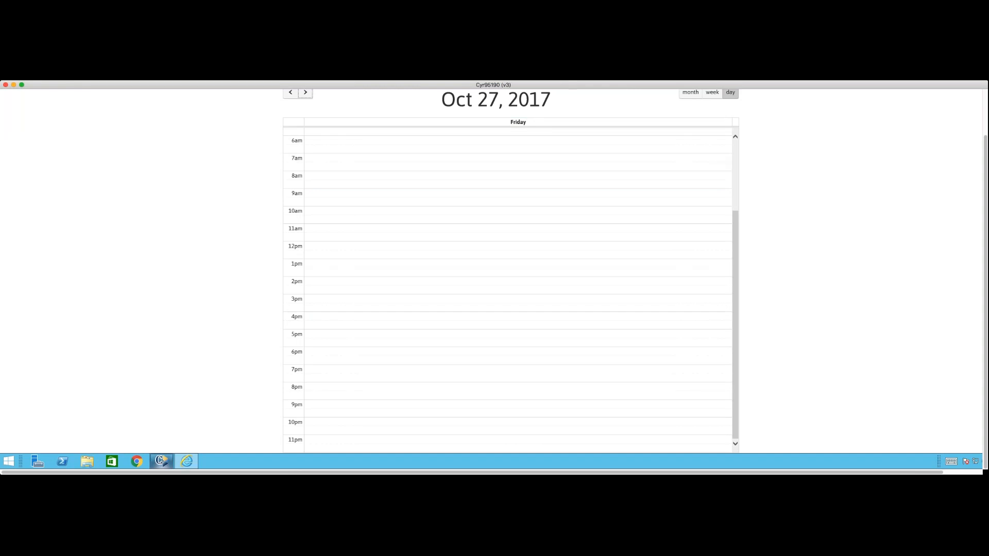
Switch to Cyrious Control and open the current employee's calendar in the Activity Manager.
click(163, 463)
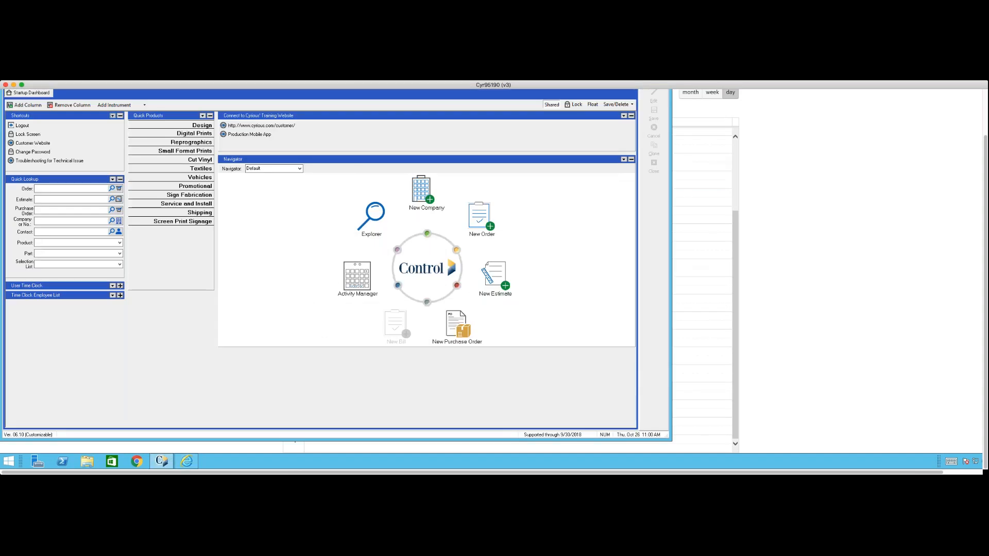
scroll(286, 221, up, 3)
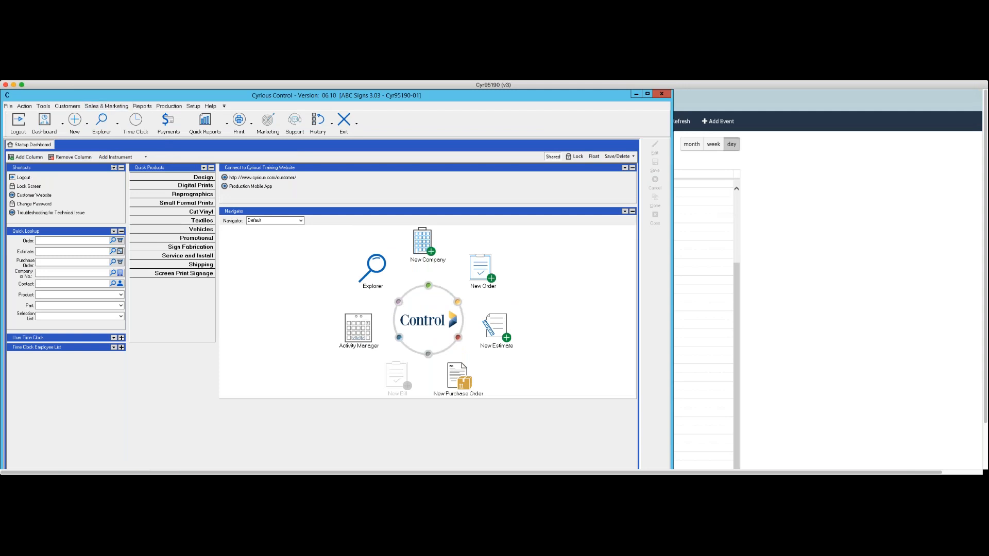
click(358, 333)
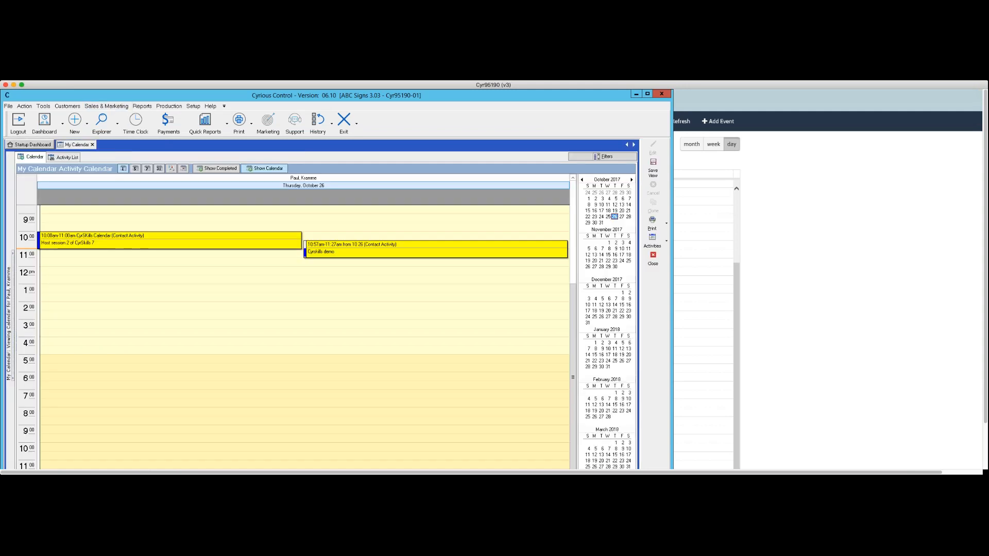
Display October 27, 2017 in the activity calendar and show the second listed employee's calendar alongside the current employee's.
click(622, 217)
drag(569, 301, 569, 287)
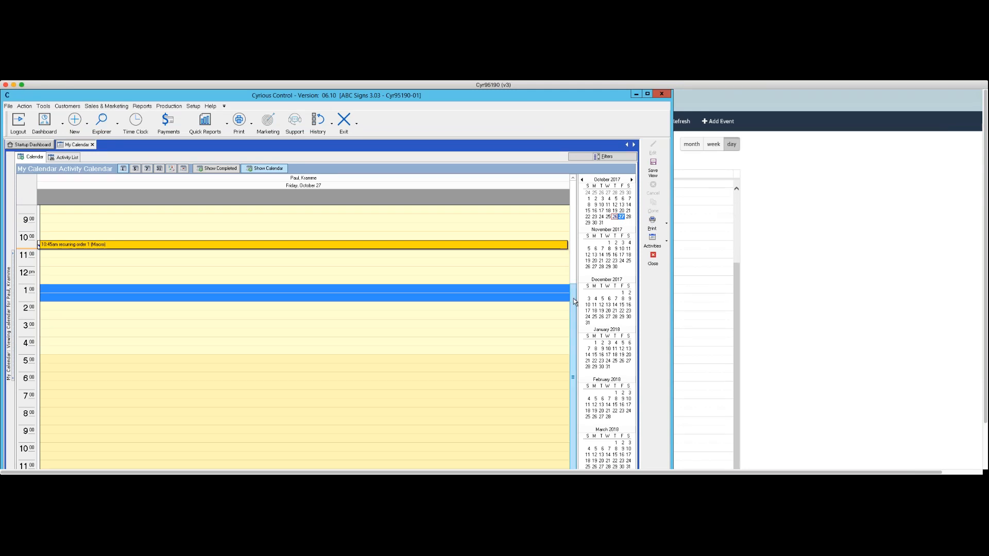
drag(573, 298, 576, 214)
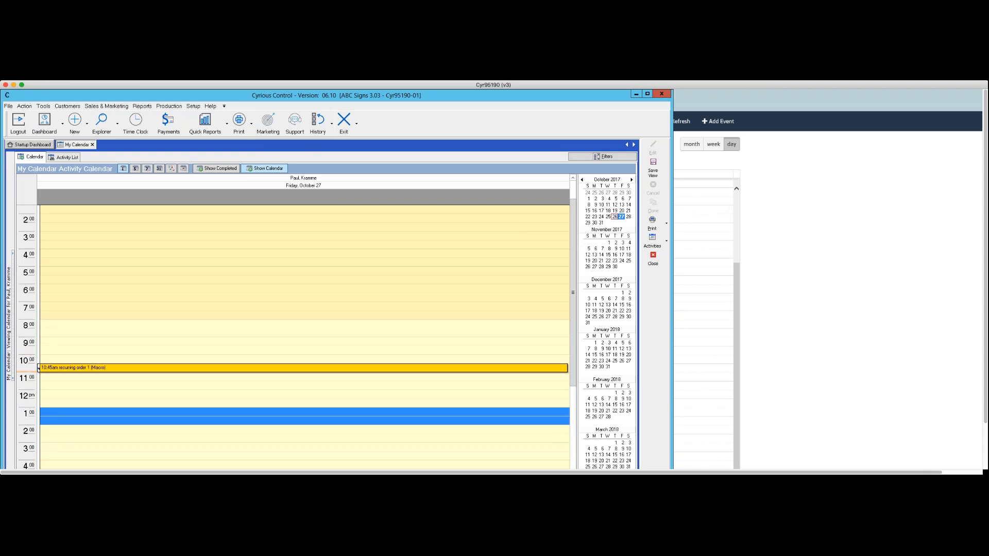
click(11, 292)
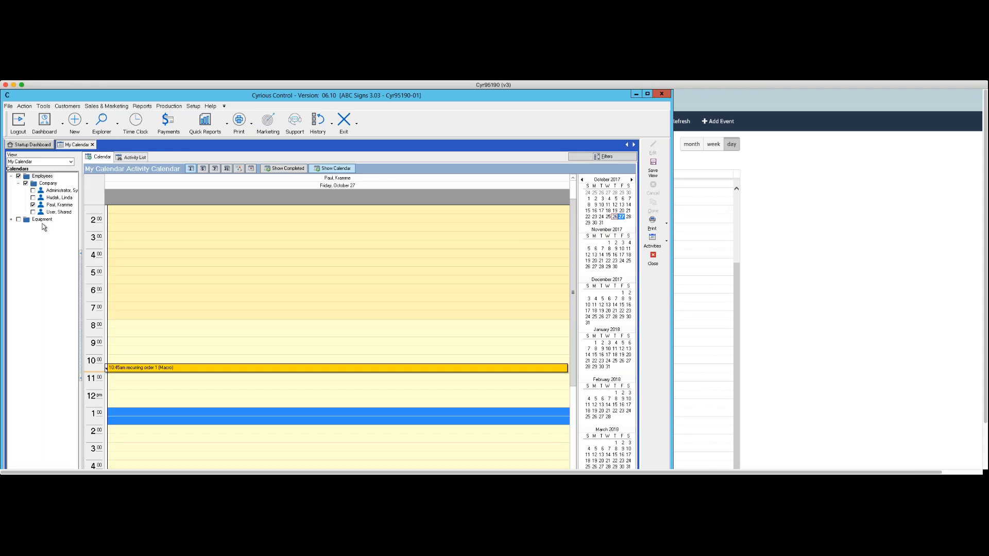
click(33, 197)
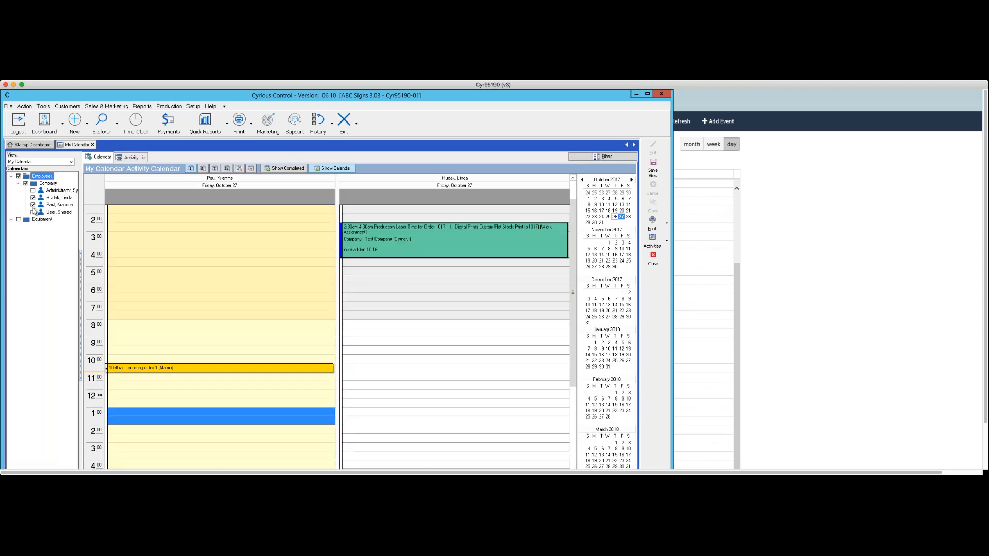
Add the note "Note added 10 26 in Control" below the existing note in the 2:30–4:30 AM production labor work assignment and save it.
double_click(375, 239)
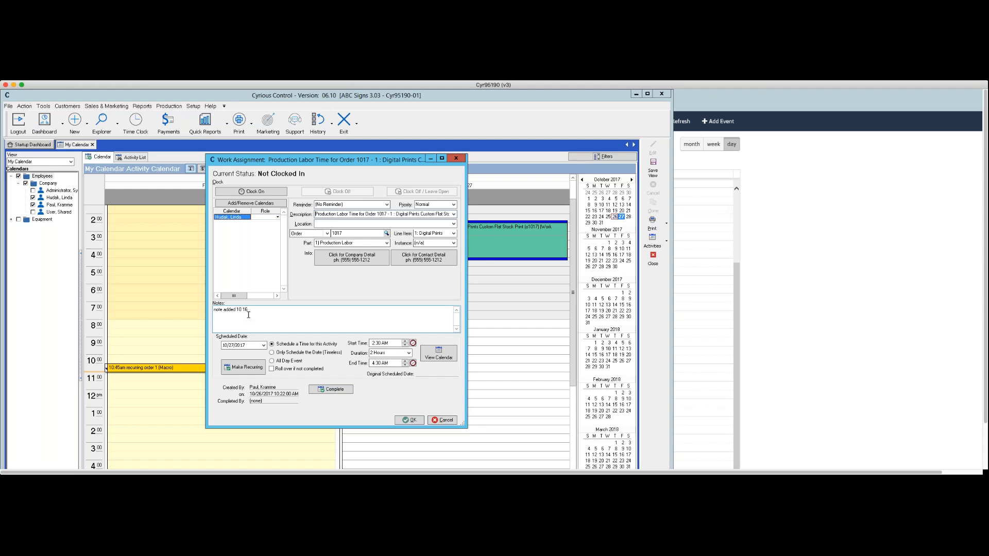
click(405, 420)
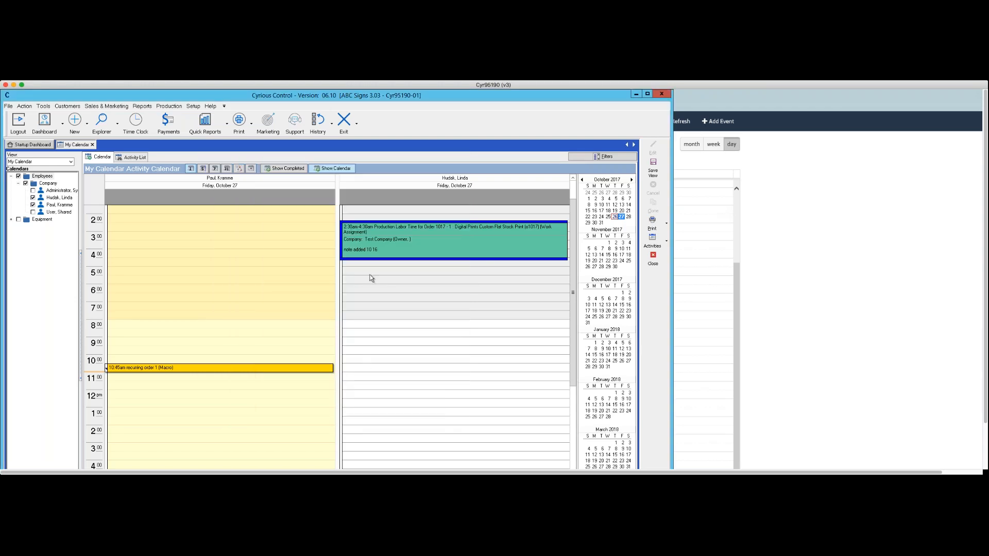
double_click(368, 248)
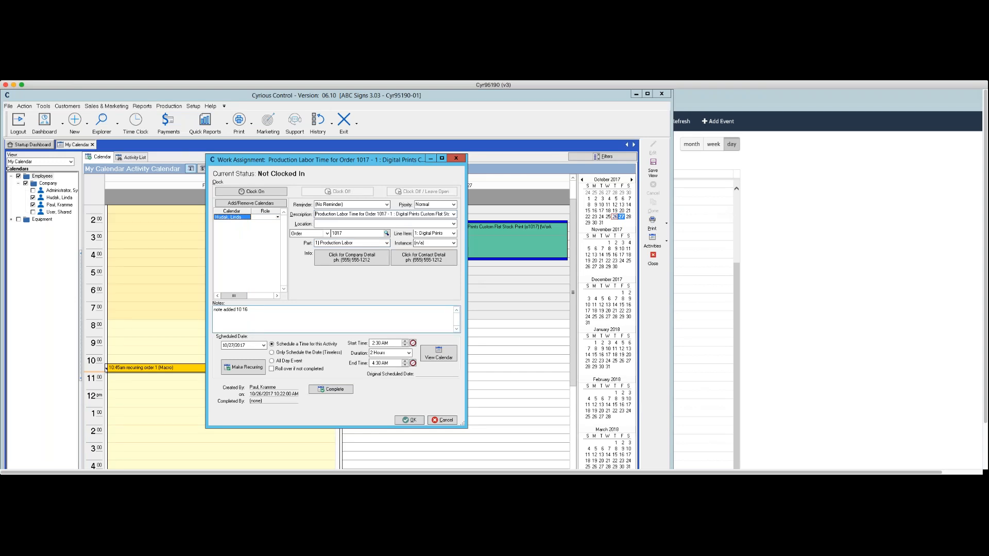
click(259, 308)
text(Note added 10)
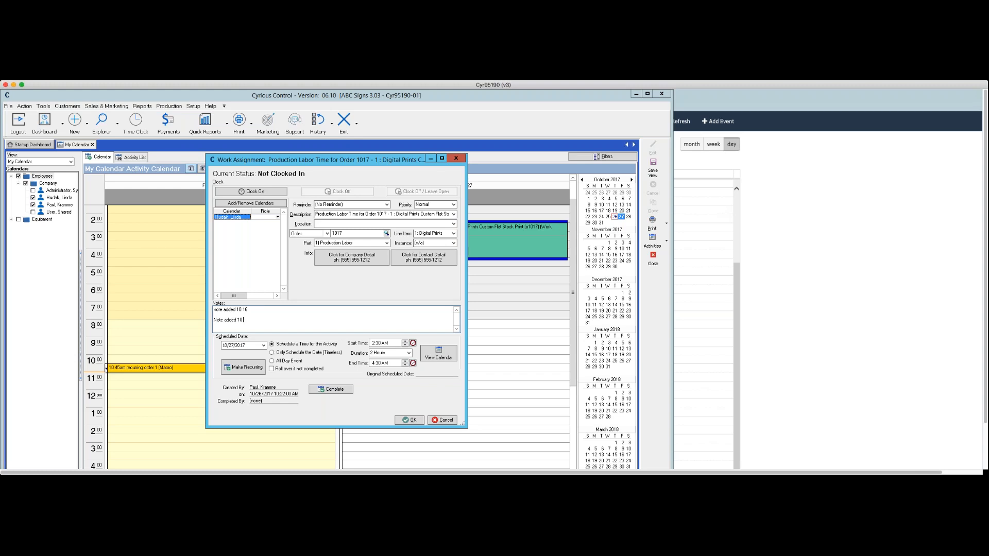
text(:26 in Control)
click(410, 420)
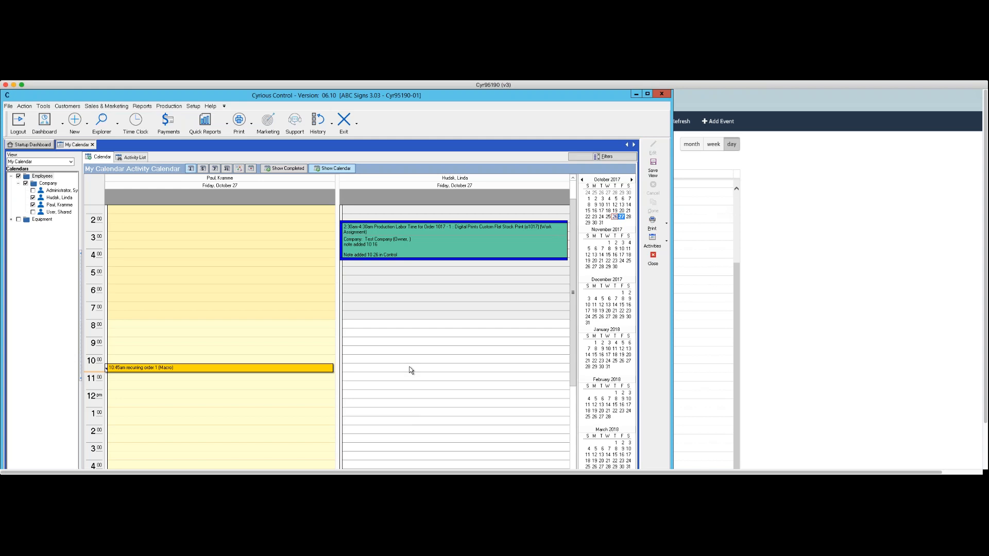
Switch to the browser-based cloud calendar and refresh the employee's October 27, 2017 schedule.
scroll(253, 423, down, 5)
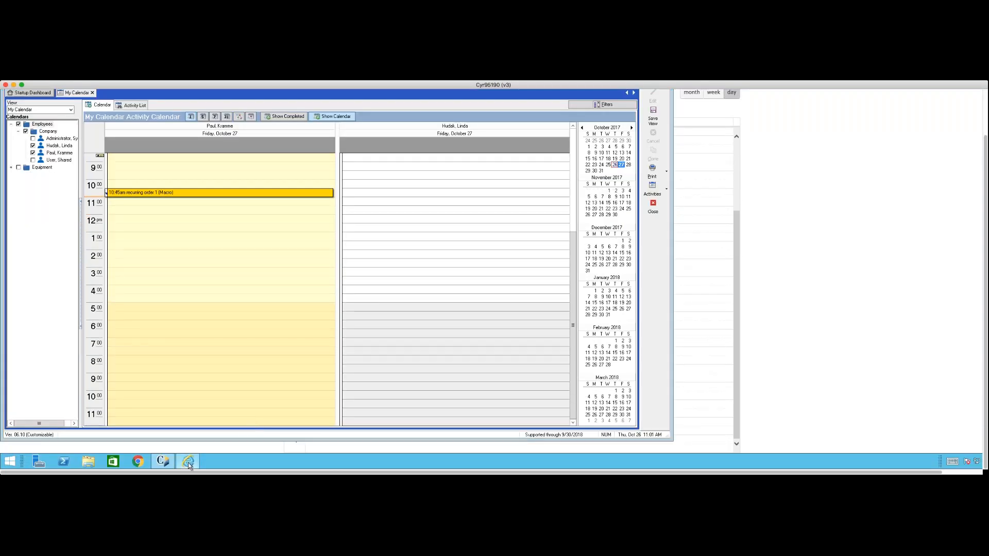
click(189, 462)
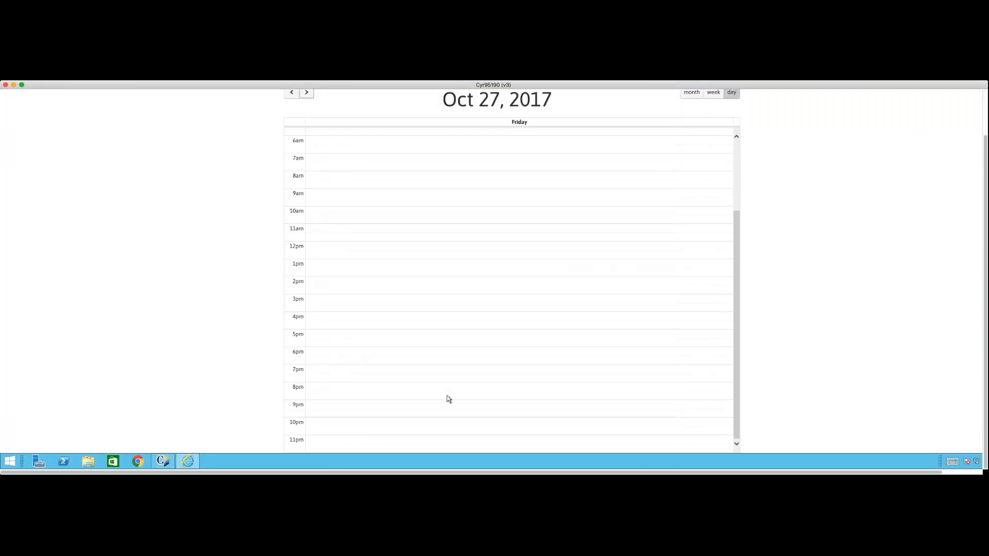
scroll(449, 399, up, 5)
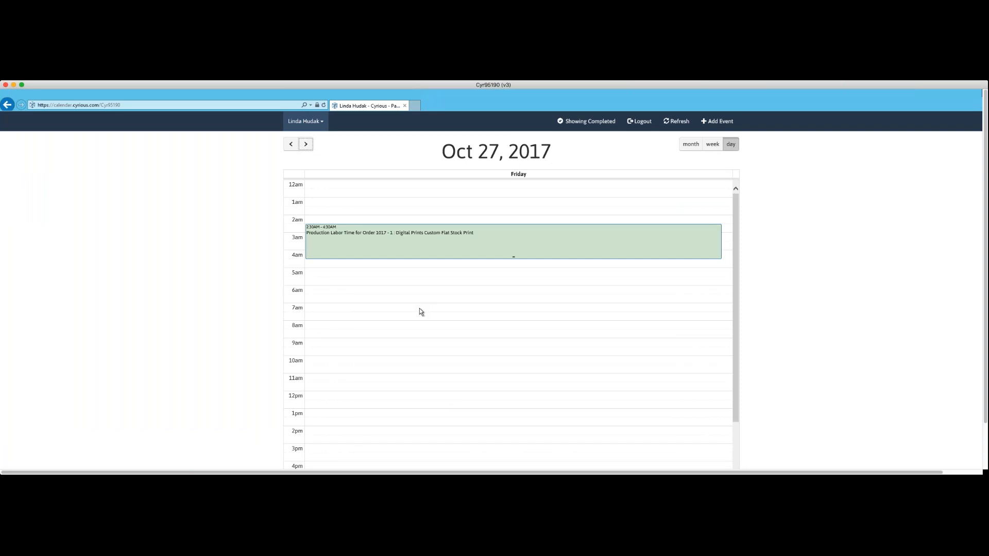
double_click(337, 235)
click(676, 122)
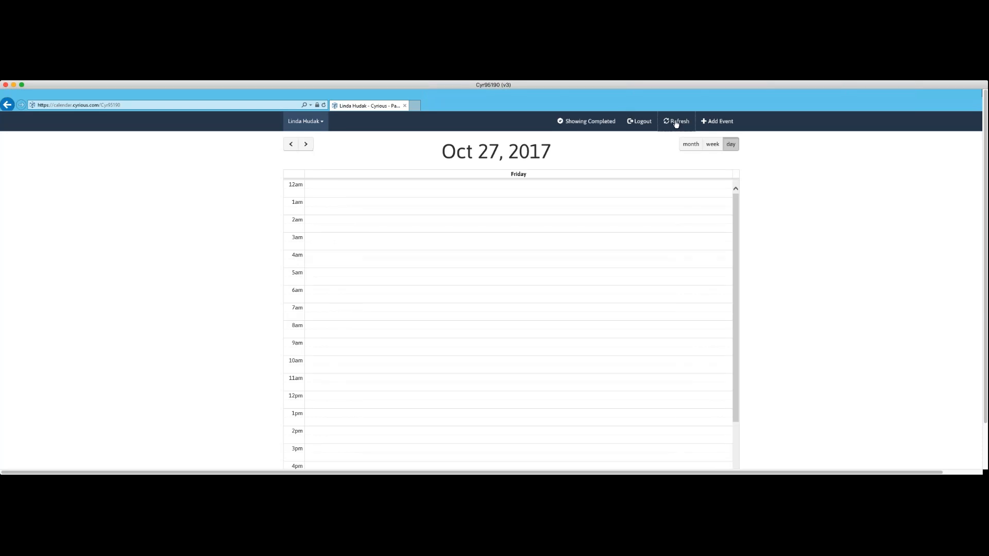
Open the 2:30–4:30 AM production labor event to check its notes and mark the event complete.
click(465, 243)
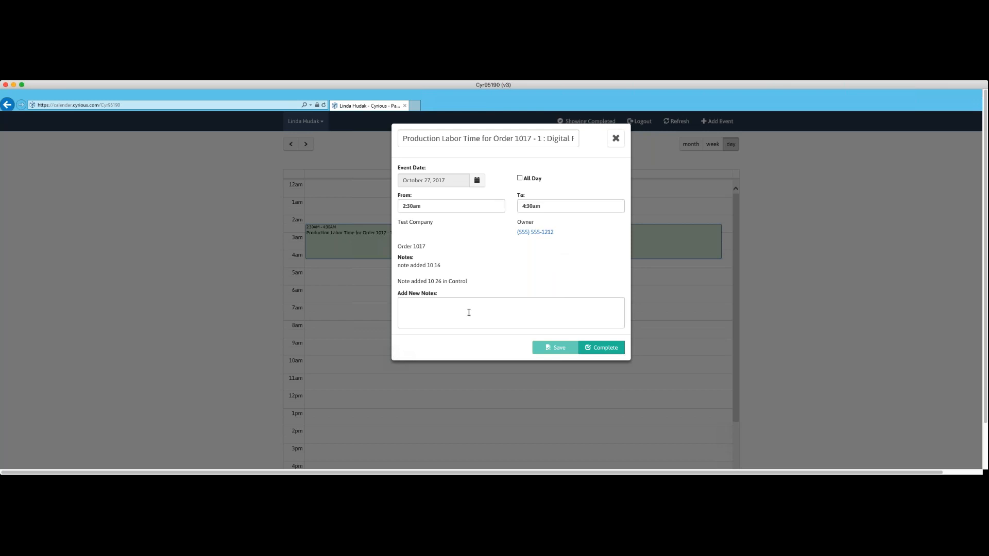
click(601, 347)
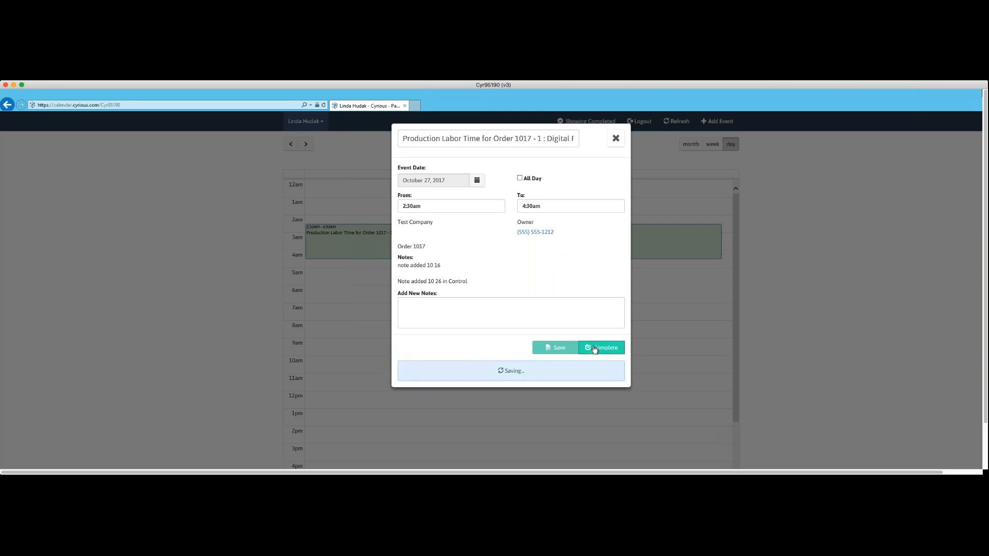